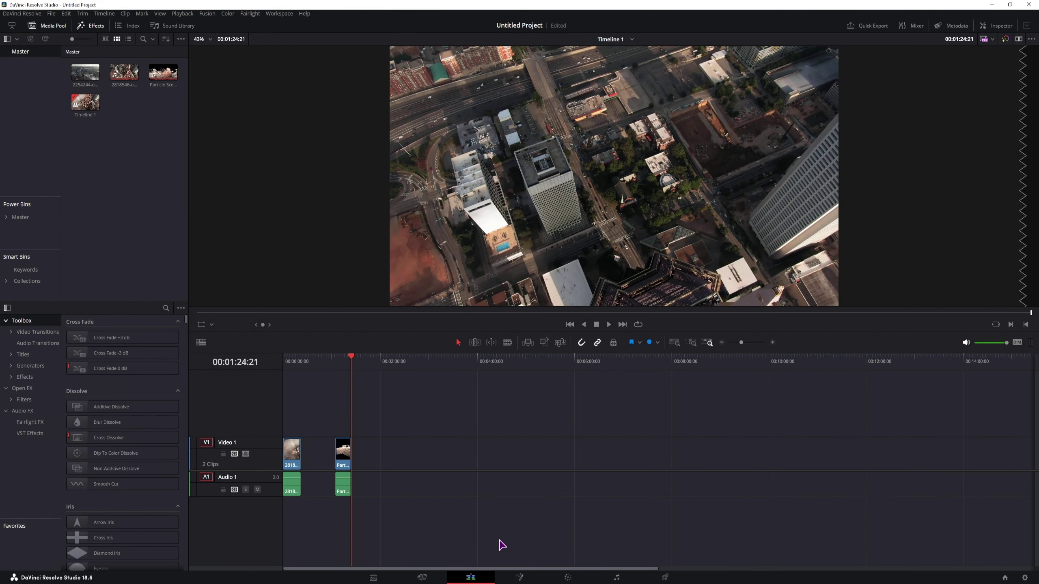
Drop the 2254244-uhd_3840_2160_24fps.mp4 city clip onto Video 1 as the track's third clip.
key("Home")
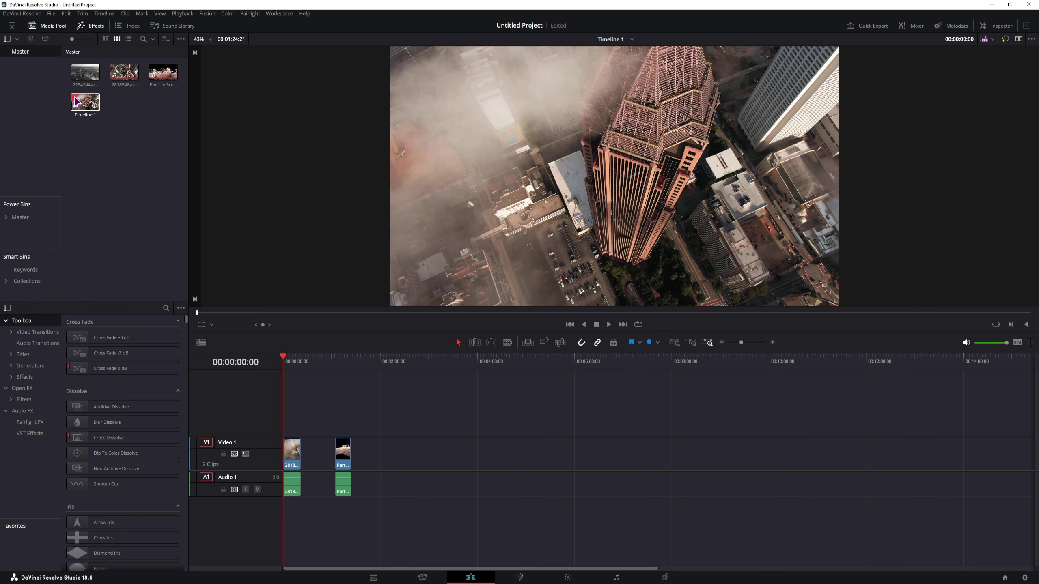
left_click(78, 75)
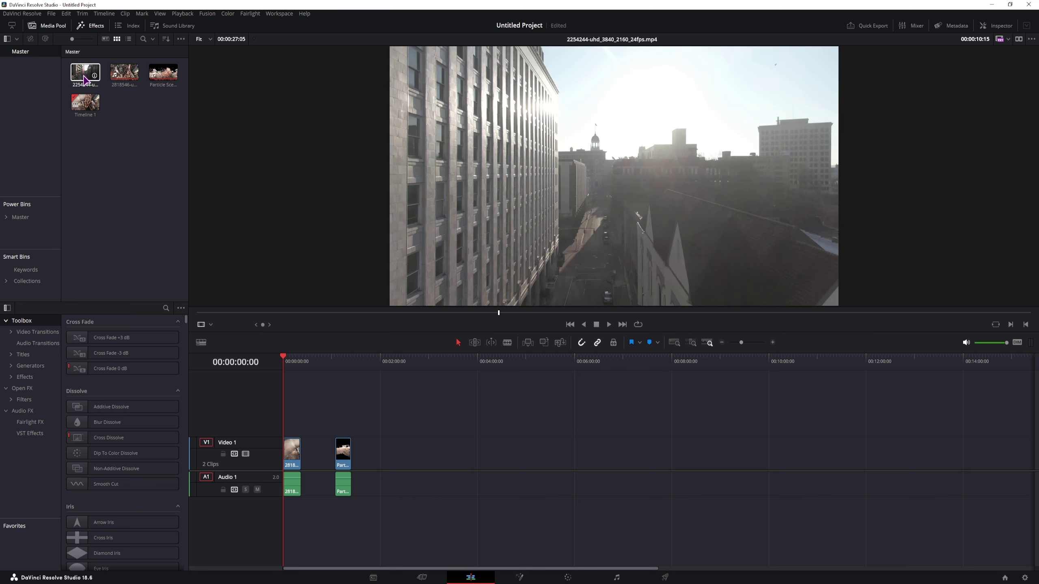
left_click_drag(84, 74, 399, 452)
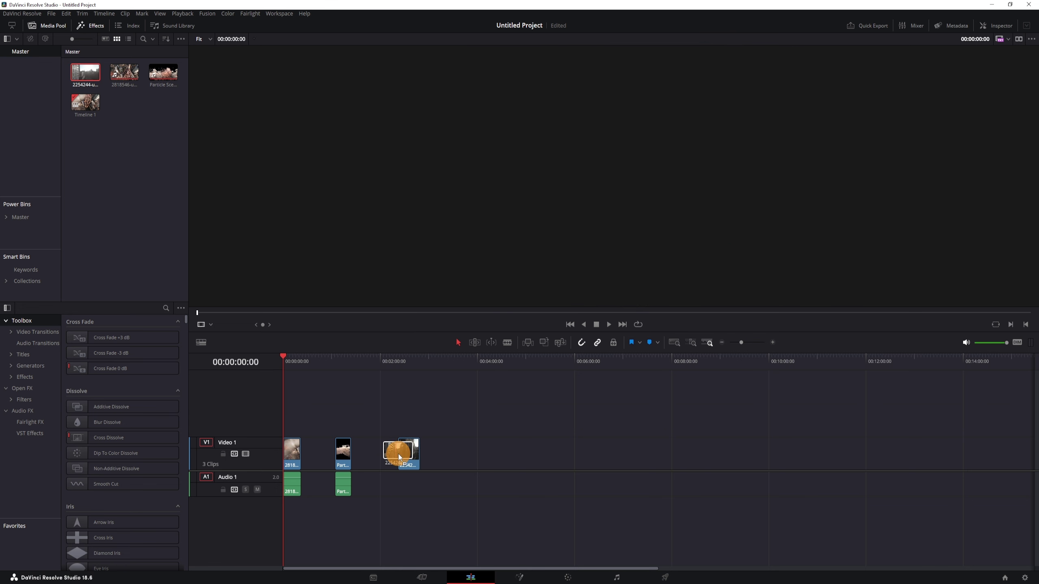
left_click(397, 356)
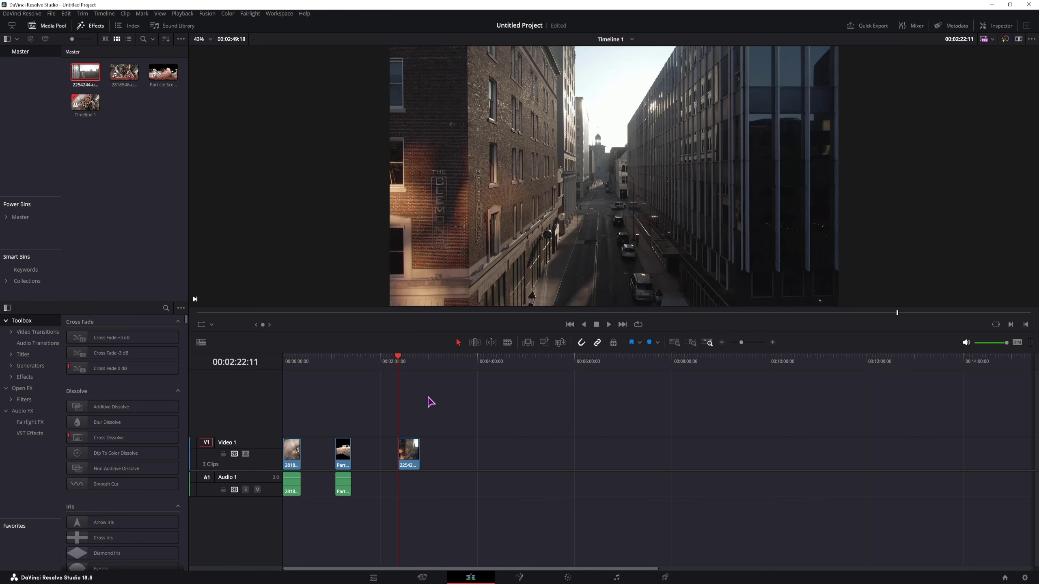
left_click(132, 187)
Create a new Fusion Composition 1 clip from the Media Pool and drop it on the timeline.
right_click(130, 187)
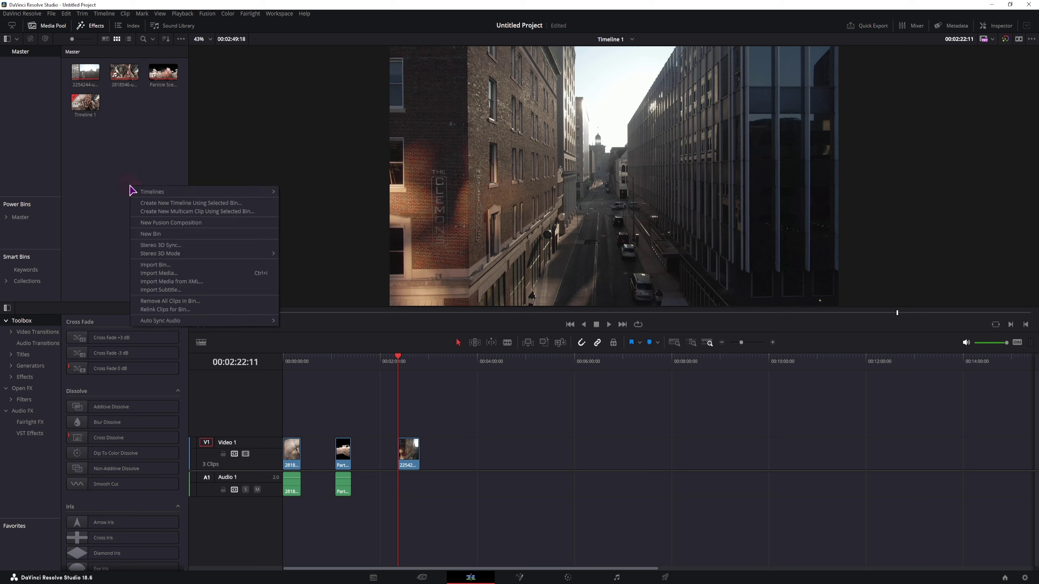
left_click(169, 223)
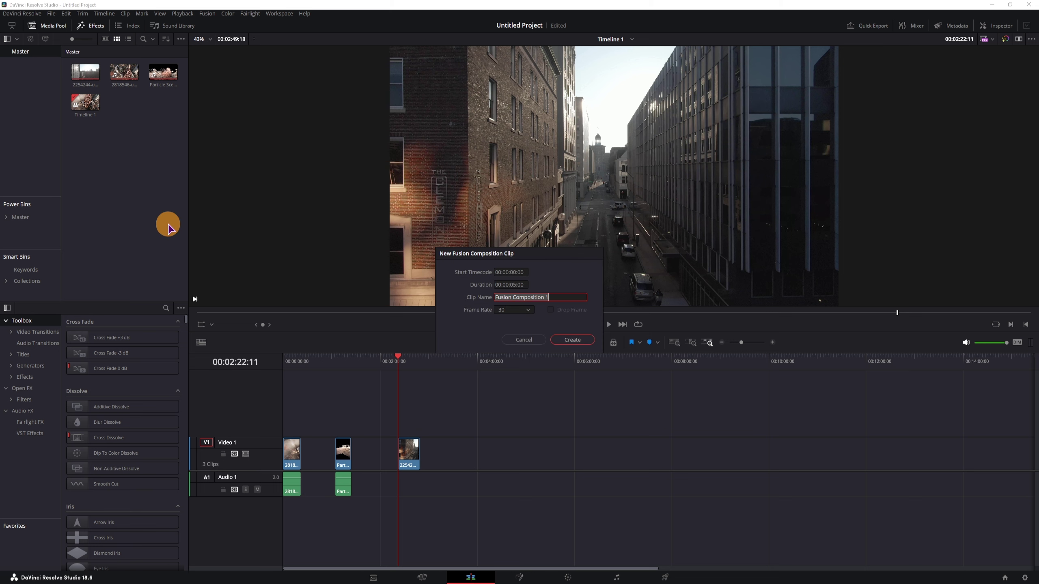
left_click(572, 341)
left_click_drag(163, 74, 529, 452)
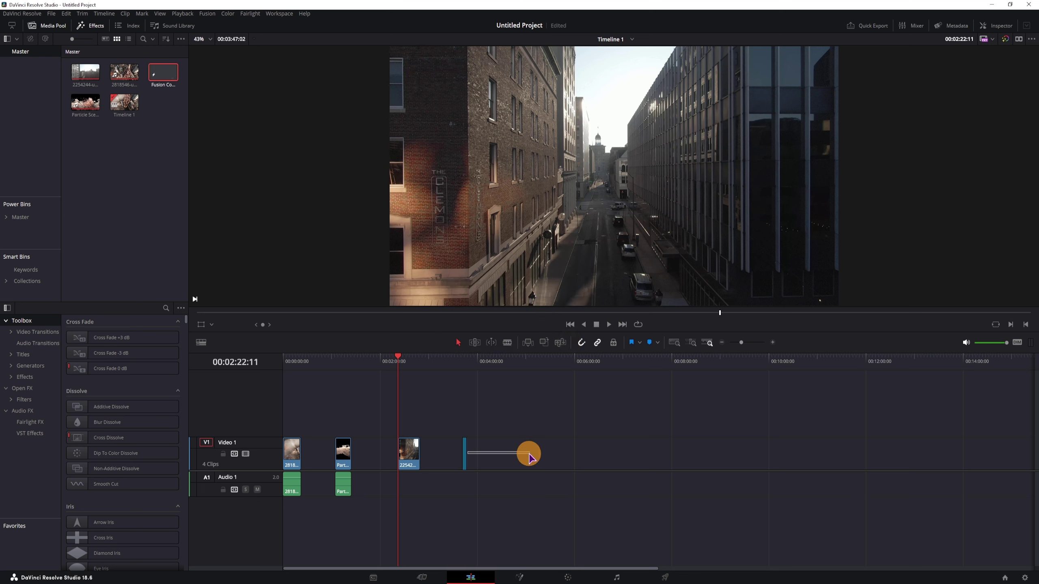
Lengthen, trim and shift the Fusion clip so it sits just after the city clip on Video 1.
left_click(462, 367)
scroll(548, 455, "up", 5)
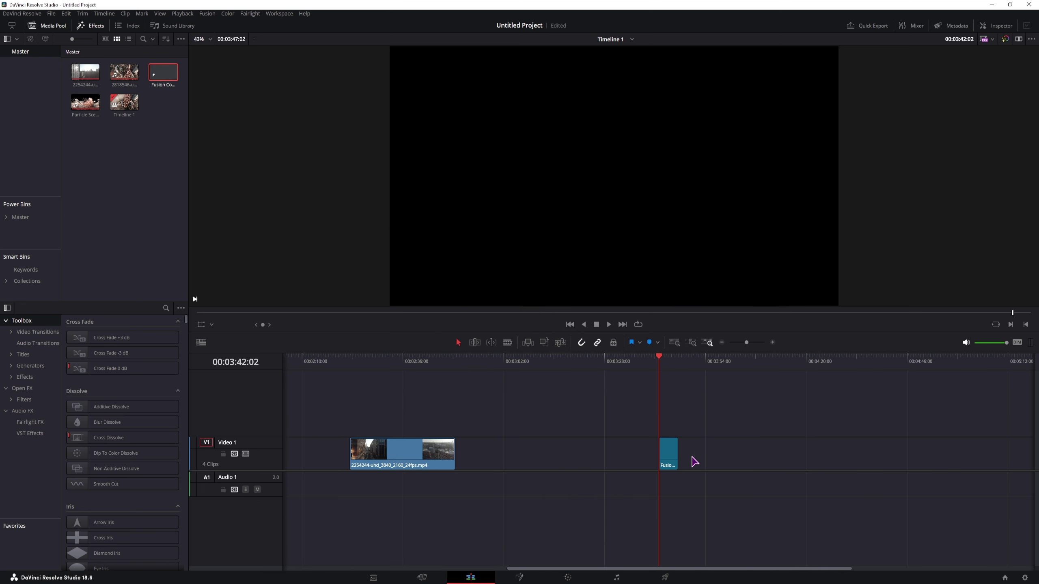
left_click_drag(677, 454, 851, 454)
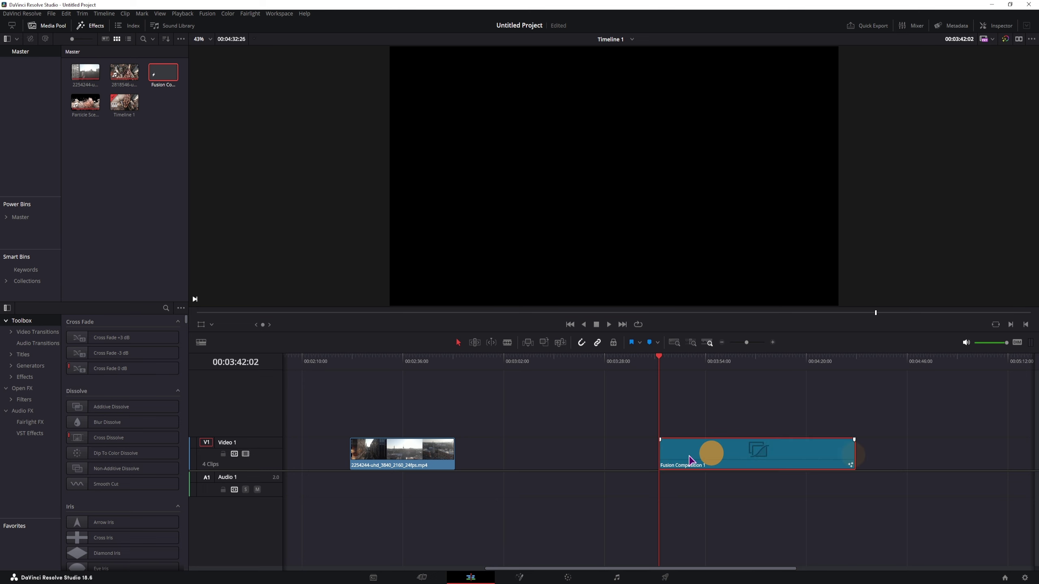
left_click_drag(710, 455, 405, 429)
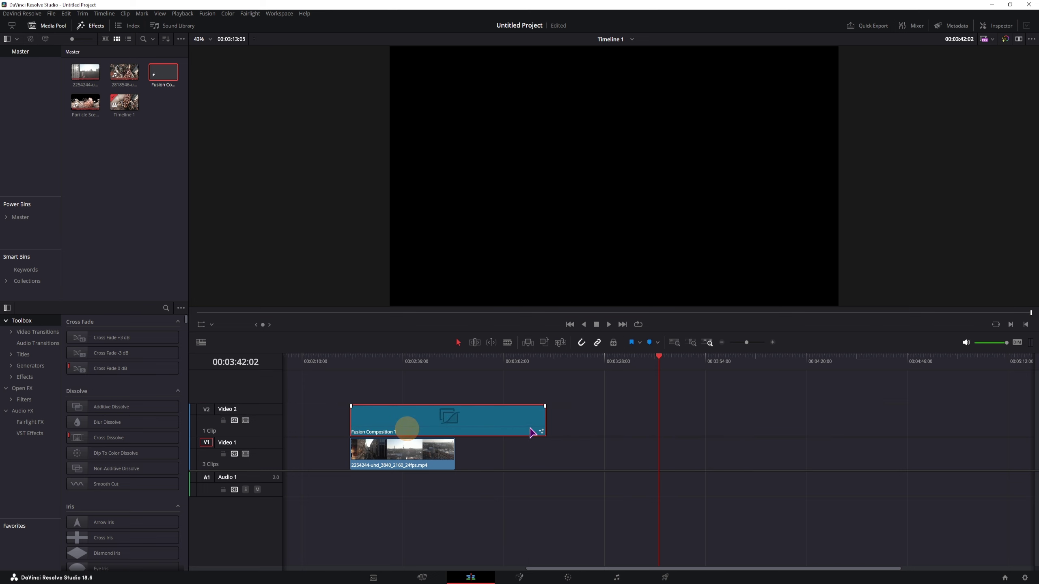
left_click_drag(545, 420, 565, 452)
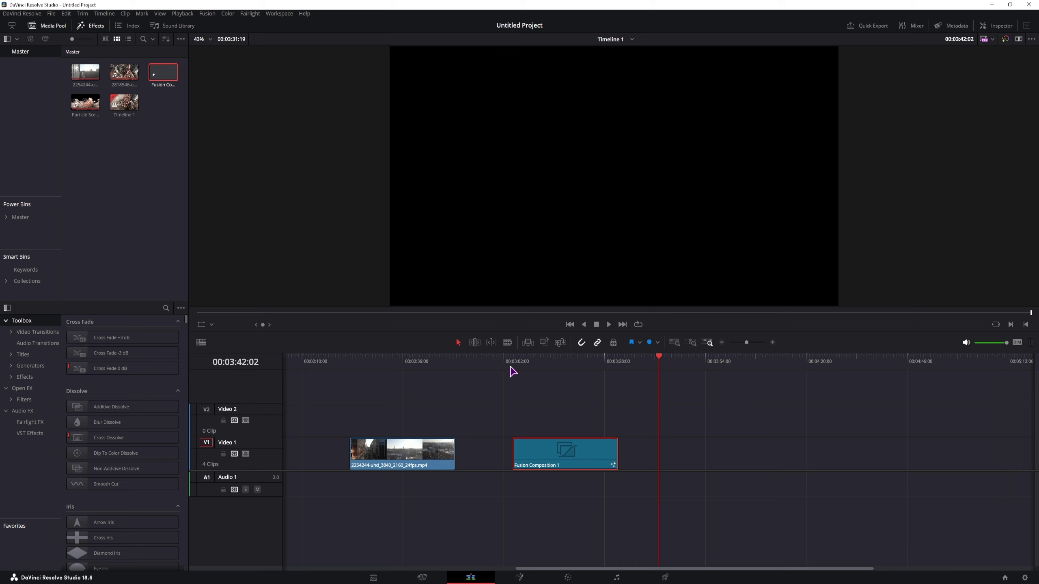
Select the Fusion clip and park the playhead within it.
left_click(552, 441)
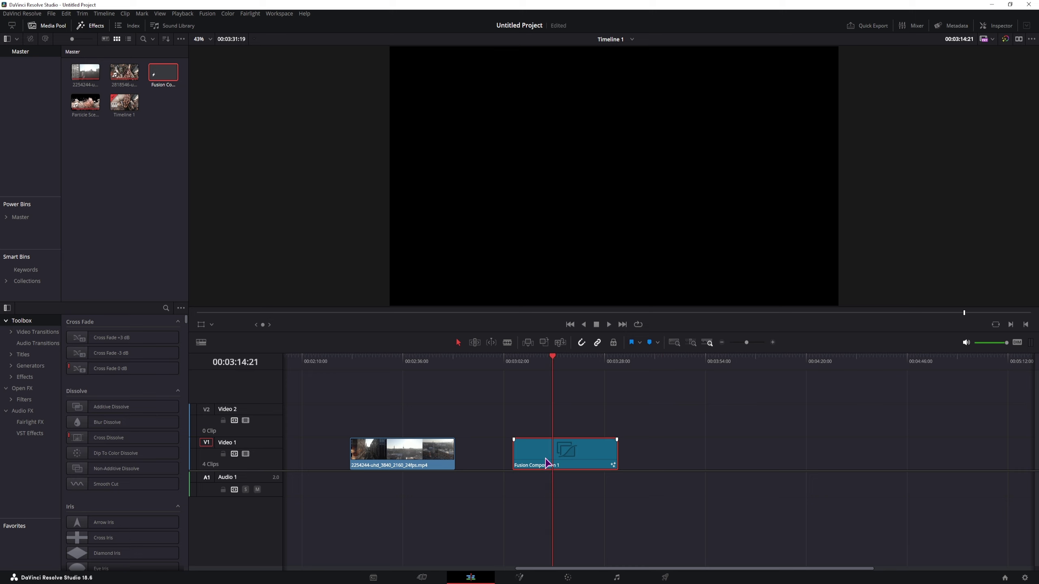
left_click(545, 461)
left_click(563, 360)
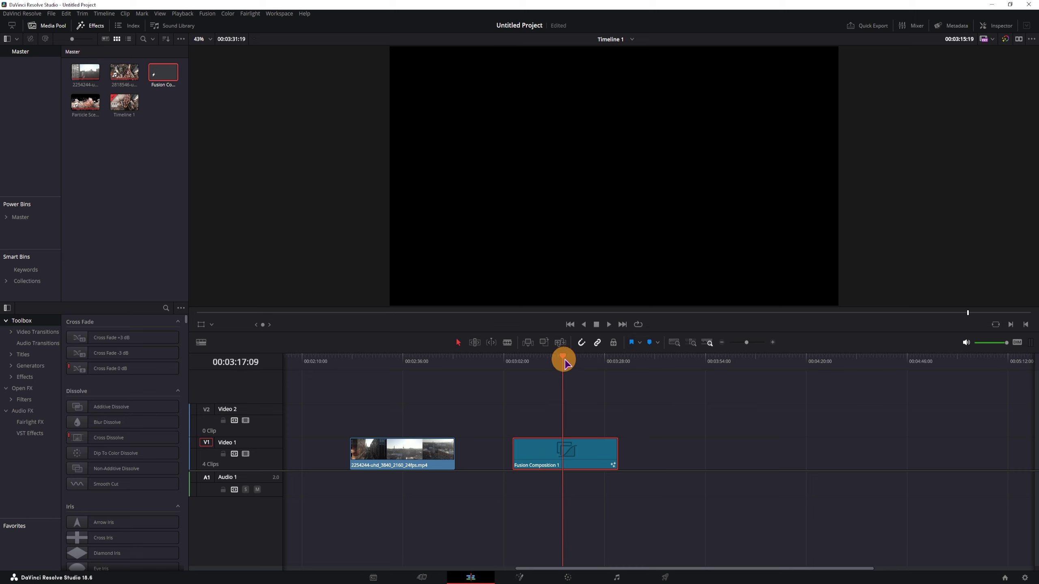
mouse_move(564, 363)
left_mouse_down()
mouse_move(593, 360)
mouse_move(561, 366)
left_mouse_up()
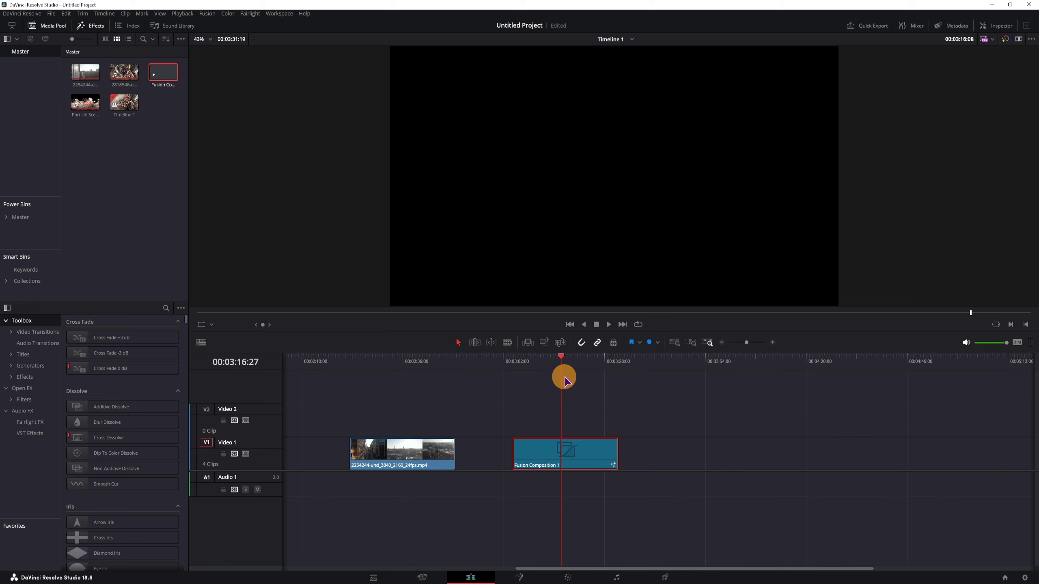
Open the Fusion page and enlarge the Nodes panel.
left_click(520, 578)
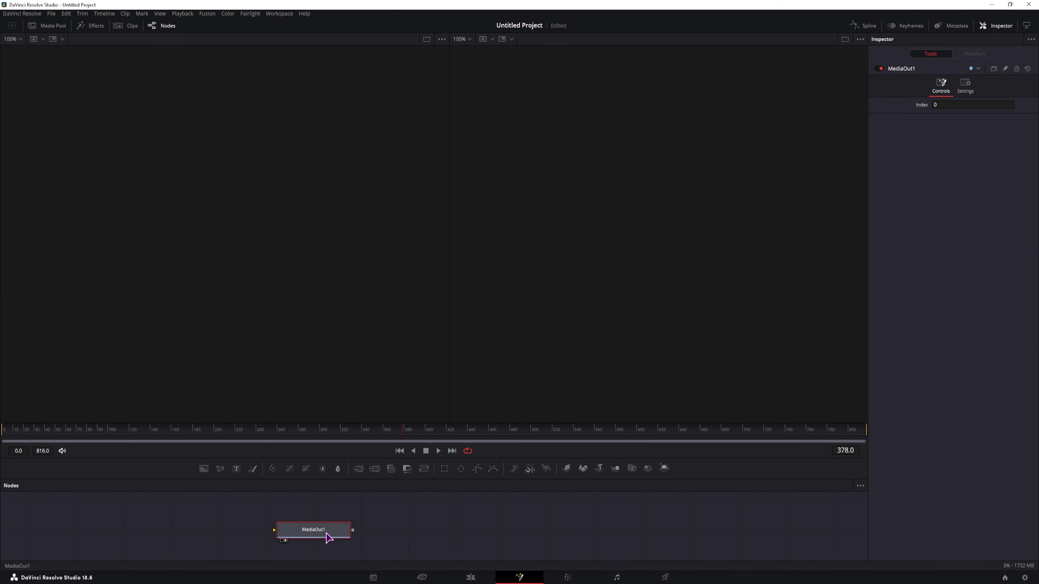
scroll(327, 537, "up", 2)
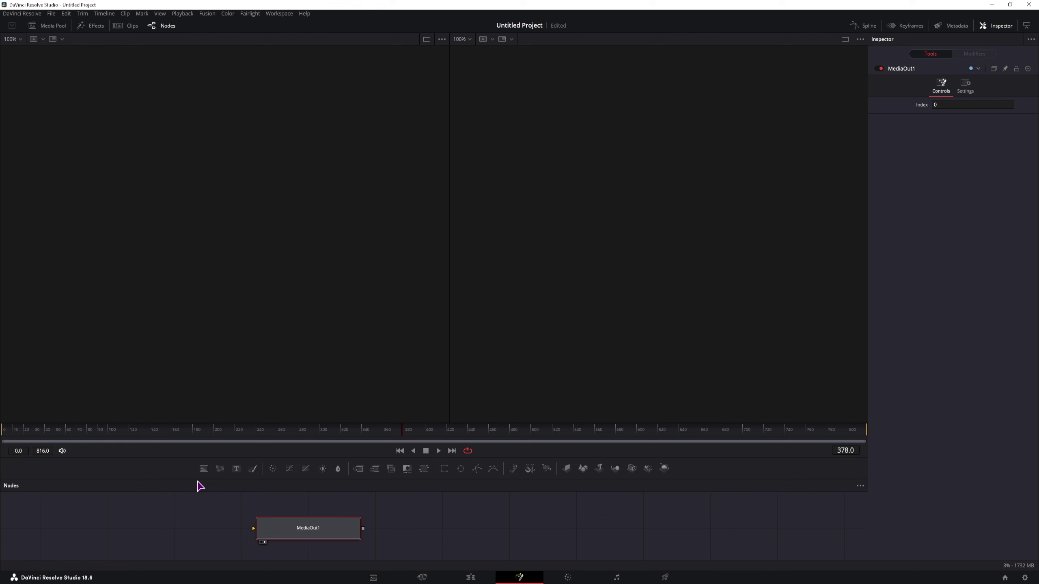
left_click_drag(199, 479, 227, 442)
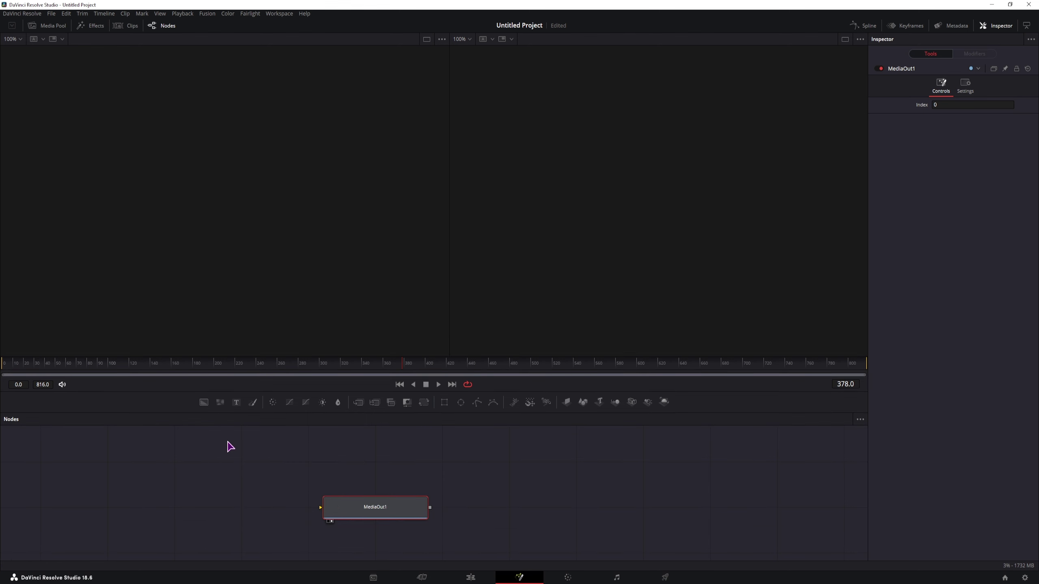
Add the 2254244 city clip to the node graph as MediaIn1, moving MediaOut1 further right.
left_click(47, 27)
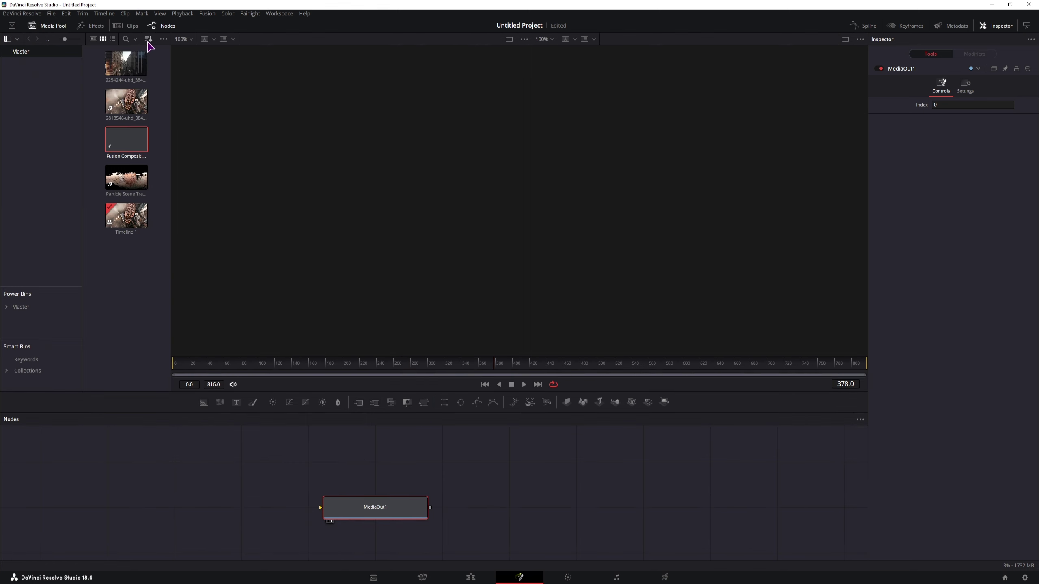
left_click_drag(117, 66, 104, 504)
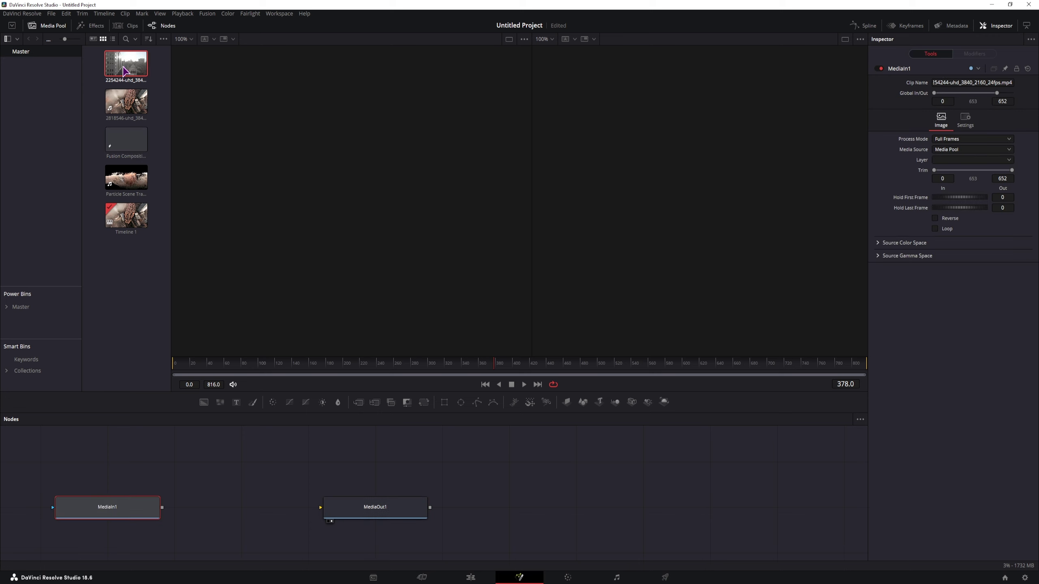
left_click(47, 35)
left_click_drag(381, 504, 573, 503)
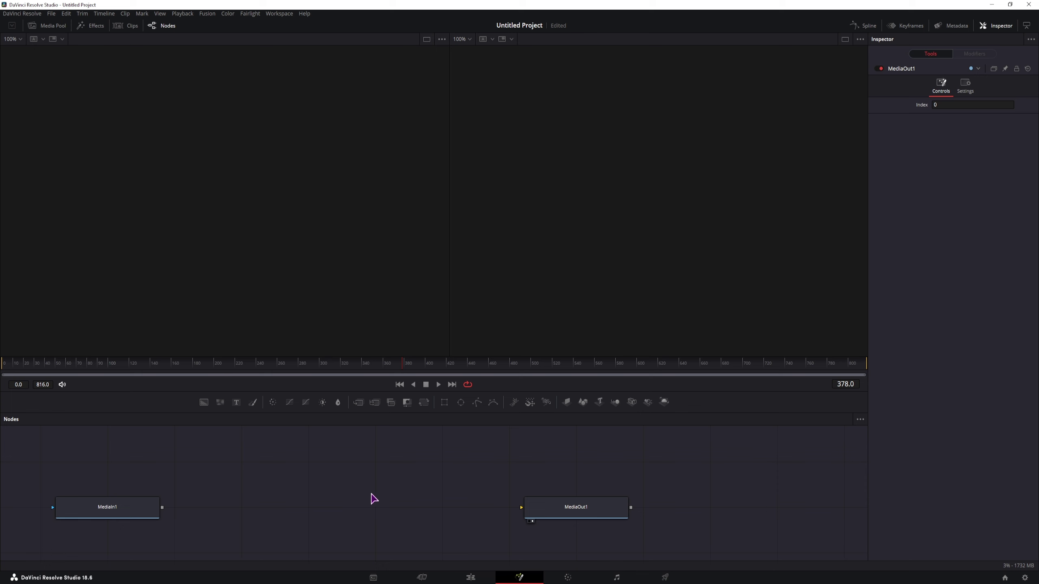
Add a FastNoise1 node, view it, and set its Seethe Rate to 0.2.
left_click_drag(220, 402, 245, 508)
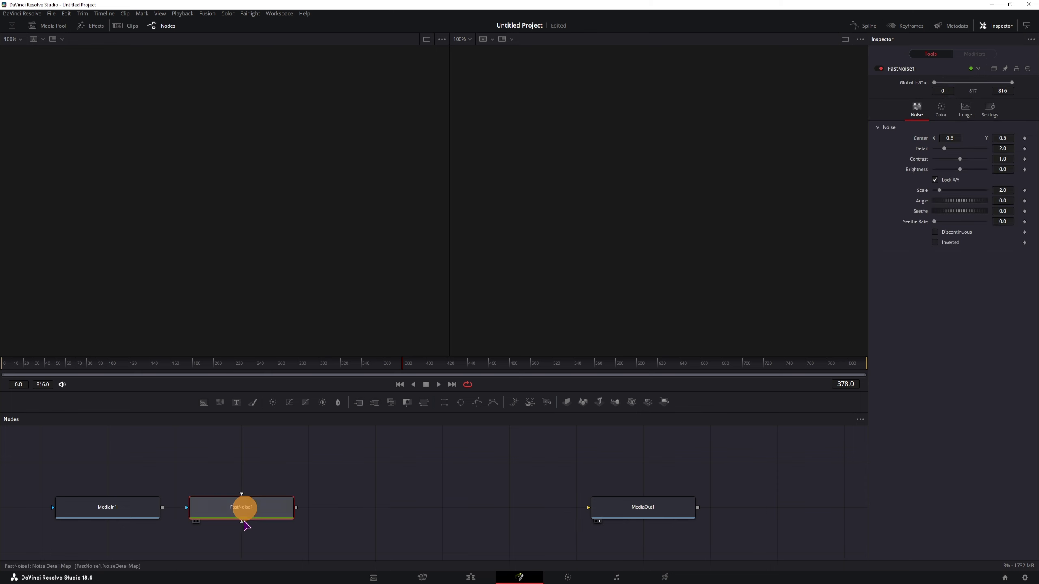
key("1")
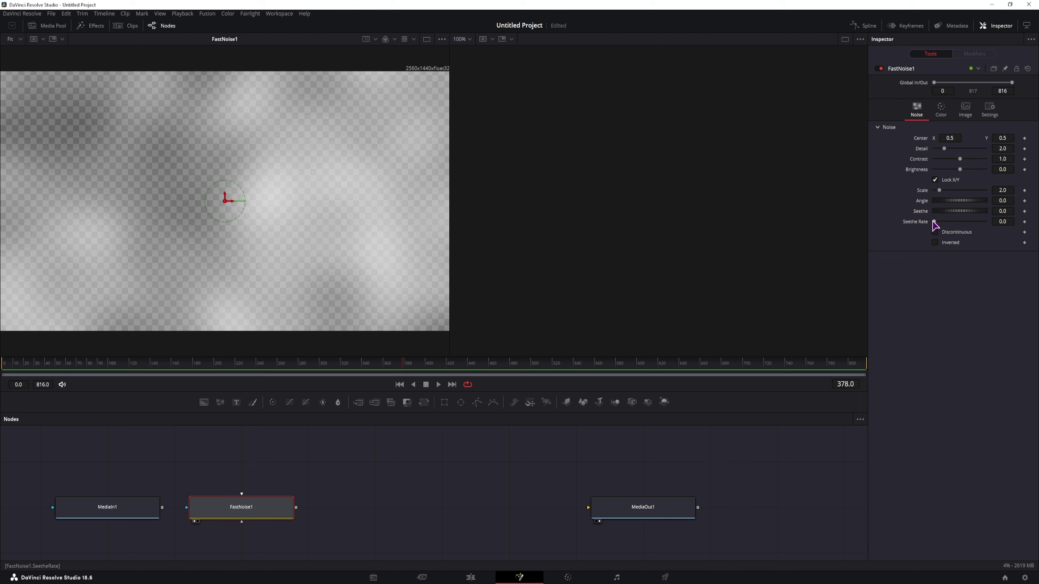
left_click(1000, 222)
type("0.2")
key("Tab")
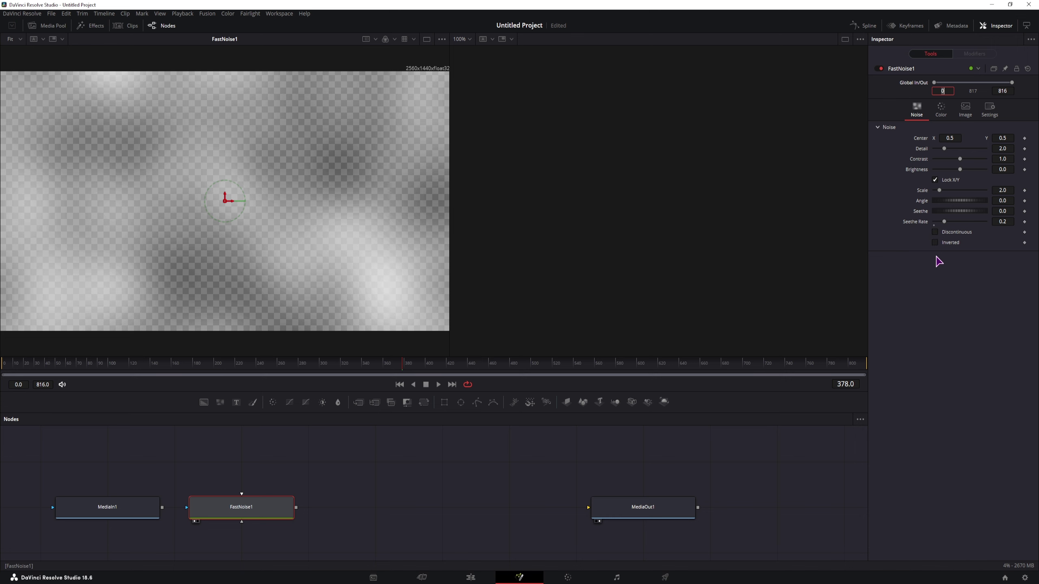
mouse_move(24, 368)
left_mouse_down()
mouse_move(9, 366)
mouse_move(489, 365)
mouse_move(9, 362)
left_mouse_up()
left_click(422, 71)
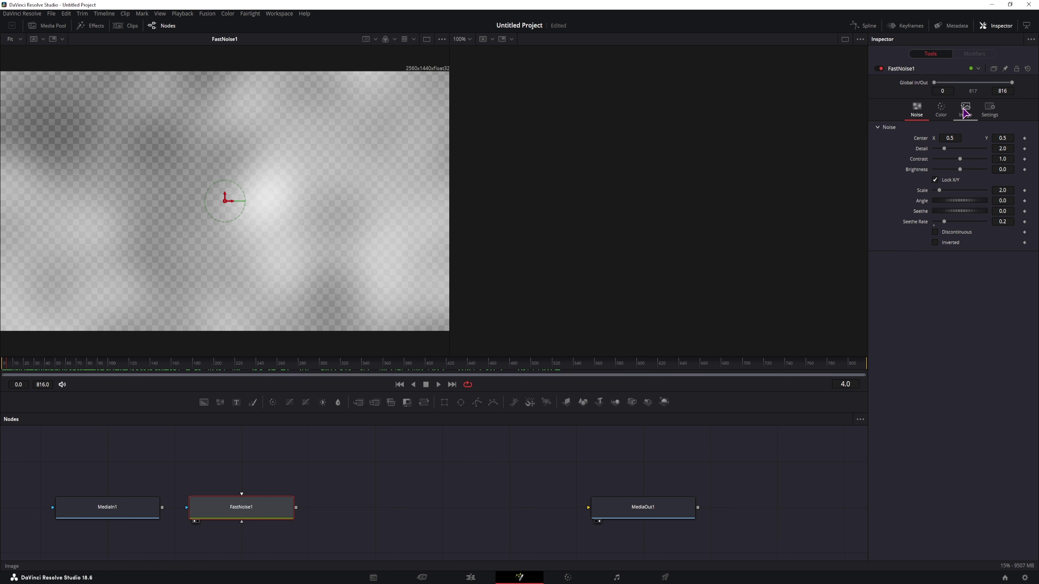
Turn off Auto Resolution on FastNoise1 and set Width and Height to 500.
left_click(966, 109)
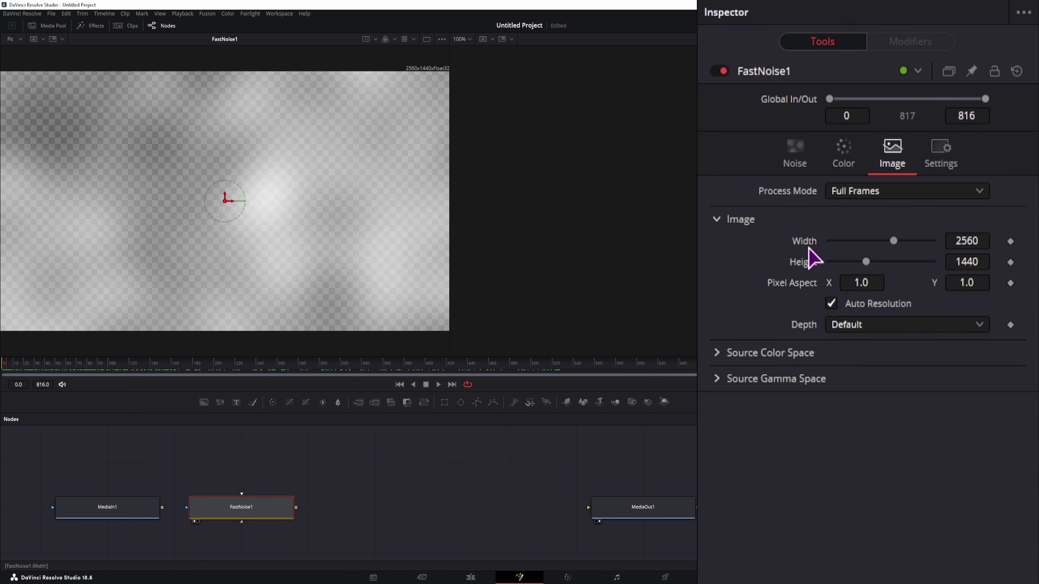
left_click(832, 304)
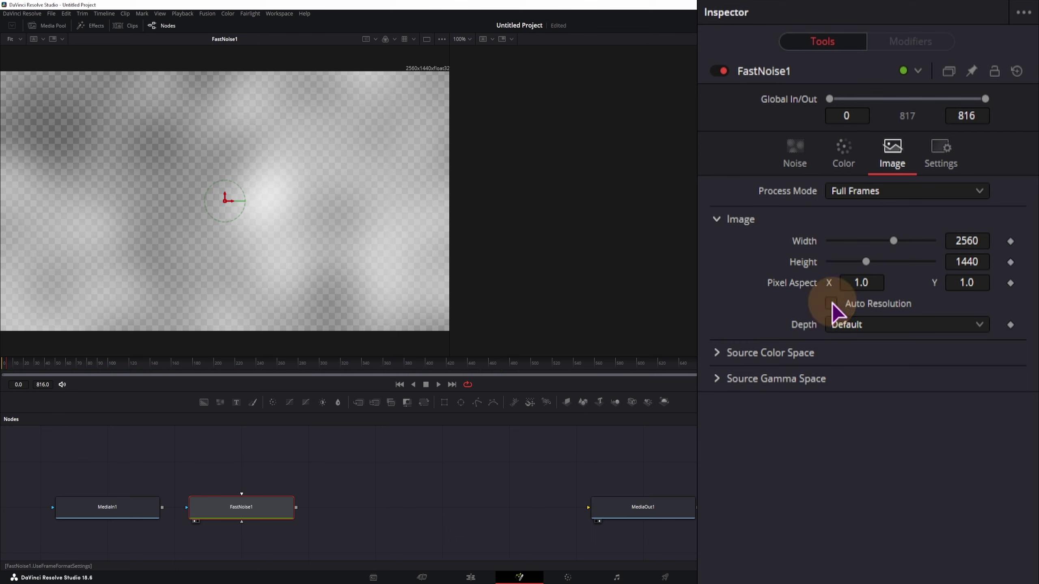
left_click(981, 243)
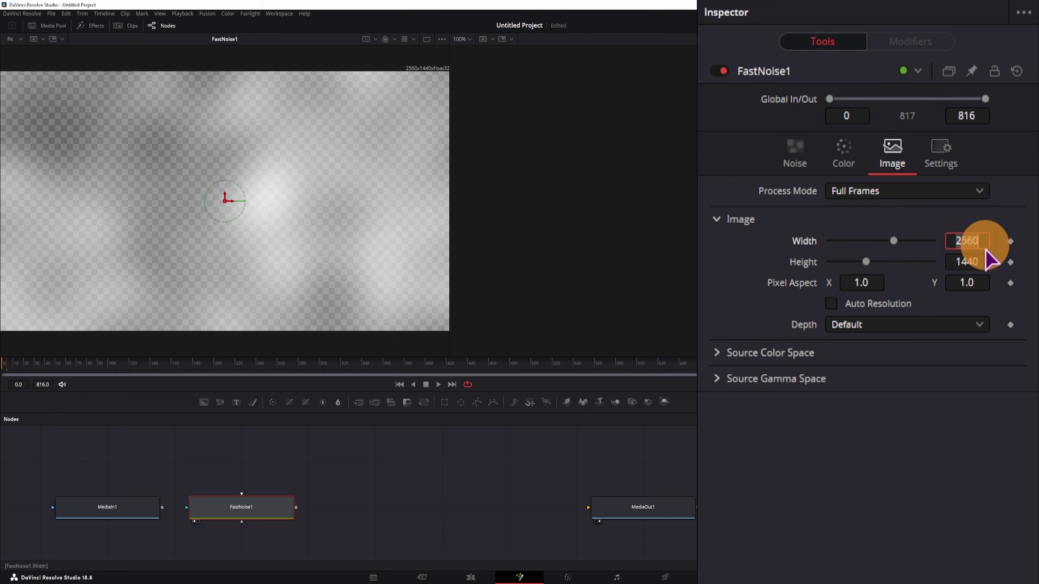
type("5")
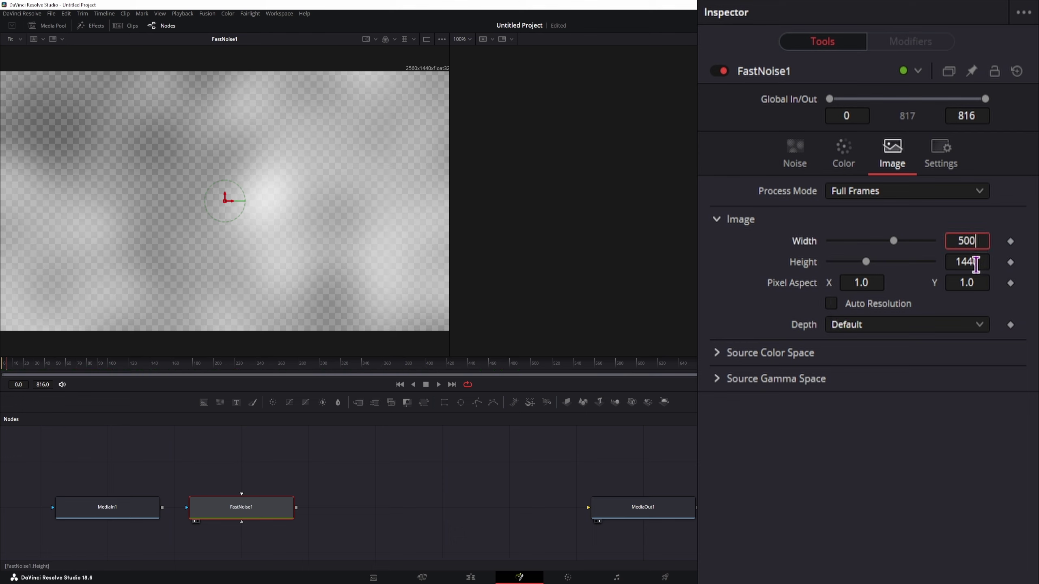
type("00")
left_click(975, 264)
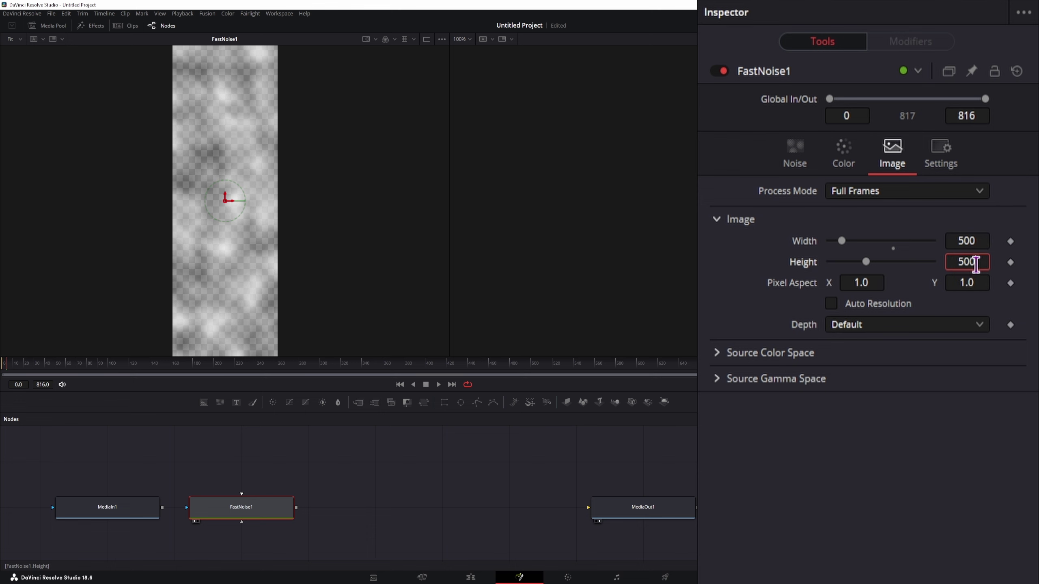
key("Tab")
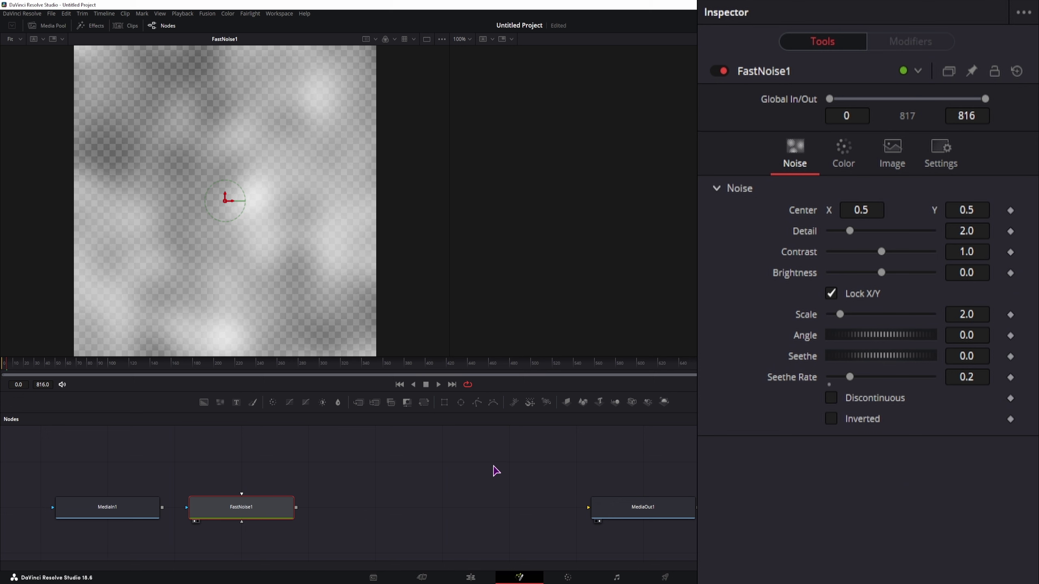
left_click_drag(429, 499, 408, 500)
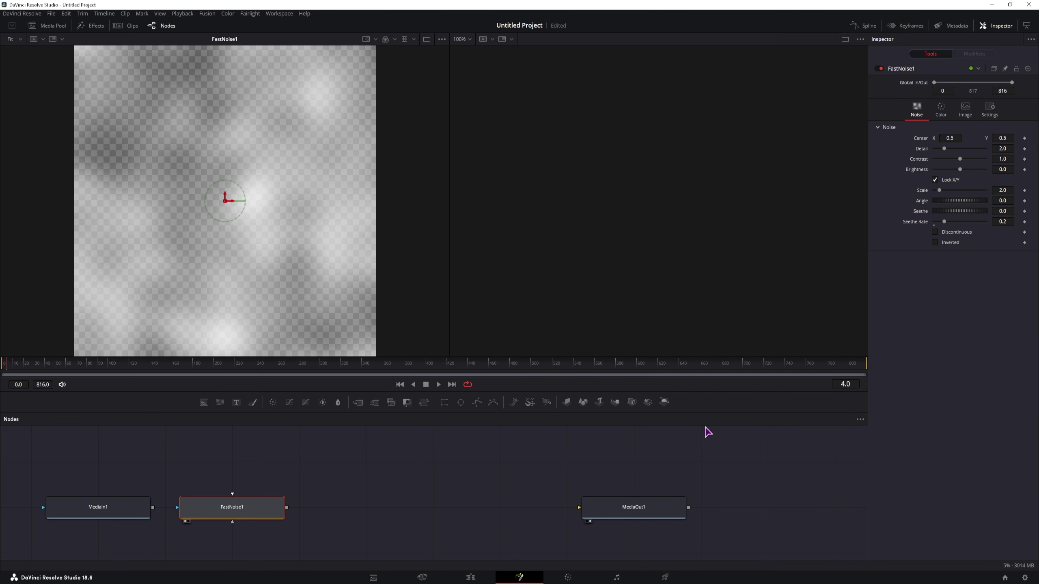
Add a pRender1 node from the toolbar and place it just before MediaOut1.
right_click(705, 409)
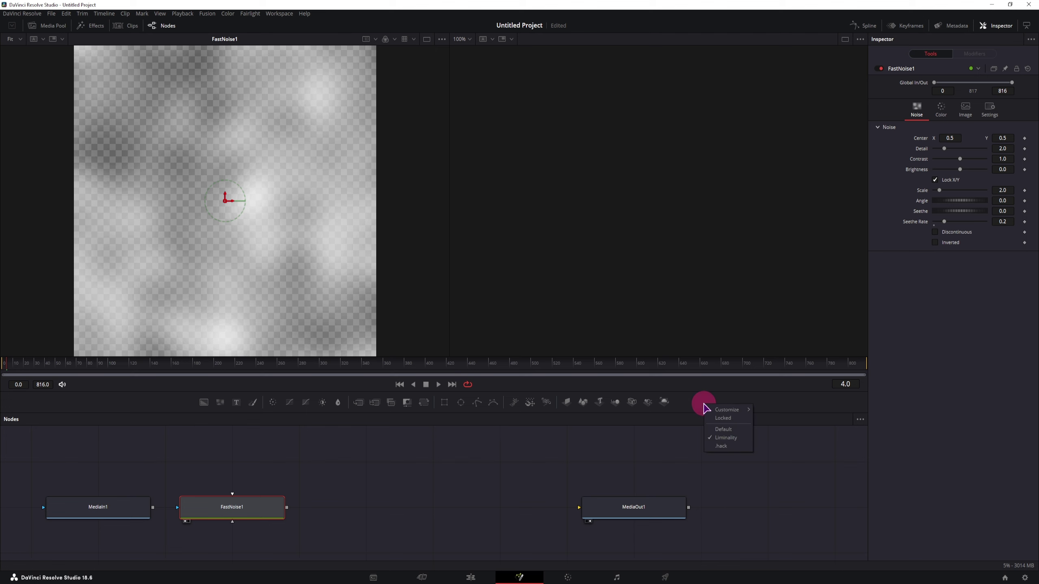
left_click(724, 435)
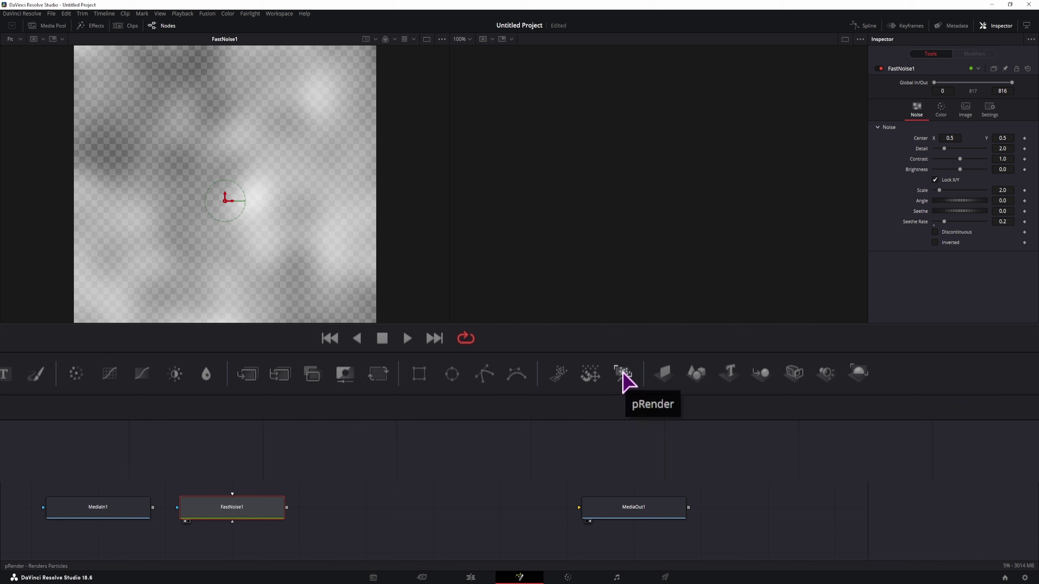
left_click_drag(623, 375, 499, 507)
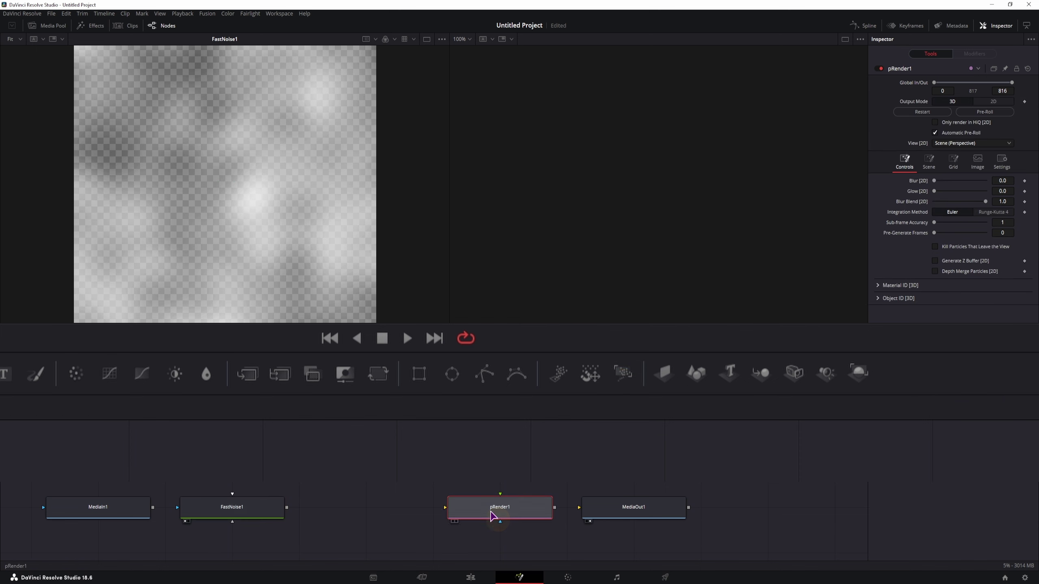
left_click_drag(612, 514, 747, 510)
left_click_drag(538, 506, 592, 505)
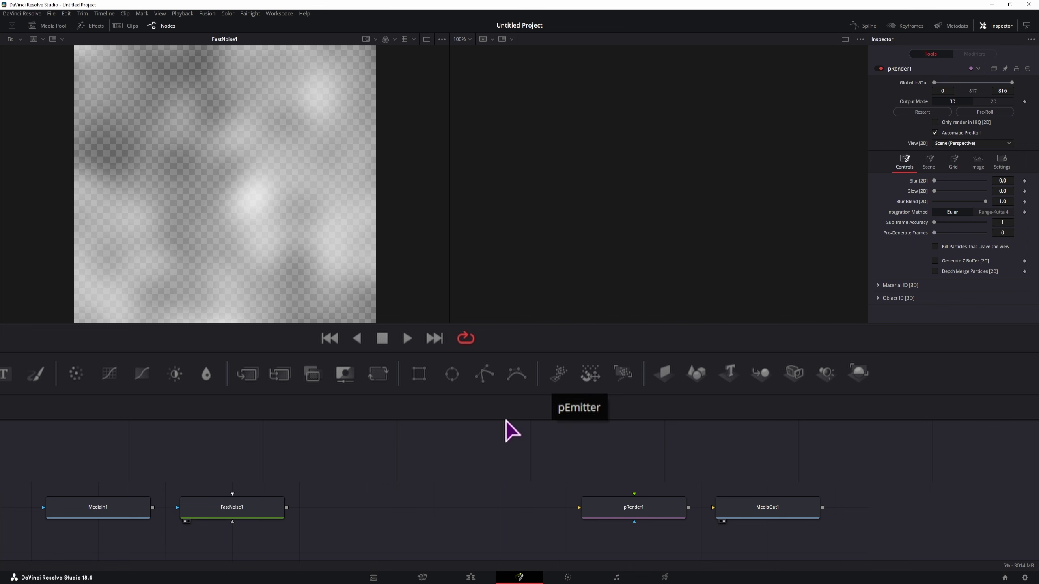
Add a pImageEmitter1 node via the Shift+Space tool search.
key("shift+space")
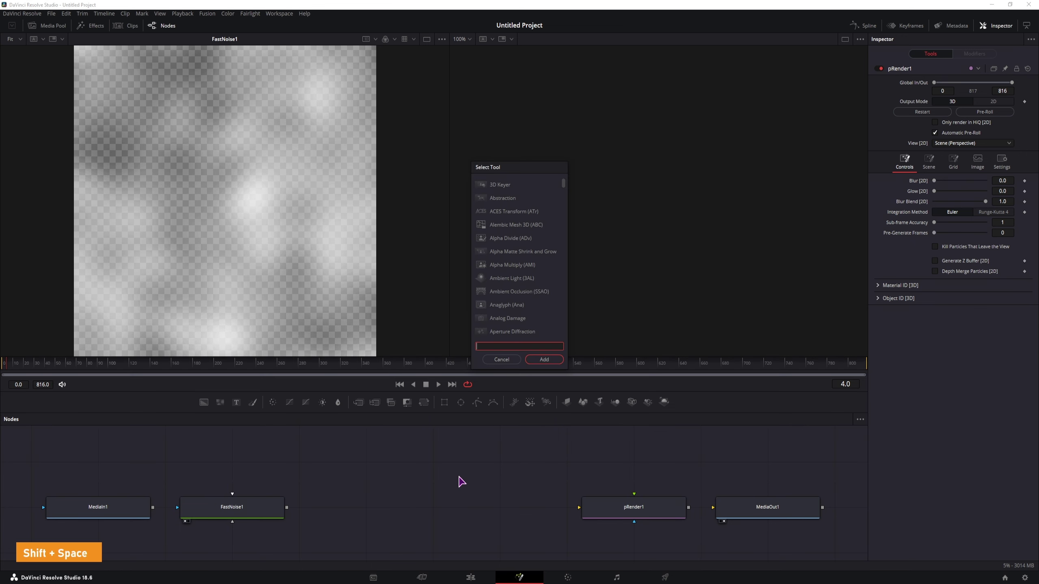
type("image")
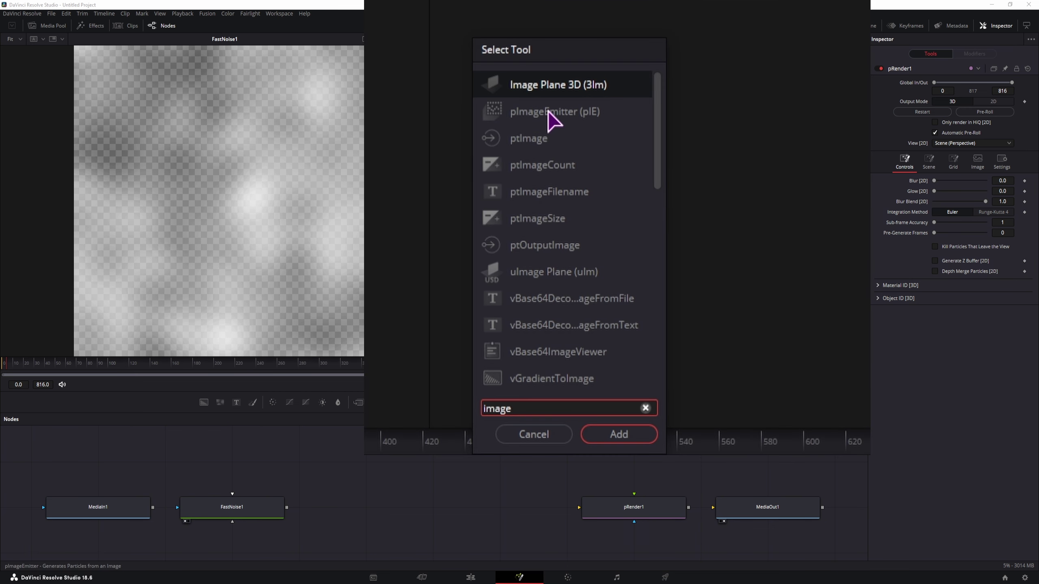
left_click(550, 113)
left_click(620, 435)
left_click(466, 475)
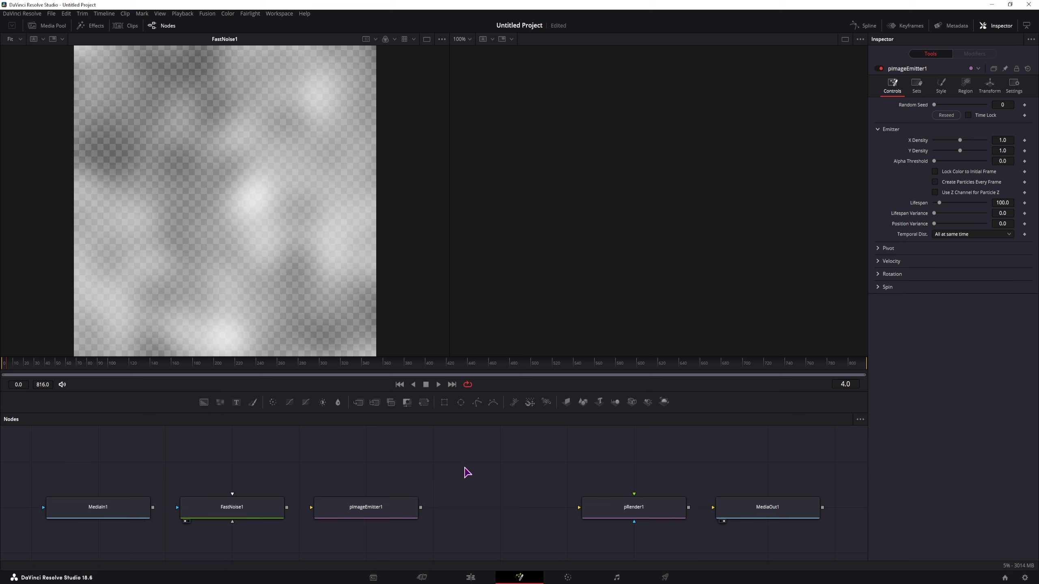
Add a pCustom1 node after pImageEmitter1 and connect its output to pRender1.
key("shift+space")
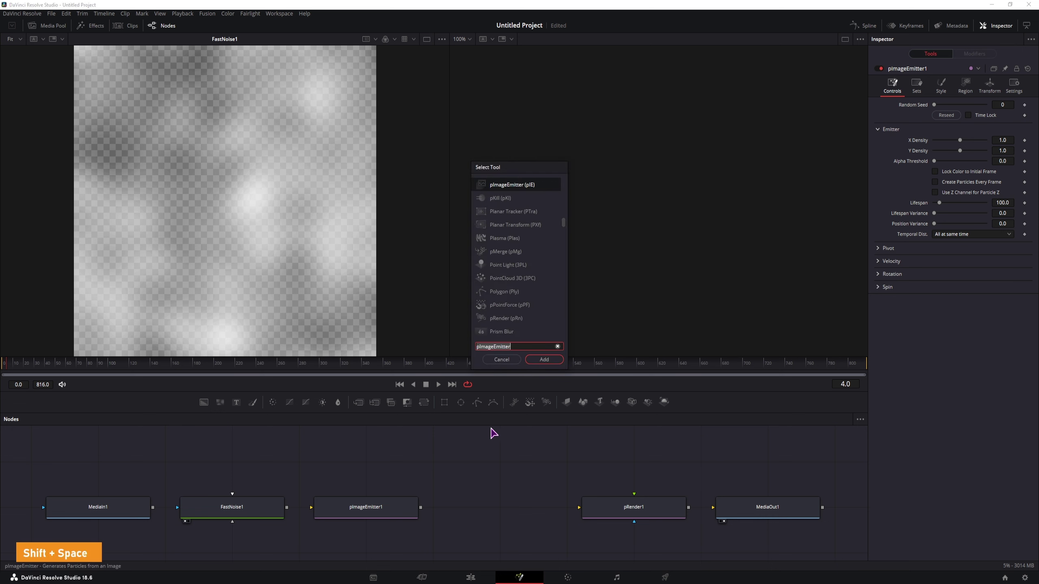
type("custom")
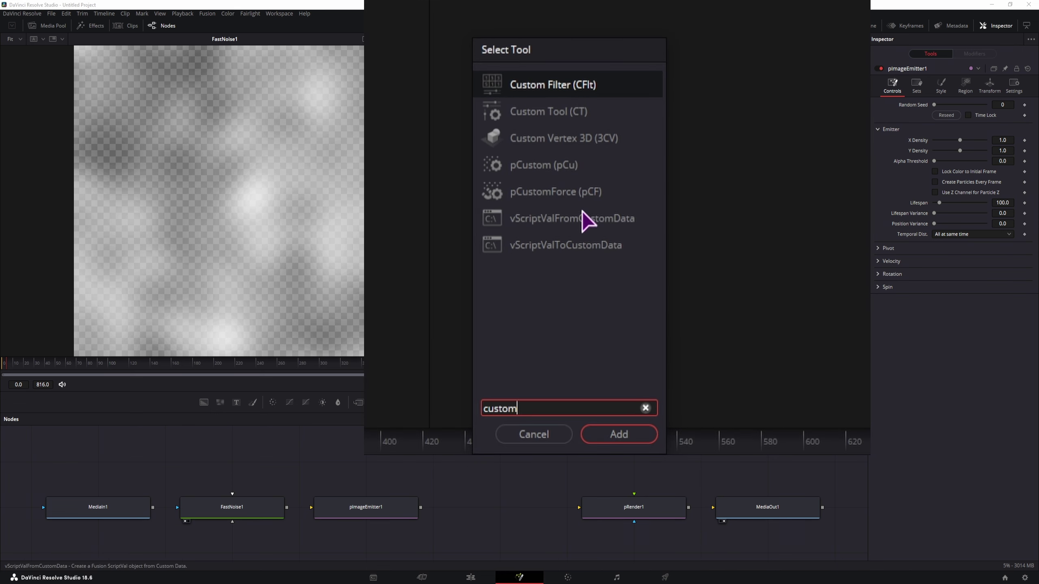
left_click(537, 165)
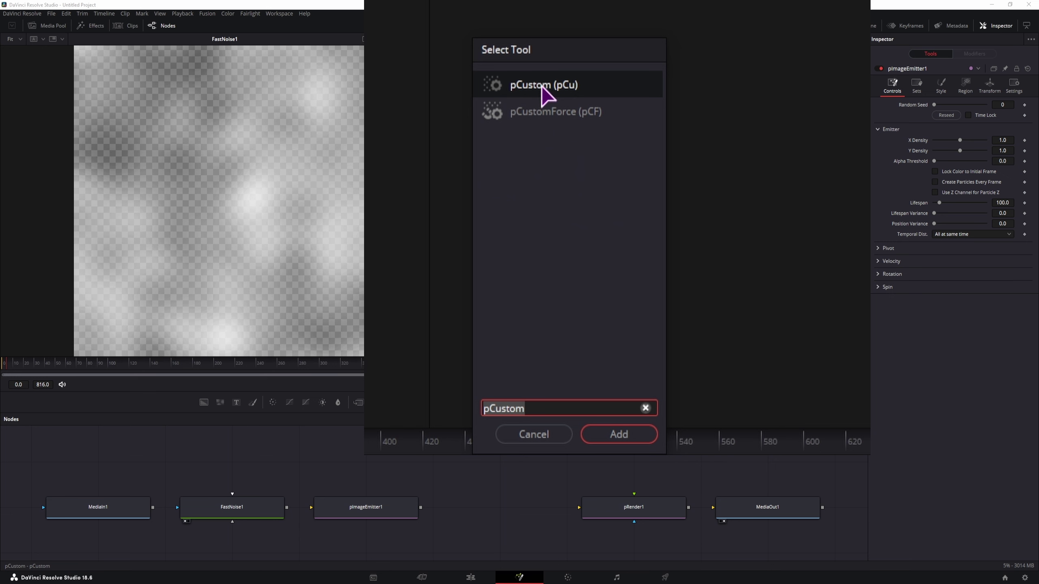
left_click(638, 434)
left_click(453, 506)
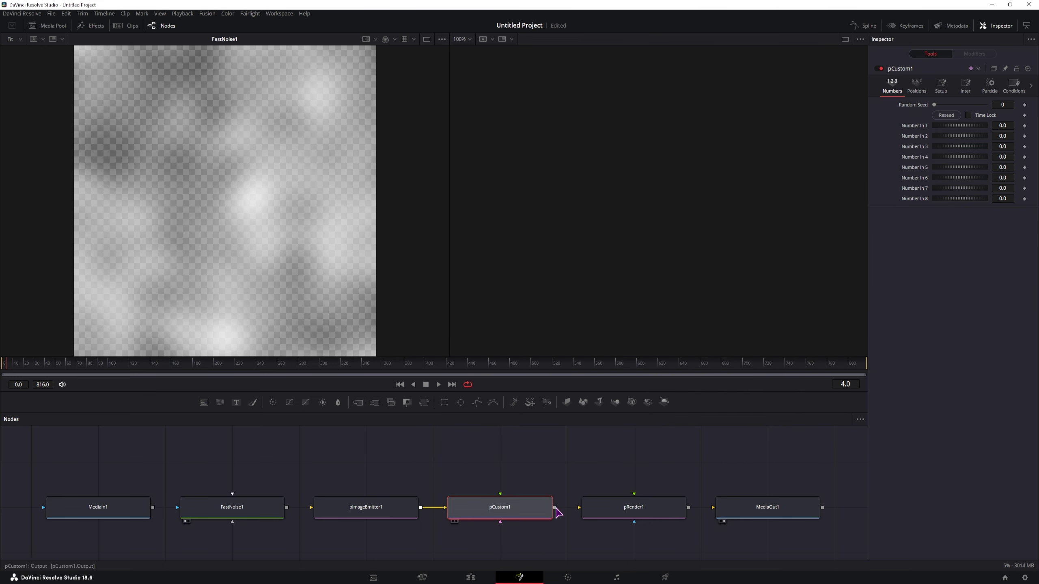
left_click_drag(555, 508, 600, 507)
left_click(636, 507)
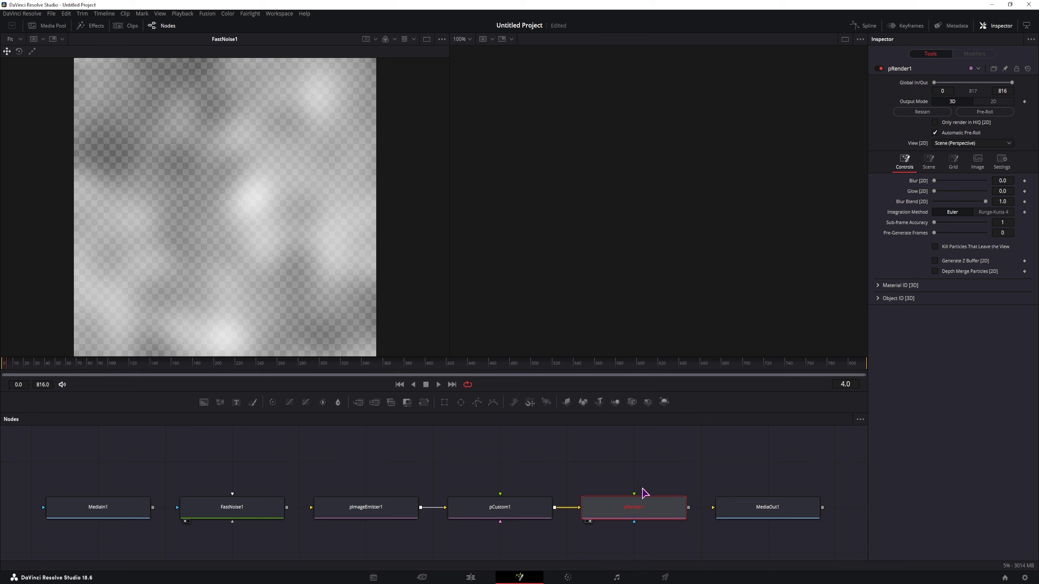
left_click(630, 509)
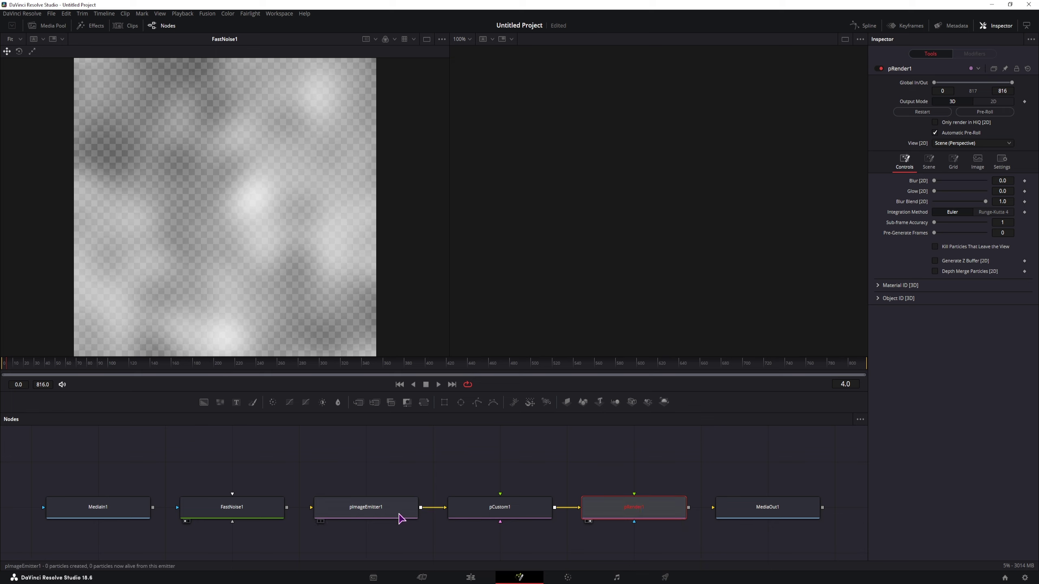
Connect FastNoise1 into pImageEmitter1 and pRender1 into MediaOut1, with pRender1's Output Mode set to 2D.
left_click_drag(287, 507, 312, 511)
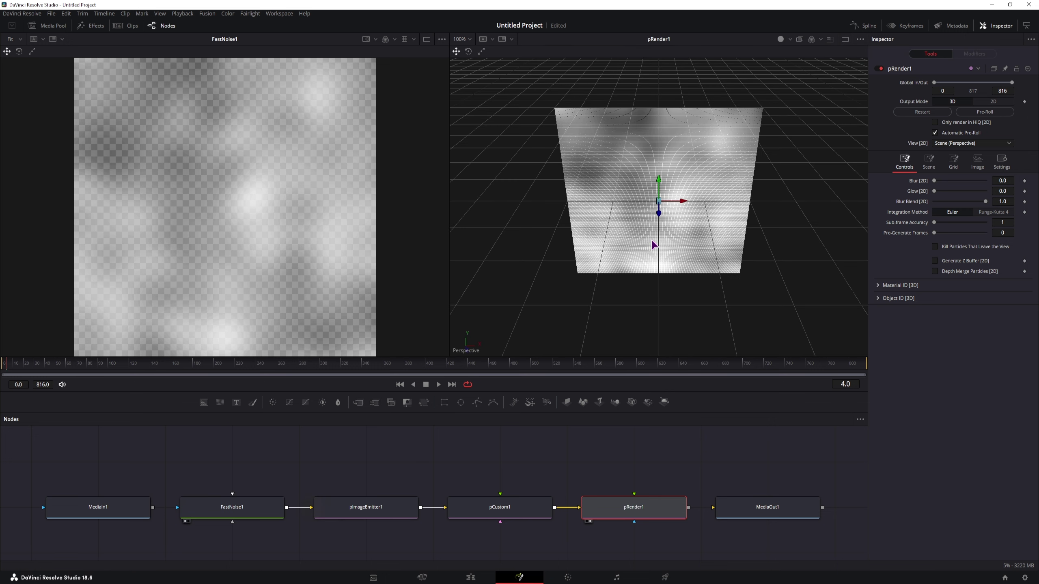
left_click(657, 506)
mouse_move(689, 507)
left_mouse_down()
mouse_move(732, 507)
mouse_move(651, 515)
left_mouse_up()
left_click(643, 514)
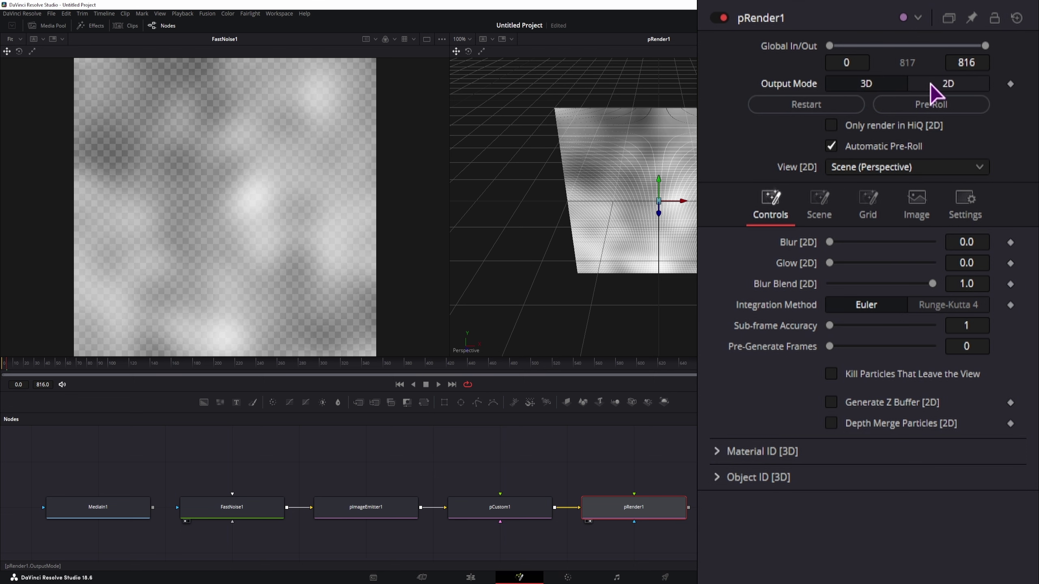
left_click(952, 85)
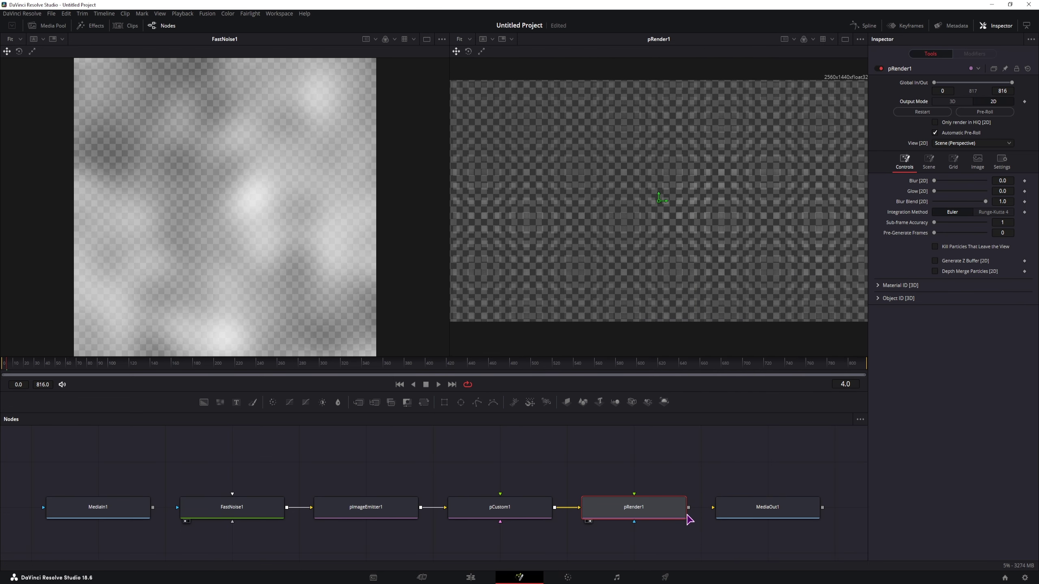
left_click_drag(691, 507, 710, 450)
Switch pRender1 to 3D output, inspect the particle plane in the viewer, then select pImageEmitter1.
left_click(952, 101)
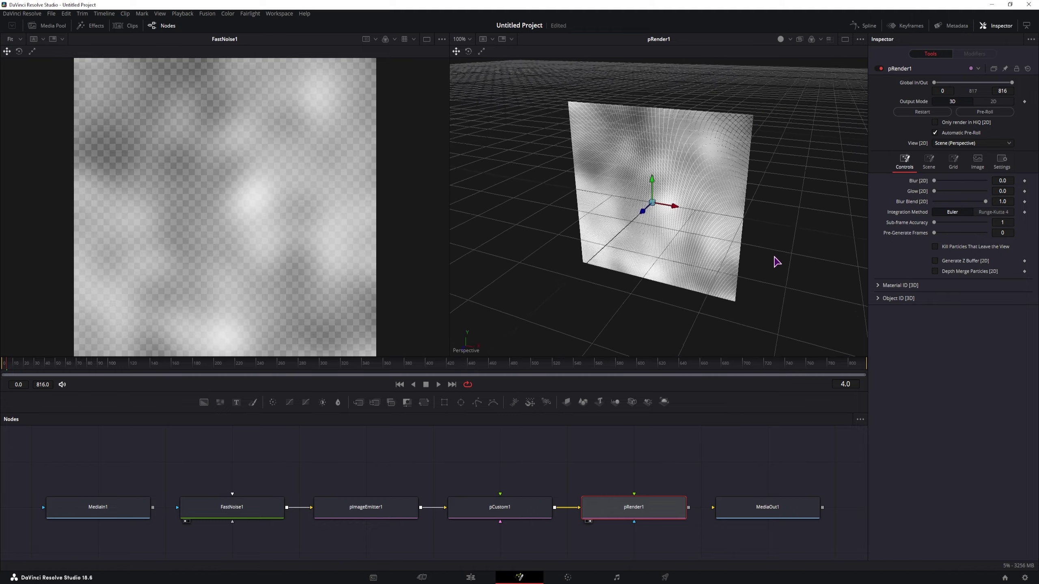
left_click_drag(767, 246, 657, 234)
scroll(654, 229, "up", 8)
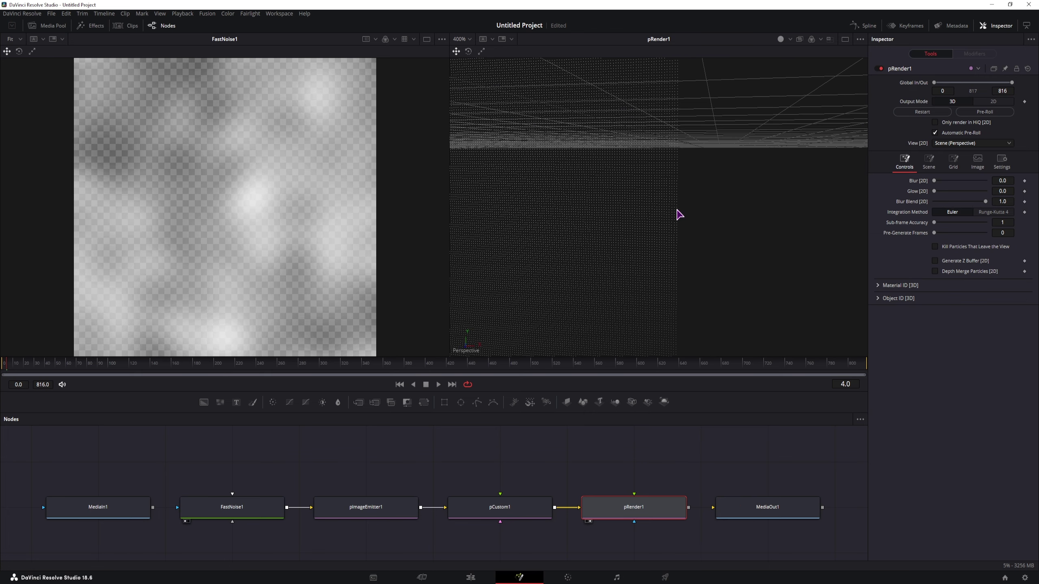
scroll(679, 214, "up", 3)
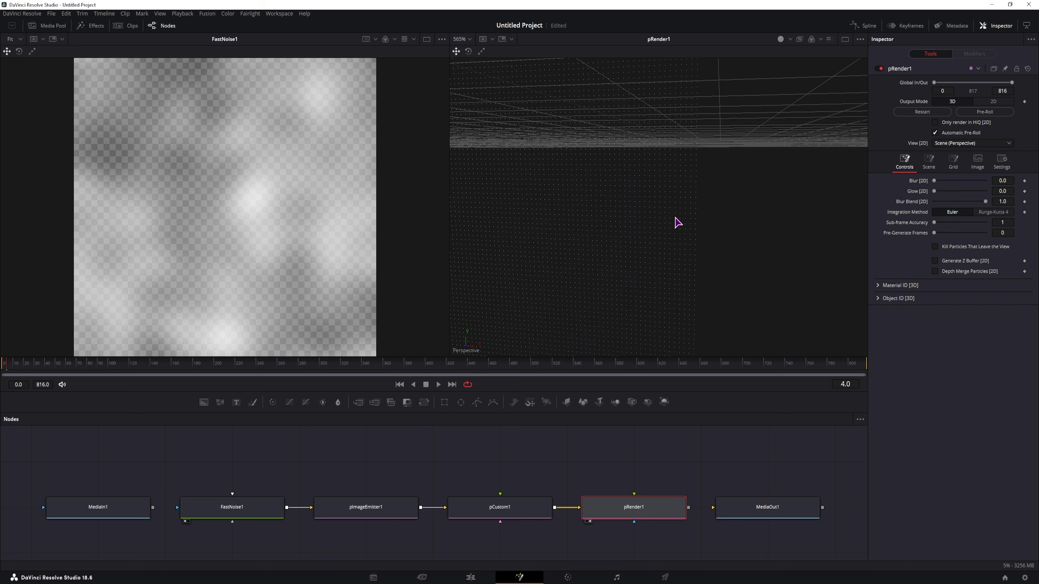
scroll(663, 213, "down", 11)
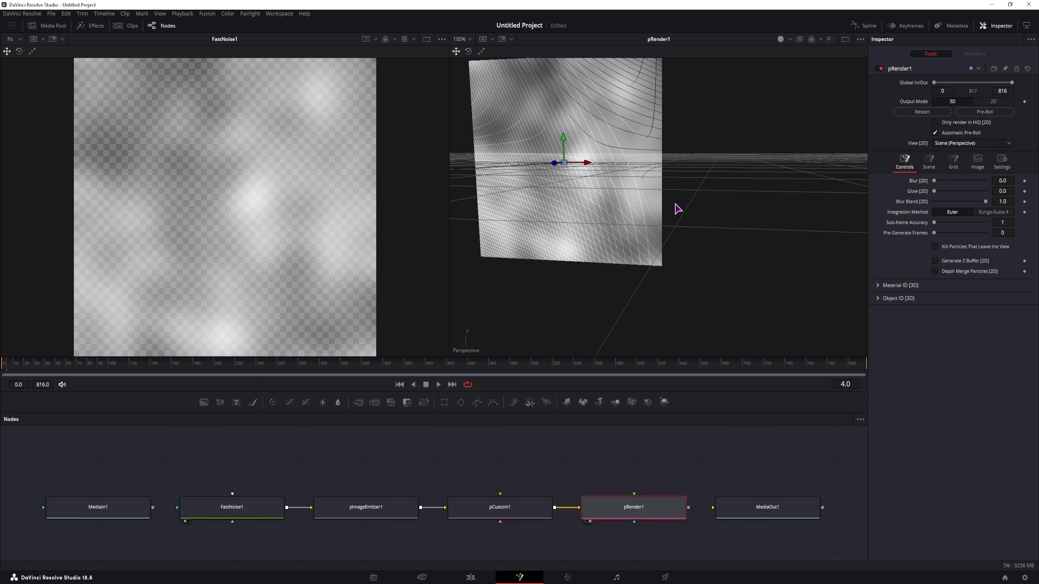
left_click(389, 507)
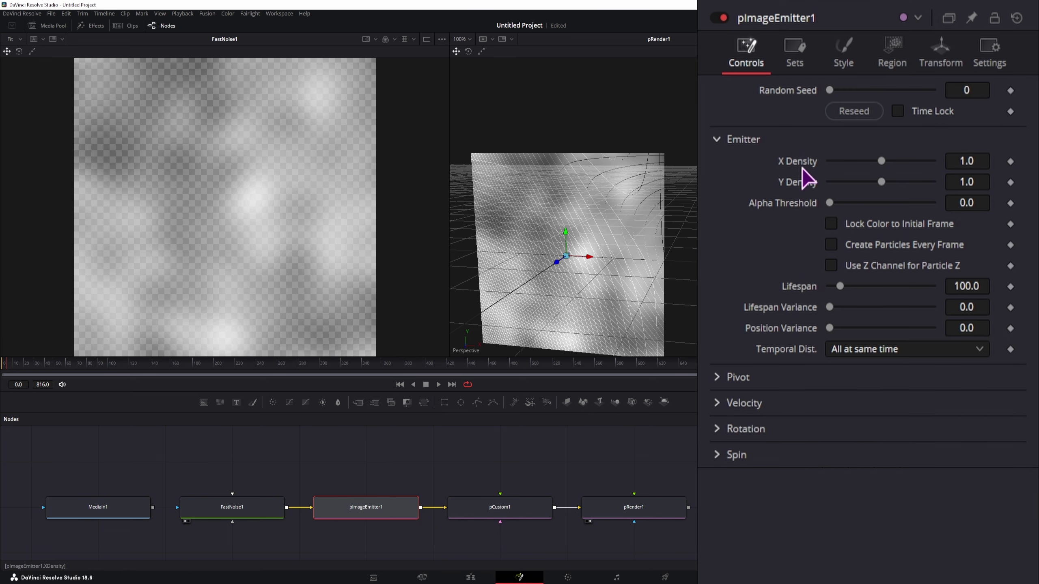
Set pImageEmitter1's X and Y Density to 0.2.
left_click(977, 164)
type("0.")
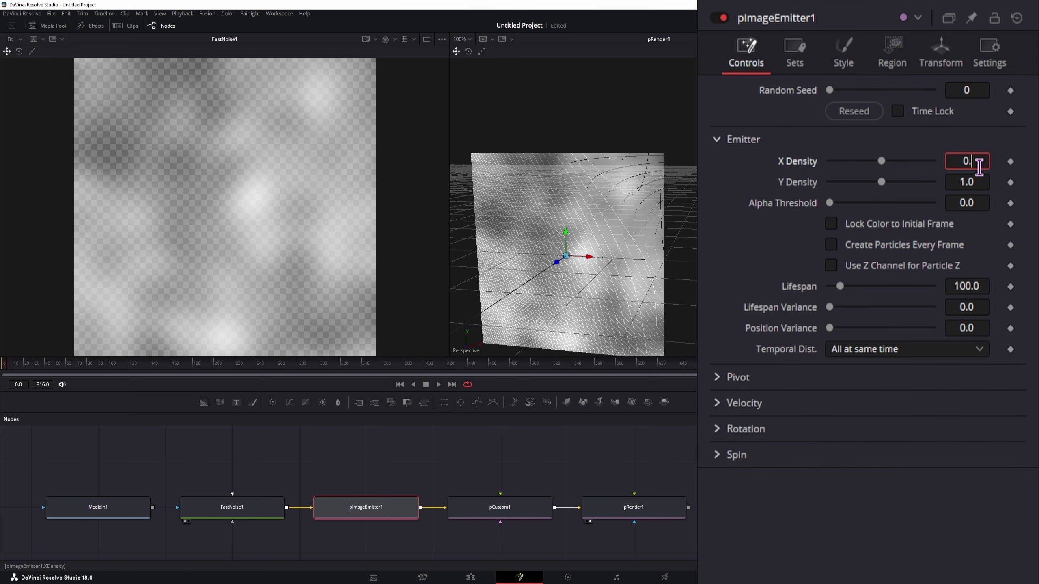
type("2")
left_click(979, 183)
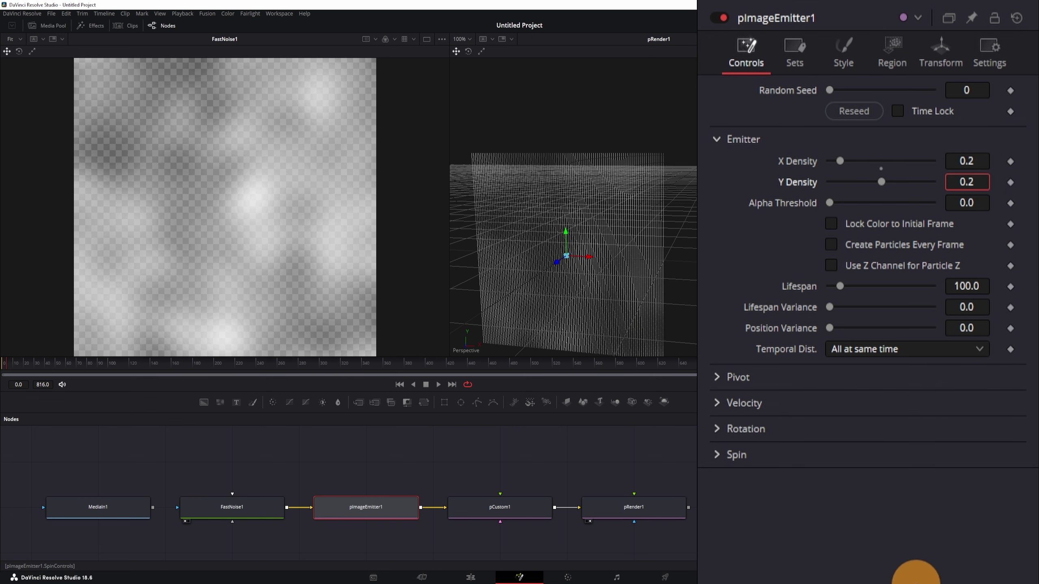
key("Return")
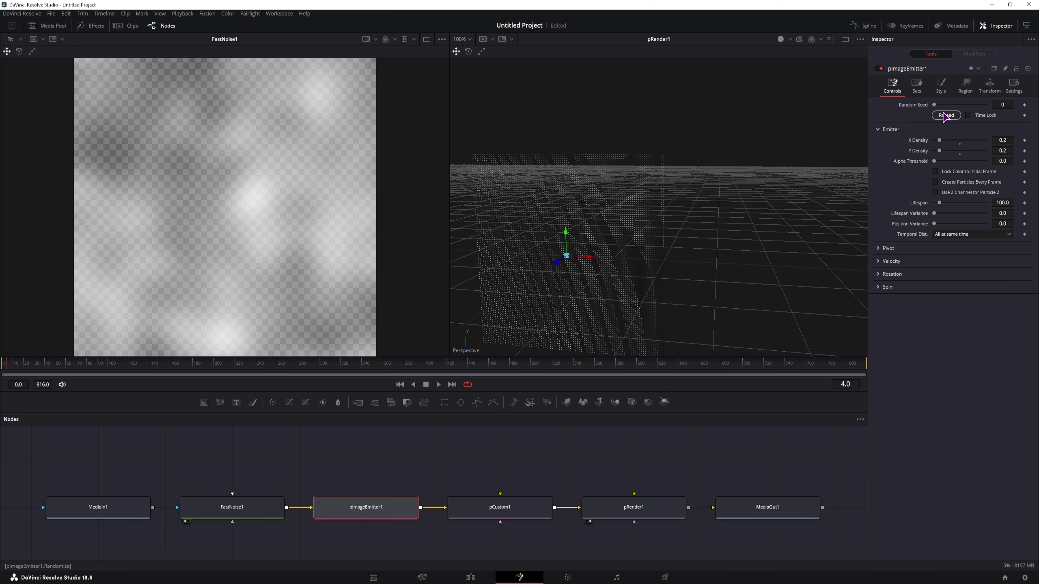
Change the emitter's particle style to Blob.
left_click(941, 85)
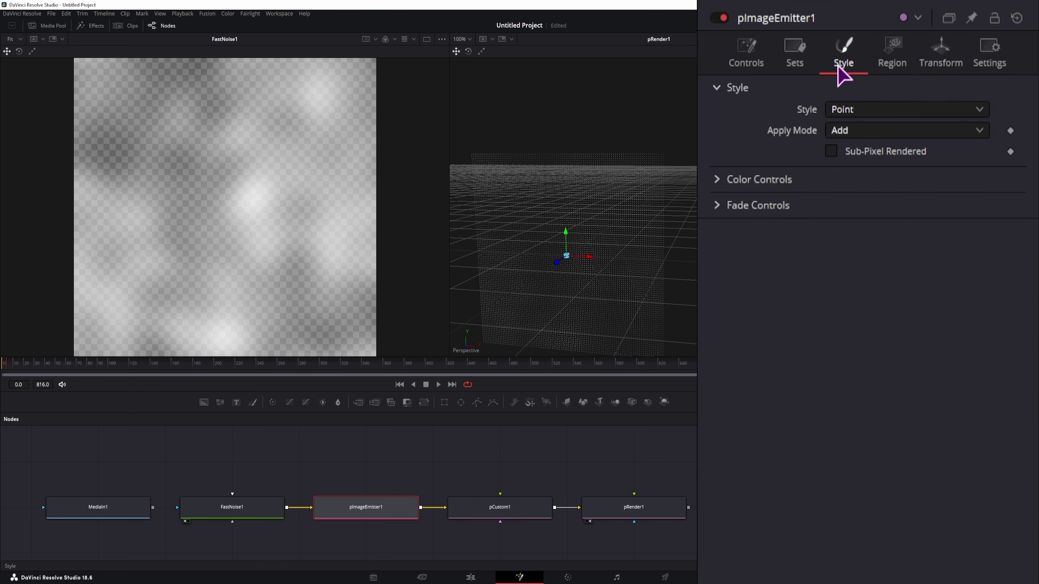
left_click(882, 110)
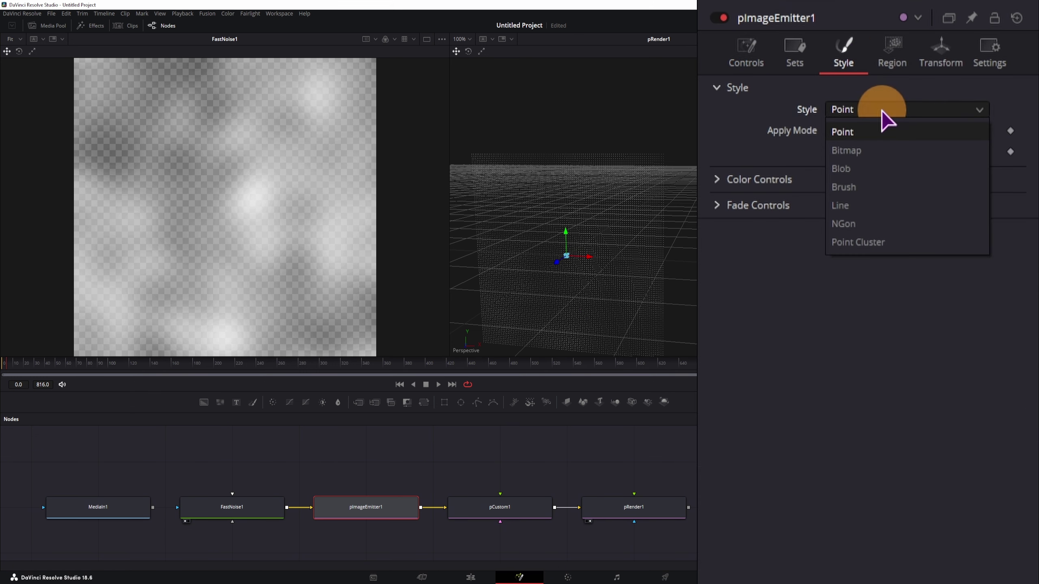
left_click(877, 169)
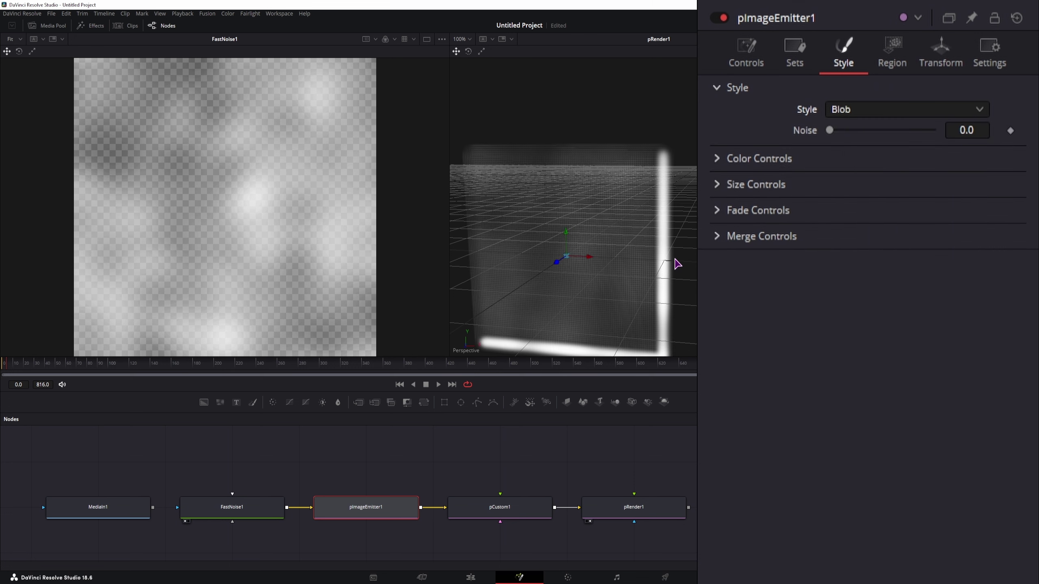
Shrink the particle Size to 0.01.
left_click(718, 185)
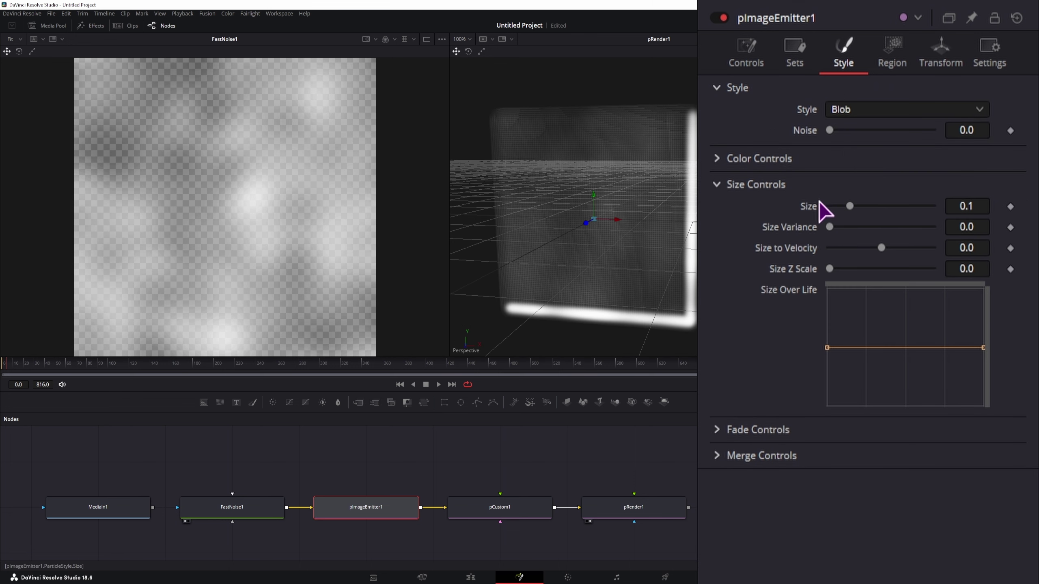
left_click(966, 206)
left_click_drag(966, 206, 647, 197)
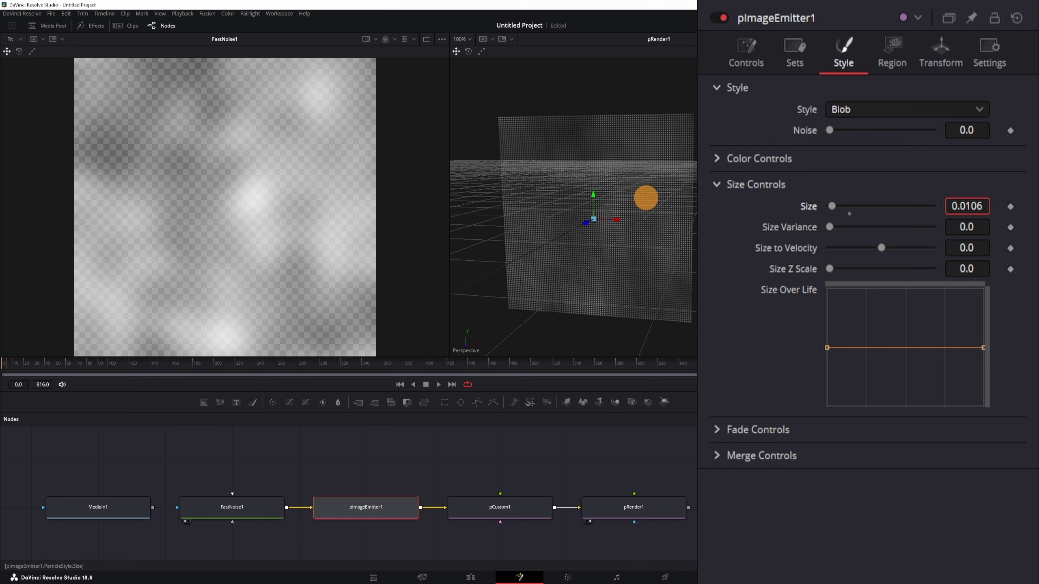
key("BackSpace")
type("0")
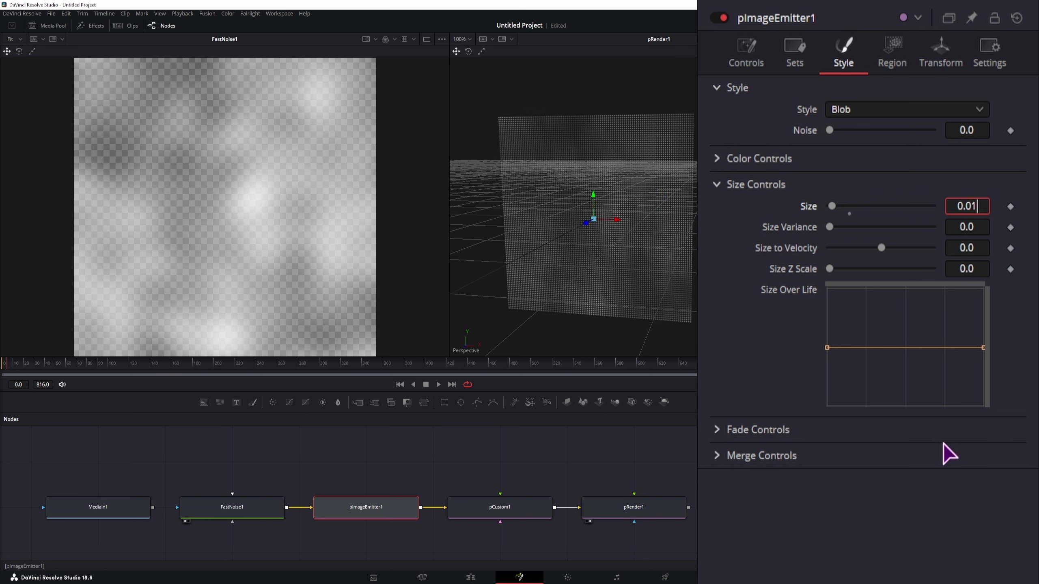
key("Tab")
scroll(573, 207, "up", 5)
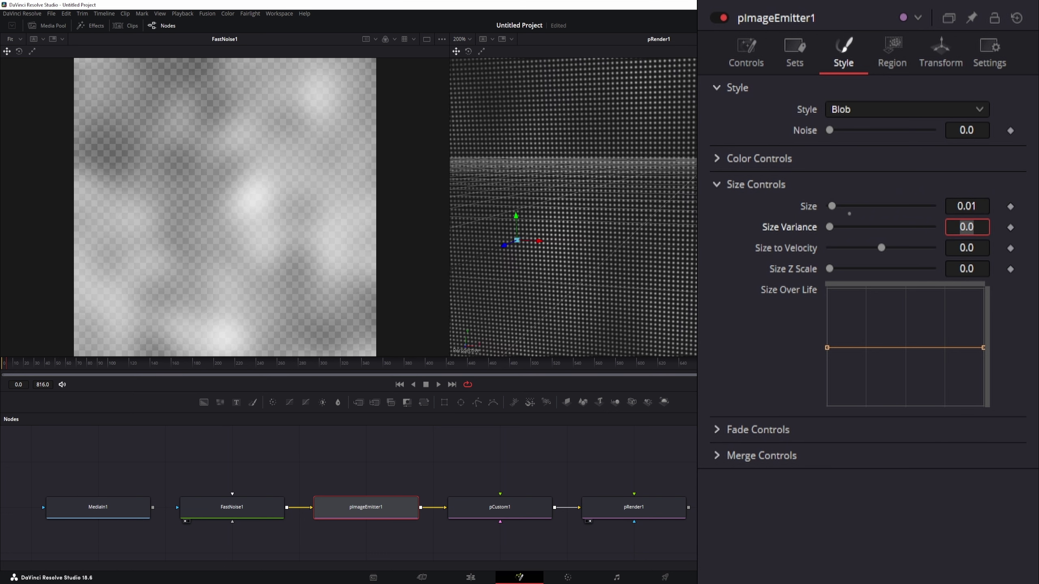
scroll(573, 207, "up", 2)
left_click(977, 206)
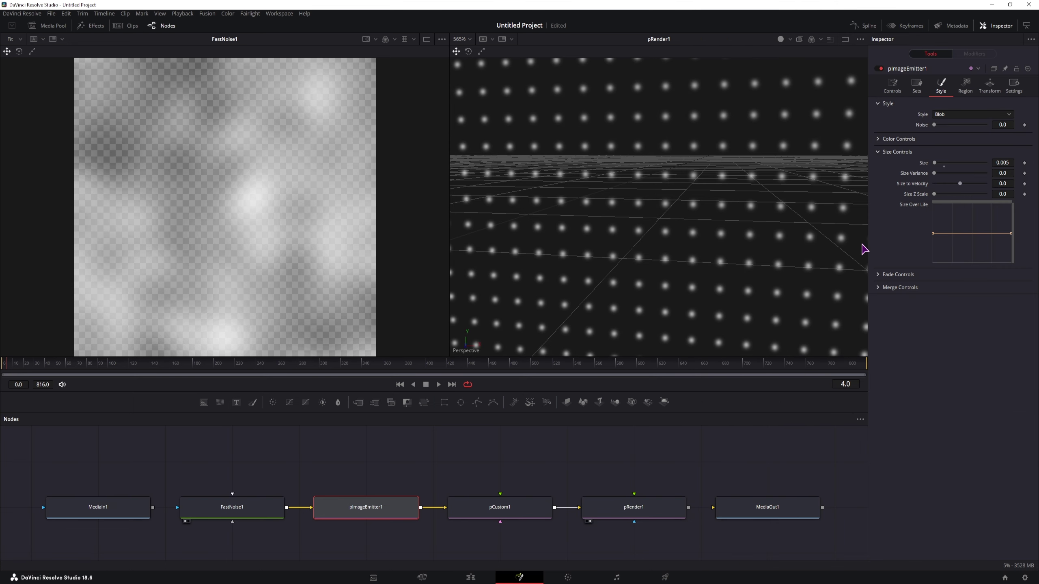
Give the particles a Size Variance of 0.005, then fit and orbit the 3D view.
left_click(933, 176)
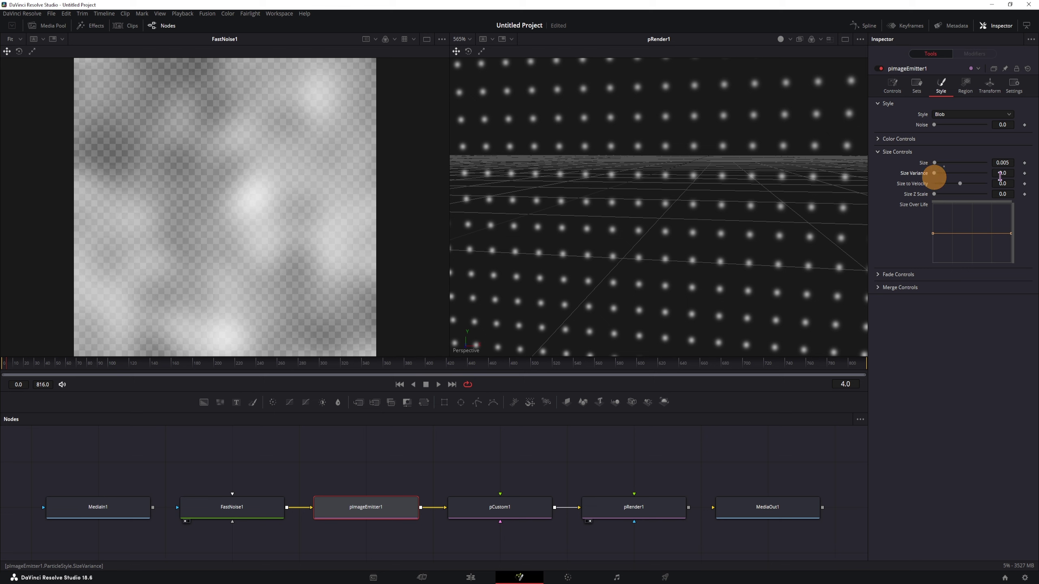
mouse_move(1004, 169)
left_mouse_down()
mouse_move(1014, 169)
mouse_move(496, 172)
mouse_move(1009, 170)
left_mouse_up()
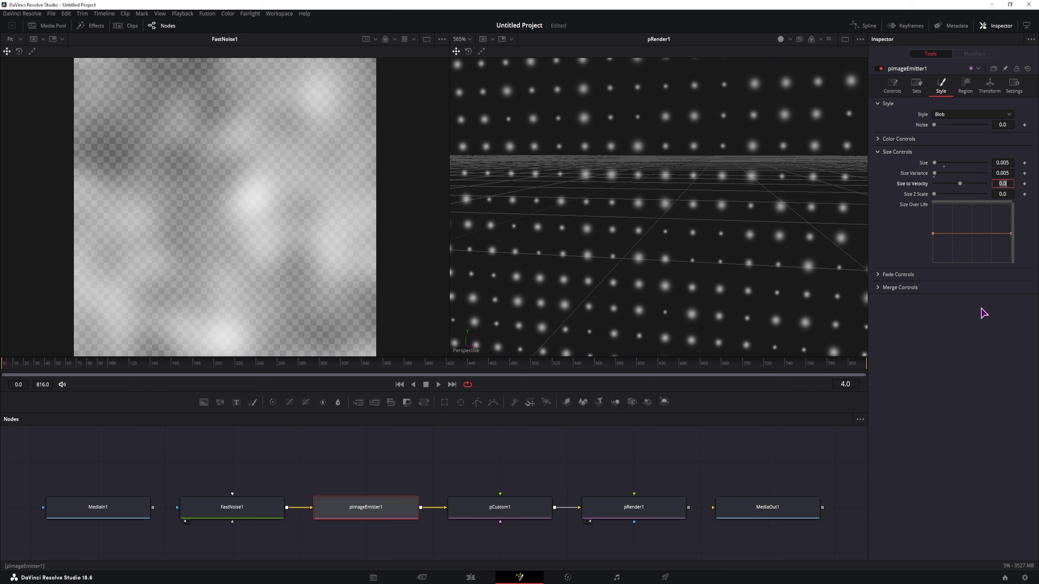
key("ctrl+1")
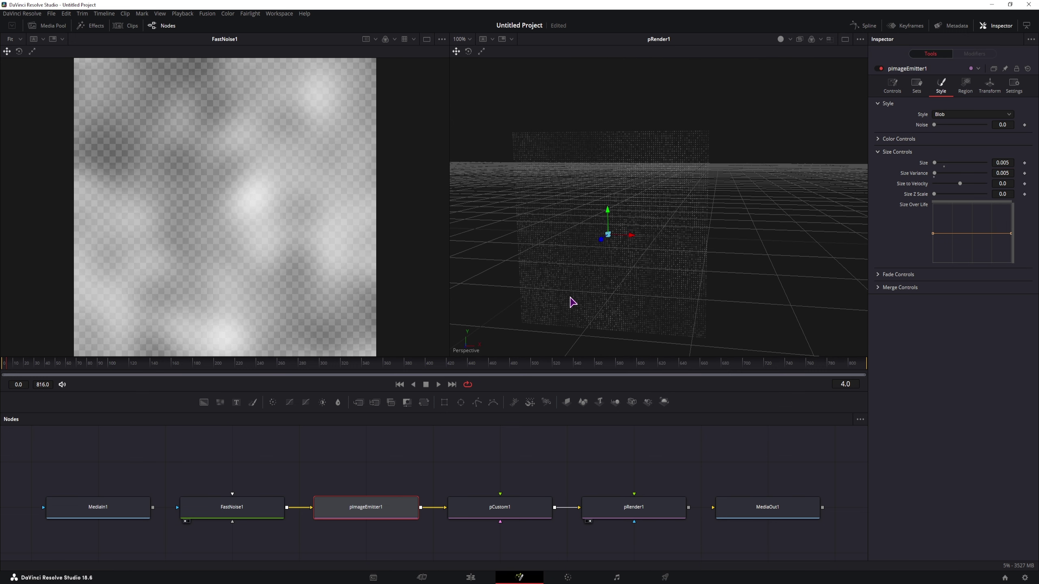
left_click_drag(769, 241, 581, 218)
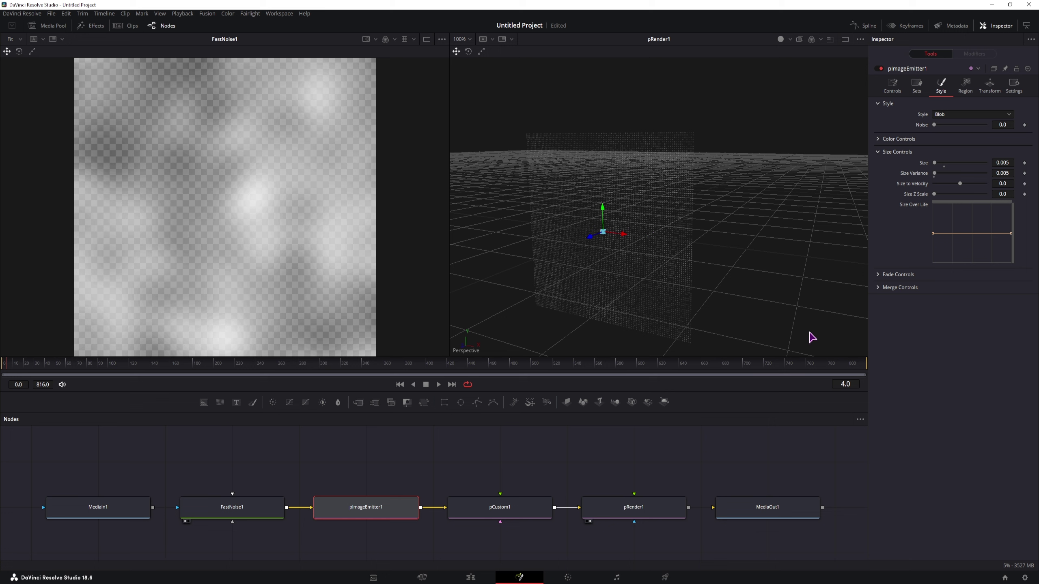
left_click(524, 514)
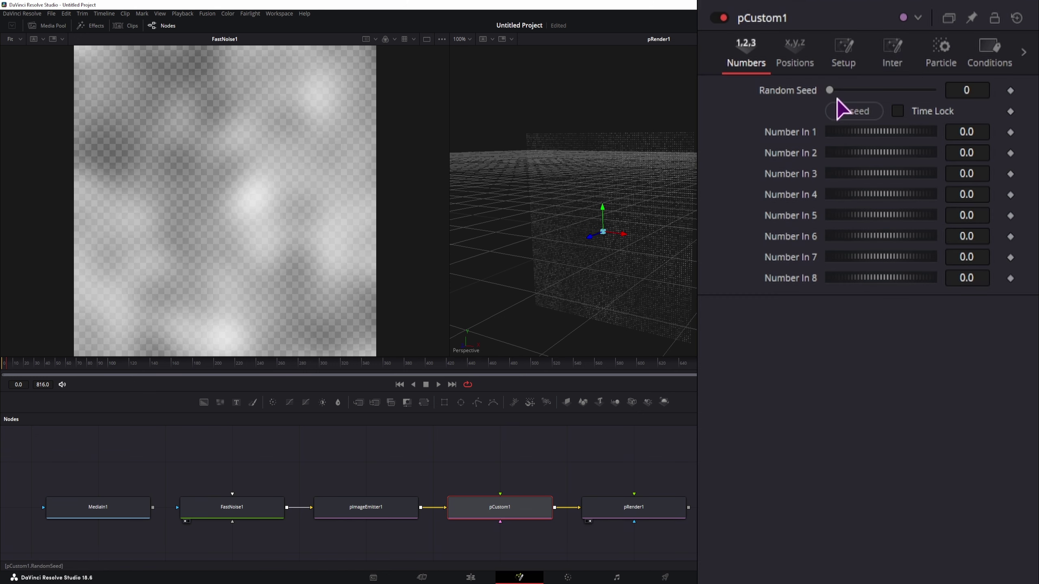
Show pCustom1's per-particle expression fields.
left_click(939, 62)
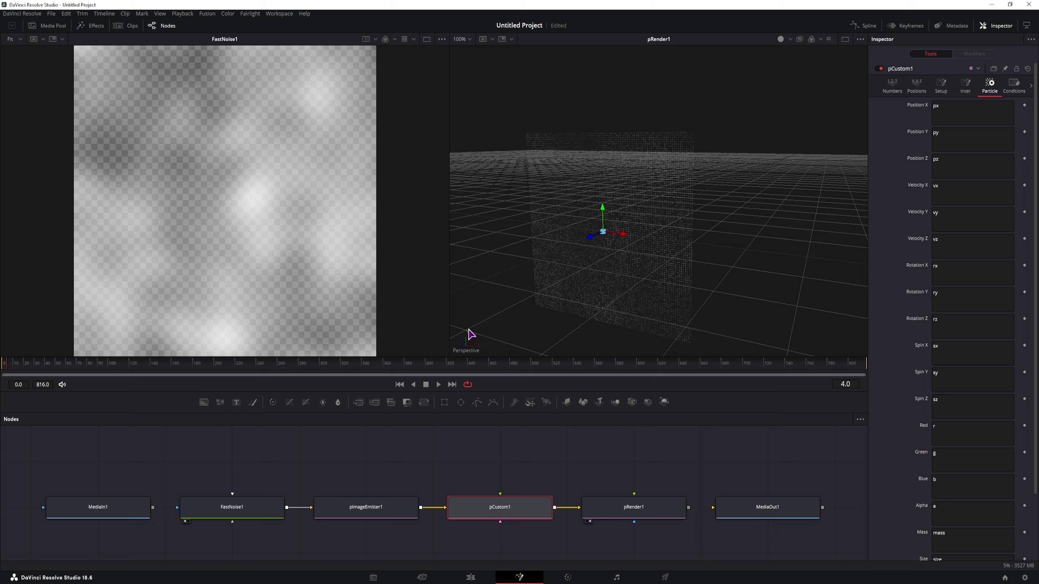
left_click(479, 351)
left_click(458, 355)
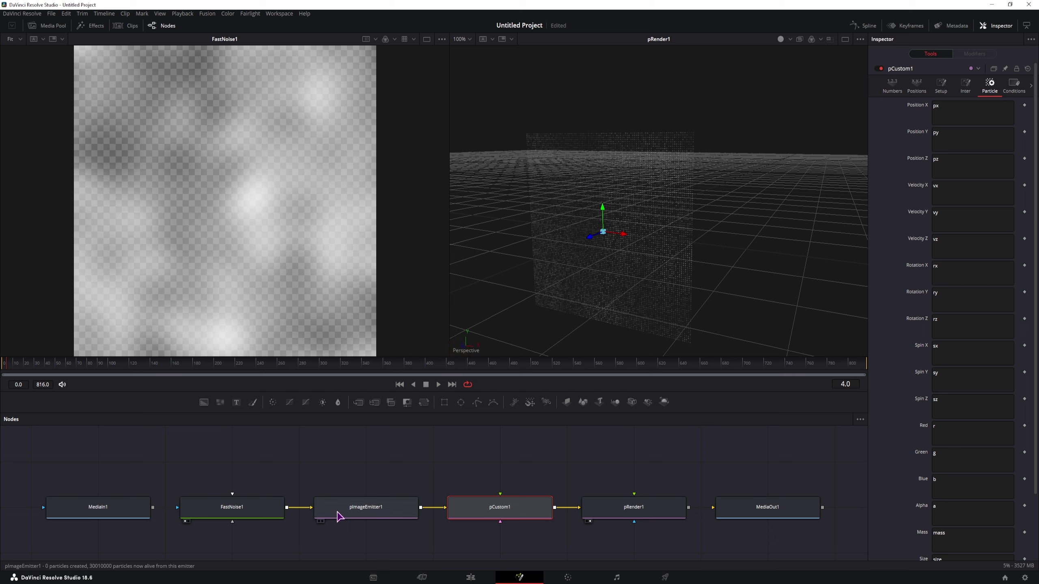
Set pImageEmitter1's X Rotation to about -88.4 so the particle sheet lies flat.
left_click(384, 518)
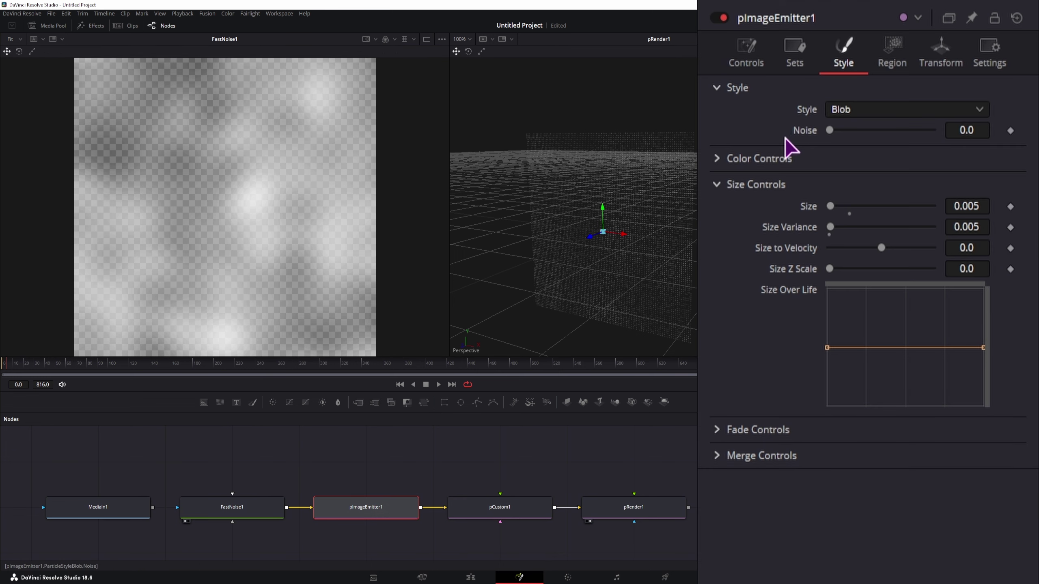
left_click(986, 87)
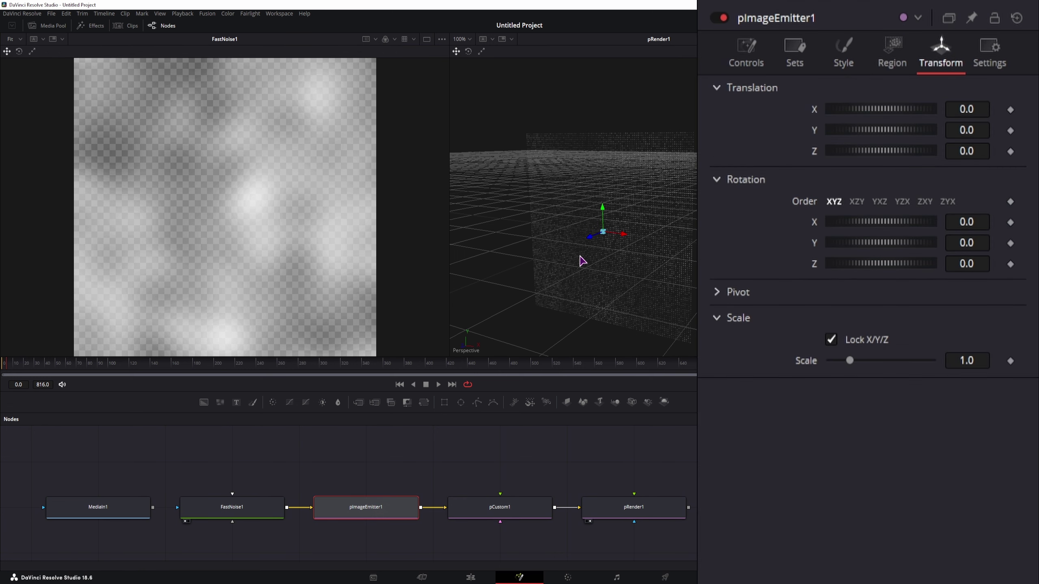
left_click(625, 236)
left_click_drag(970, 222, 138, 197)
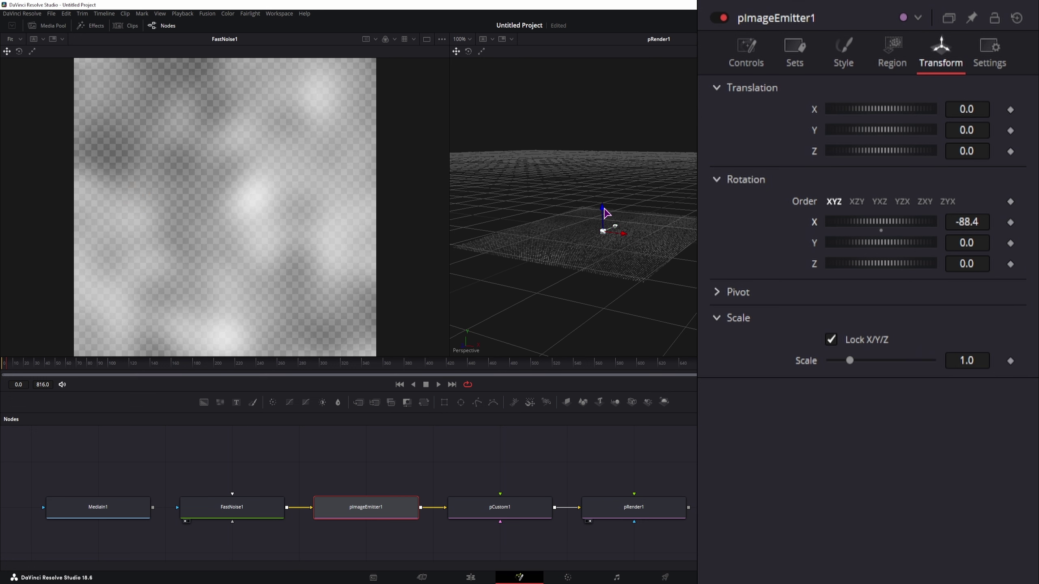
left_click(981, 221)
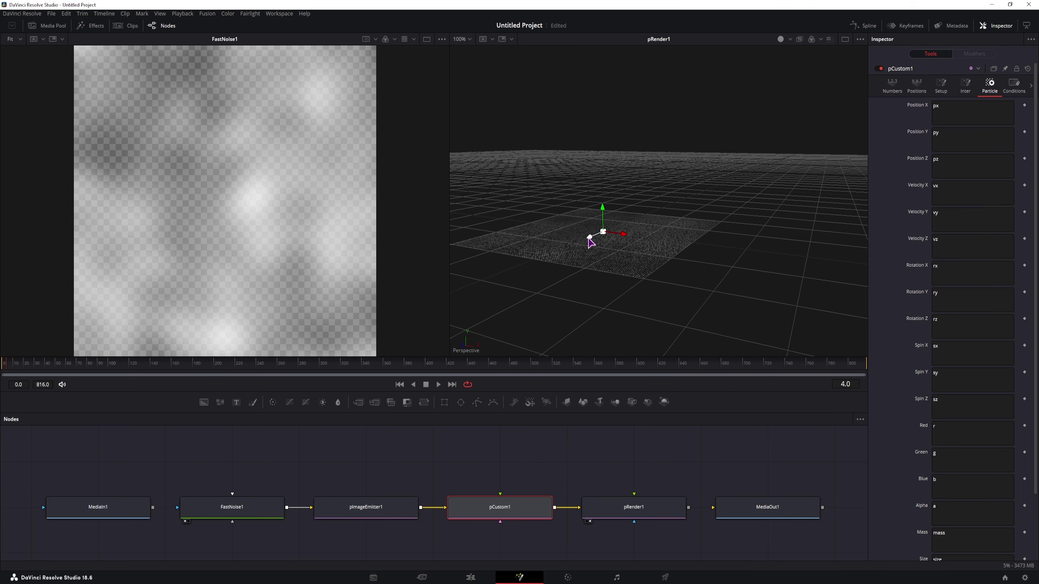
Replace pCustom1's Position Y expression 'py' with 0.1.
left_click(608, 213)
left_click(531, 509)
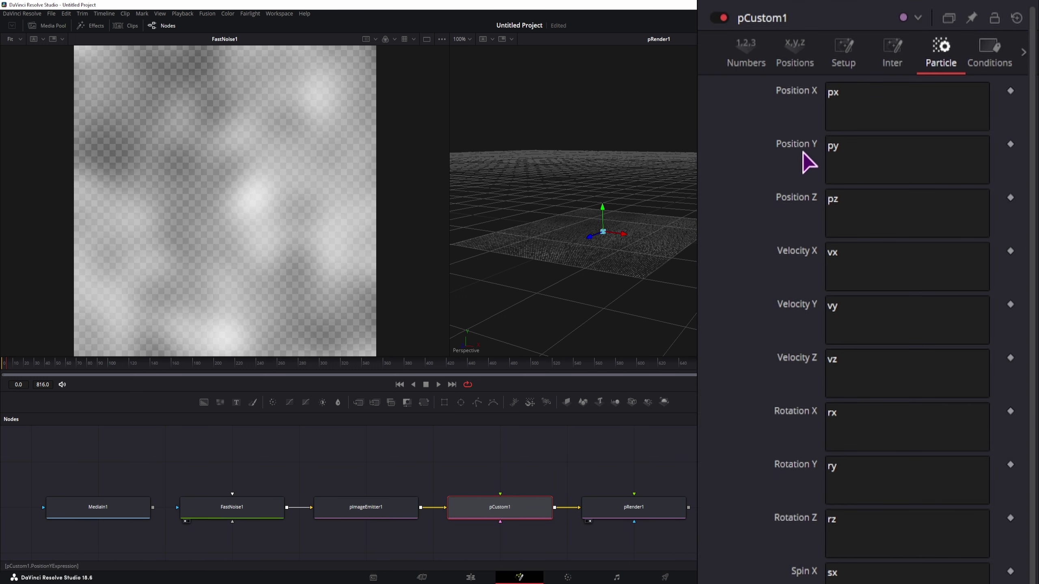
left_click(847, 151)
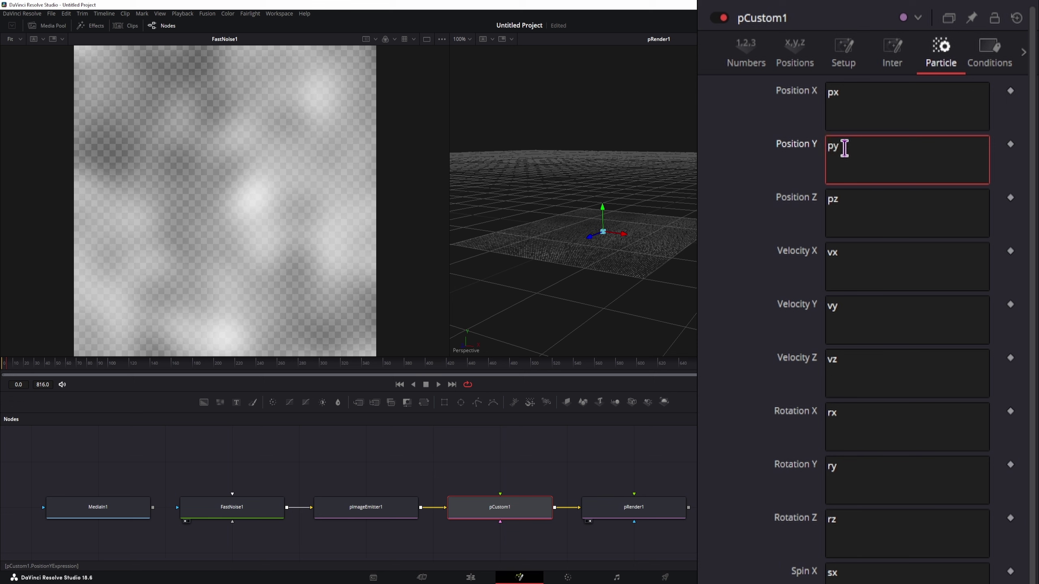
left_click(845, 150)
type("0.1")
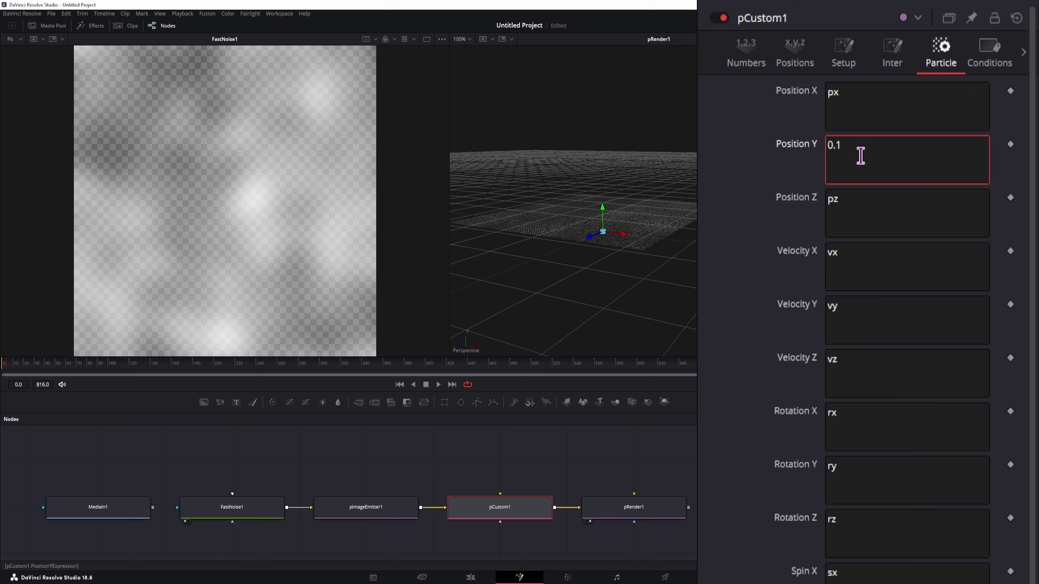
Review FastNoise1's colour settings, then return to pCustom1's Position Y expression.
left_click(250, 519)
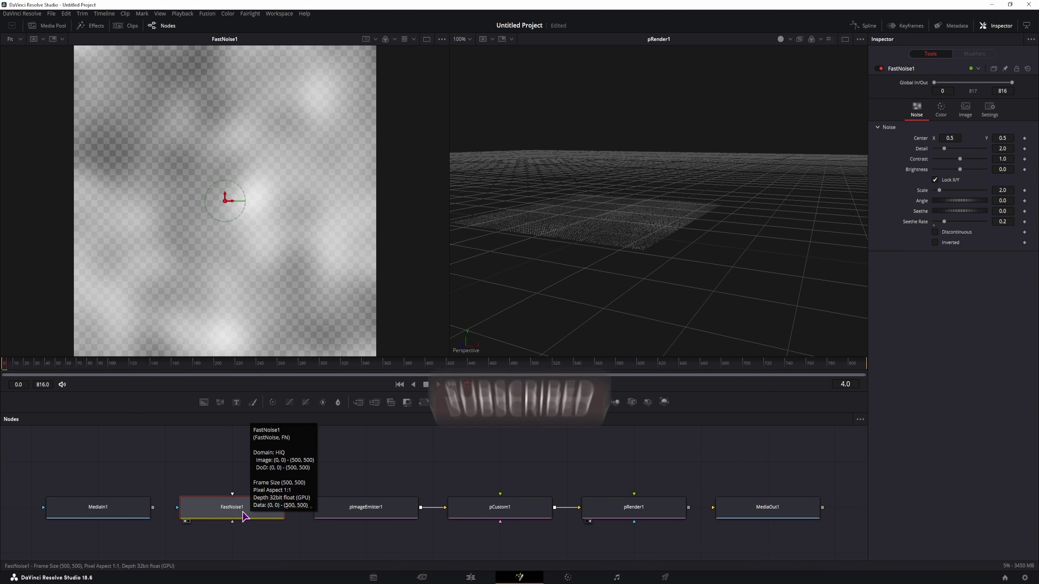
left_click(941, 110)
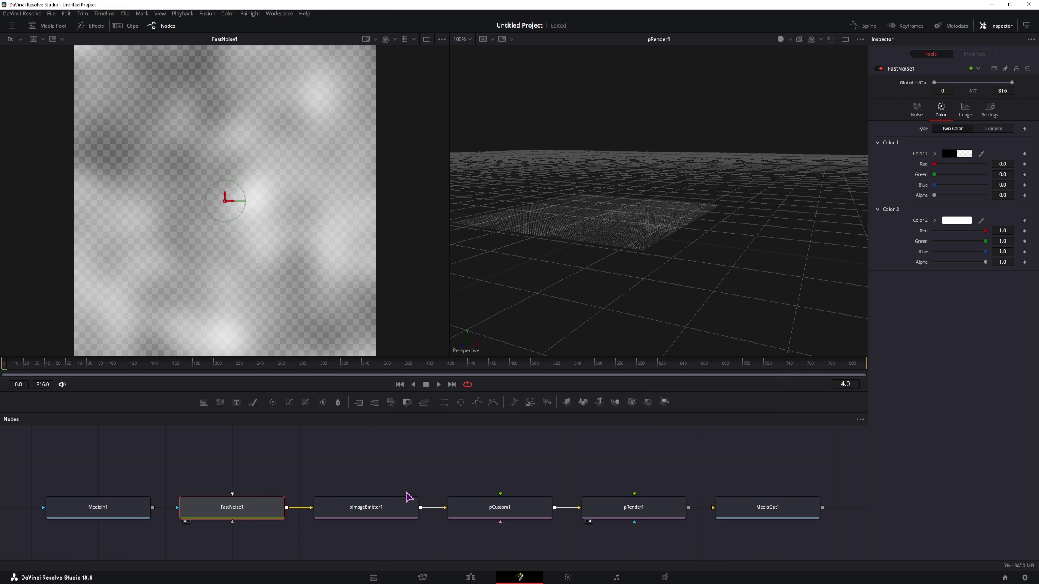
left_click(531, 507)
left_click(921, 131)
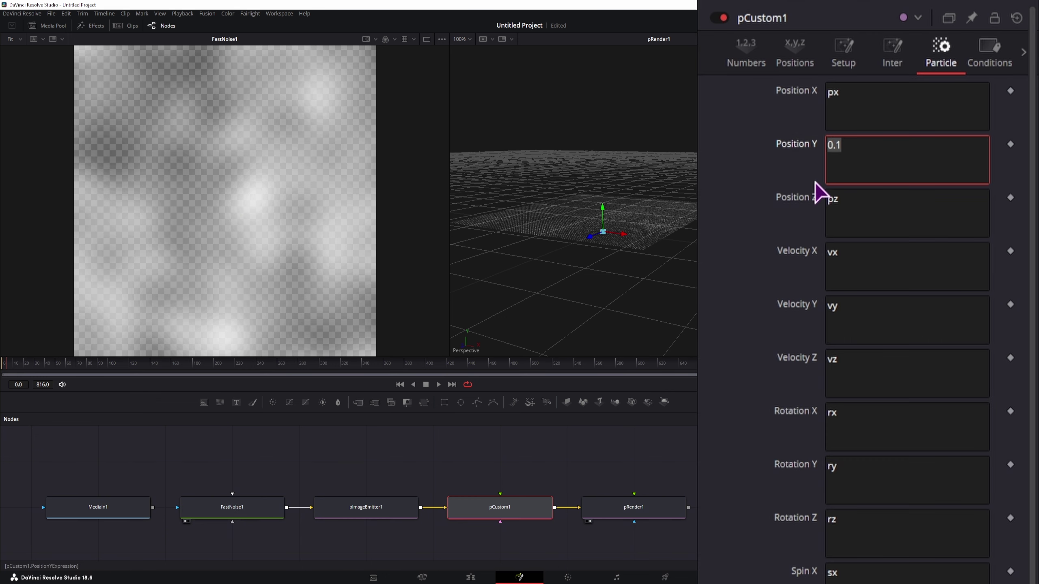
Try r, then g, then b as pCustom1's Position Y expression.
type("r")
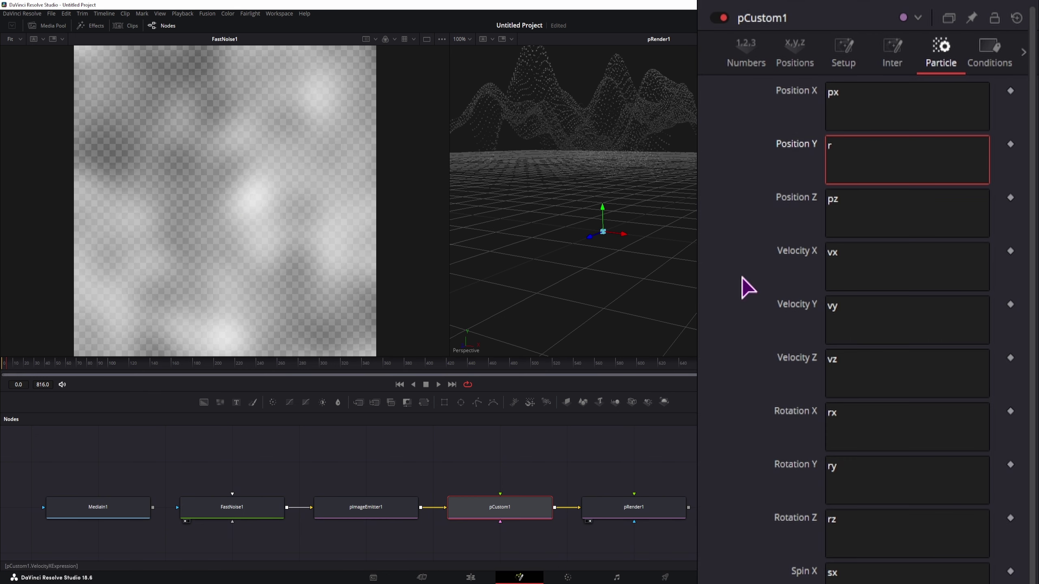
double_click(839, 141)
type("g")
left_click(876, 203)
double_click(832, 144)
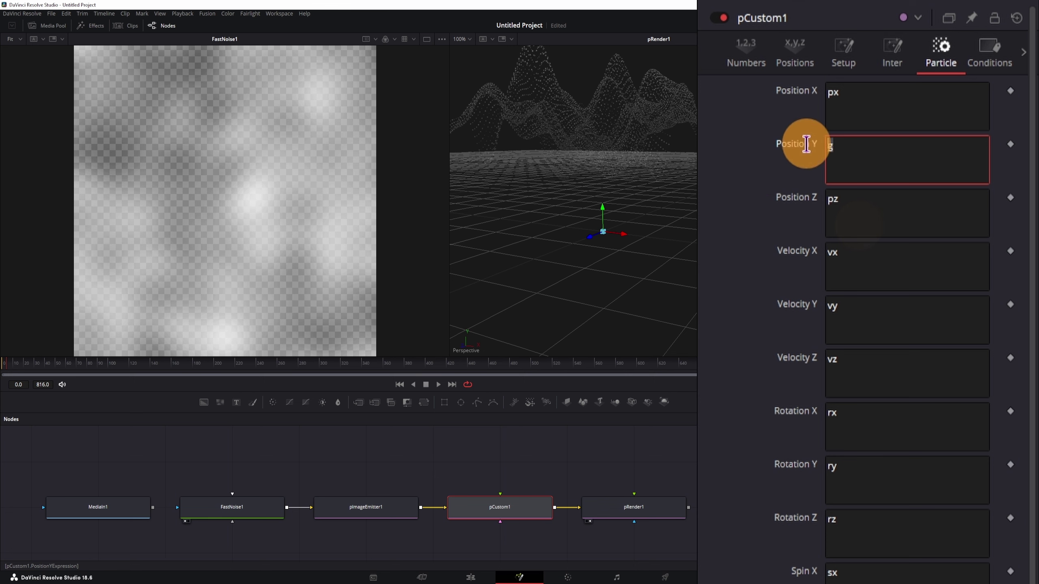
type("b")
left_click(888, 217)
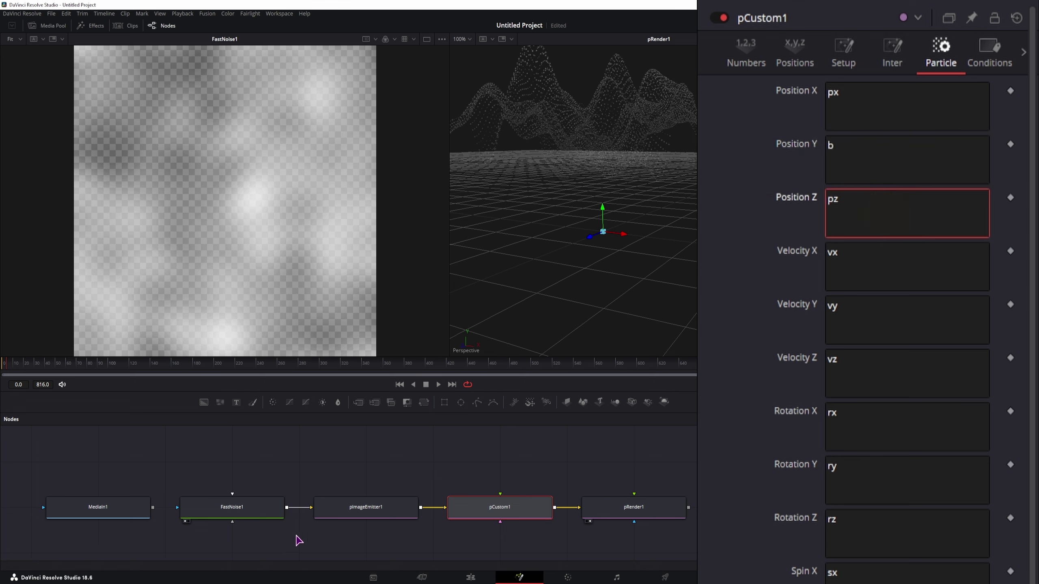
Adjust FastNoise1's second colour and extend Position Y to b*0.5-0.2.
left_click(252, 506)
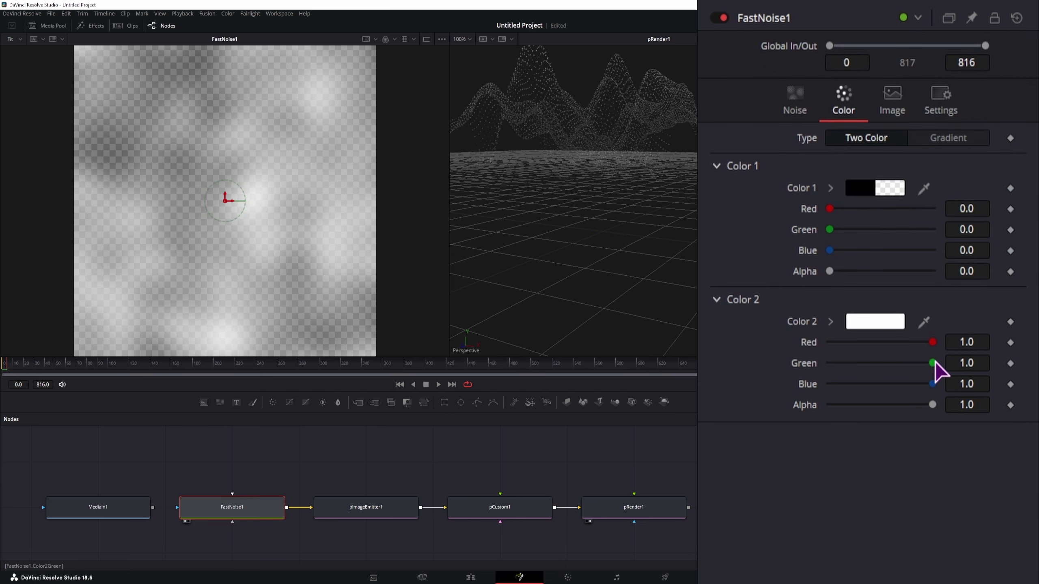
left_click_drag(932, 346, 911, 393)
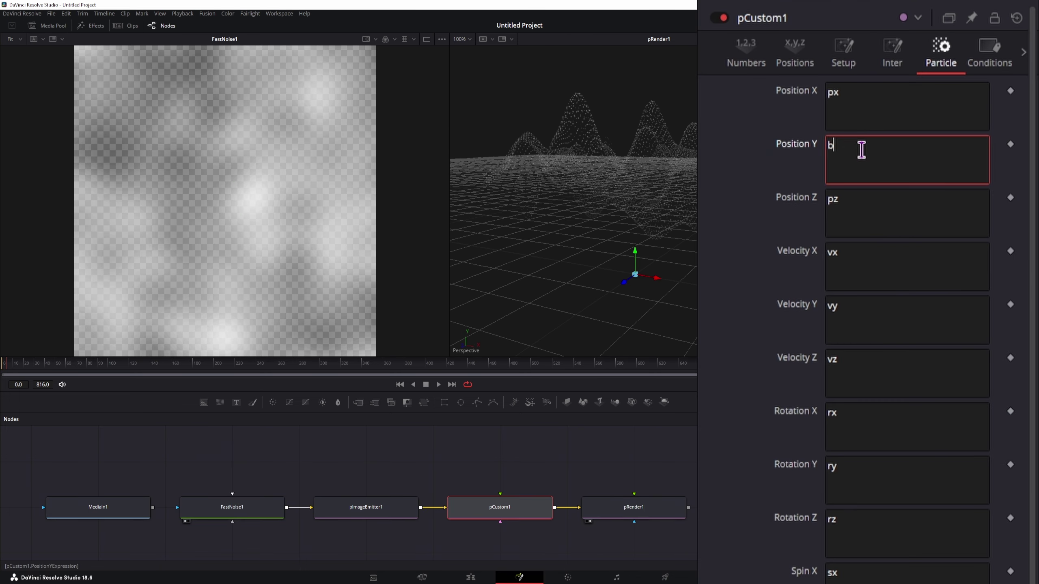
type("*")
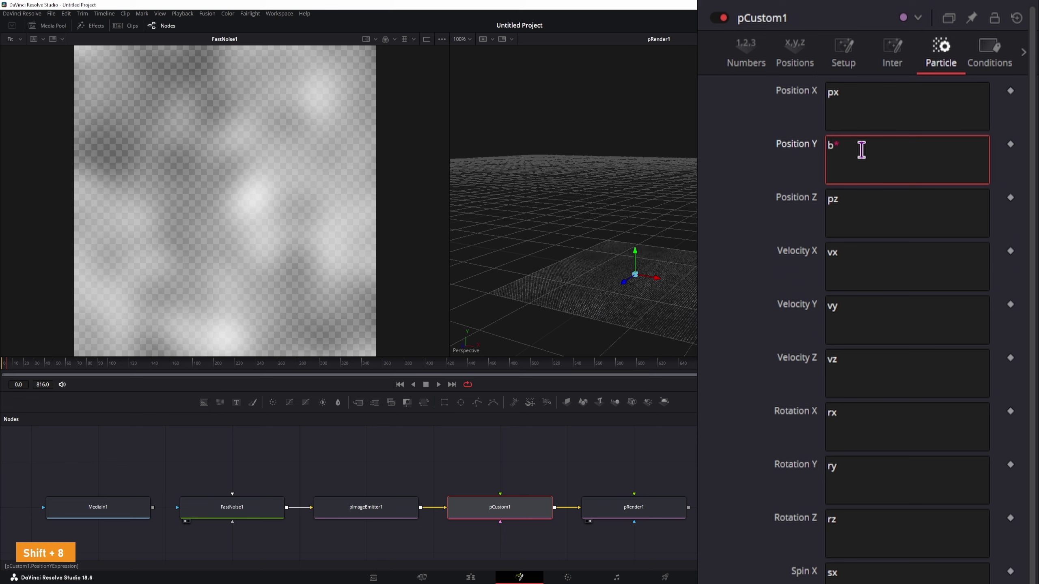
type("0.5")
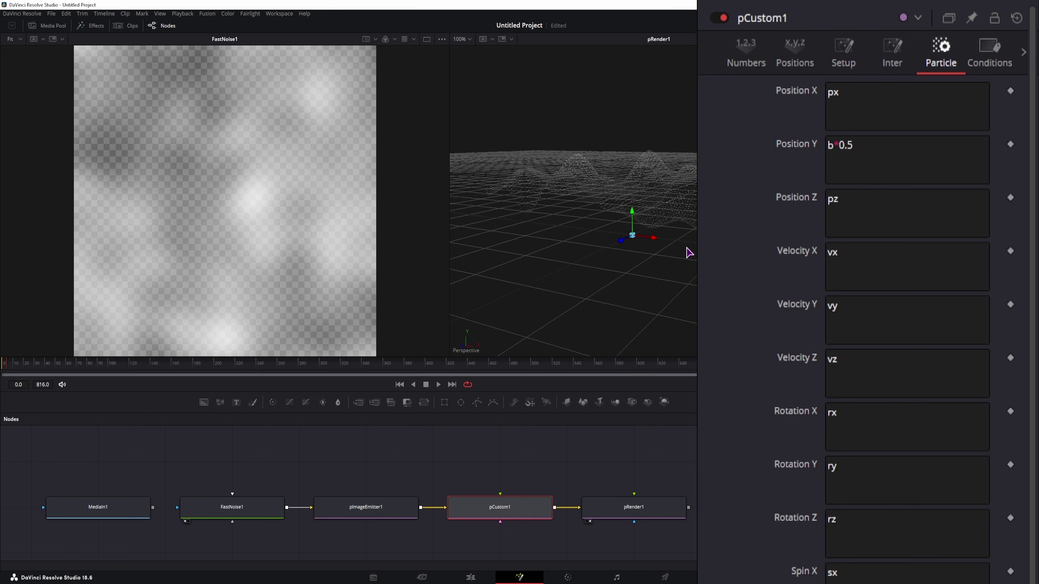
left_click_drag(688, 232, 694, 211)
left_click_drag(630, 206, 675, 223)
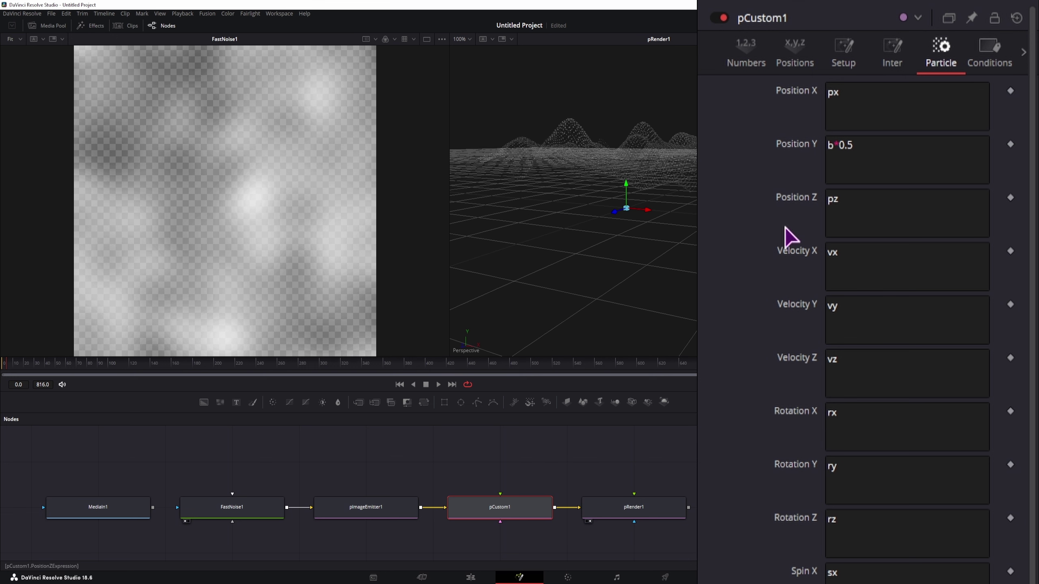
left_click(882, 148)
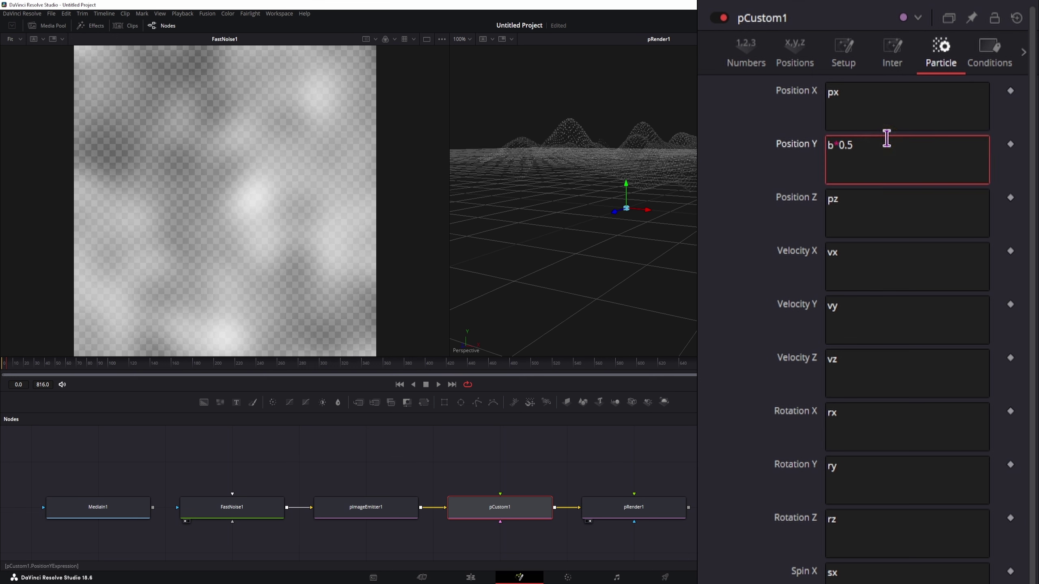
type("-0.2")
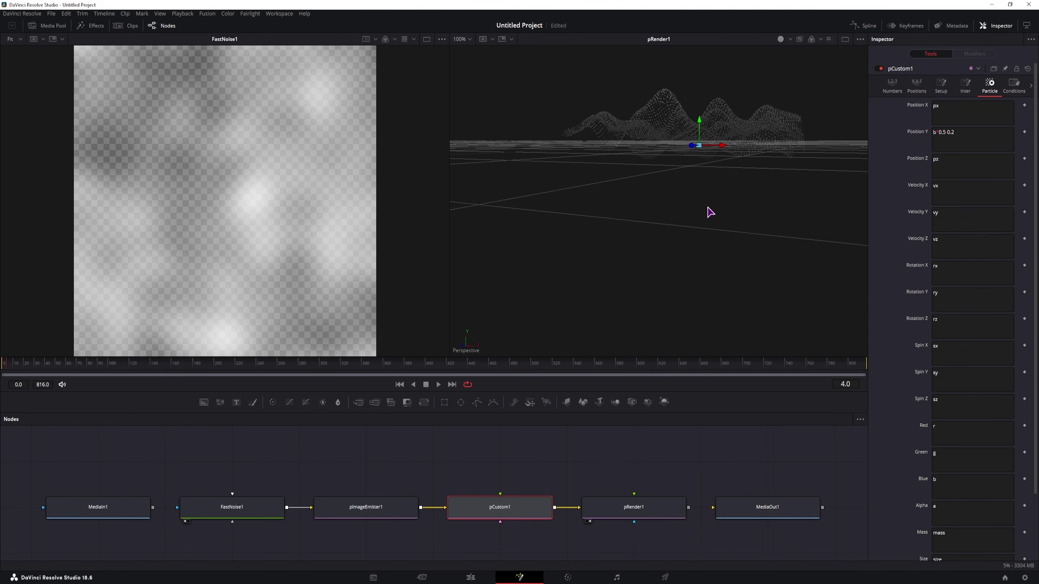
Reset FastNoise1 Brightness to 0.0 and raise its Contrast to 3.86.
left_click(366, 507)
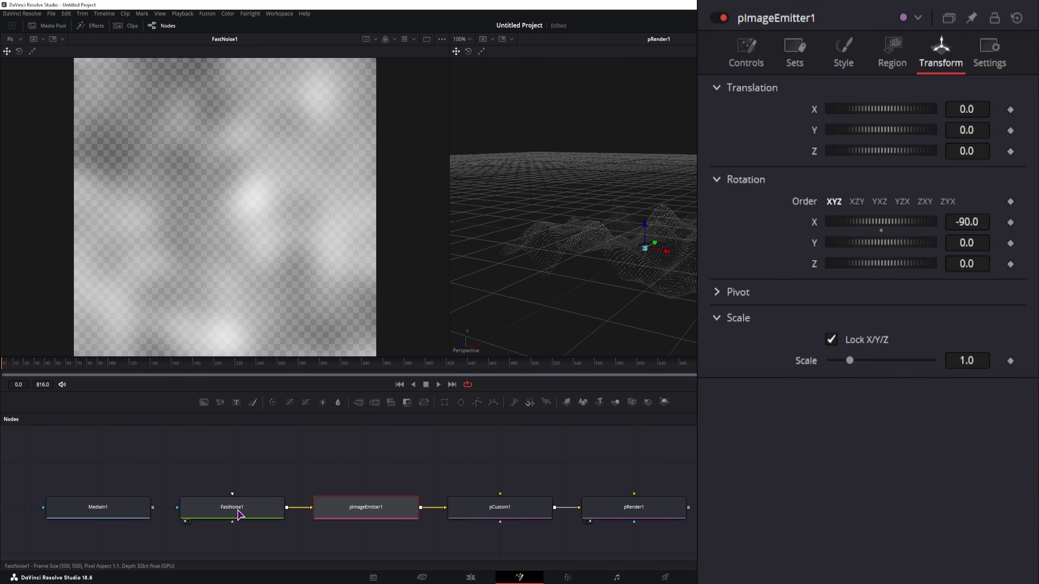
left_click(237, 515)
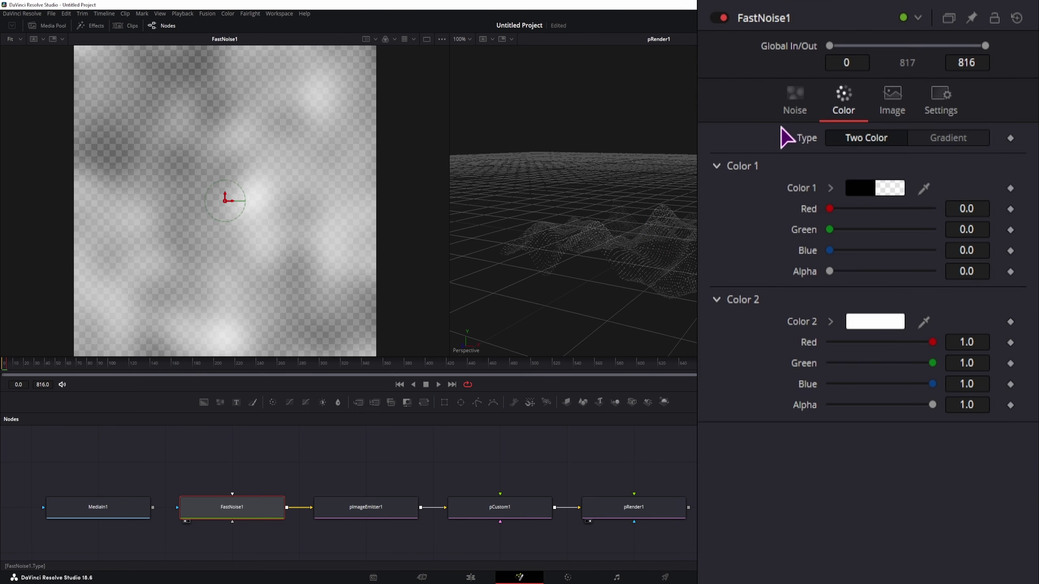
left_click(787, 103)
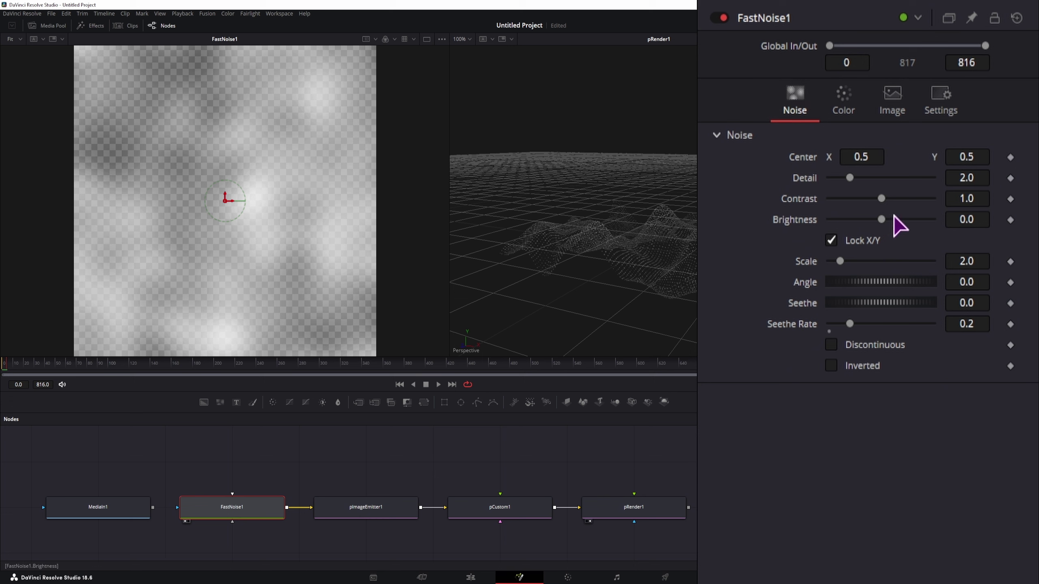
left_click_drag(881, 199, 949, 245)
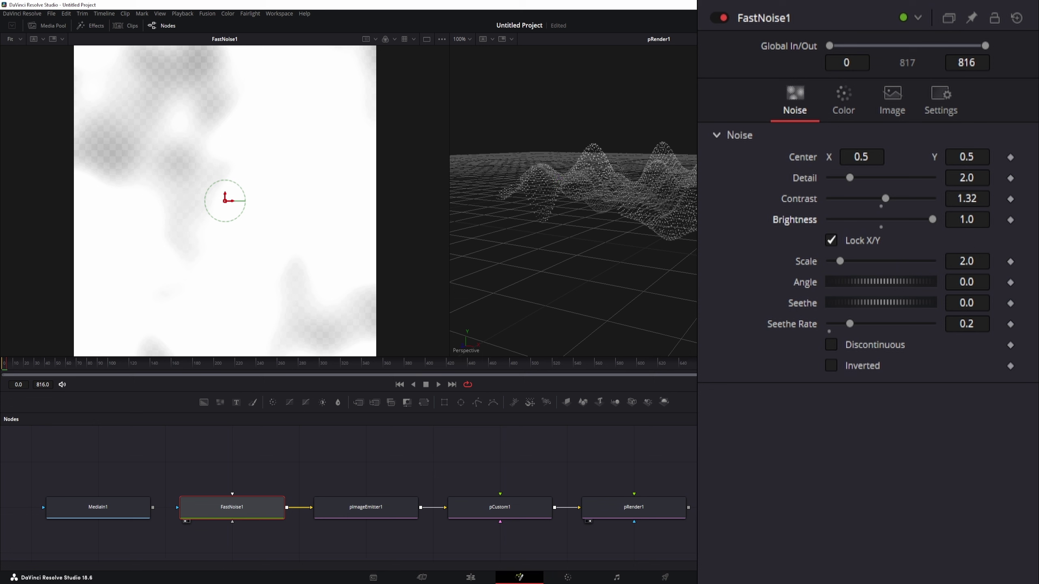
left_click_drag(935, 221, 793, 234)
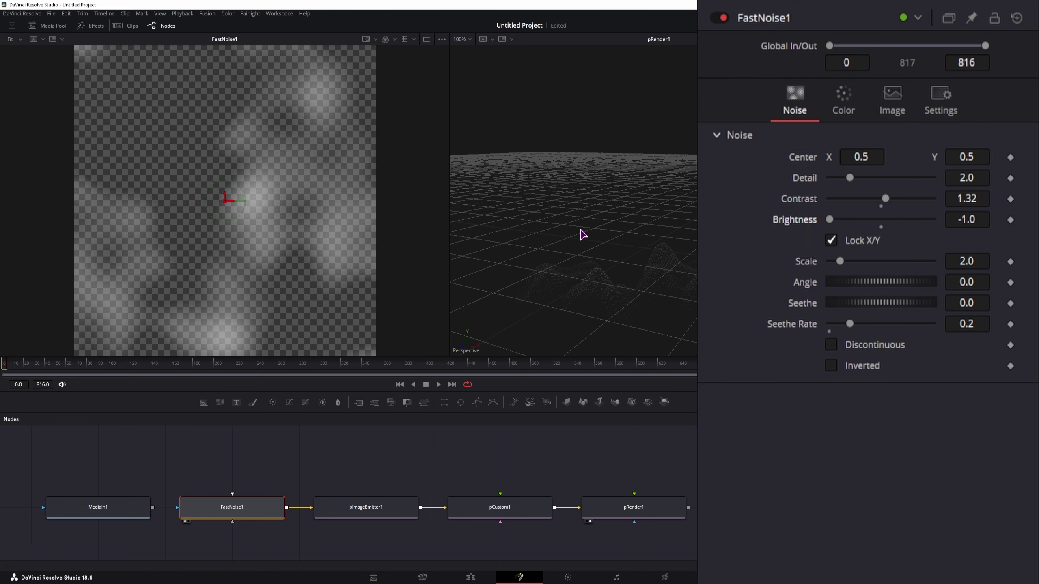
left_click(882, 225)
left_click_drag(885, 198, 919, 204)
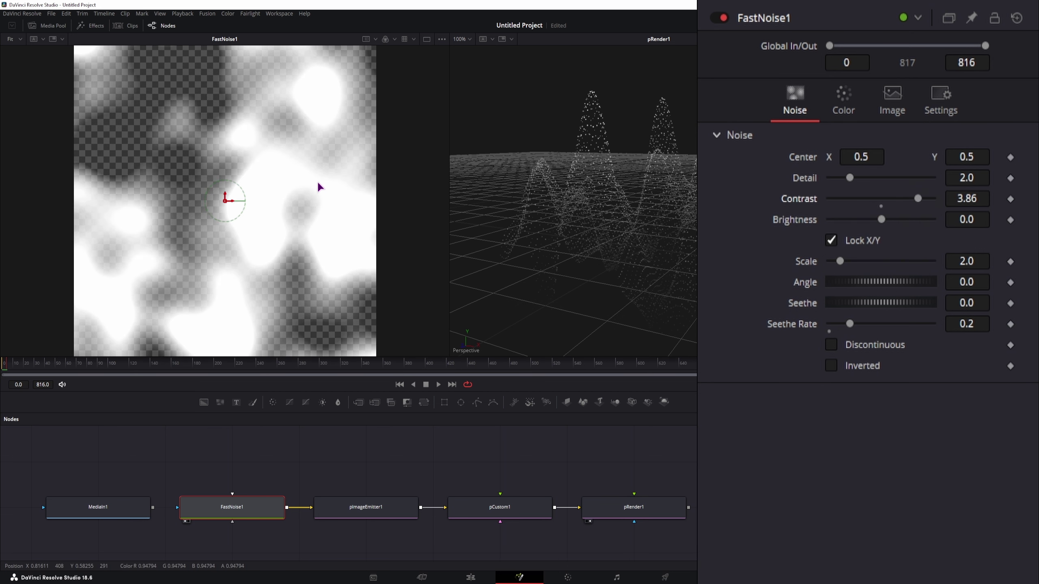
left_click_drag(694, 166, 593, 241)
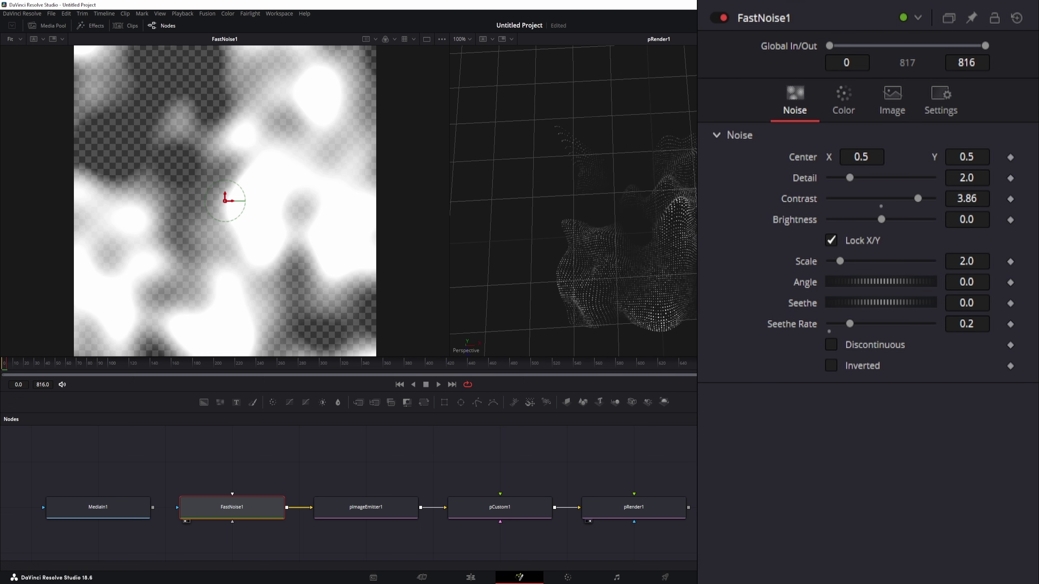
Make a series of clicks across the viewers and the top toolbar area.
left_click(221, 323)
left_click(255, 233)
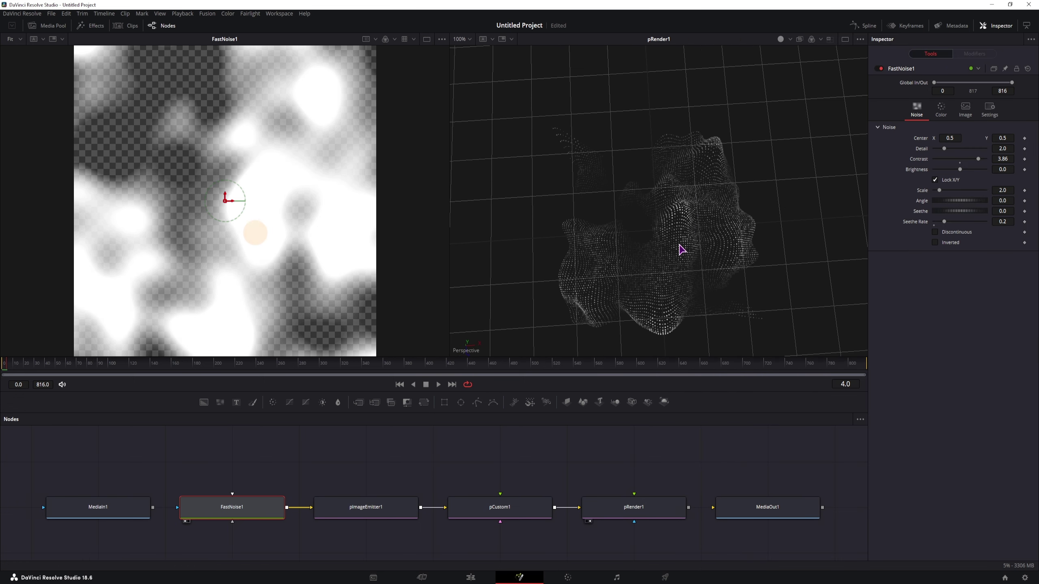
left_click(668, 307)
left_click(680, 220)
left_click(743, 249)
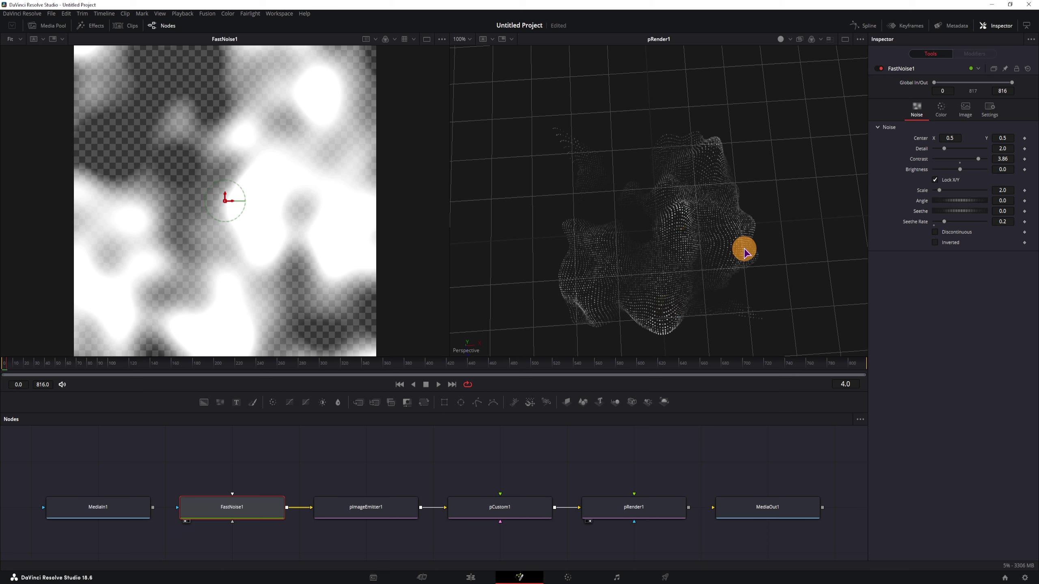
left_click(333, 105)
left_click(174, 74)
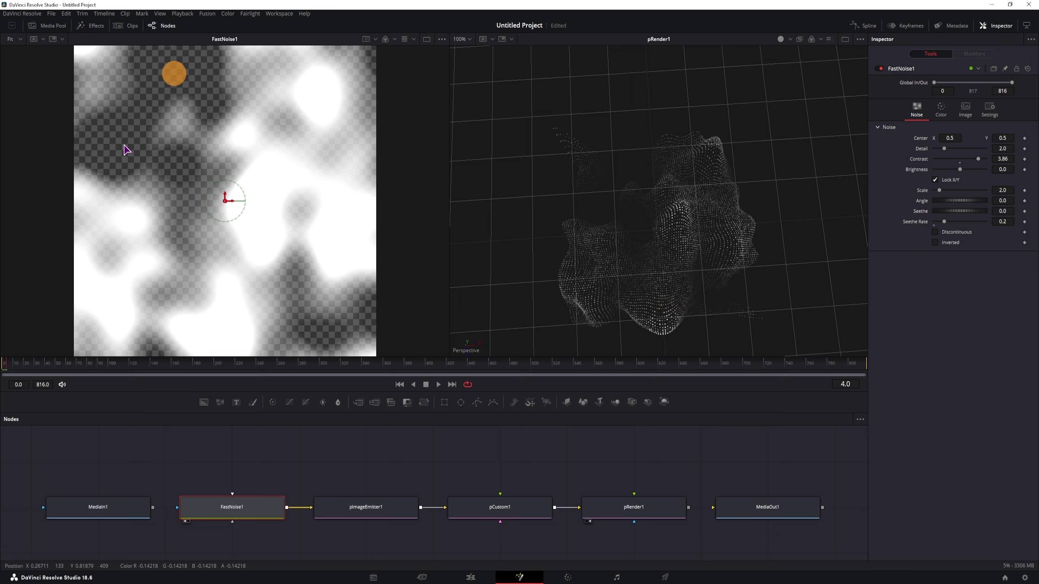
left_click(117, 150)
left_click(172, 161)
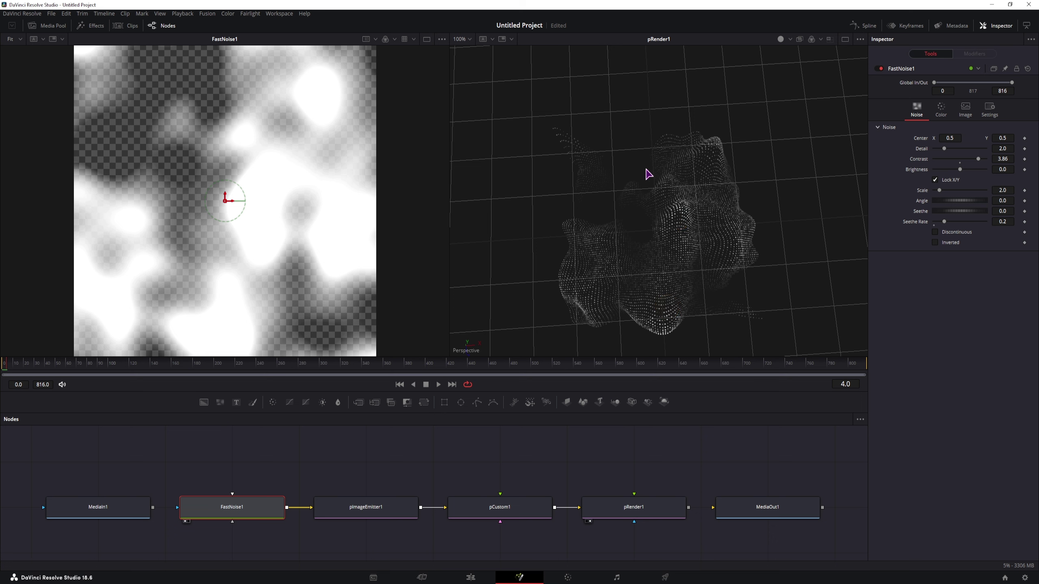
left_click(632, 164)
left_click(602, 203)
left_click(638, 225)
left_click(717, 303)
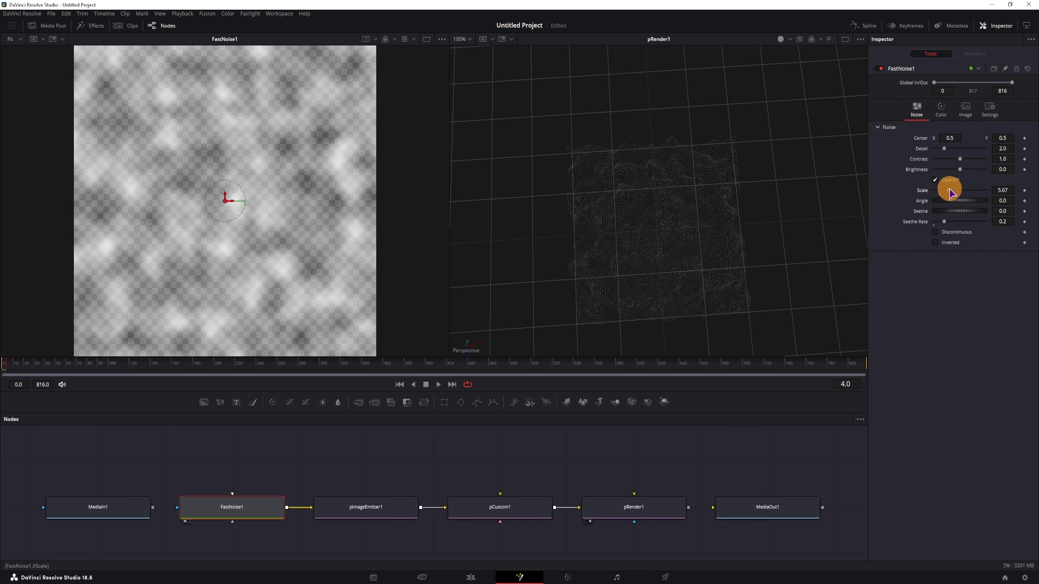
Tune FastNoise1's Scale from 13.23 and 8.98 down to 8.35, then preview playback.
left_click_drag(951, 190, 969, 191)
left_click_drag(677, 262, 692, 206)
left_click_drag(968, 192, 956, 189)
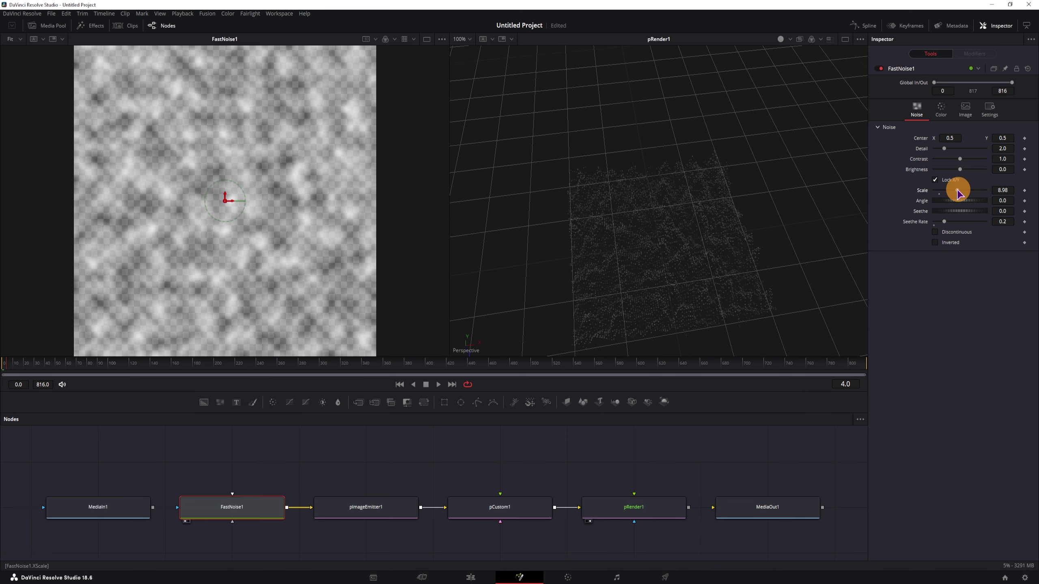
left_click_drag(665, 212, 687, 269)
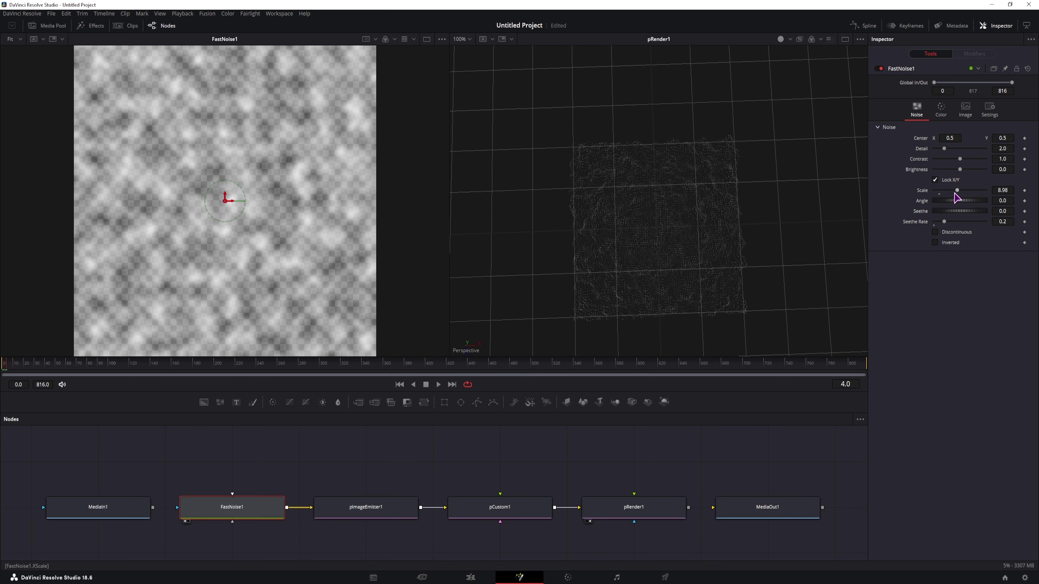
mouse_move(955, 196)
left_mouse_down()
mouse_move(940, 196)
mouse_move(955, 196)
left_mouse_up()
key("space")
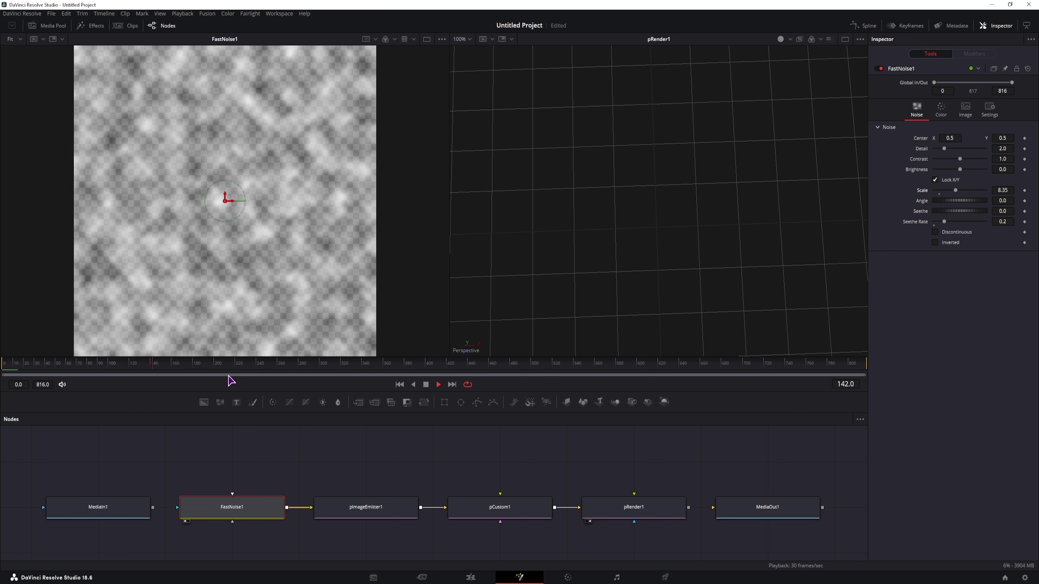
key("space")
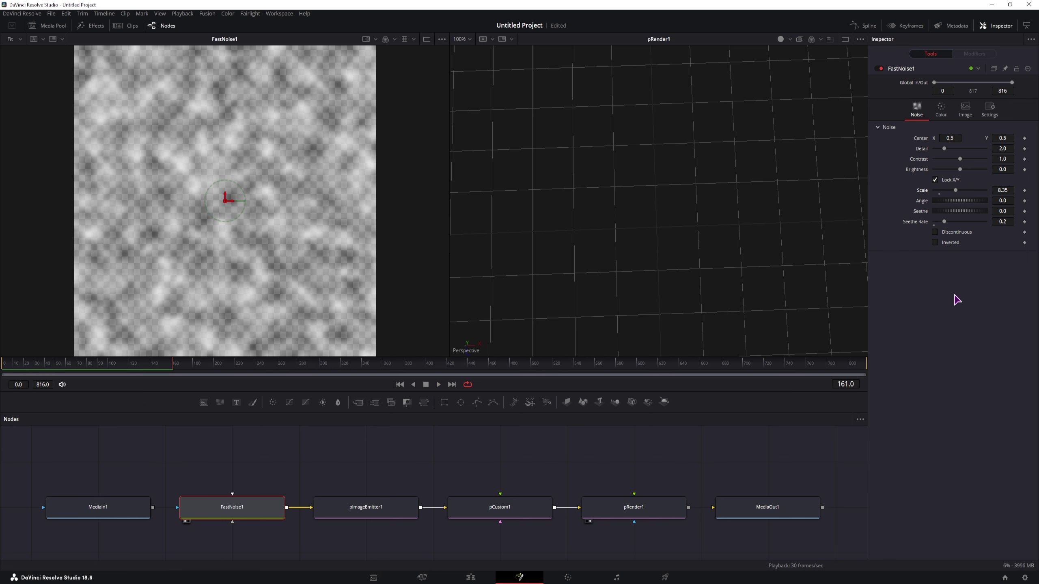
Enter 816 as pImageEmitter1's Lifespan and check the particles at frame 766.
left_click(387, 508)
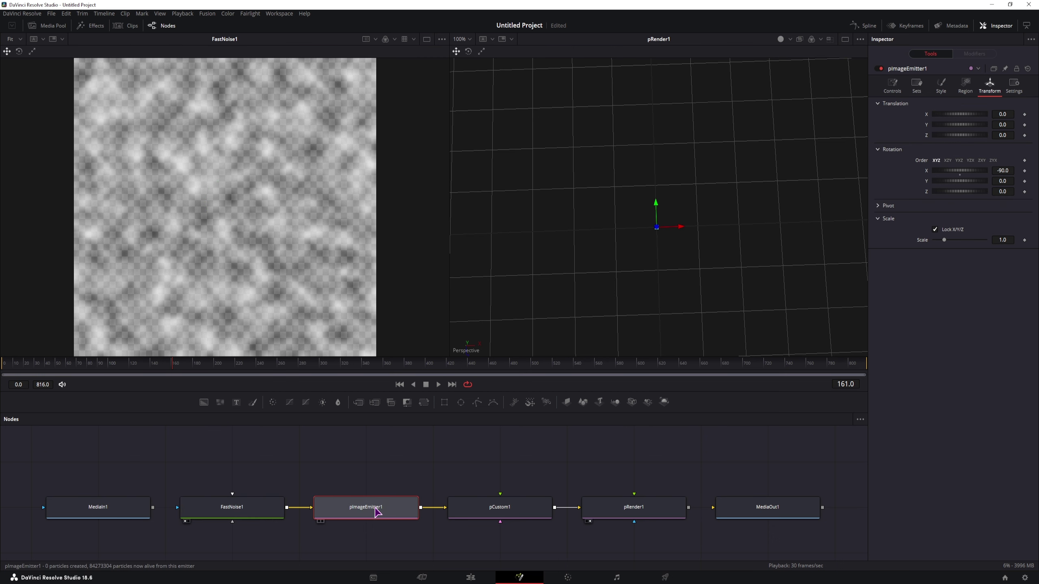
left_click(892, 88)
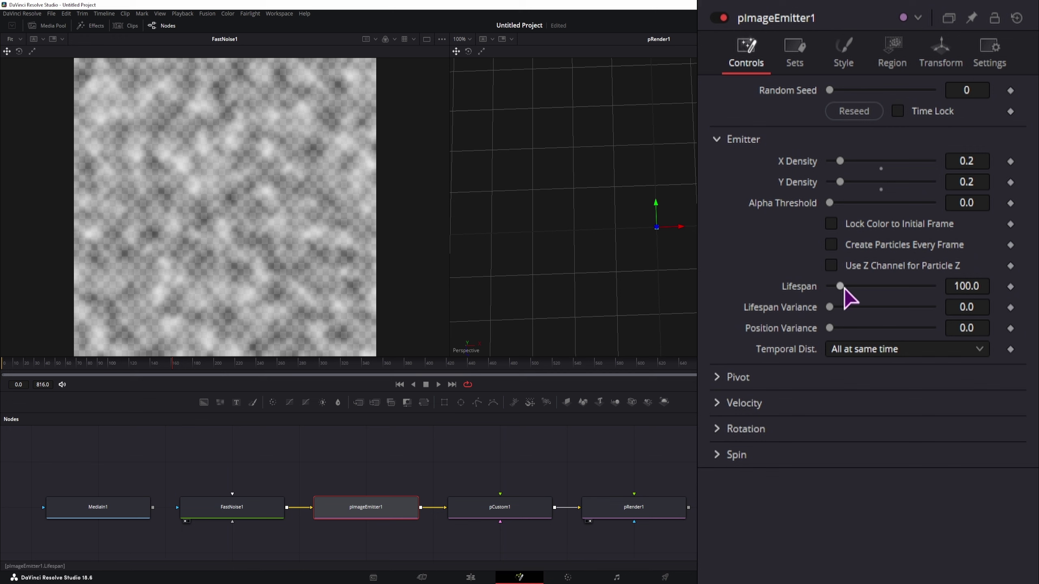
left_click(986, 286)
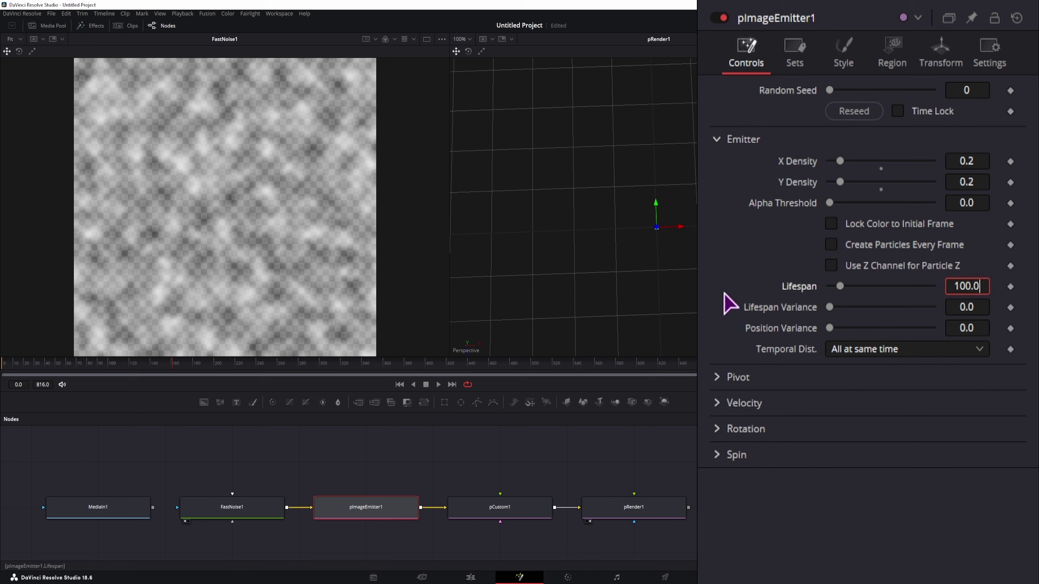
left_click_drag(57, 368, 110, 372)
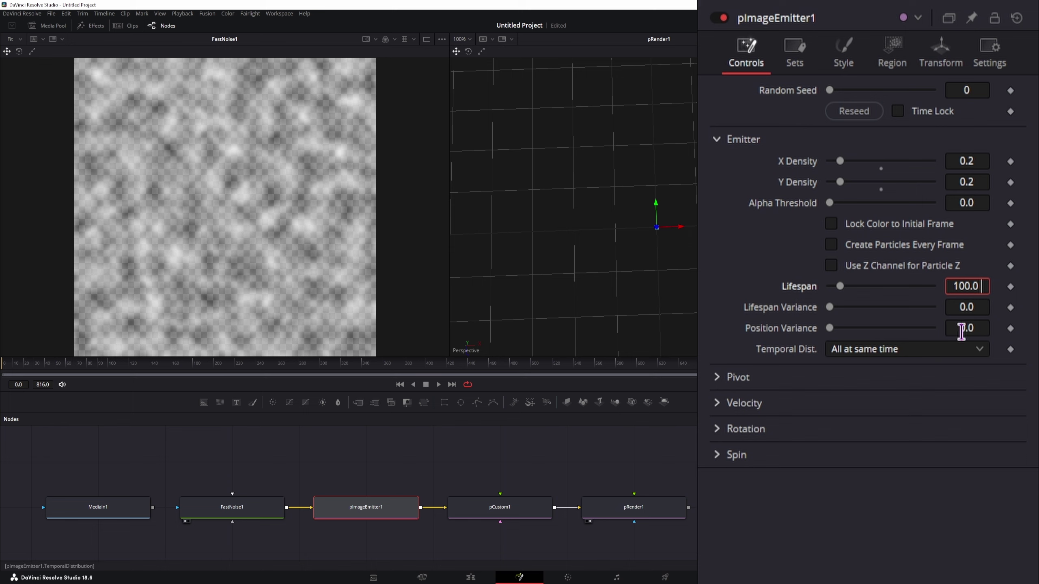
type("816")
key("Return")
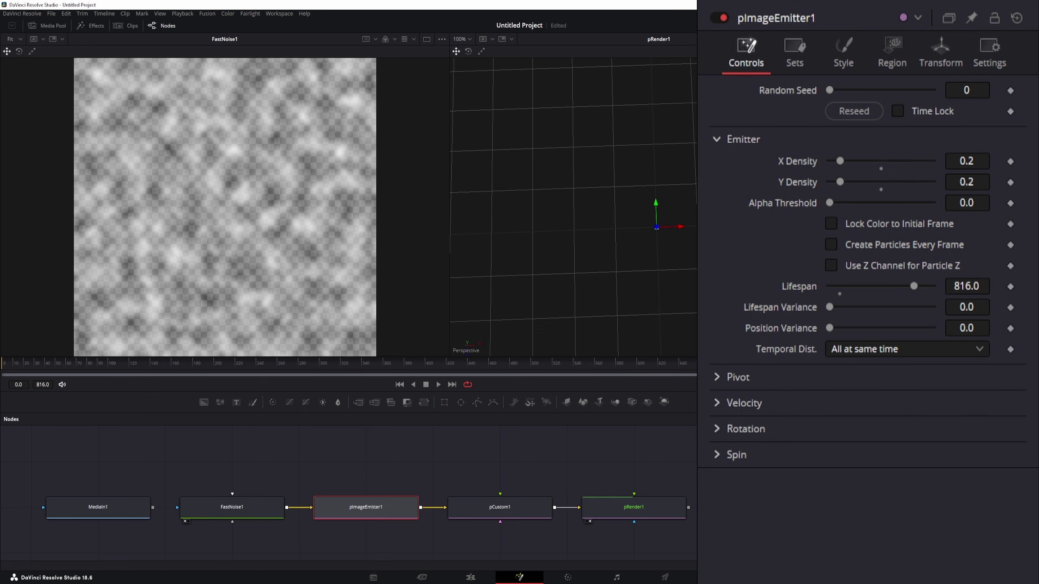
left_click(812, 363)
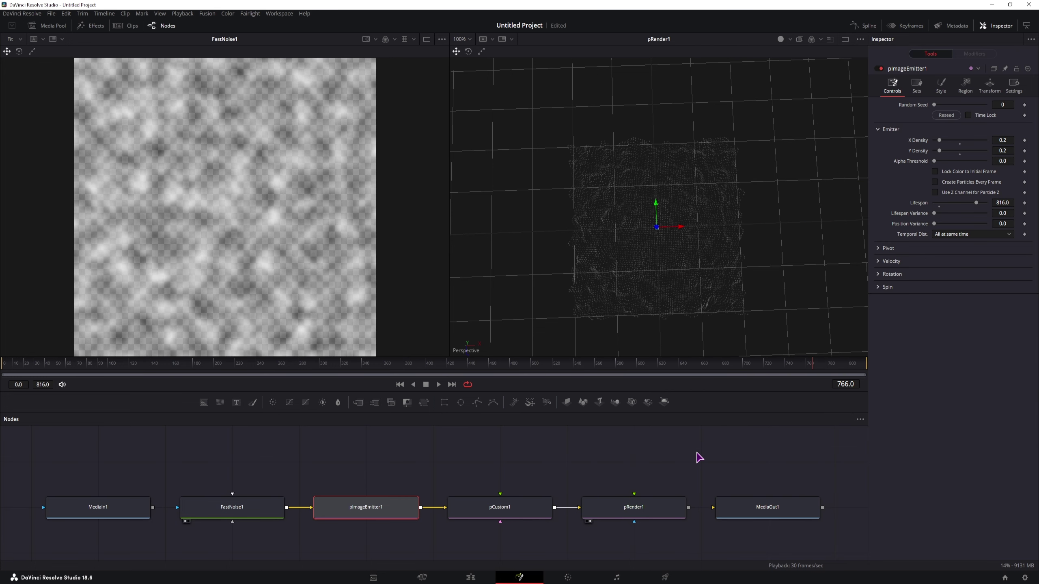
Turn off High Quality playback and return to frame 227.
right_click(502, 392)
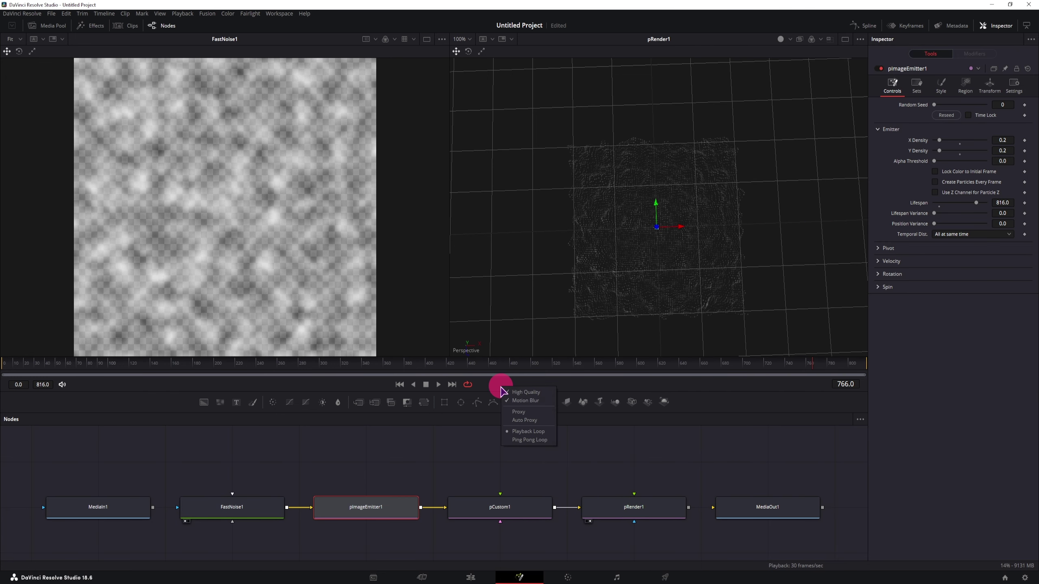
left_click(540, 394)
right_click(537, 390)
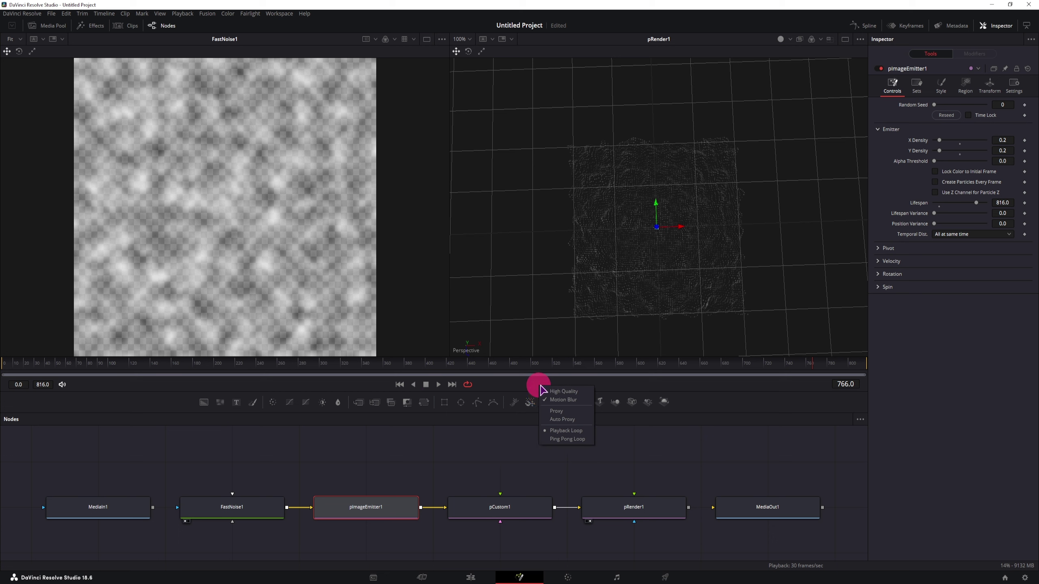
left_click(558, 401)
right_click(1026, 567)
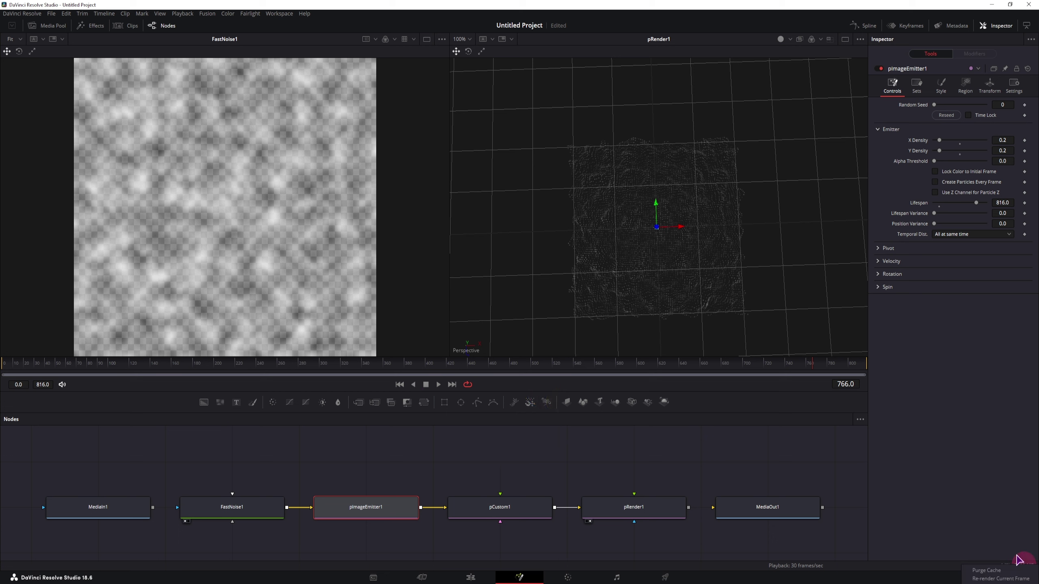
left_click(1014, 578)
left_click_drag(367, 364, 241, 364)
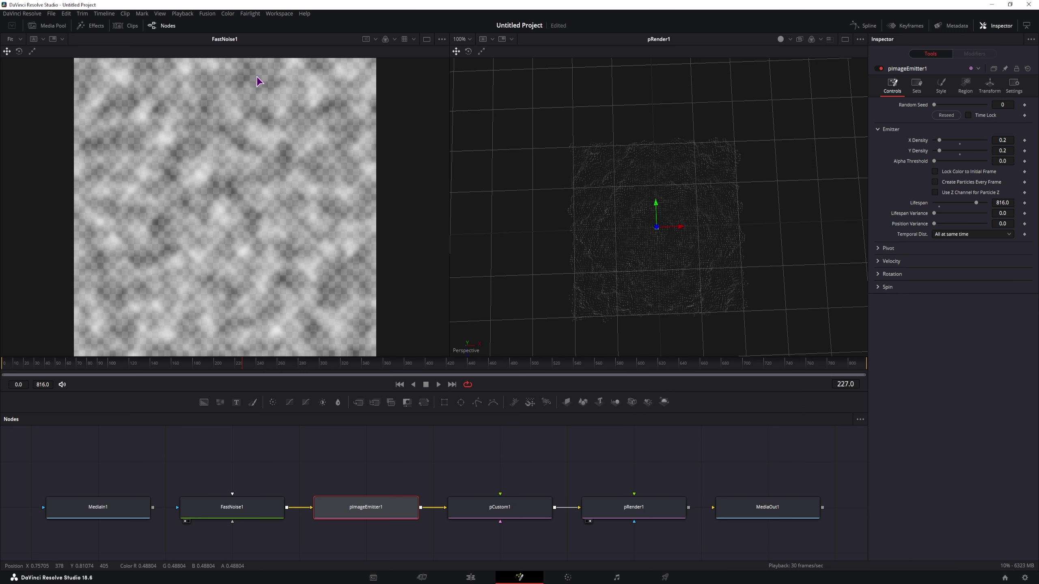
Test Quarter, then settle on Half timeline proxy resolution, checking playback up to frame 551.
left_click(185, 14)
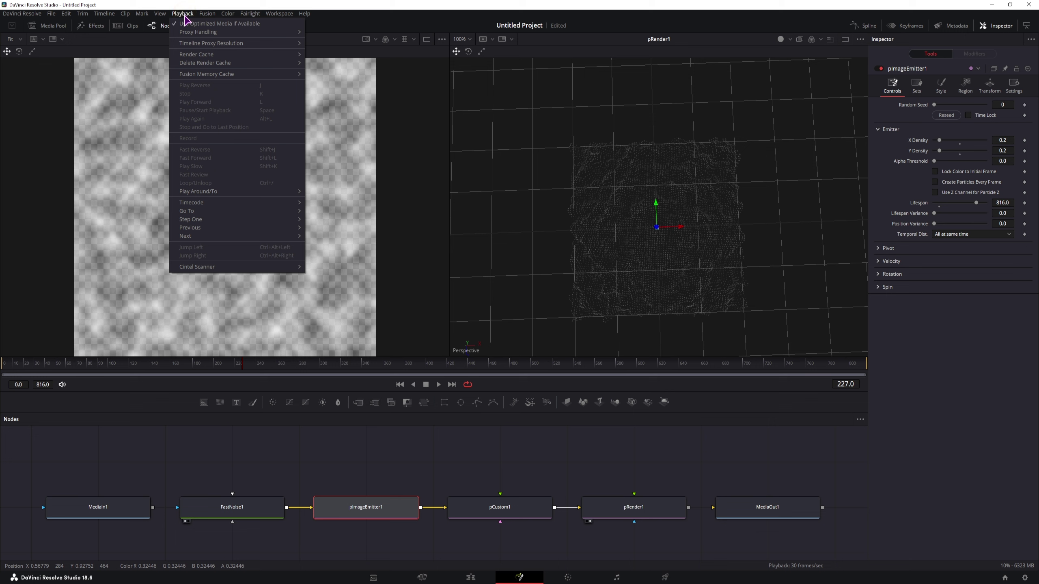
mouse_move(225, 64)
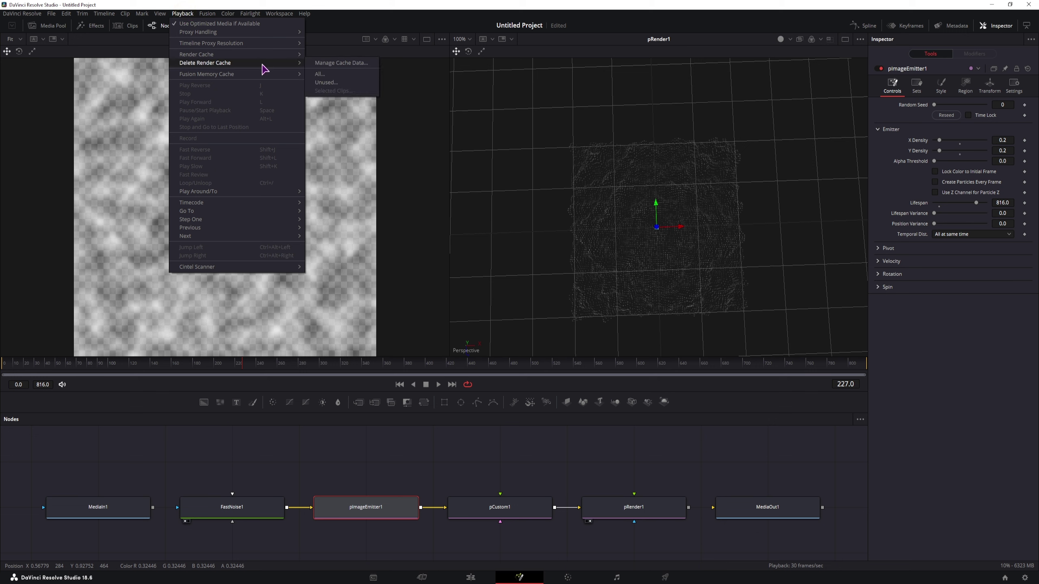
mouse_move(247, 35)
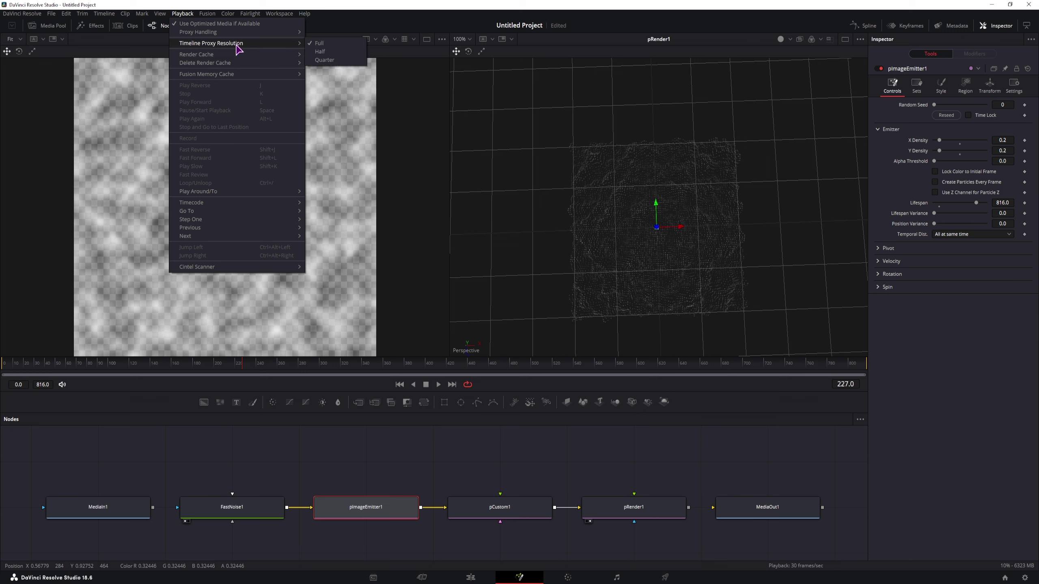
left_click(325, 60)
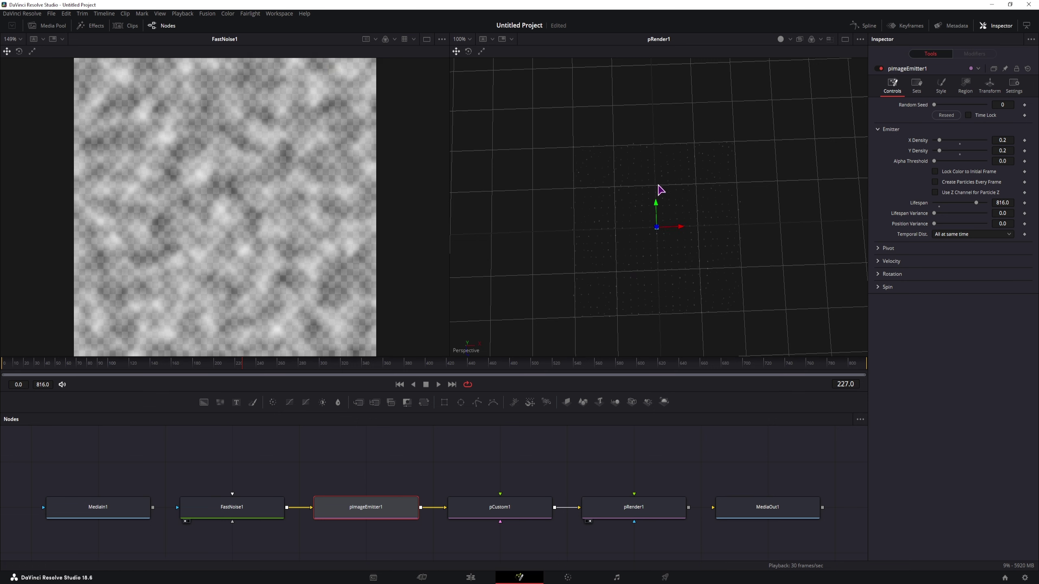
left_click_drag(155, 364, 65, 364)
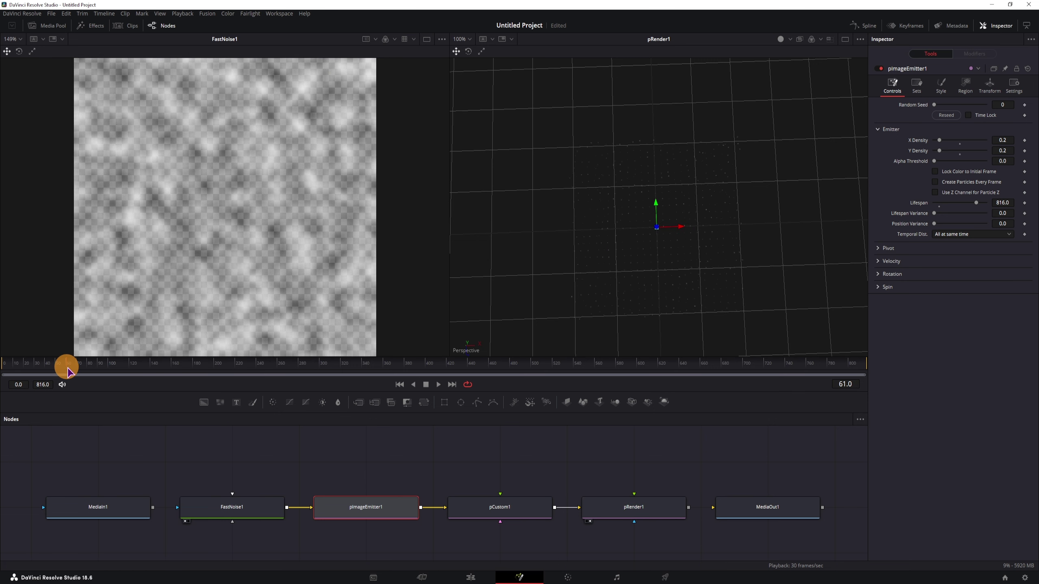
key("space")
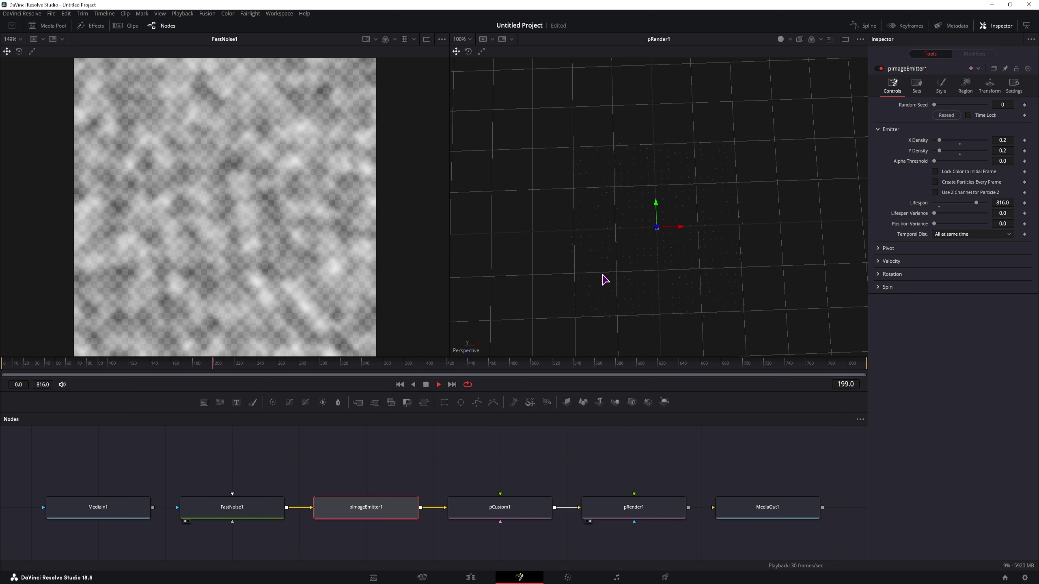
key("space")
left_click(183, 13)
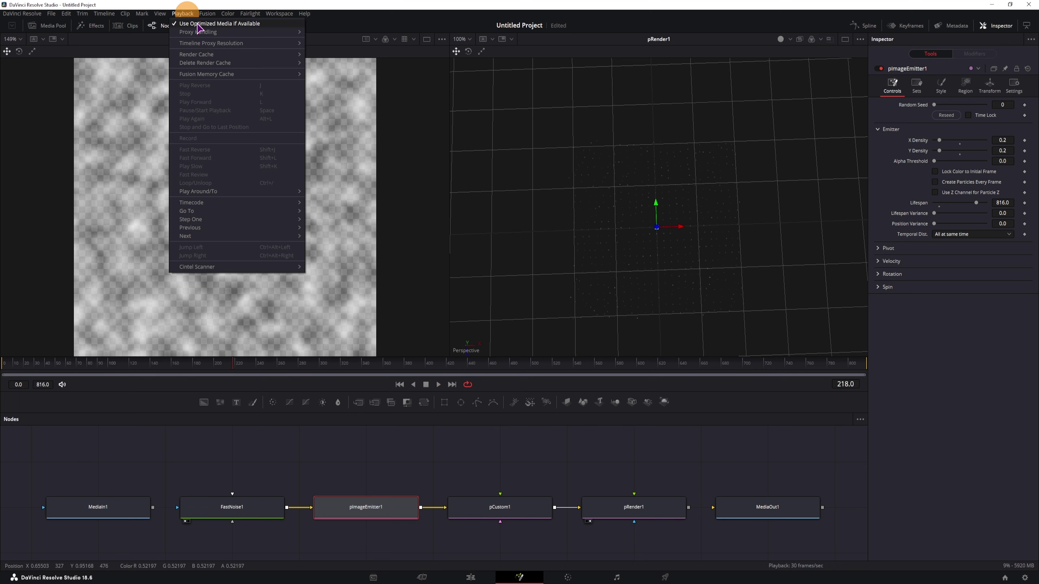
left_click(337, 52)
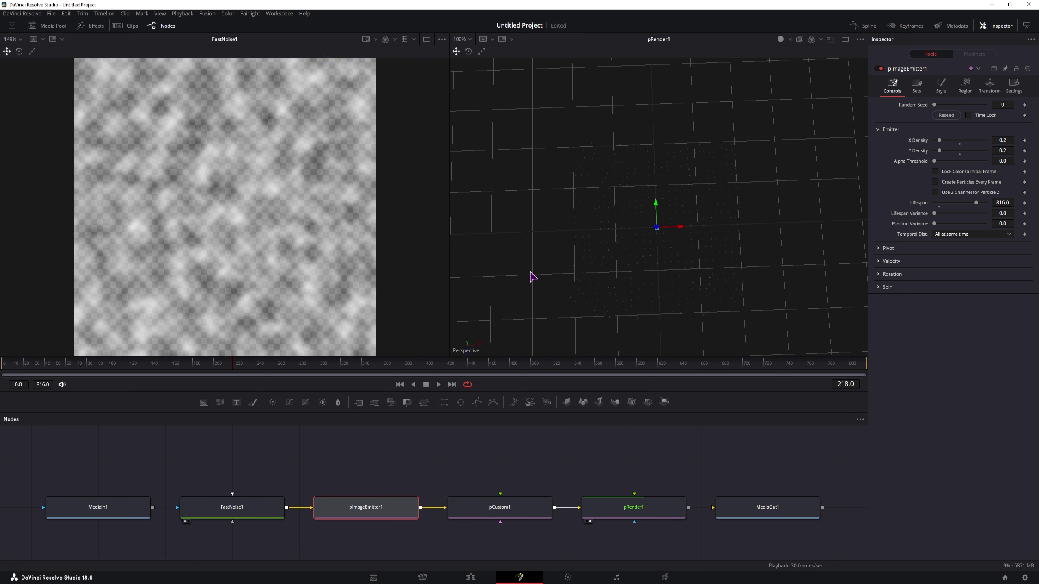
left_click_drag(76, 364, 584, 364)
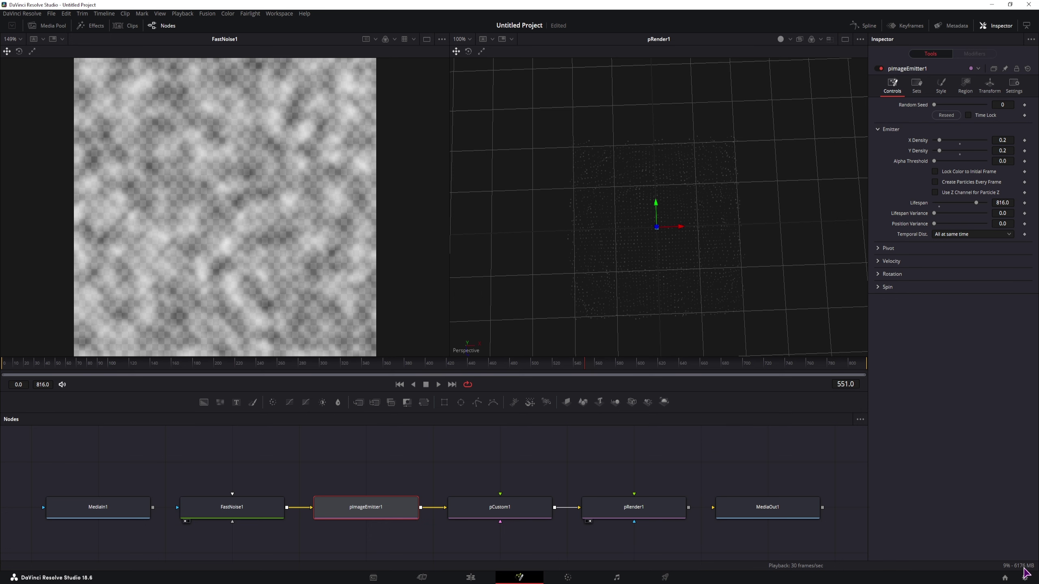
left_click(44, 364)
key("space")
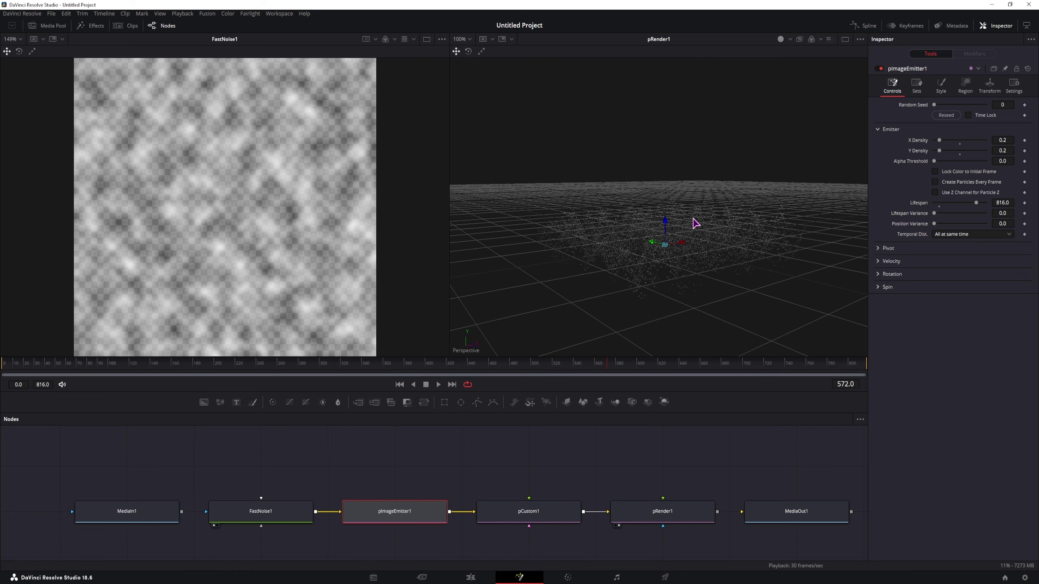
left_click_drag(696, 223, 584, 353)
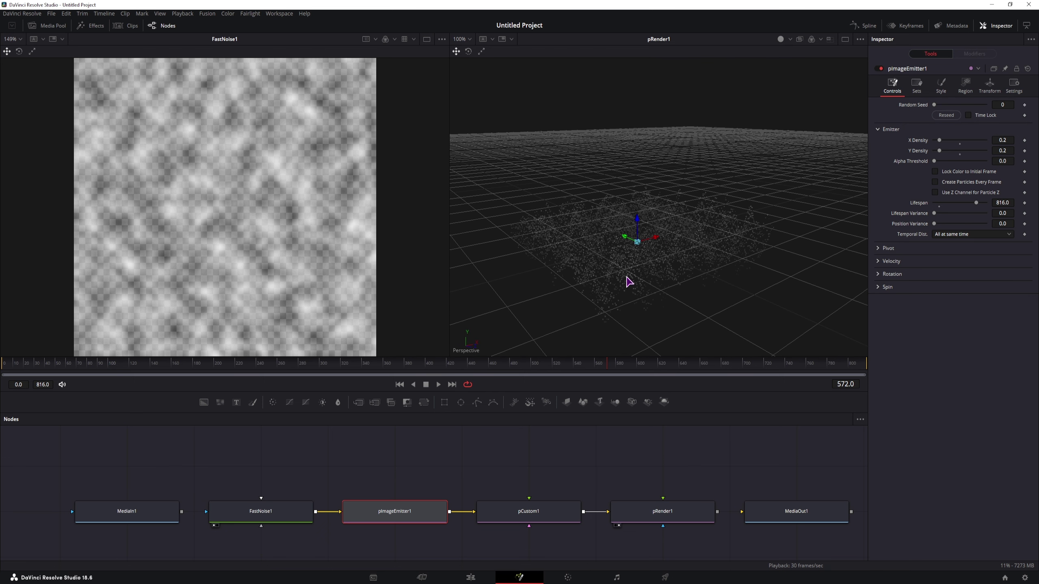
mouse_move(281, 520)
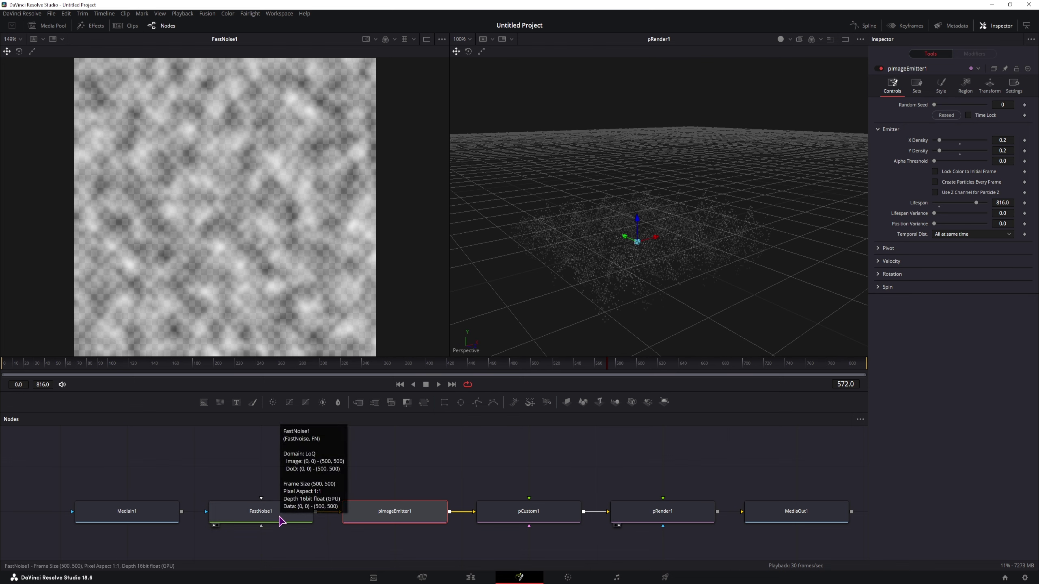
Give the particles a small velocity and preview the motion from the first frame.
left_click(878, 262)
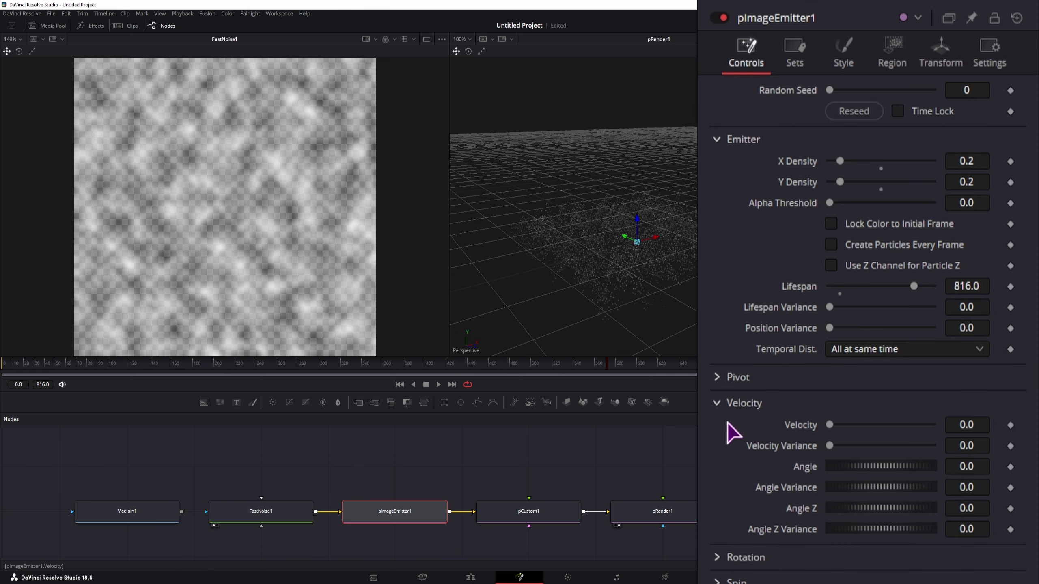
mouse_move(833, 425)
left_mouse_down()
mouse_move(939, 427)
mouse_move(838, 423)
left_mouse_up()
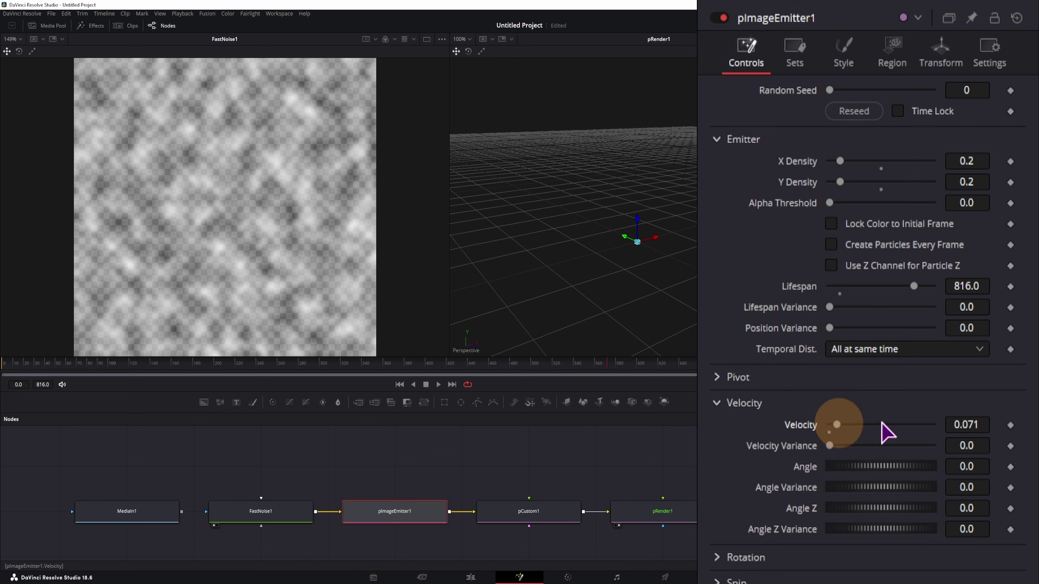
left_click(3, 364)
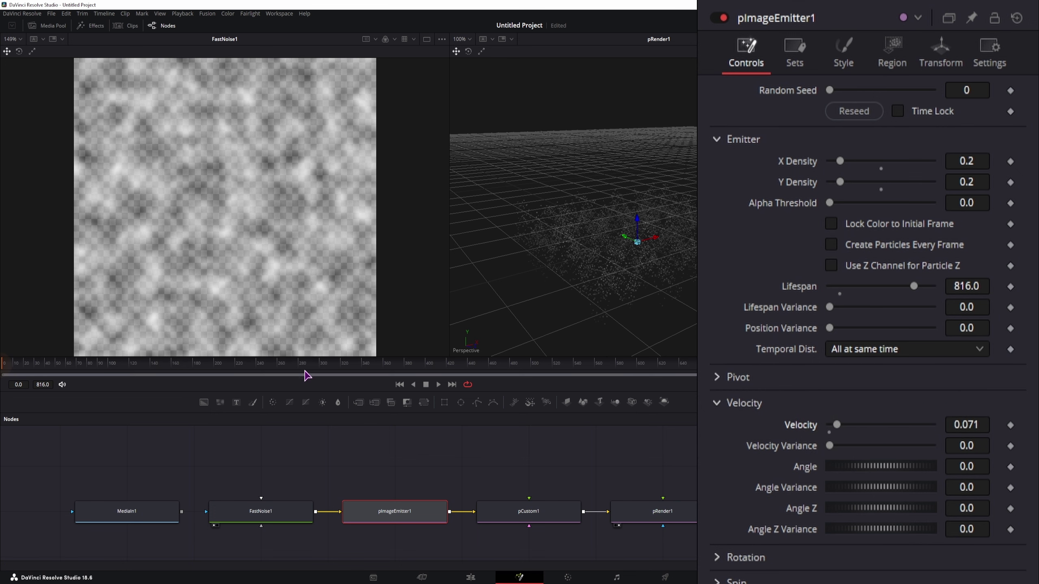
key("space")
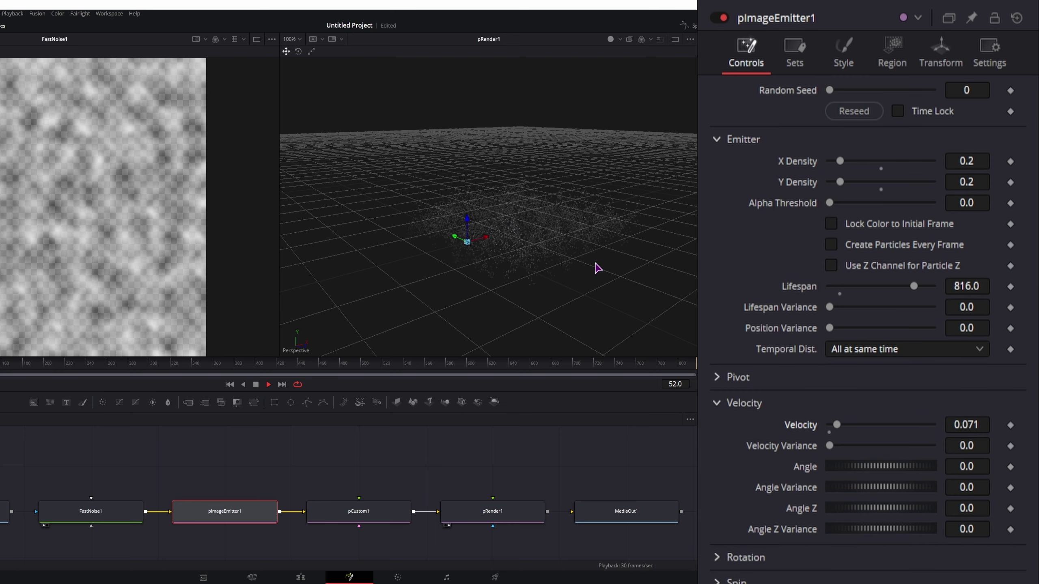
left_click_drag(597, 269, 491, 261)
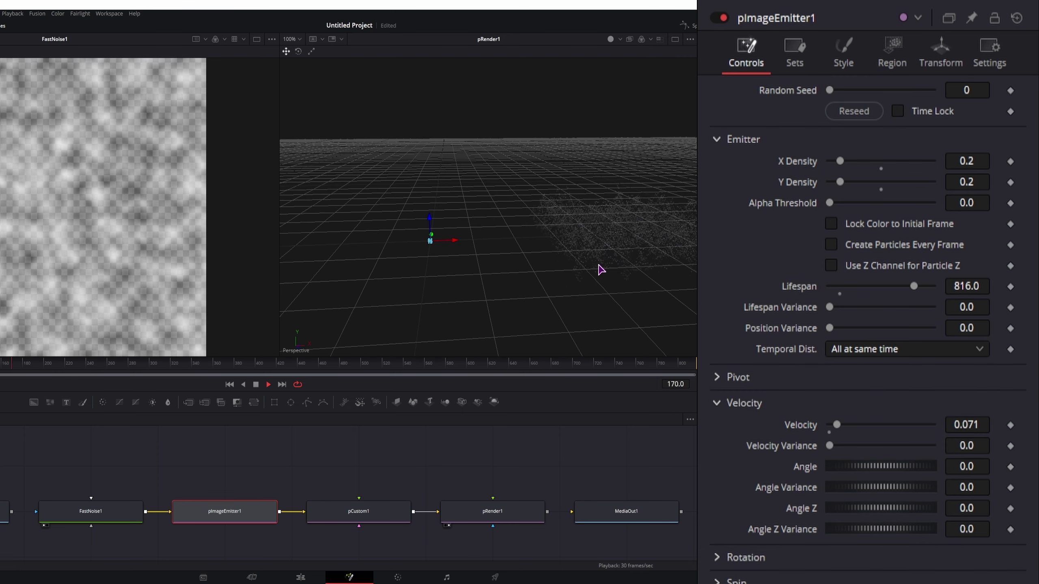
key("space")
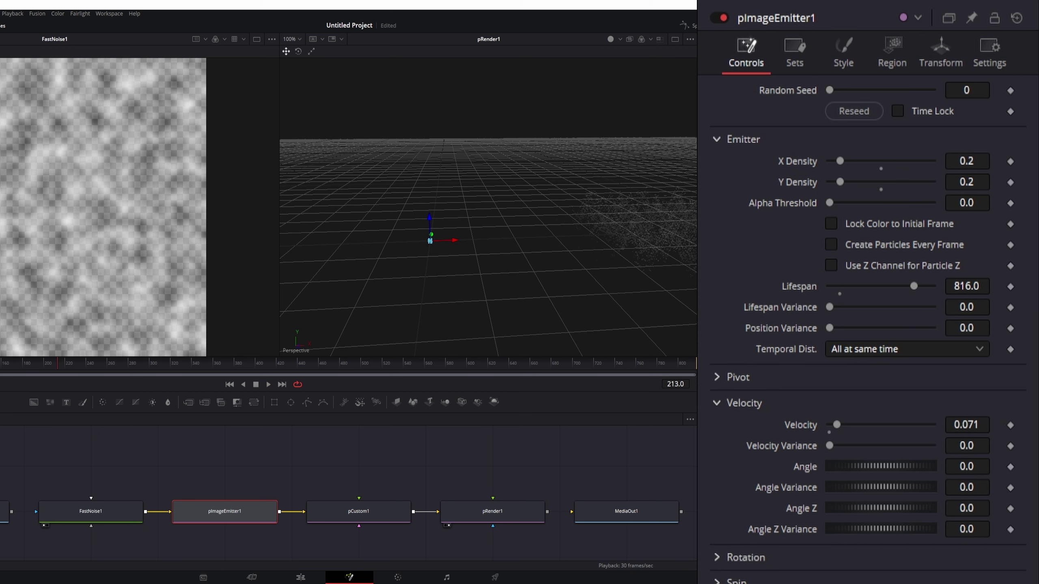
key("Home")
left_click_drag(445, 312, 499, 359)
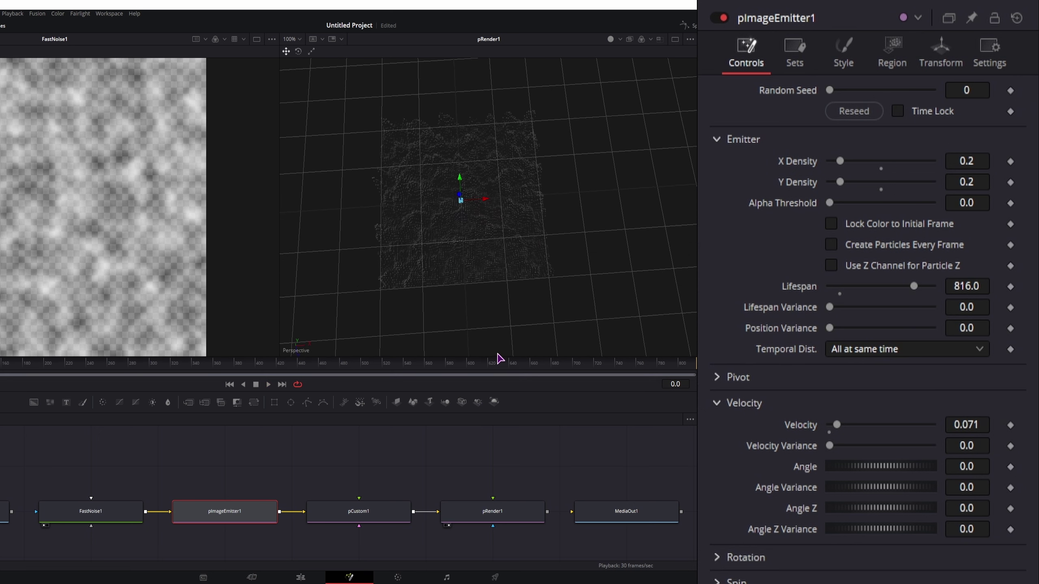
key("space")
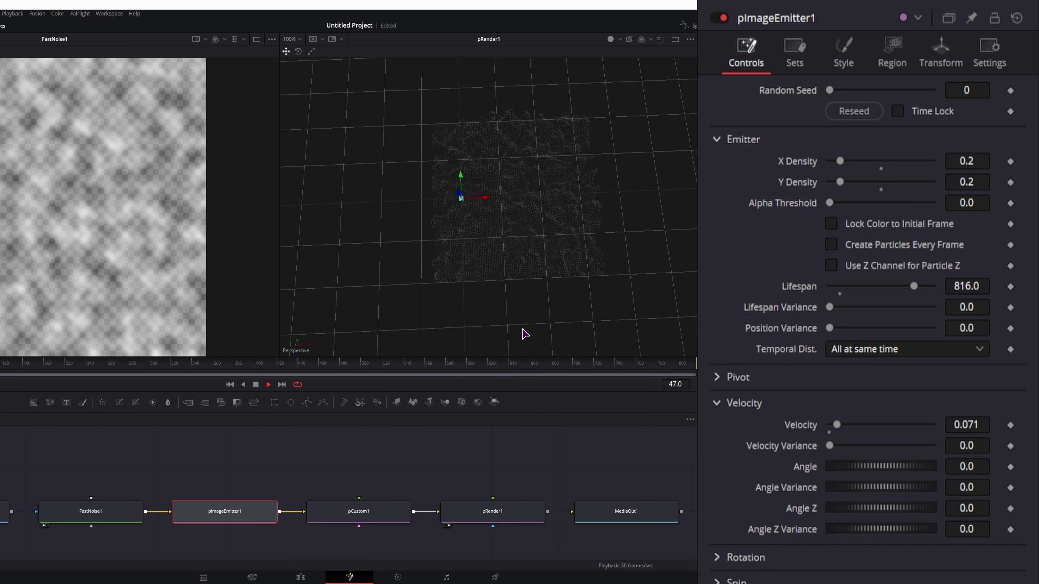
key("space")
left_click_drag(525, 334, 491, 311)
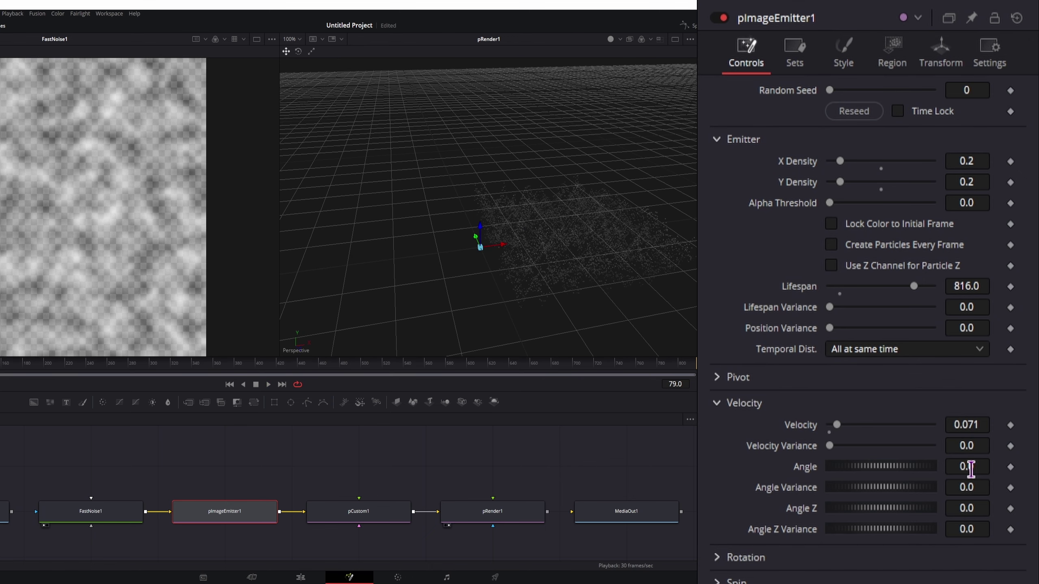
Set the emission Angle Z to 0 and Angle to 90.
left_click(976, 508)
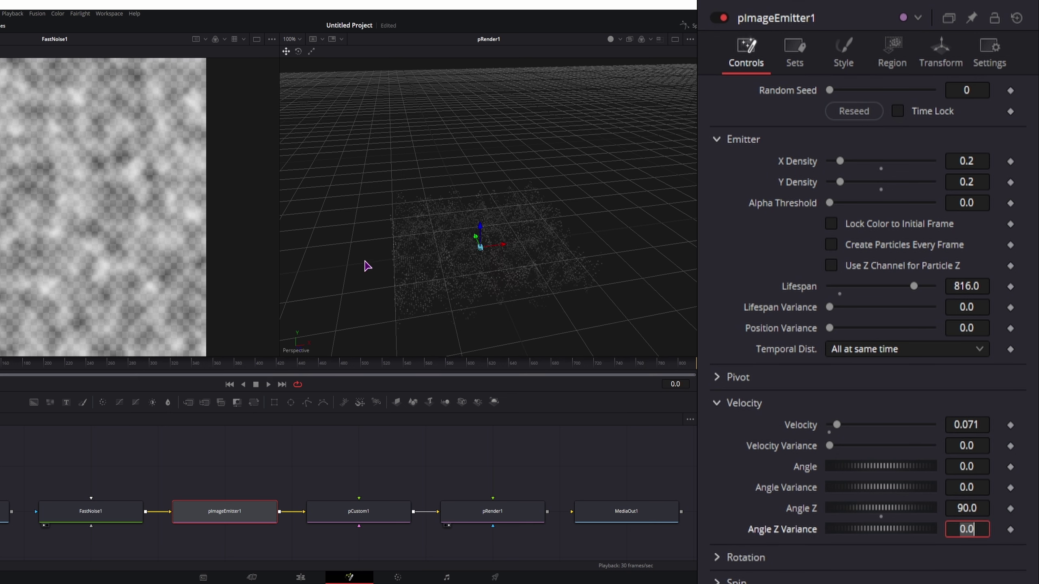
left_click_drag(477, 227, 681, 332)
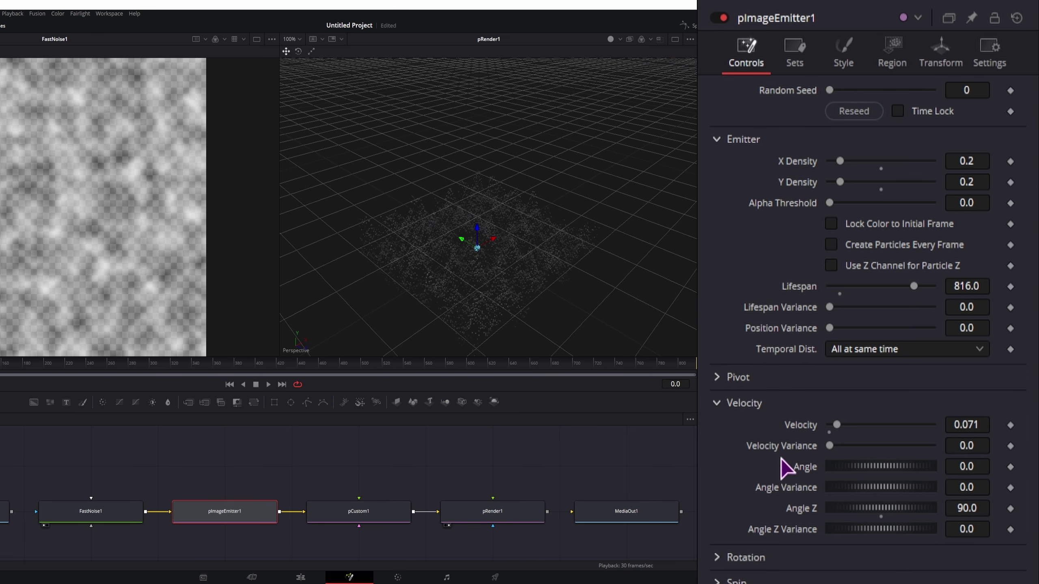
left_click(962, 509)
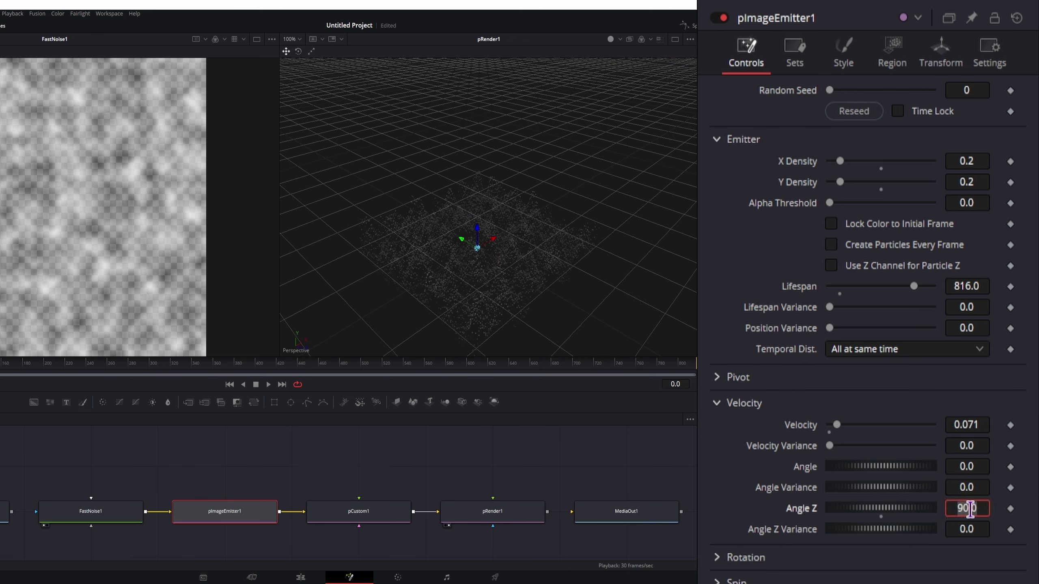
type("0")
left_click(970, 468)
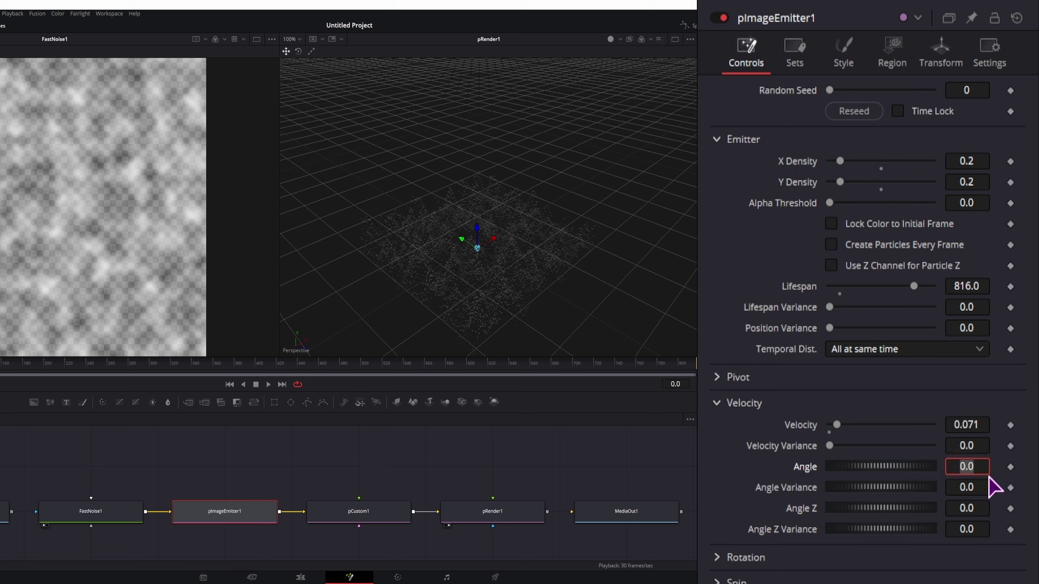
key("Tab")
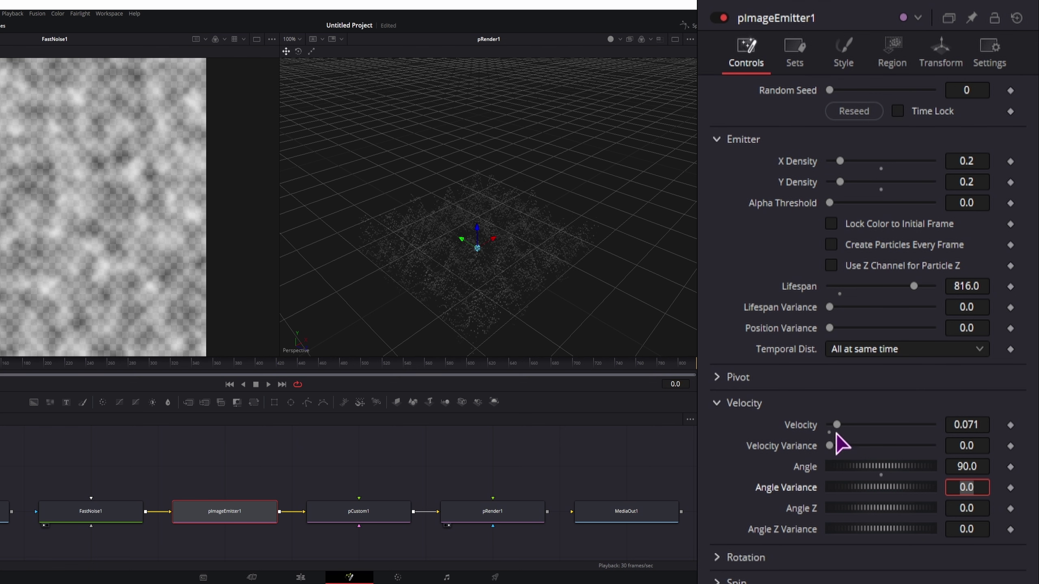
Try Velocity 1.0, reset it to 0, and raise Velocity Variance to 1.0.
left_click_drag(837, 426, 1002, 426)
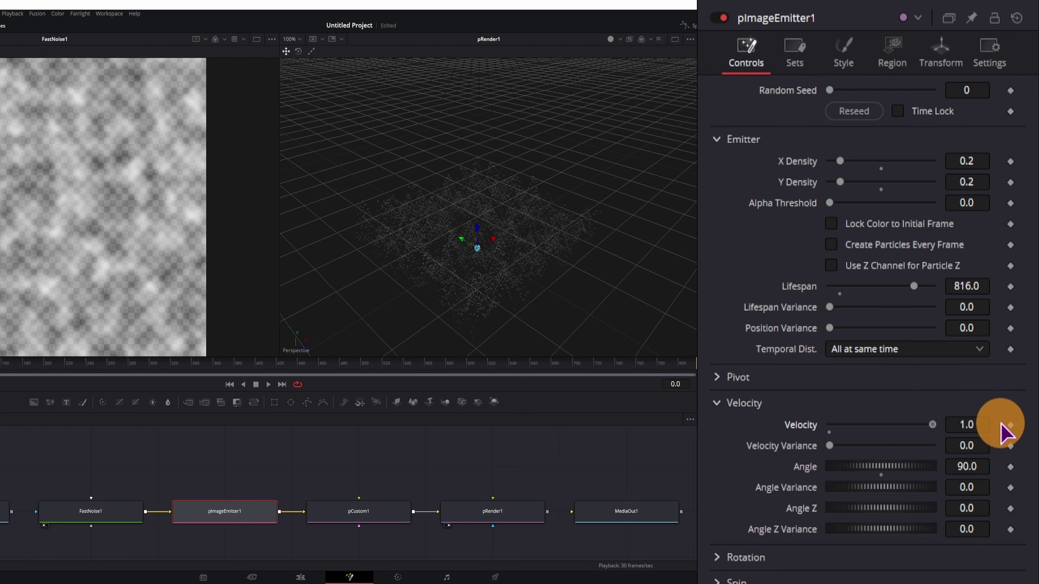
key("space")
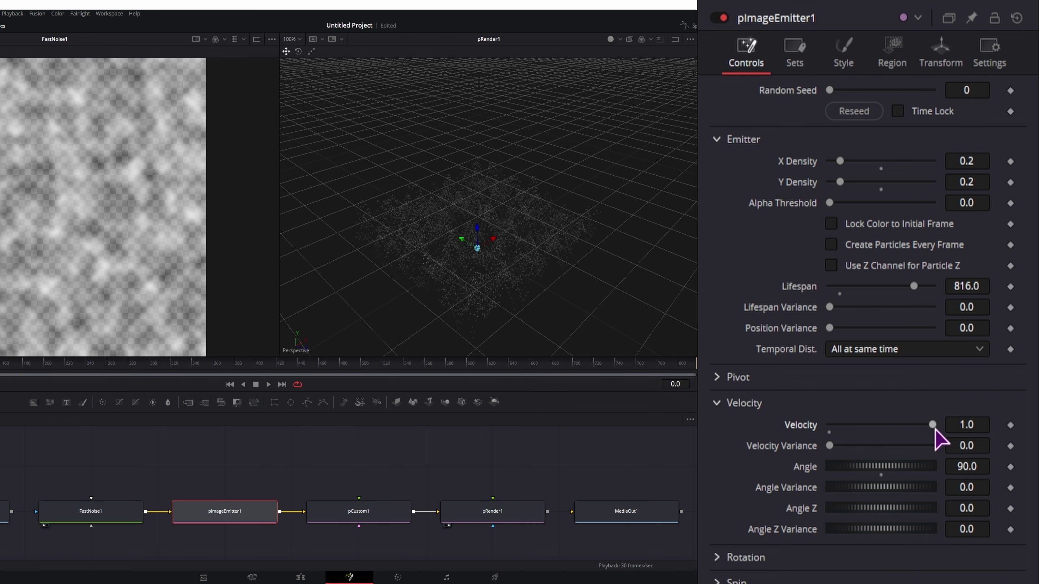
left_click_drag(936, 430, 822, 448)
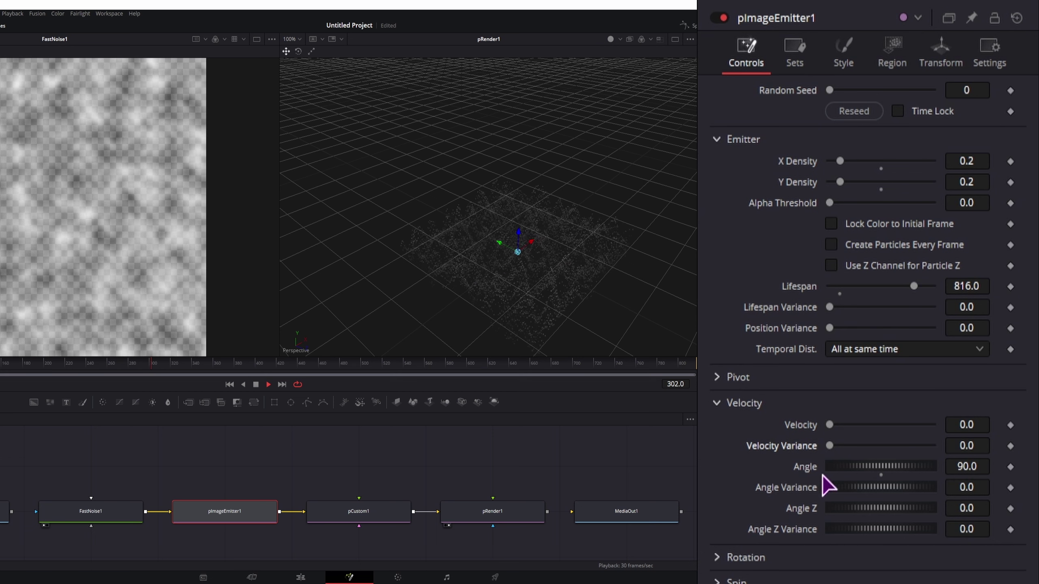
left_click_drag(829, 447, 1007, 448)
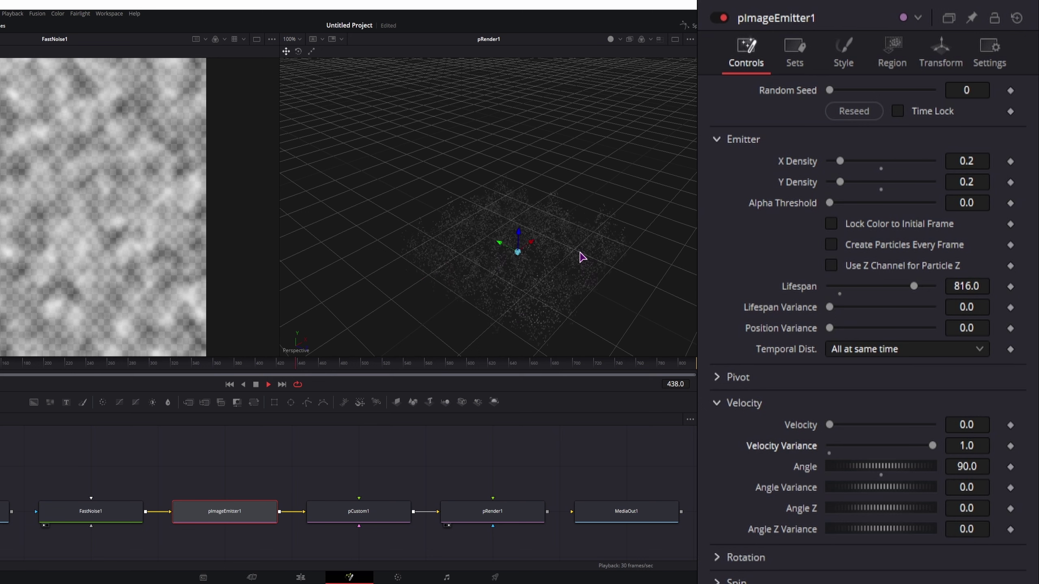
left_click_drag(571, 297, 464, 334)
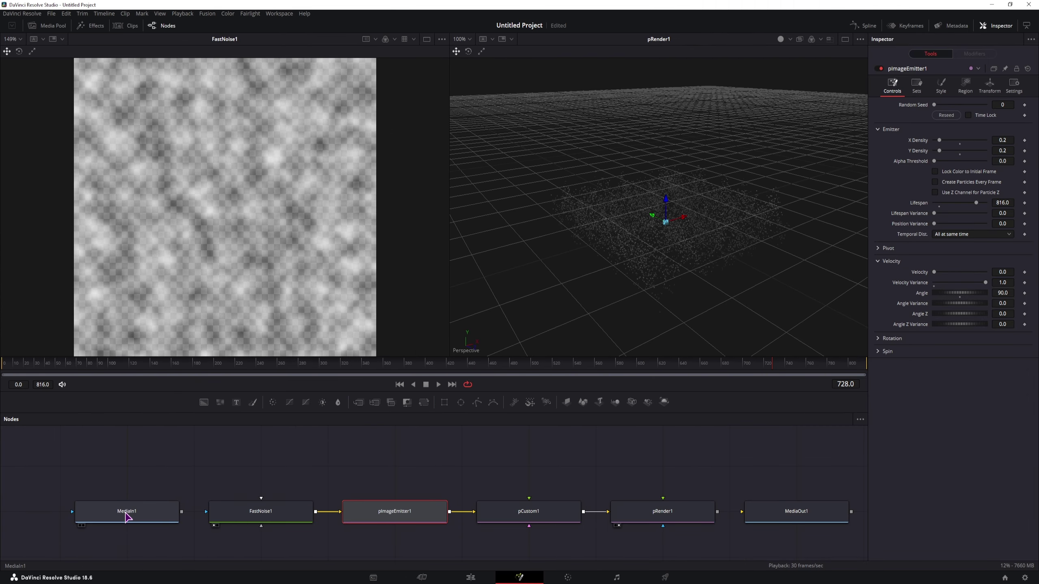
Move MediaIn1 above the chain and show its city footage in the left viewer.
left_click_drag(127, 518, 132, 471)
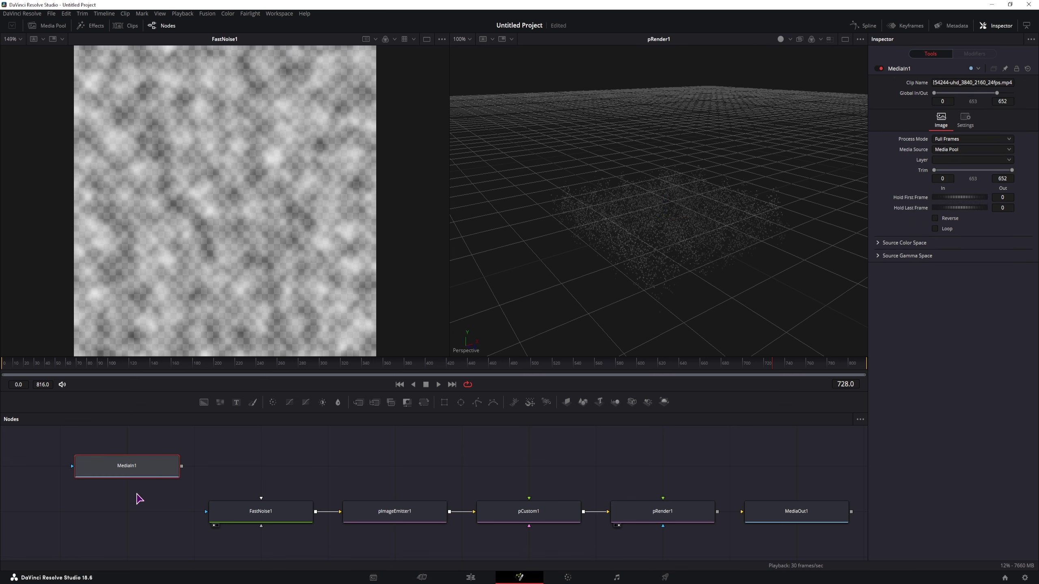
left_click(143, 474)
key("1")
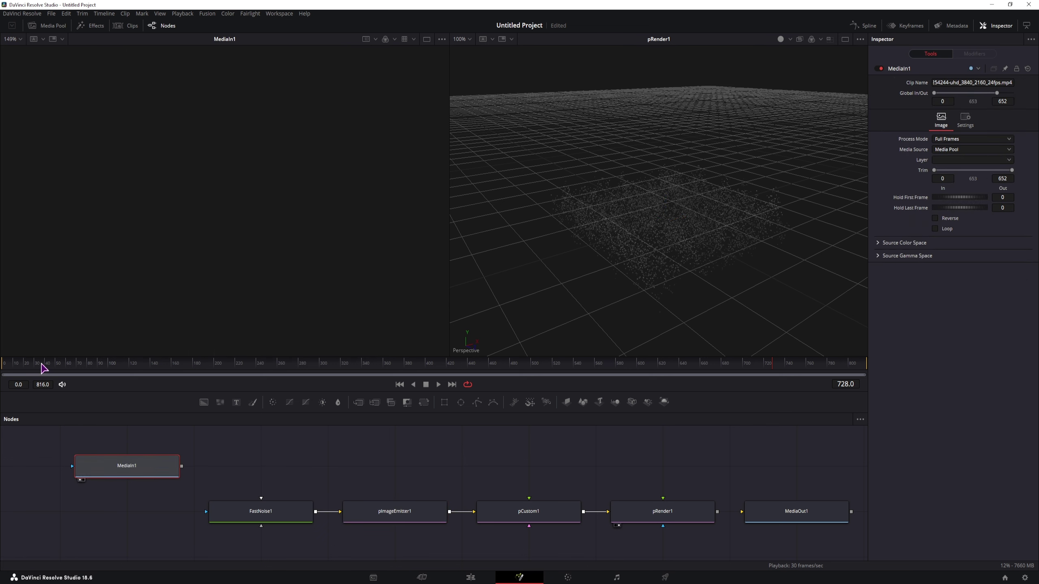
left_click_drag(44, 369, 89, 370)
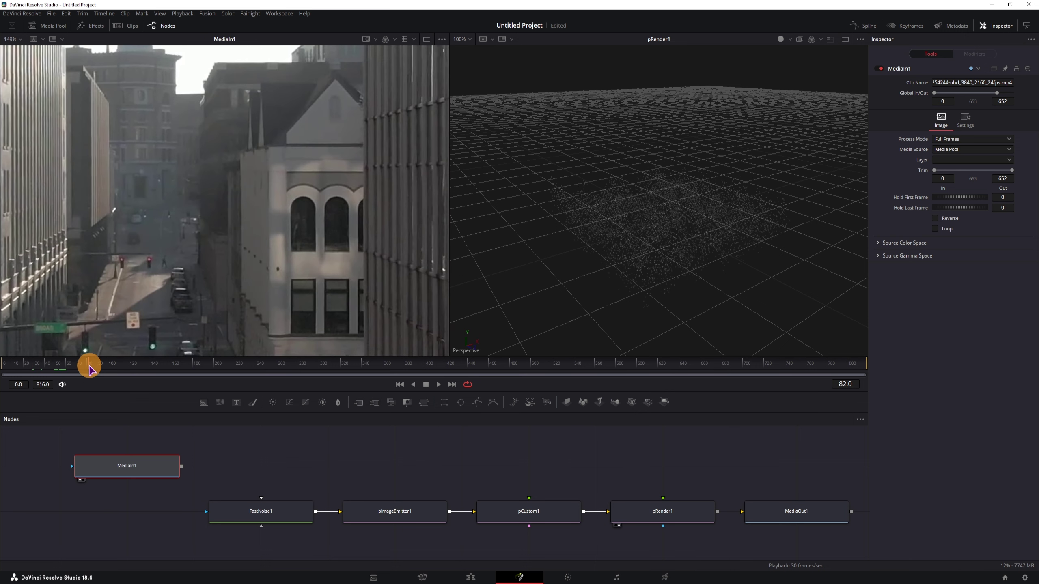
mouse_move(794, 366)
left_mouse_down()
mouse_move(803, 366)
mouse_move(783, 366)
left_mouse_up()
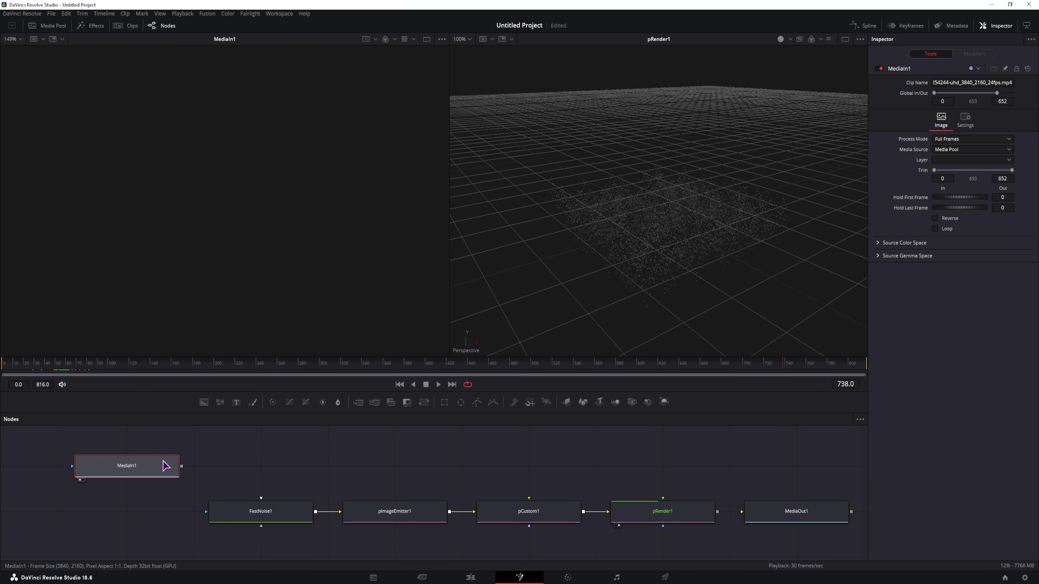
Extend MediaIn1's global out to 816 and go to frame 42.
left_click(135, 471)
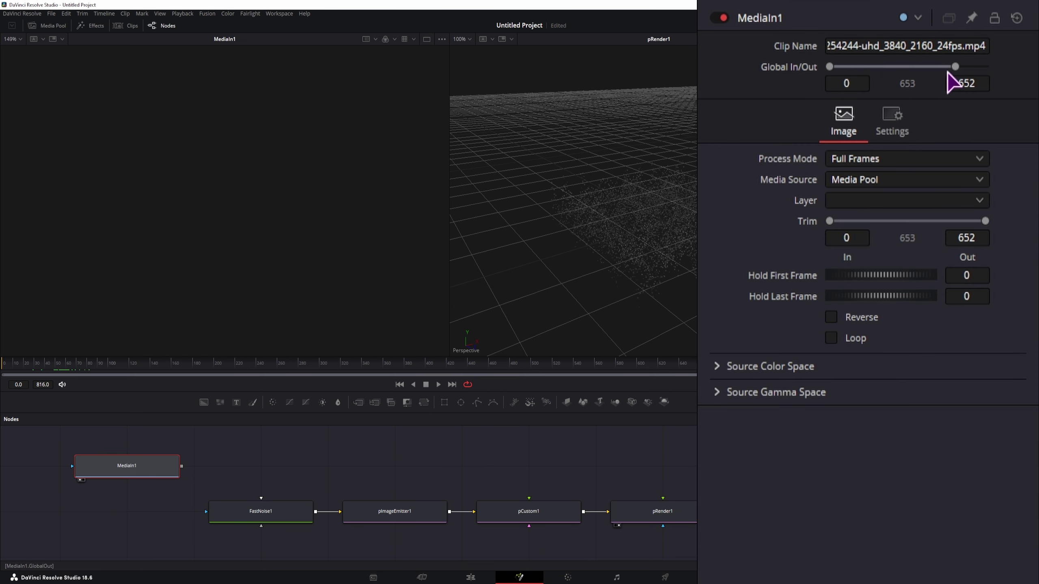
left_click_drag(955, 66, 1027, 80)
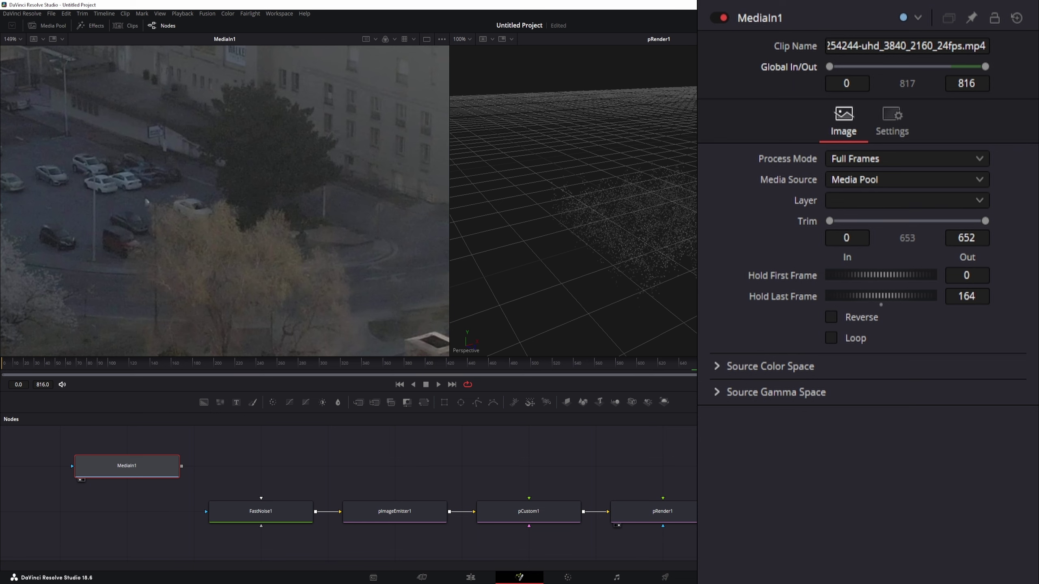
left_click(12, 364)
mouse_move(45, 369)
left_mouse_down()
mouse_move(70, 364)
mouse_move(46, 368)
left_mouse_up()
Frame the street image in the viewer and move FastNoise1 beneath MediaIn1.
scroll(313, 258, "down", 4)
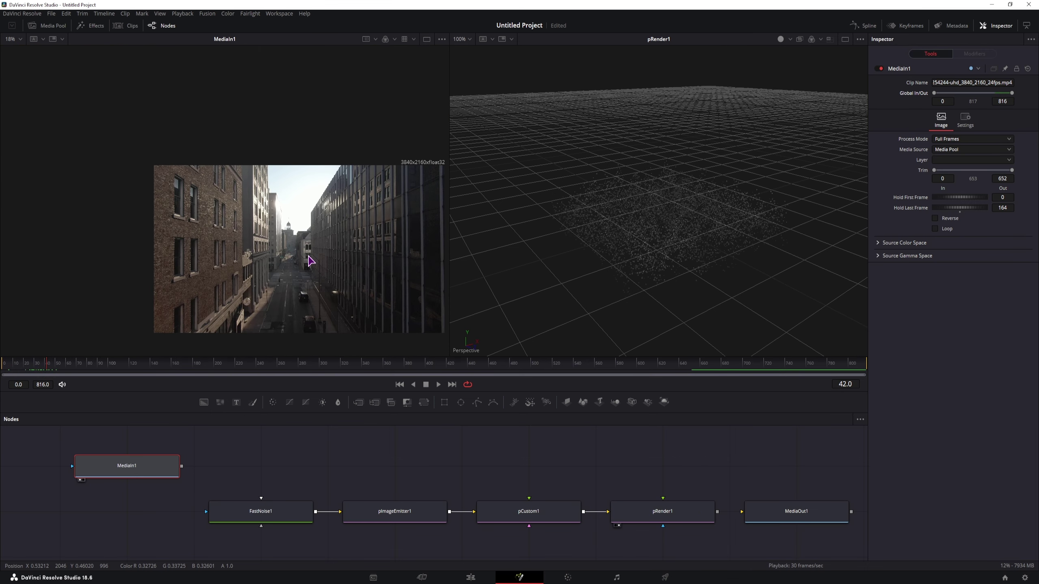
scroll(313, 259, "up", 2)
scroll(313, 258, "down", 2)
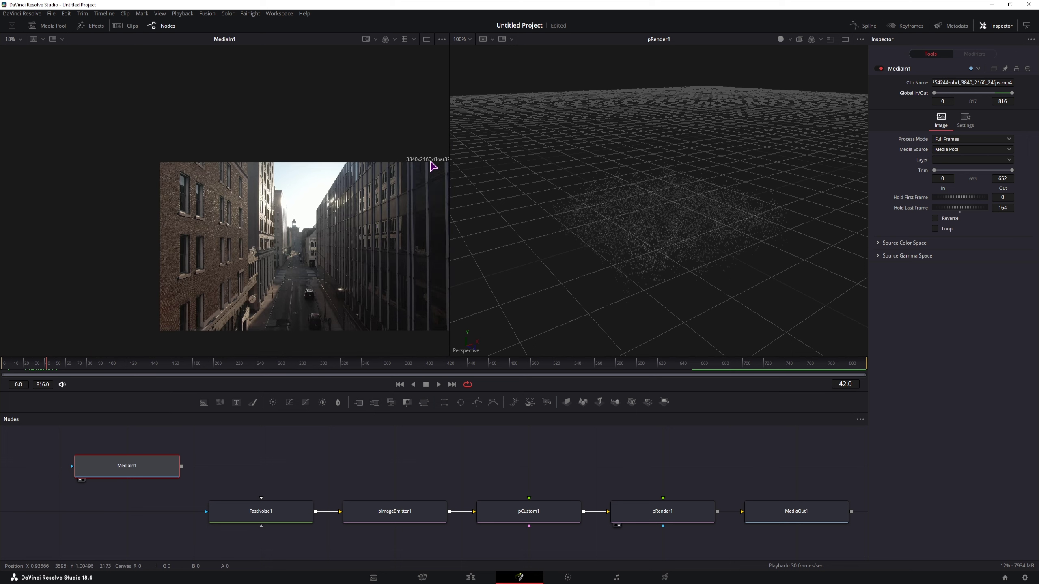
scroll(411, 189, "up", 2)
scroll(398, 194, "down", 1)
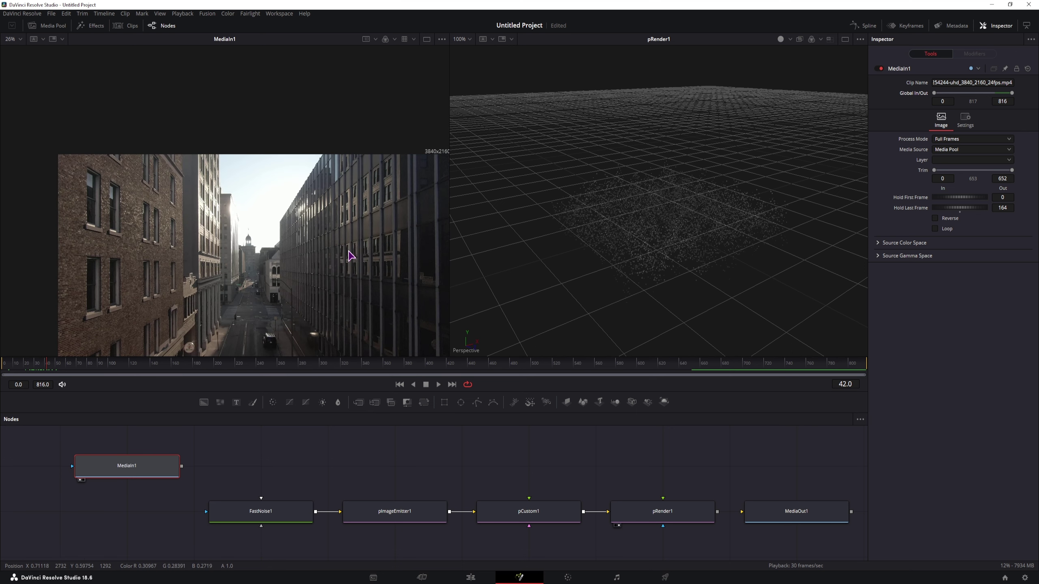
left_click_drag(351, 256, 312, 201)
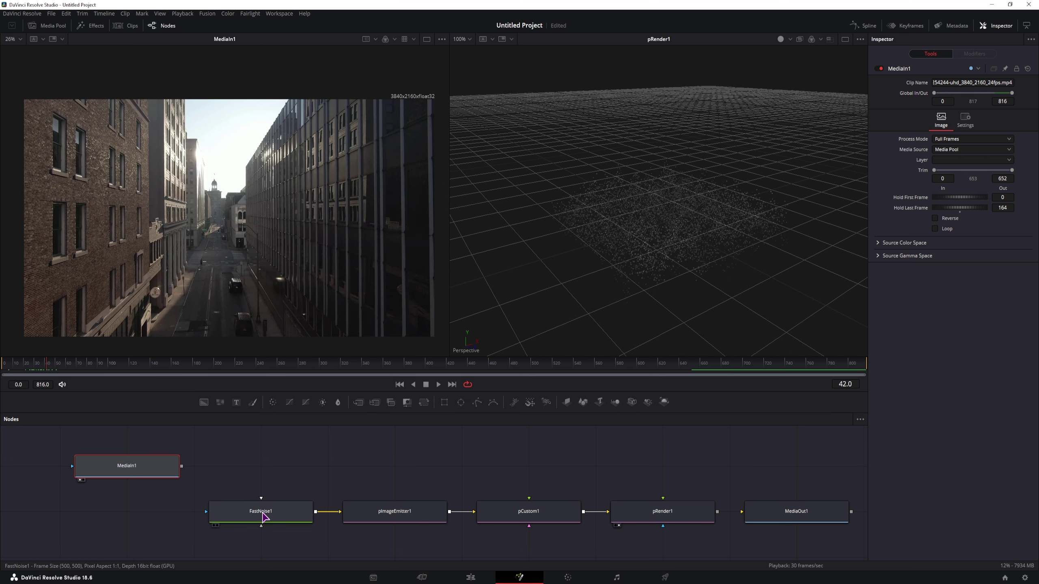
left_click_drag(262, 516, 127, 515)
left_click(246, 476)
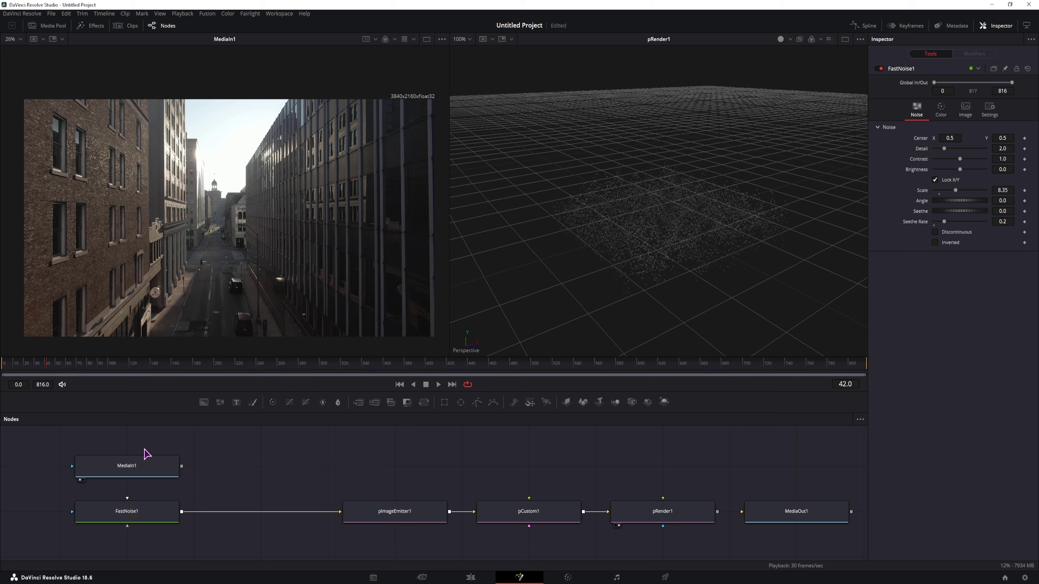
left_click_drag(369, 408, 258, 514)
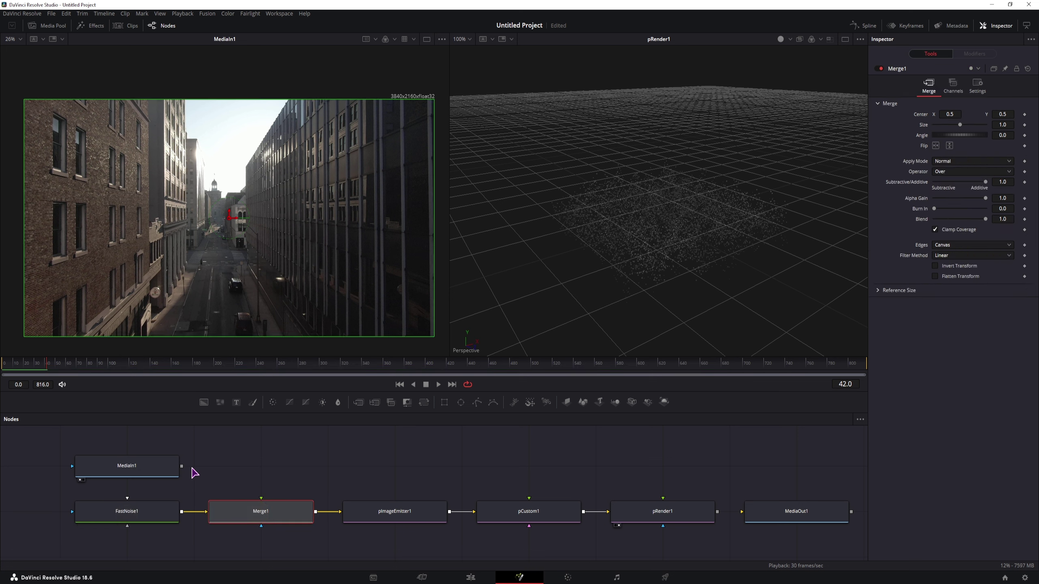
left_click_drag(181, 467, 261, 498)
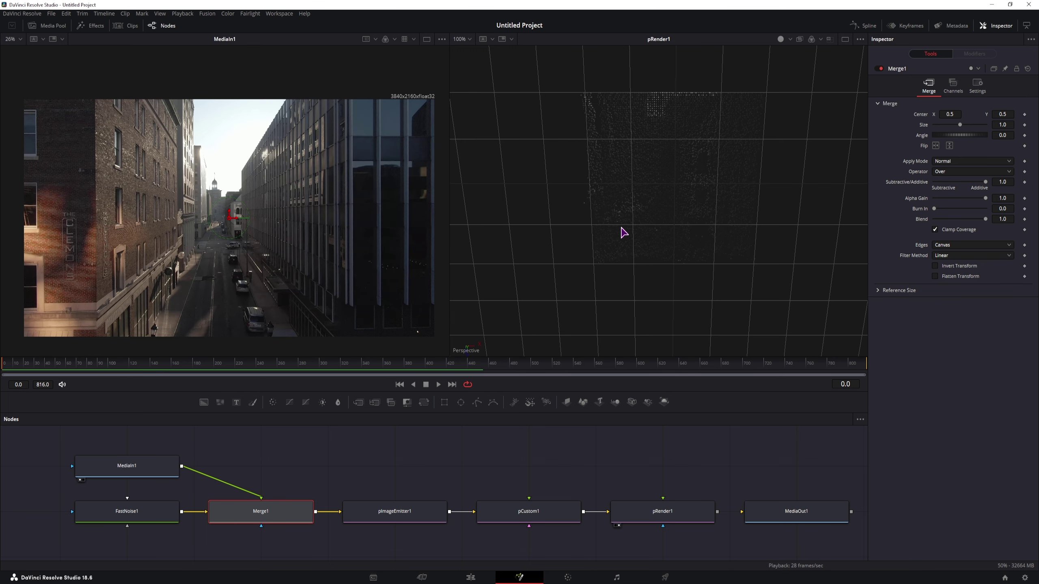
key("space")
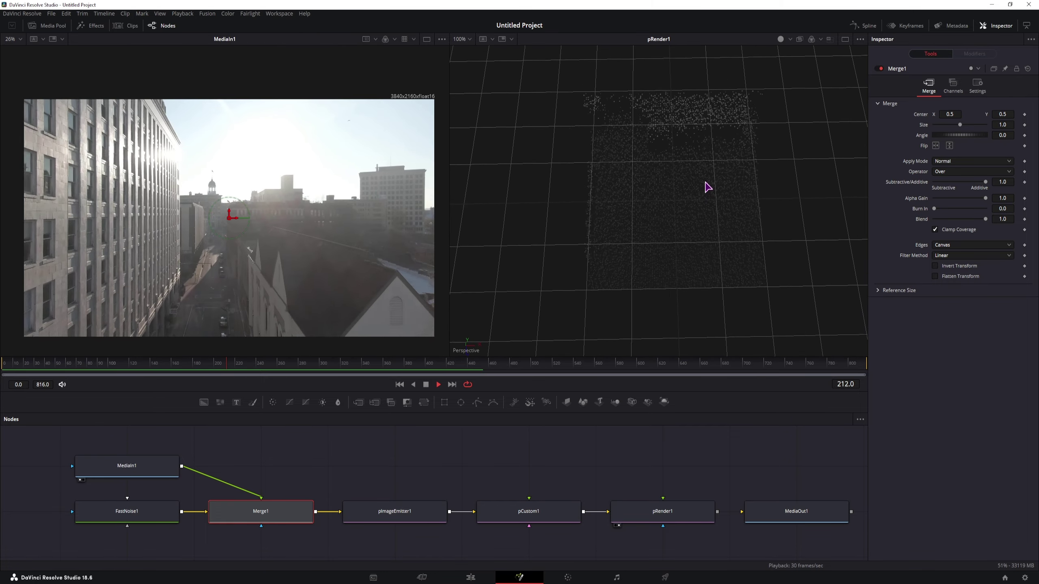
mouse_move(708, 175)
left_mouse_down()
mouse_move(707, 41)
mouse_move(712, 192)
left_mouse_up()
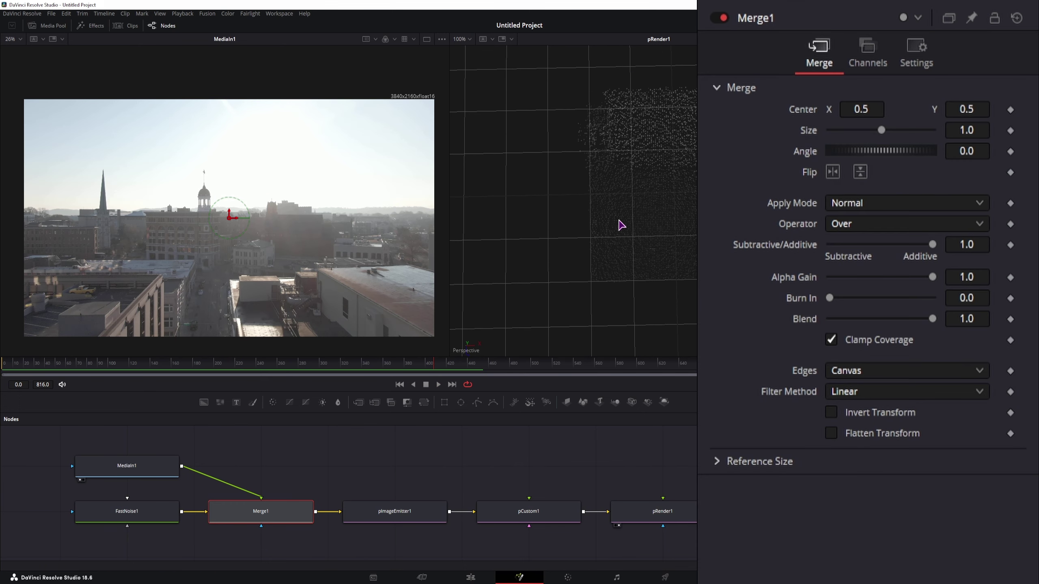
Change pCustom1's Position Y expression to b*0.15, dropping the -0.2 offset.
left_click(559, 517)
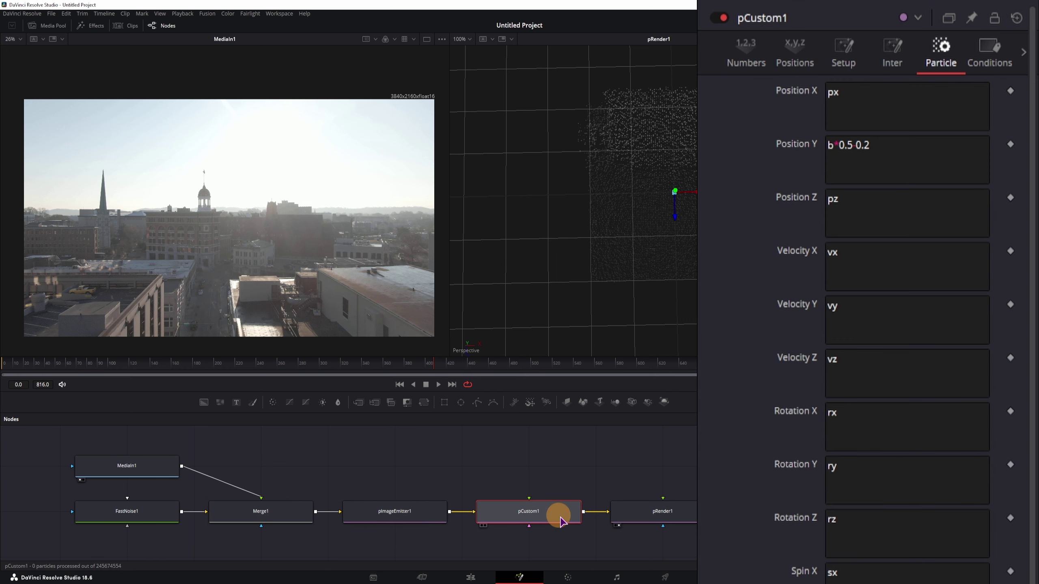
left_click(846, 146)
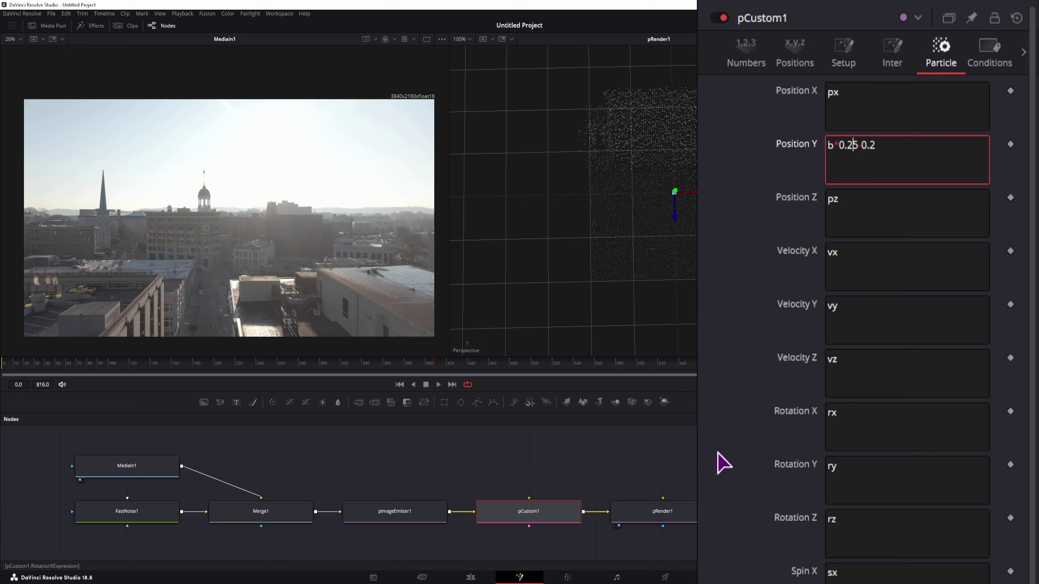
key("Return")
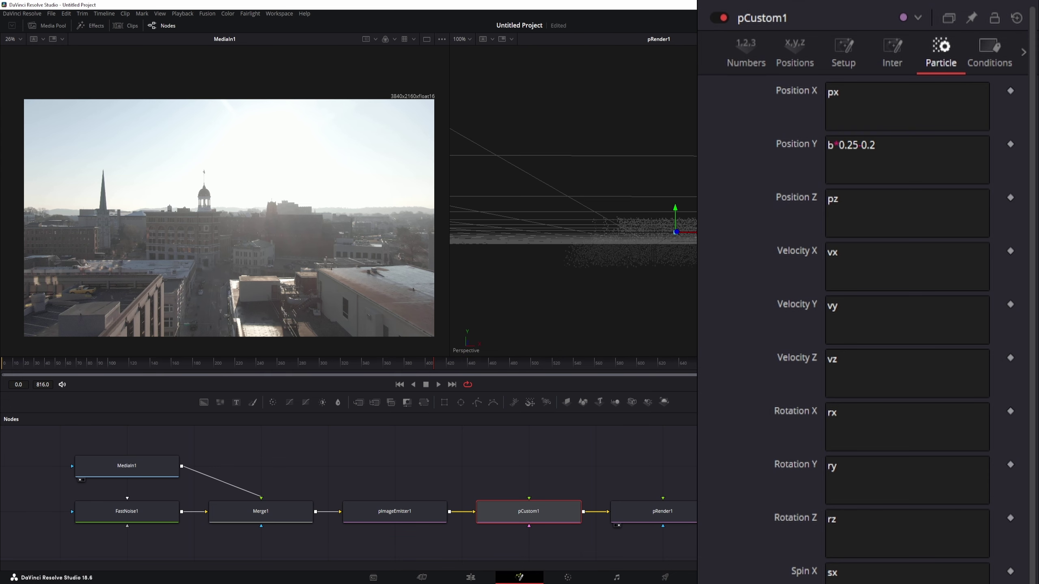
left_click(853, 146)
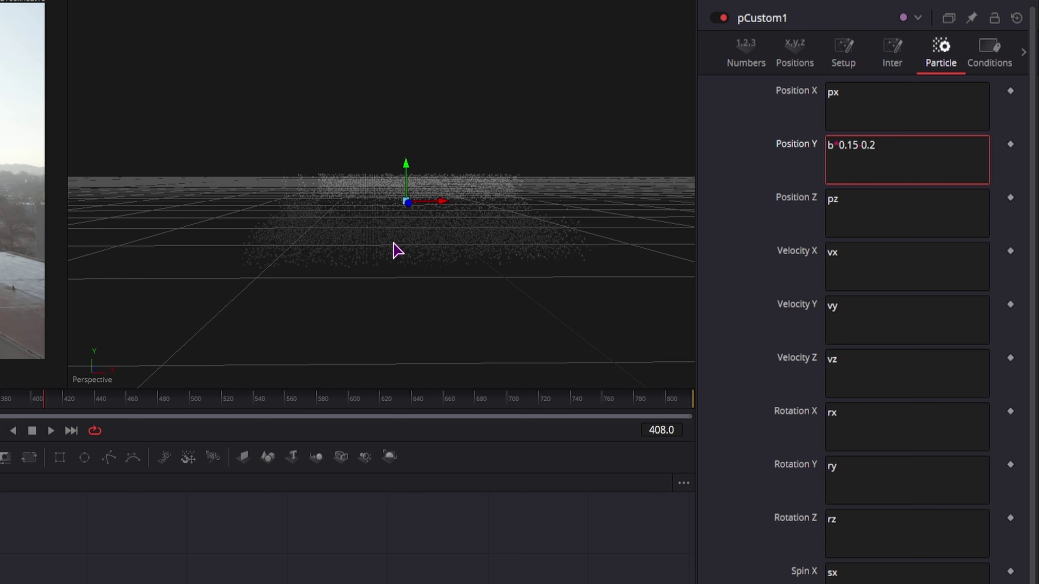
key("BackSpace")
key("BackSpace")
key("BackSpace")
key("BackSpace")
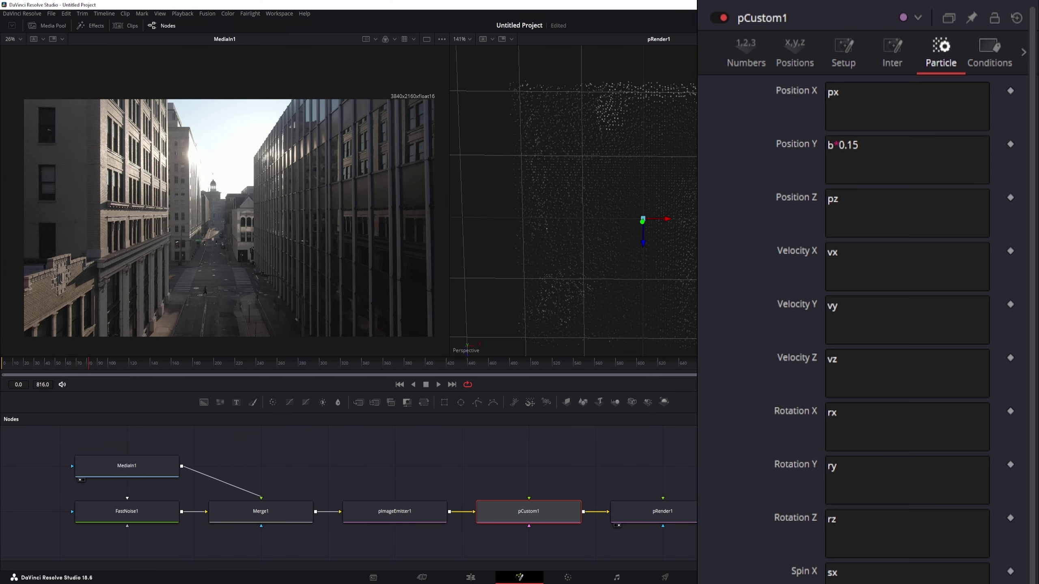
Set pImageEmitter1's X and Y Density to 0.1, then to 0.5.
left_click(395, 514)
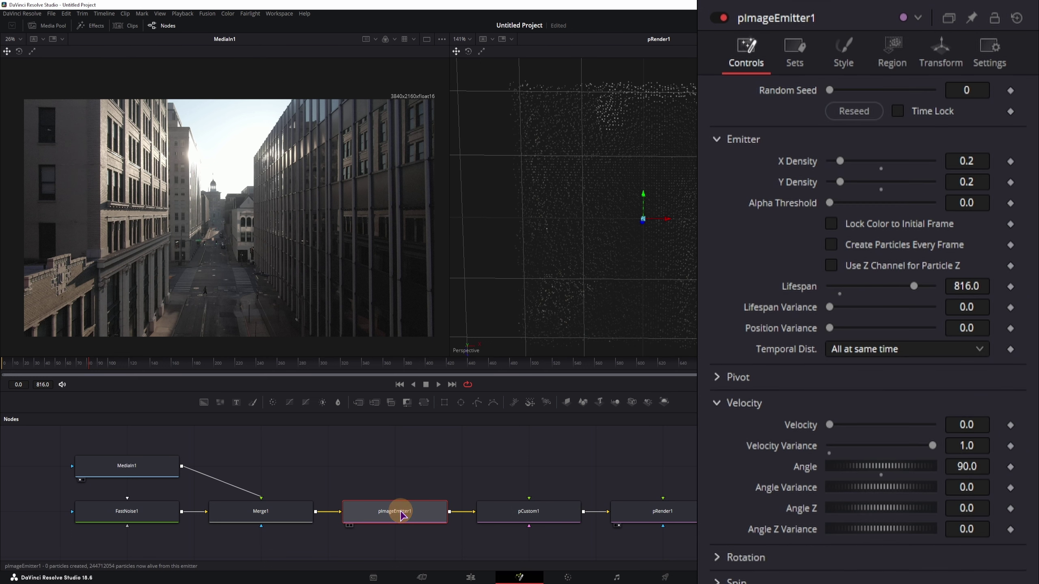
left_click(969, 163)
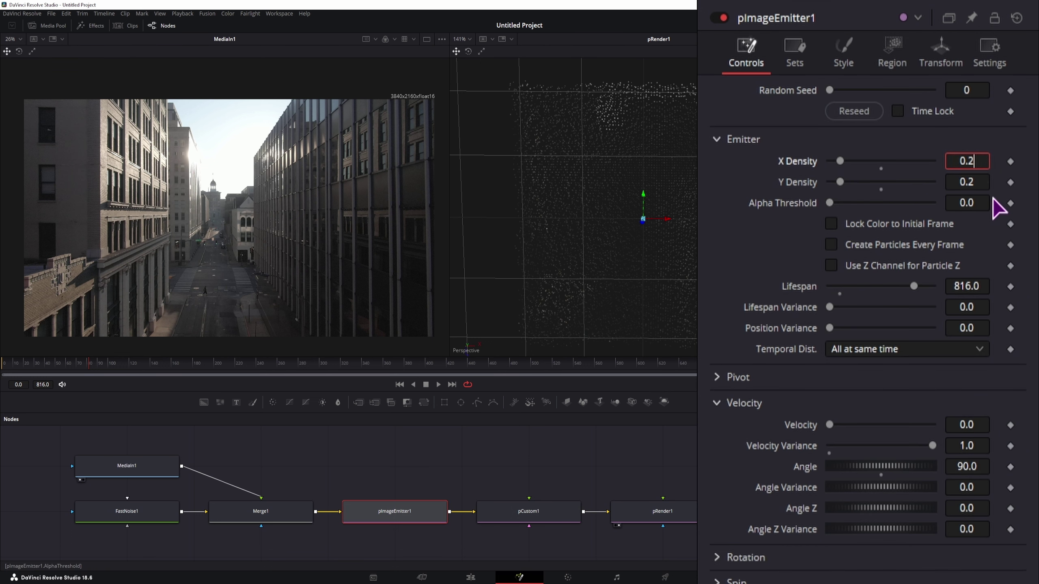
type("0.1")
left_click(978, 182)
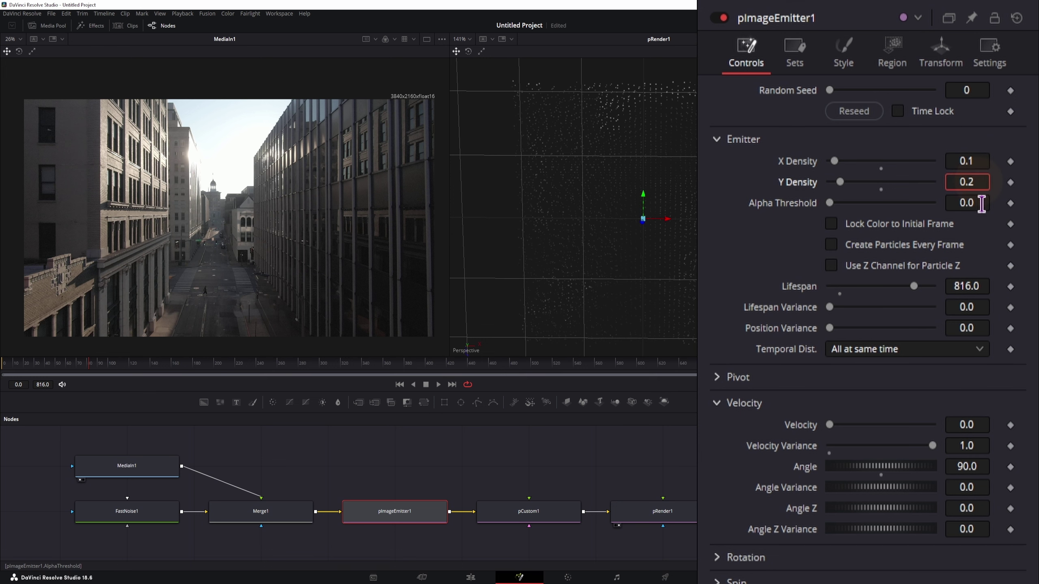
type("0.1")
key("Return")
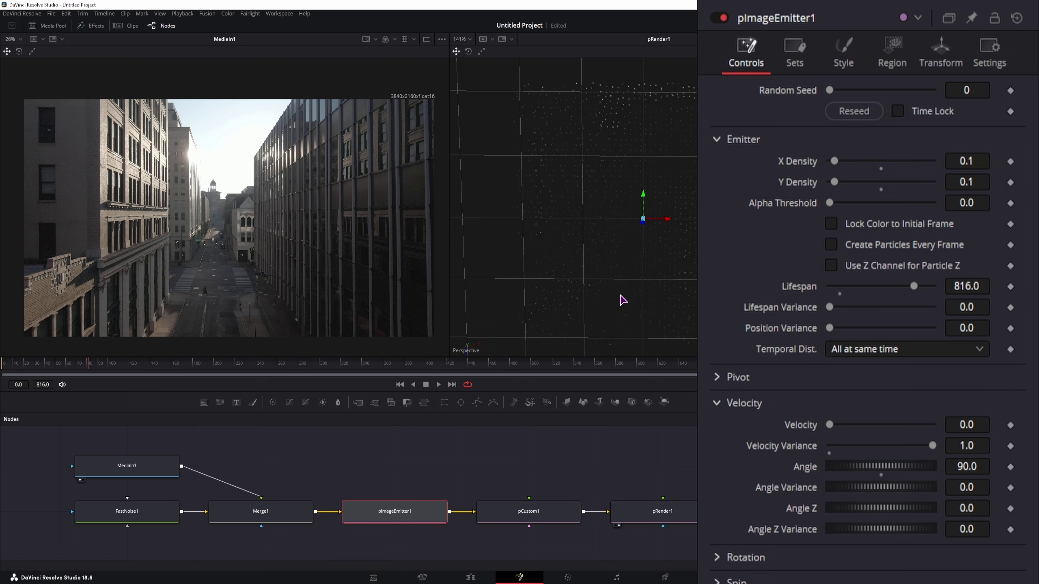
left_click(974, 162)
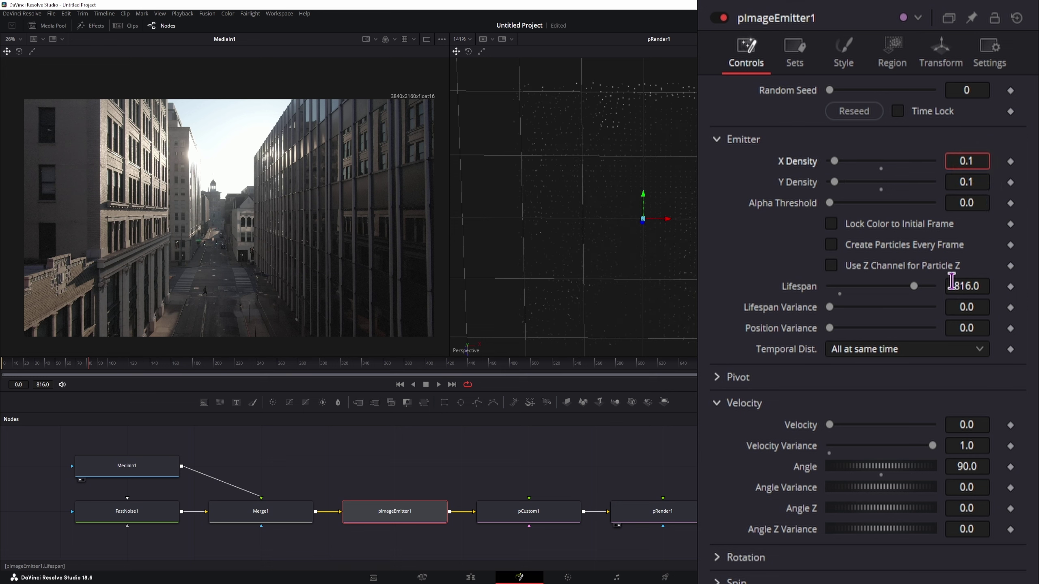
type("0.5")
left_click(981, 182)
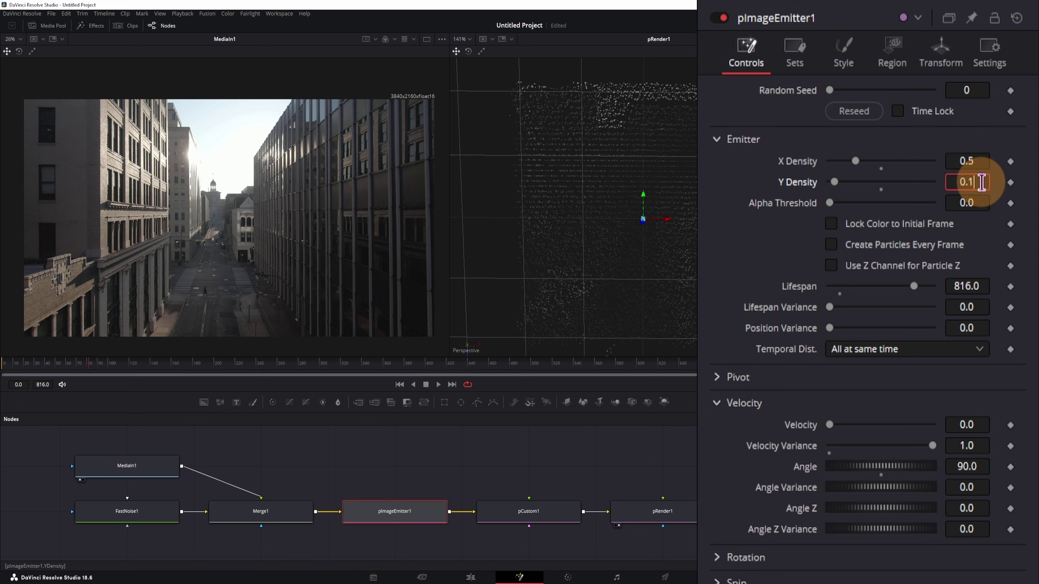
type("0.5")
key("Tab")
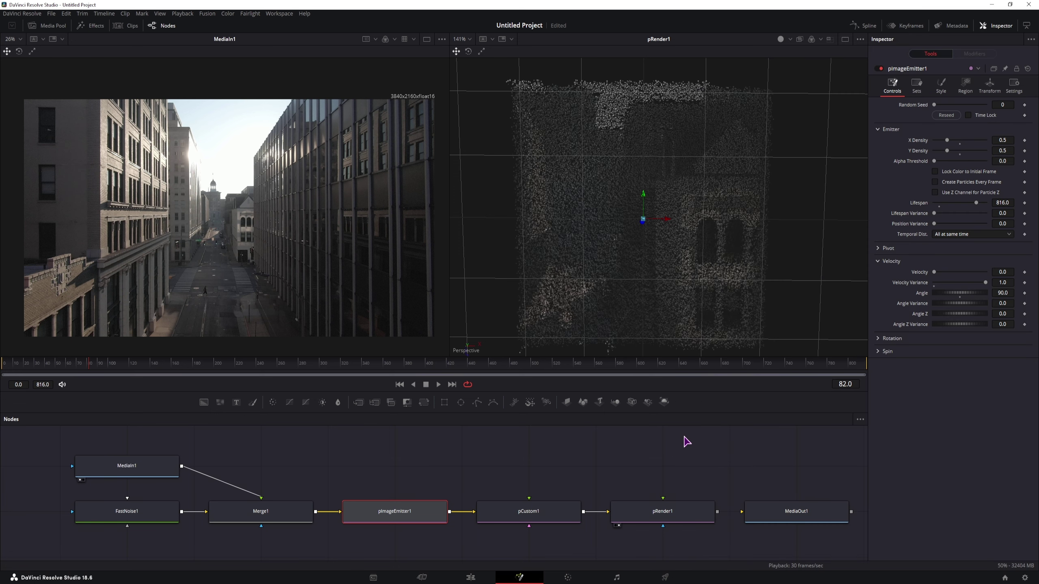
Play the comp from the start to review the denser particle cloud.
left_click(4, 364)
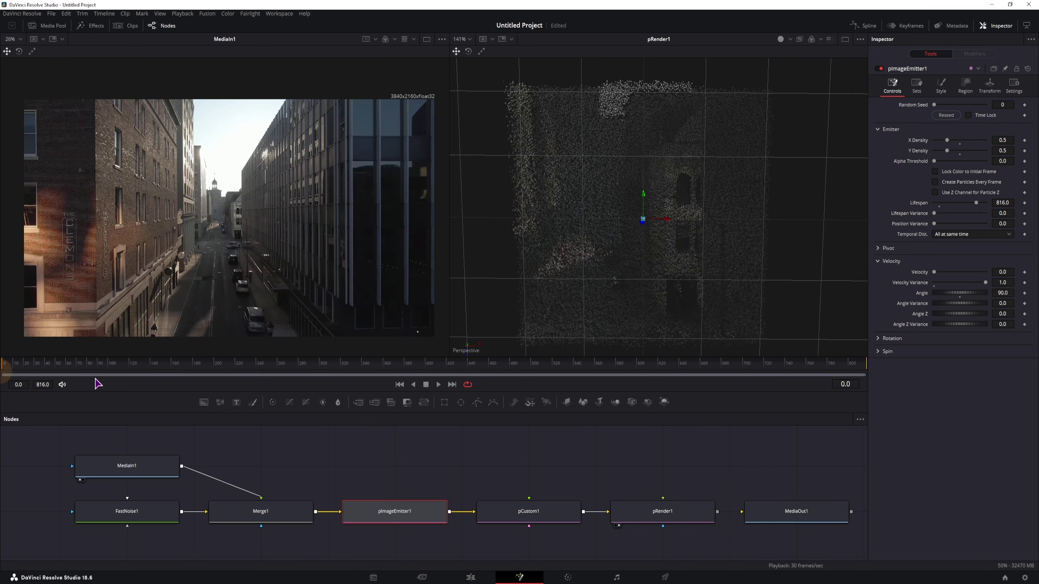
key("space")
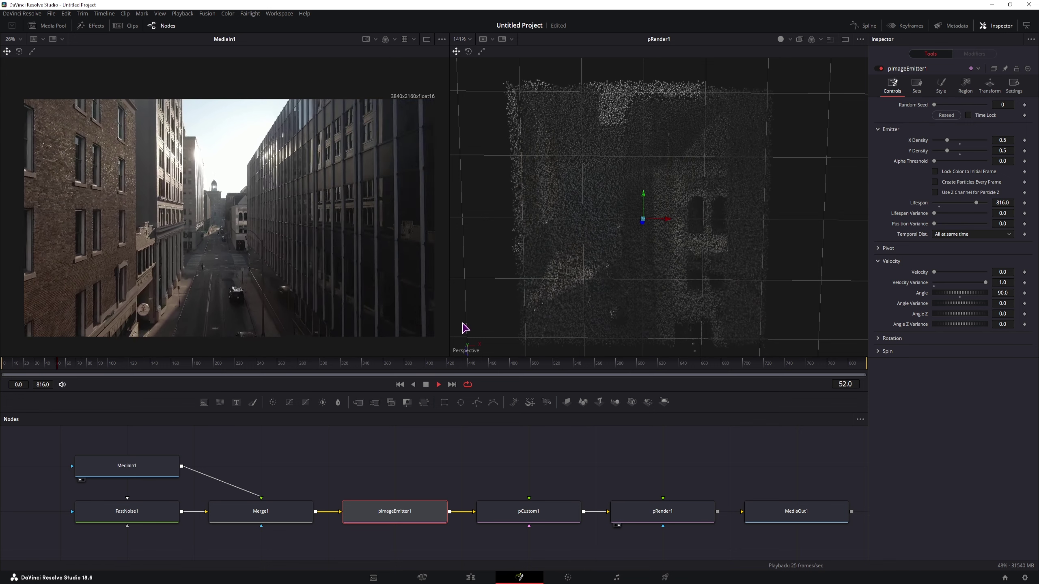
key("space")
left_click(154, 515)
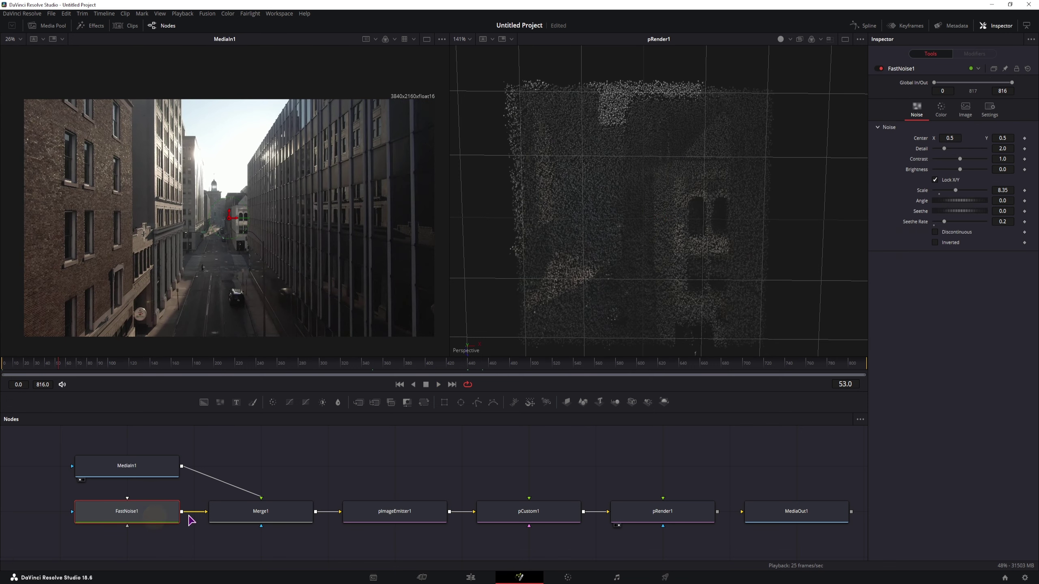
Set FastNoise1's image Width to 1920 and Height to 1080.
left_click(967, 116)
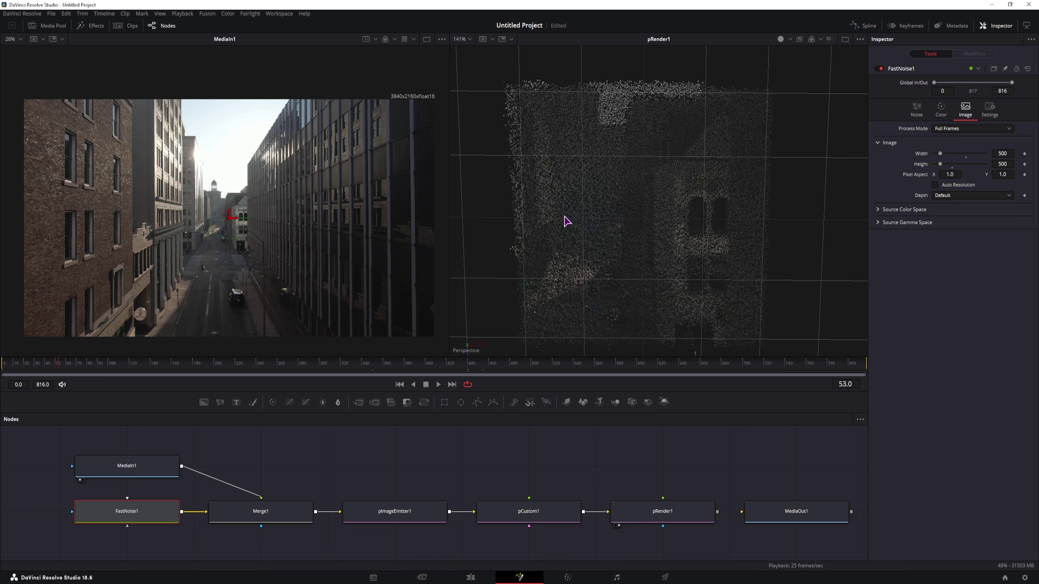
left_click_drag(321, 255, 331, 213)
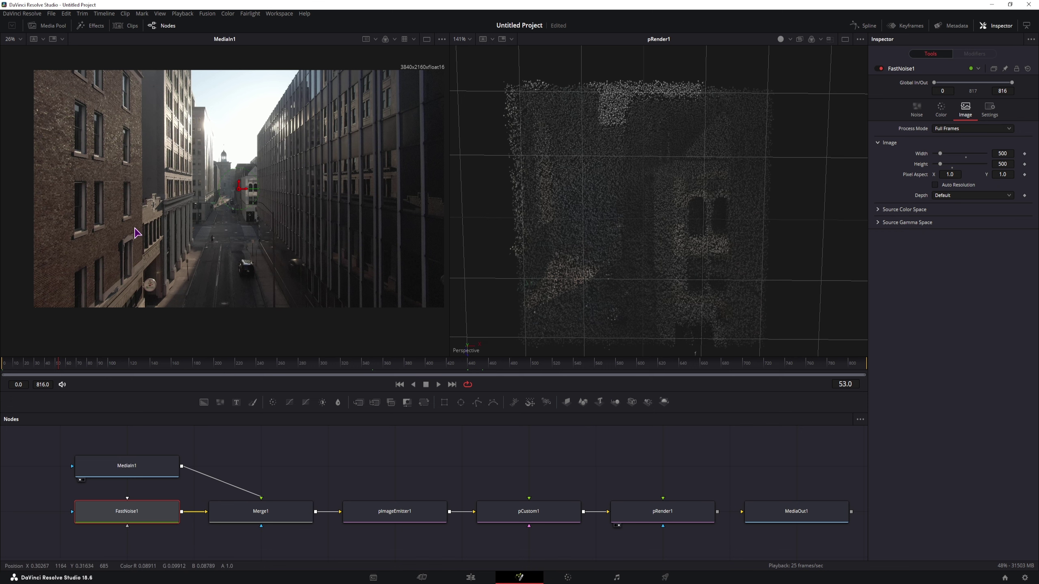
mouse_move(940, 153)
left_mouse_down()
mouse_move(966, 153)
mouse_move(953, 164)
left_mouse_up()
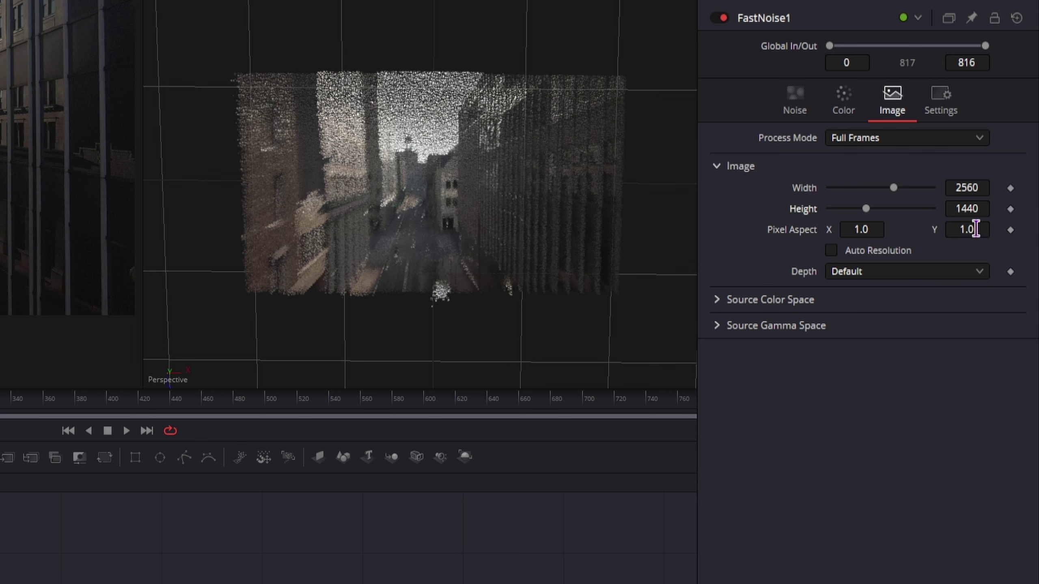
left_click(987, 190)
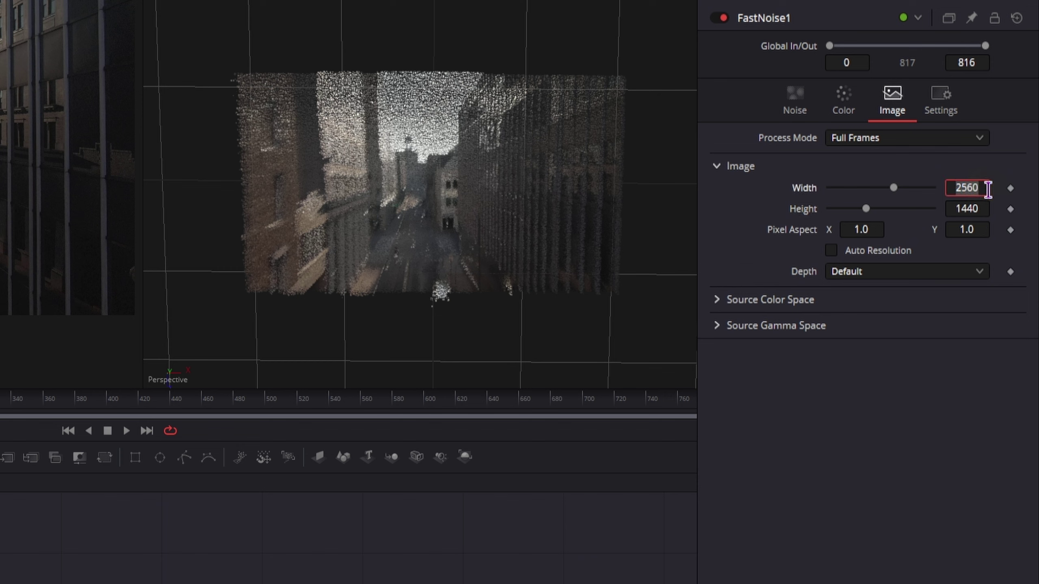
left_click(987, 209)
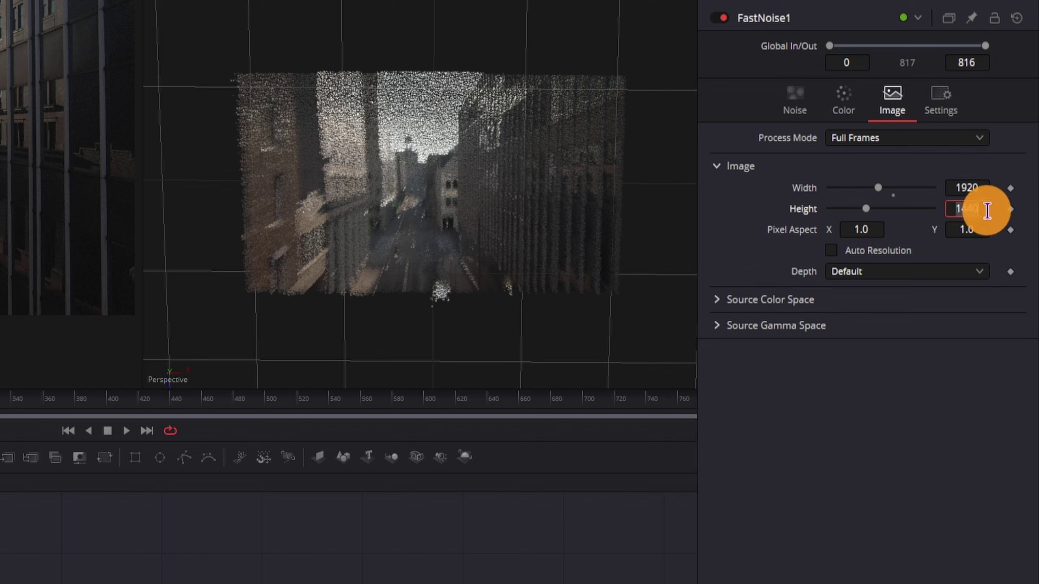
type("10")
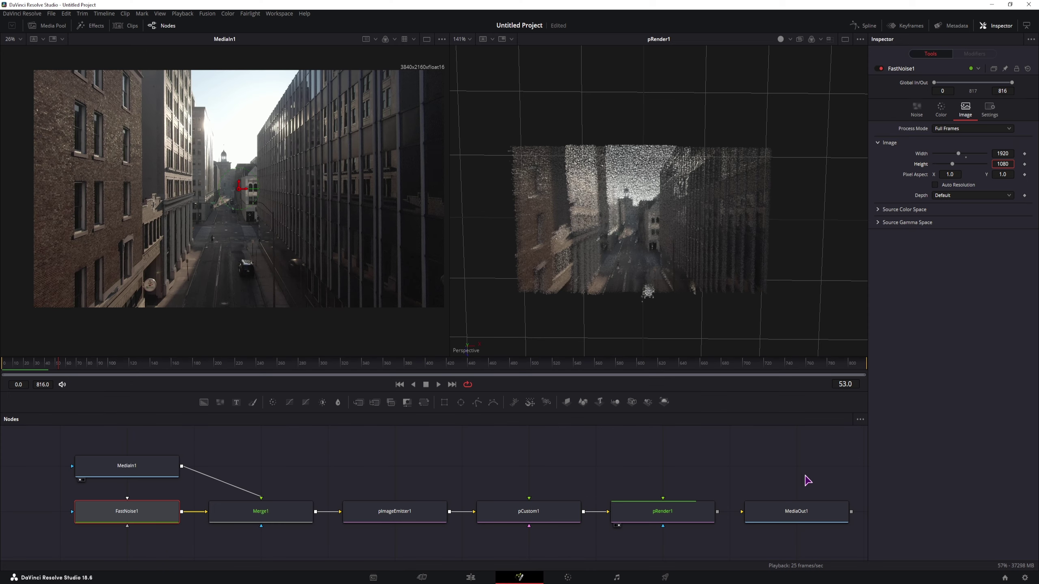
left_click(796, 478)
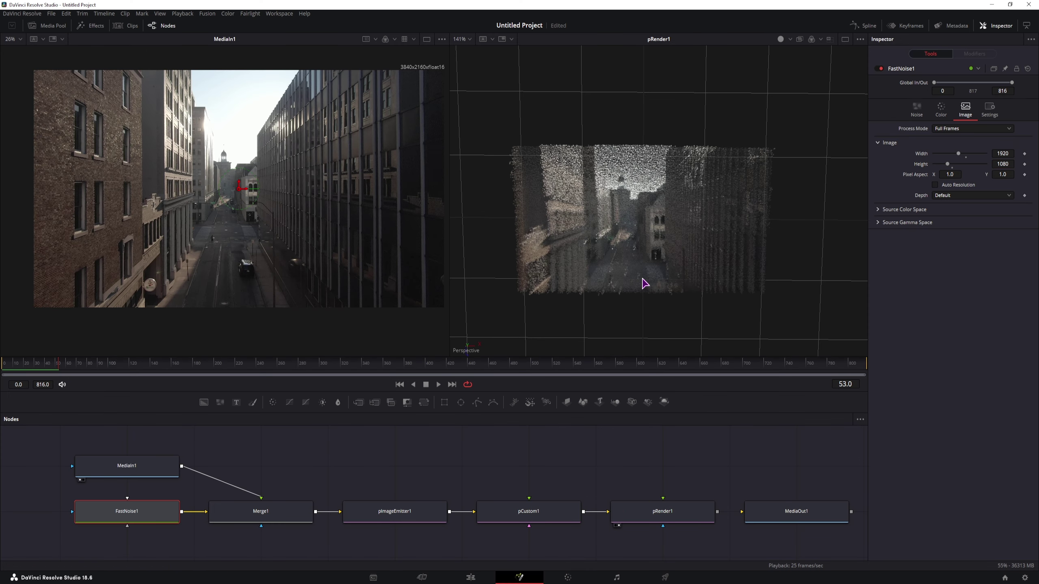
Play the comp from the start to check the finer particle cloud.
left_click(11, 362)
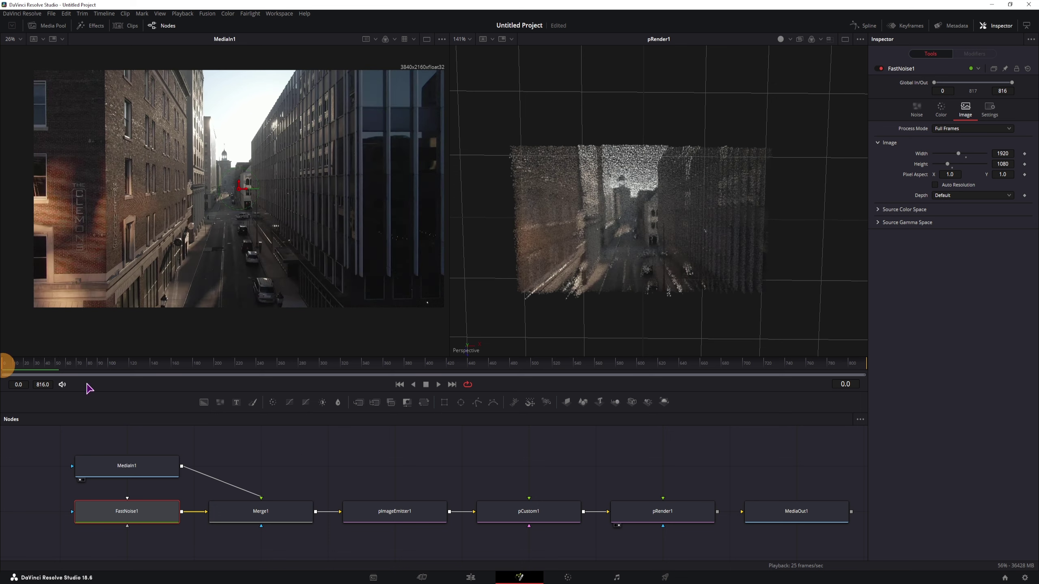
left_click(534, 457)
key("space")
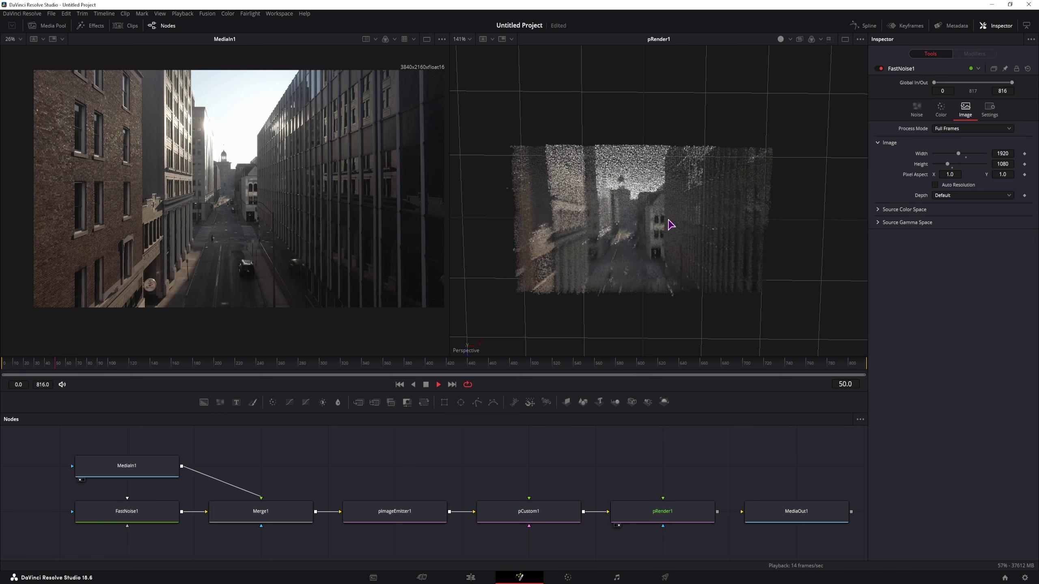
key("space")
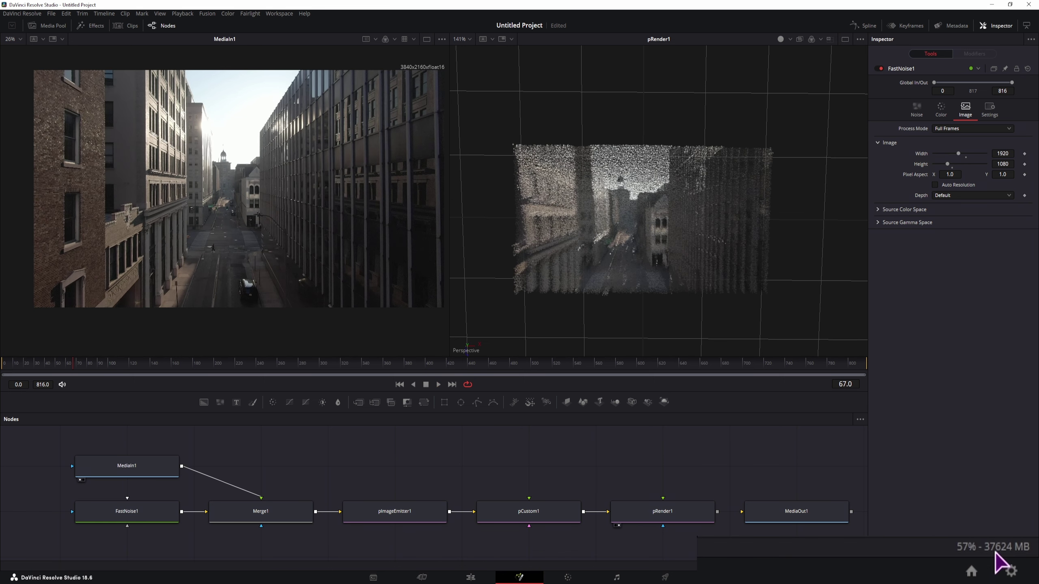
Purge the memory render cache.
left_click(1014, 548)
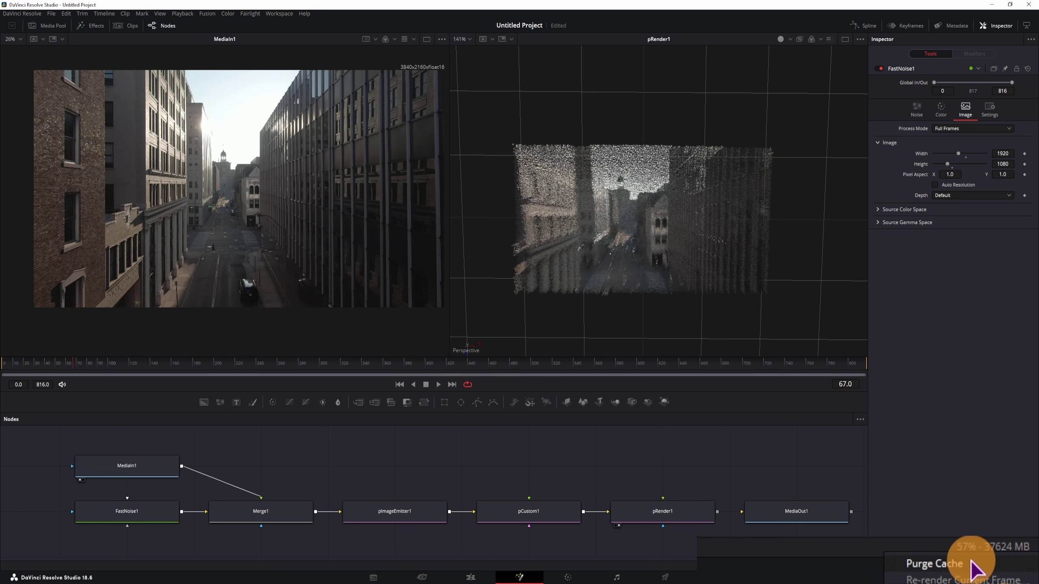
left_click(977, 560)
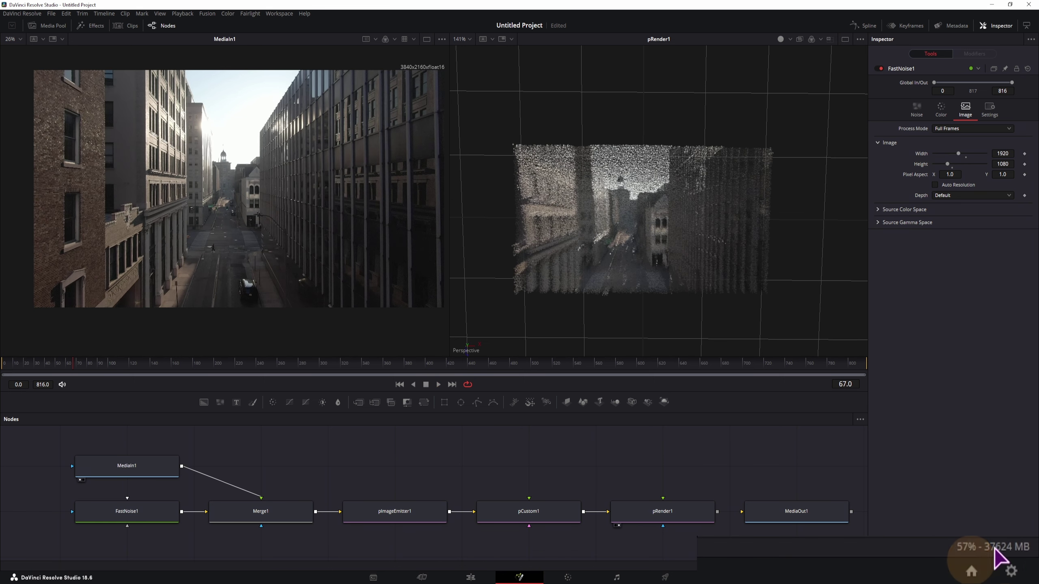
left_click(408, 457)
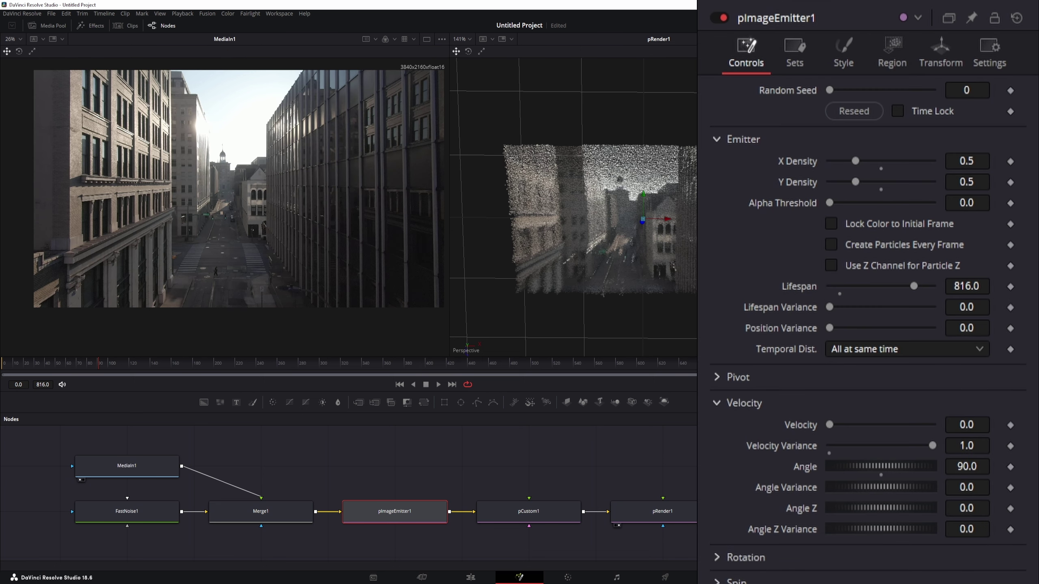
Set pImageEmitter1's X and Y Density to 0.25 and play to watch the sparser cloud.
left_click(973, 161)
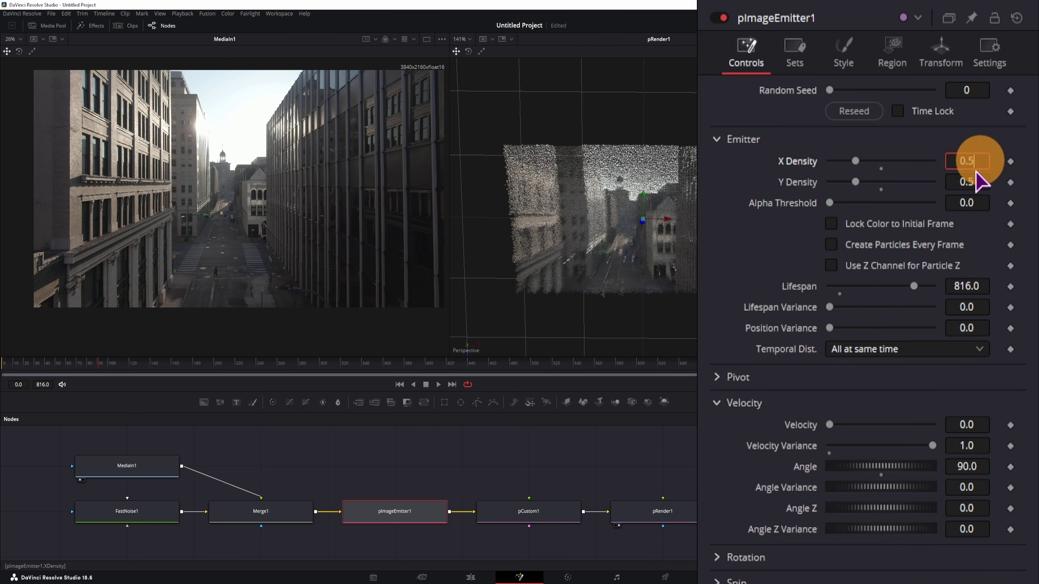
left_click(976, 160)
type("0.25")
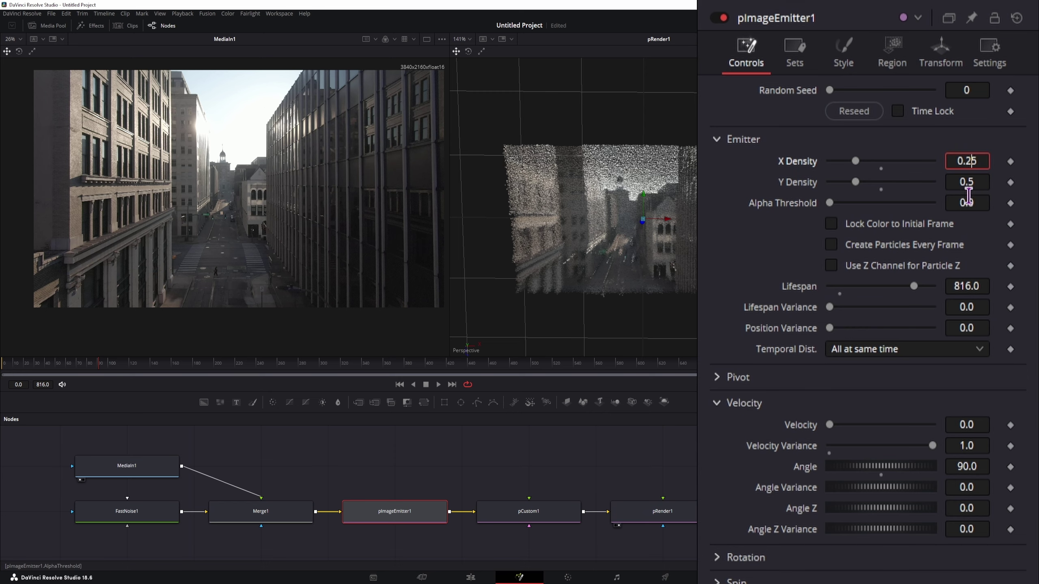
left_click(970, 180)
type("0.25")
left_click(689, 465)
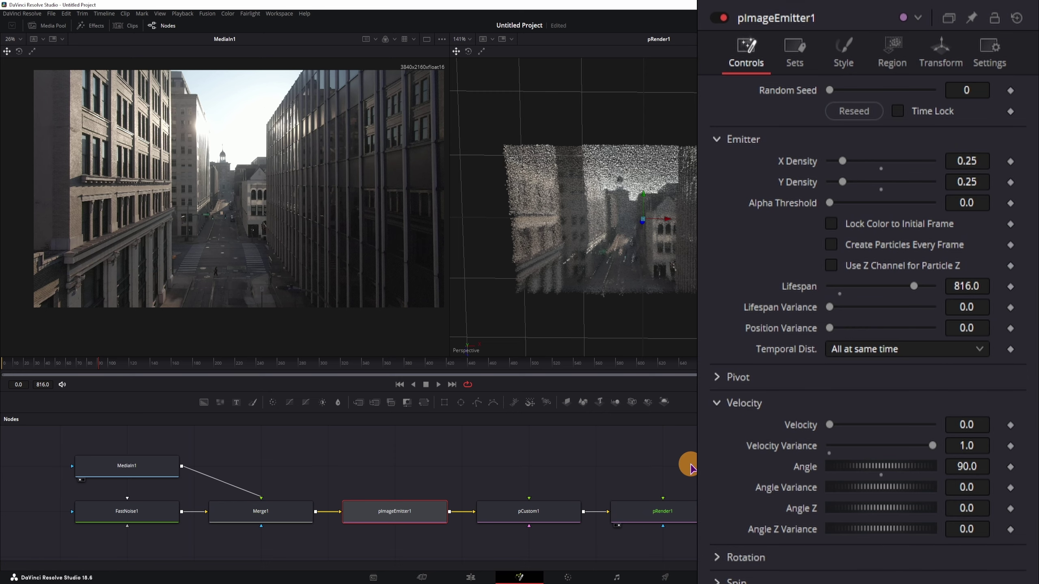
key("space")
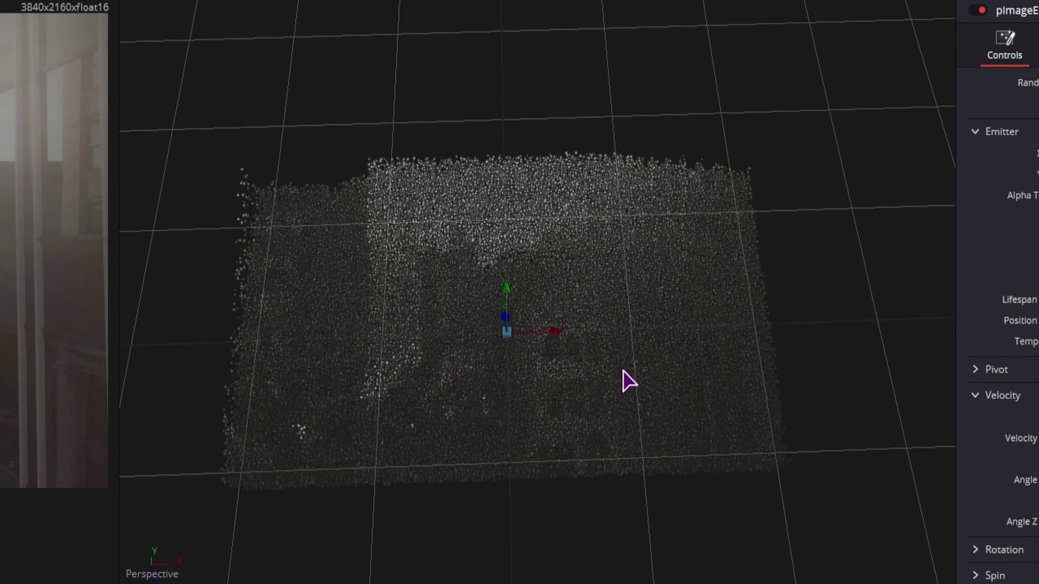
left_click_drag(623, 372, 626, 420)
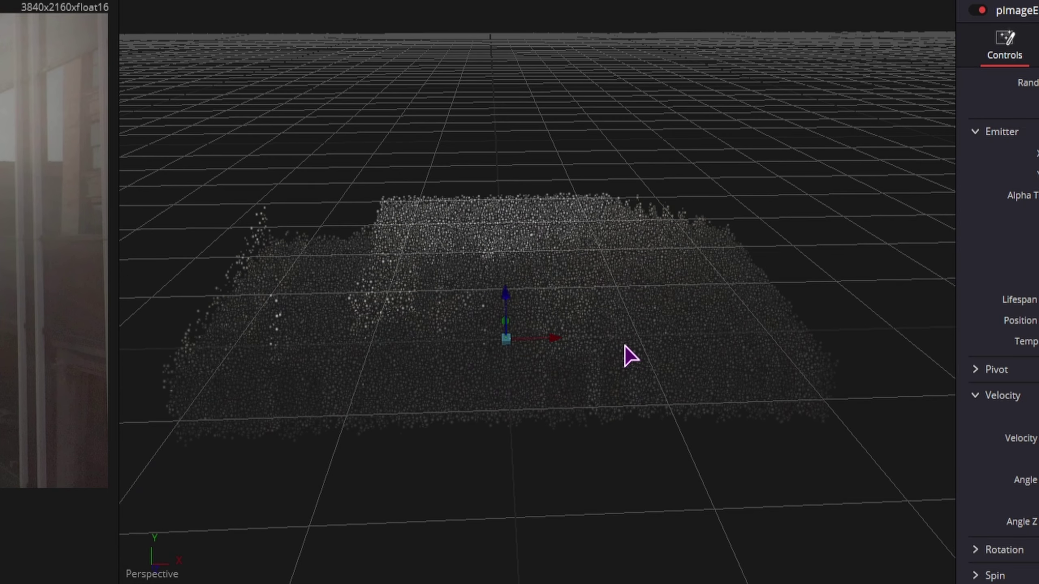
Open pCustom1's Position Y expression and orbit the 3D view to judge the cloud's depth.
left_click(553, 520)
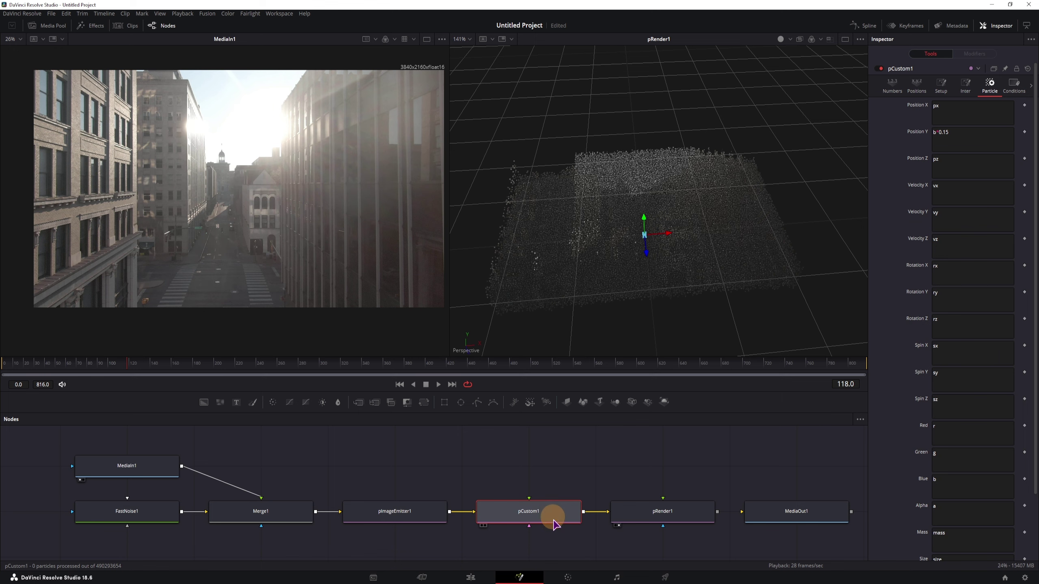
left_click(947, 131)
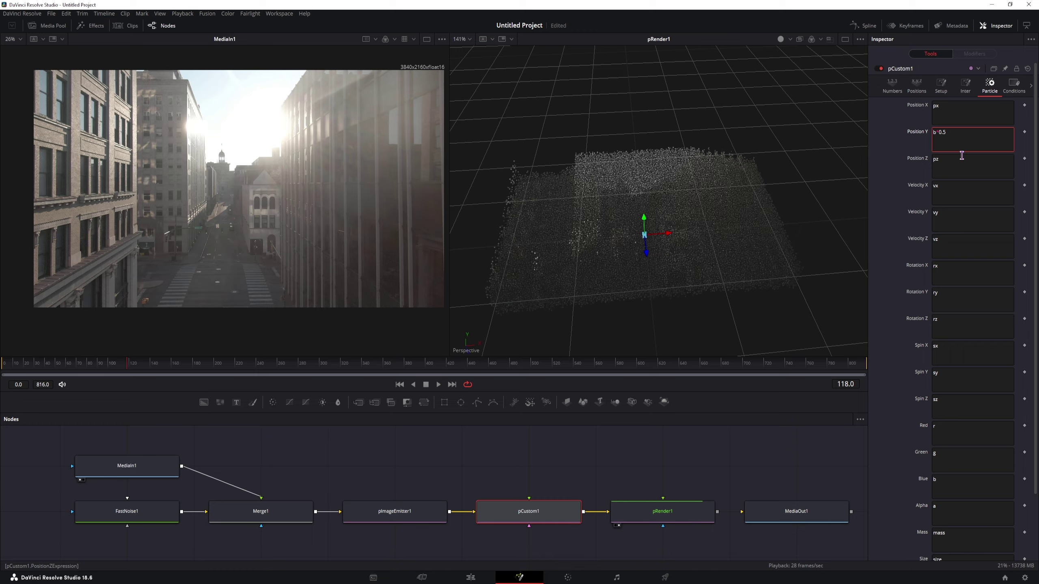
left_click_drag(712, 315, 691, 336)
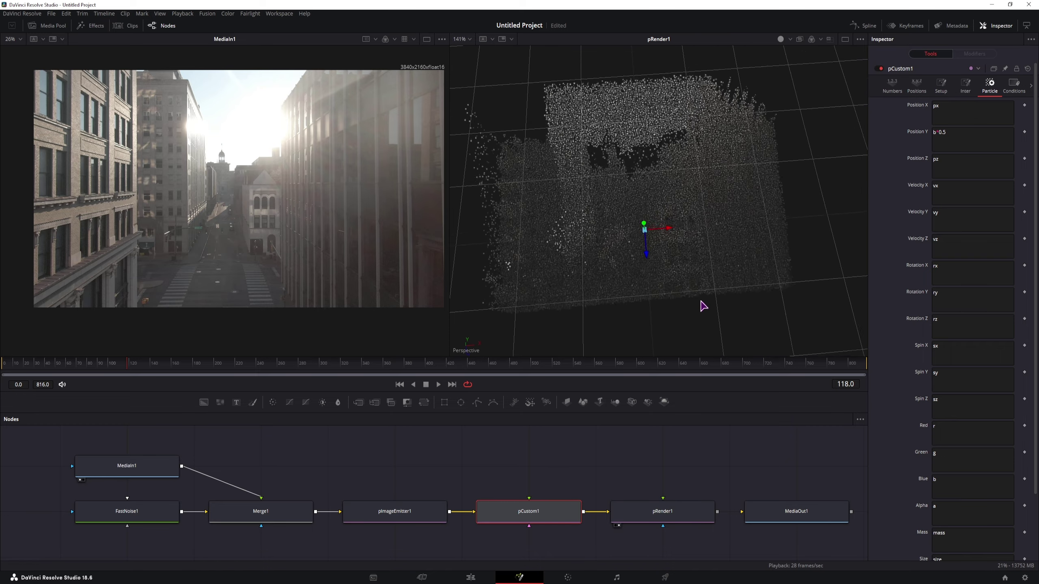
left_click_drag(735, 245, 782, 231)
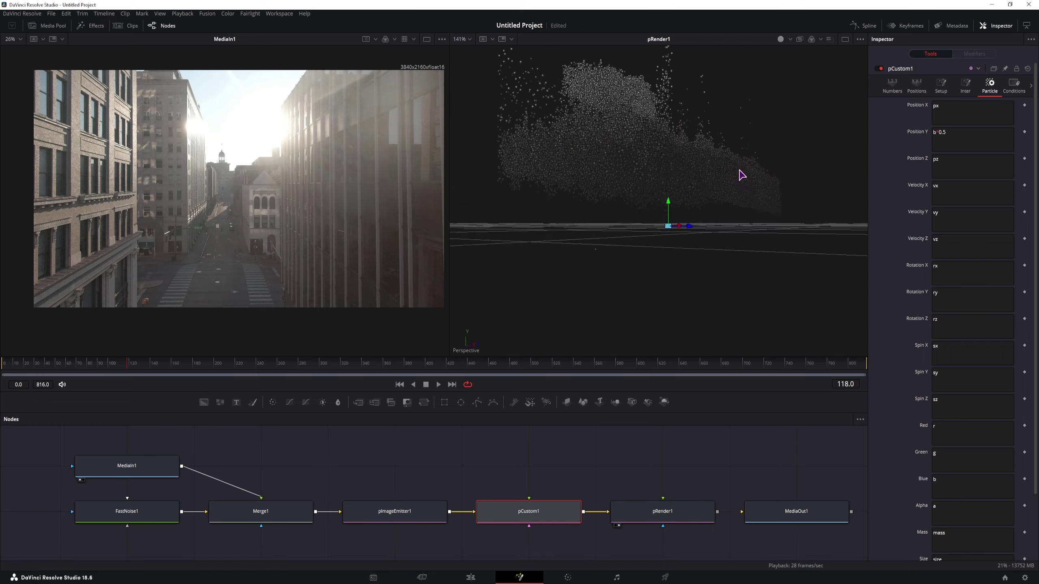
left_click_drag(711, 229, 563, 301)
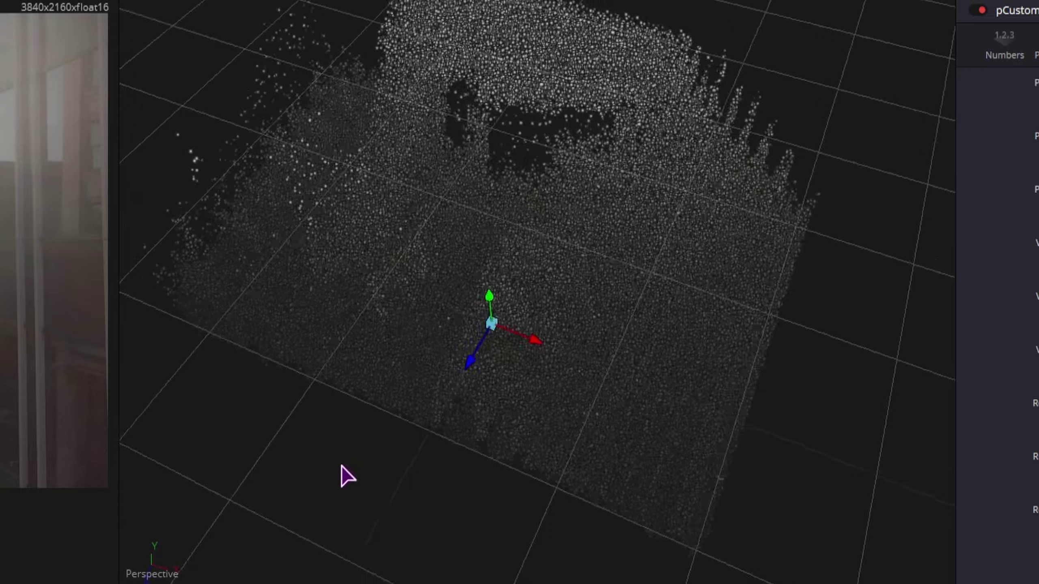
left_click_drag(342, 466, 466, 583)
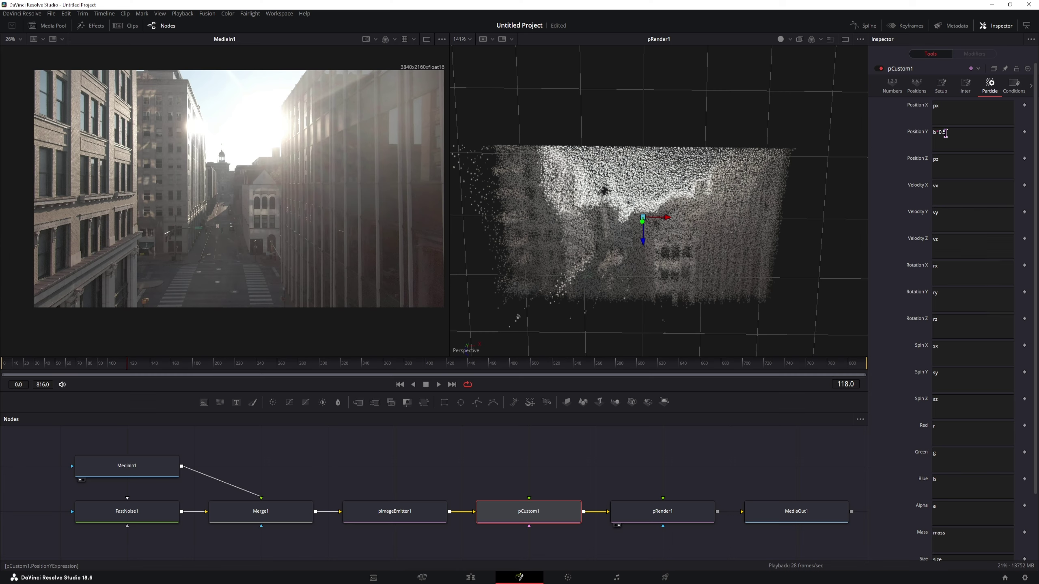
Revise the Position Y expression multiplier so it reads b*0.25.
left_click(948, 135)
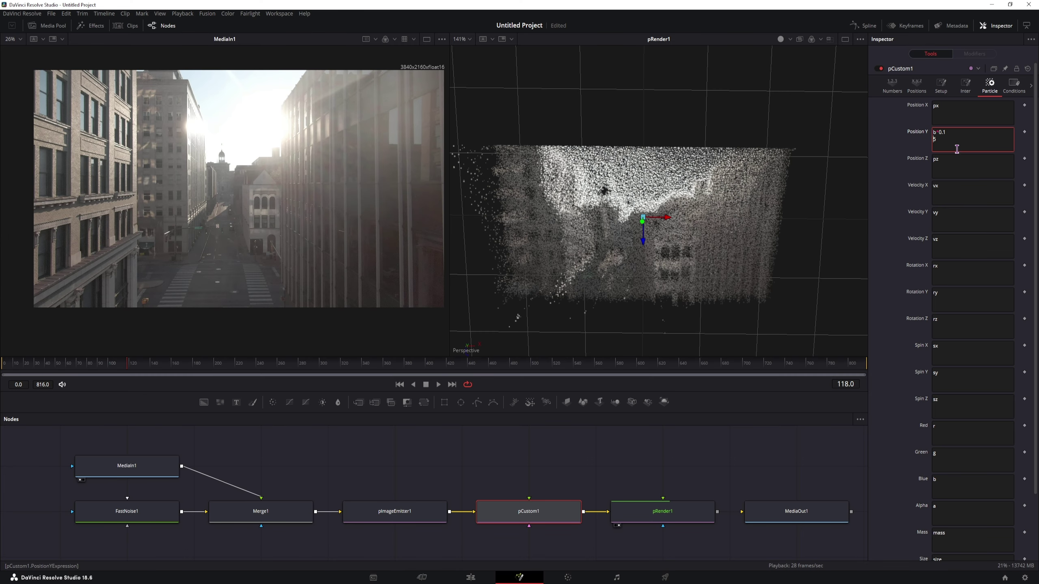
key("BackSpace")
key("BackSpace")
type("2")
key("Return")
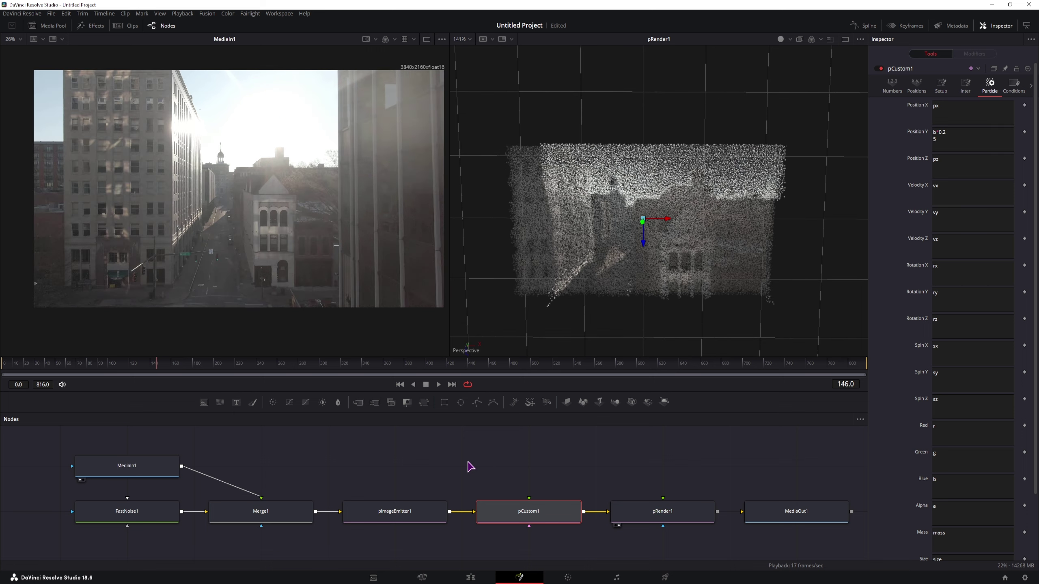
left_click(405, 515)
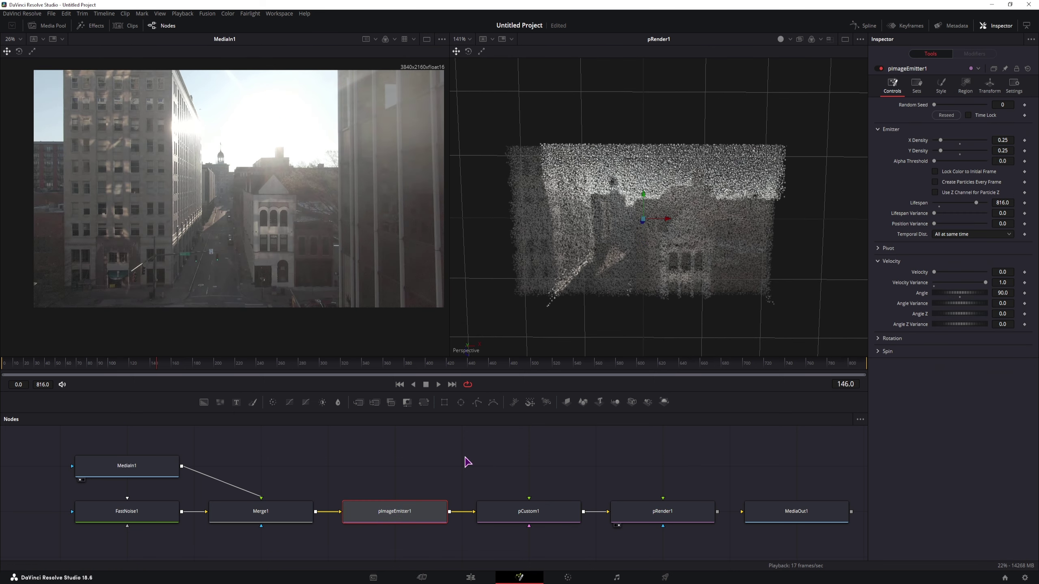
Set pImageEmitter1's particle Style to Bitmap.
left_click(941, 86)
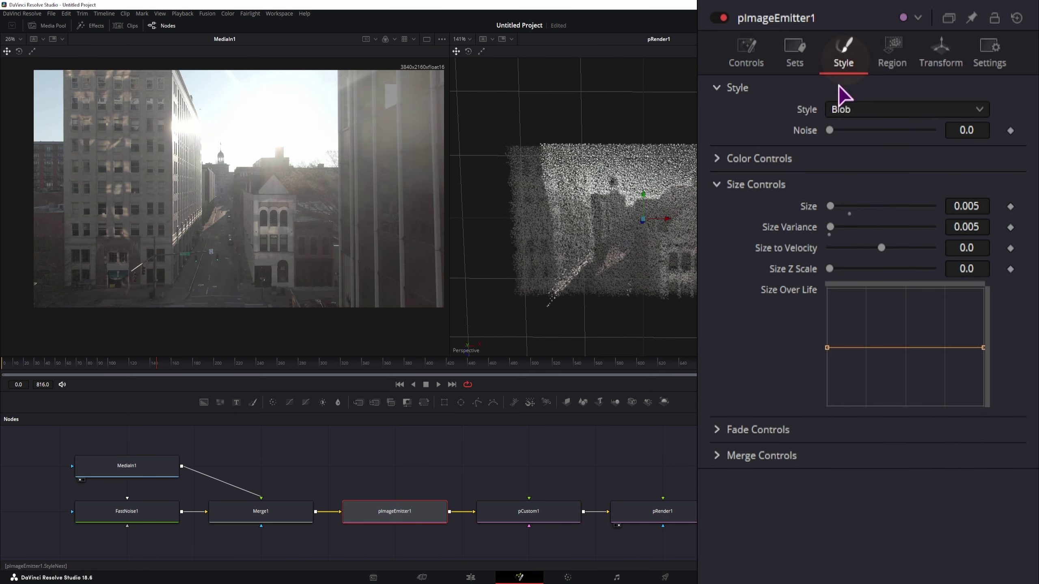
left_click(944, 114)
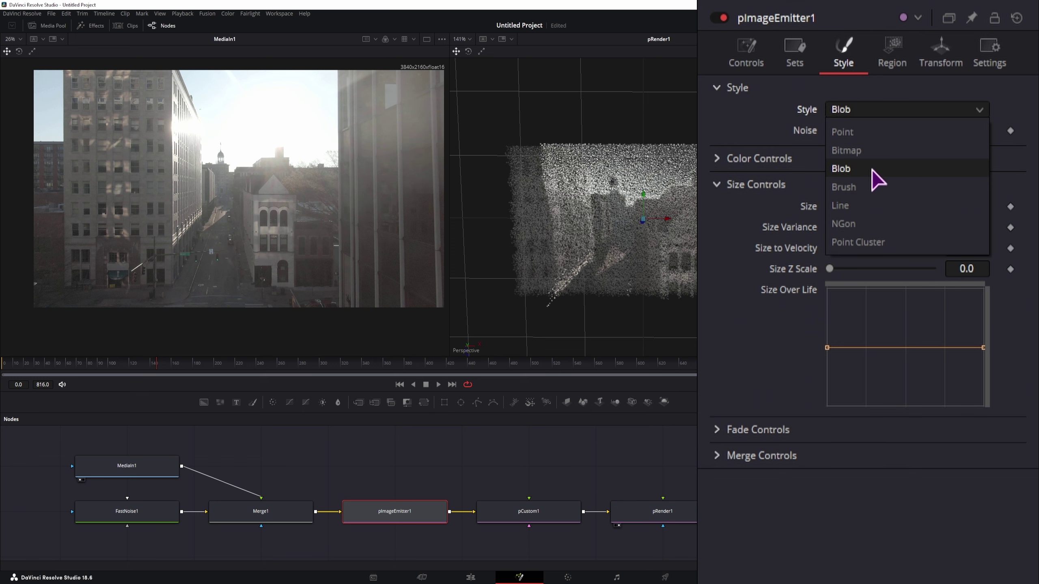
left_click(874, 154)
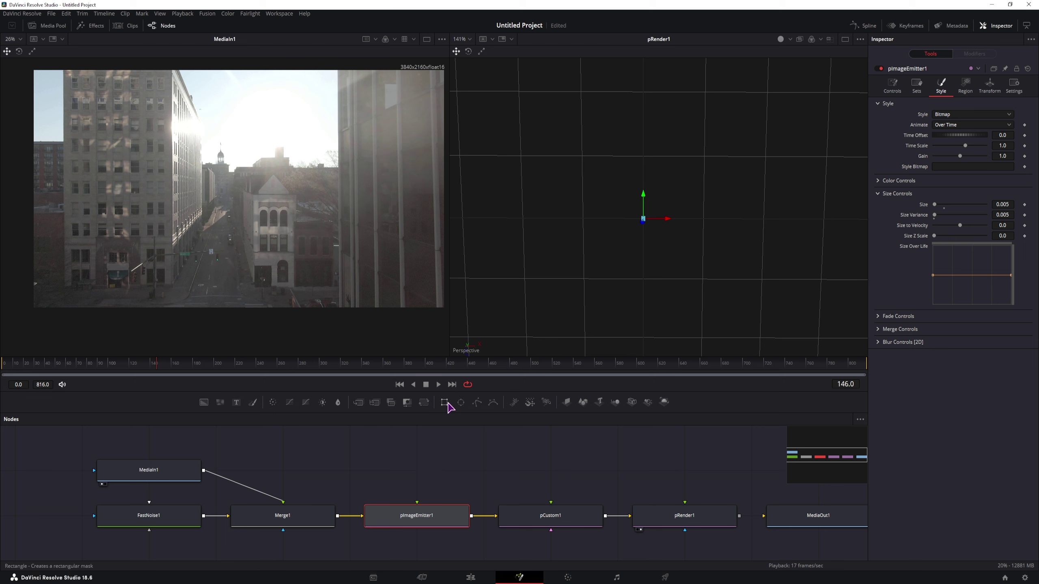
Add a Rectangle node, shrink it in the viewer, and insert a Background node after it.
left_click_drag(449, 406, 417, 501)
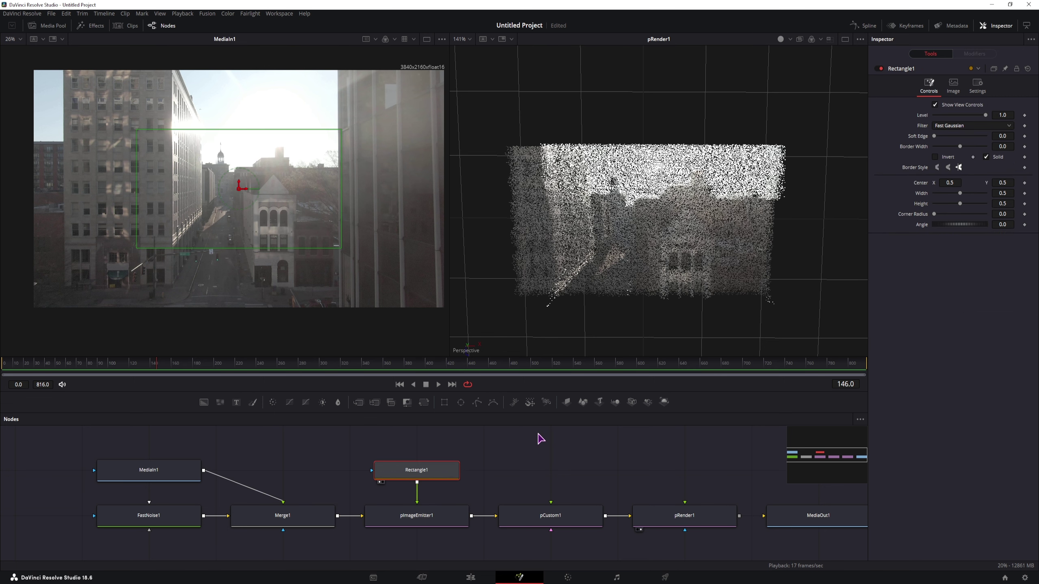
key("1")
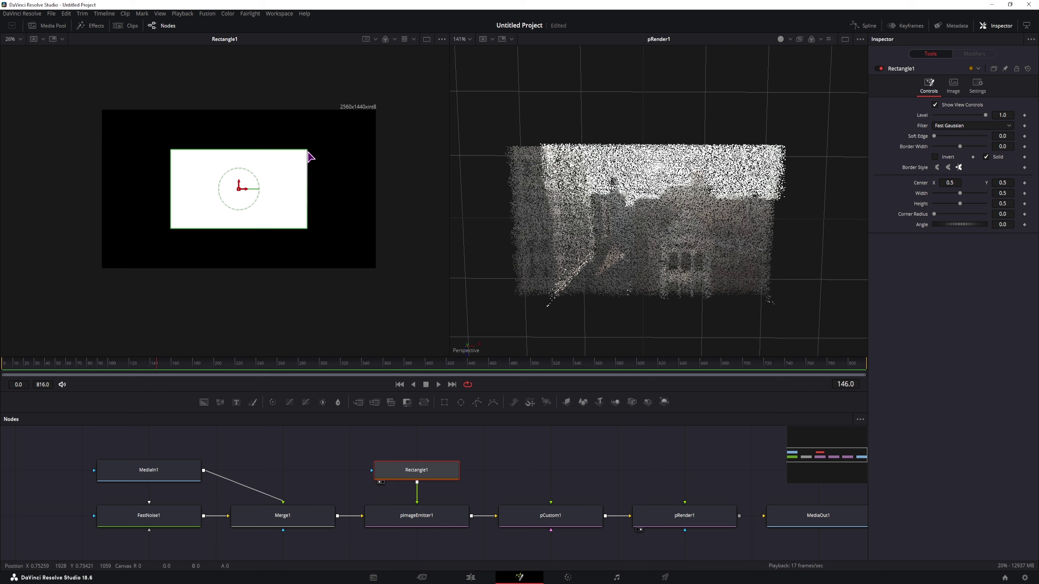
left_click_drag(308, 152, 278, 155)
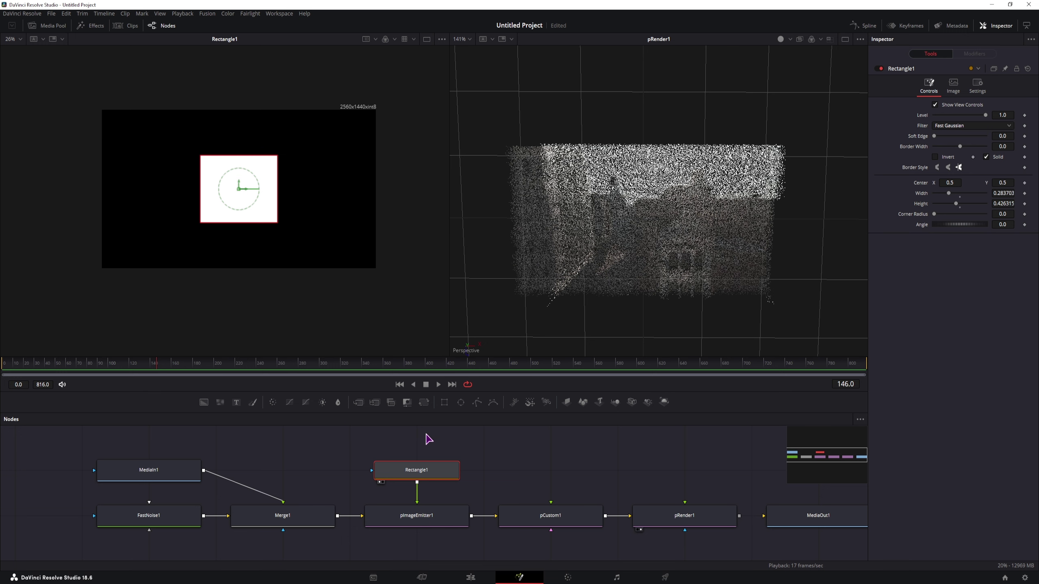
left_click_drag(203, 407, 448, 469)
Edit Background1's width and height with Auto Resolution off, then turn Auto Resolution back on.
left_click(953, 110)
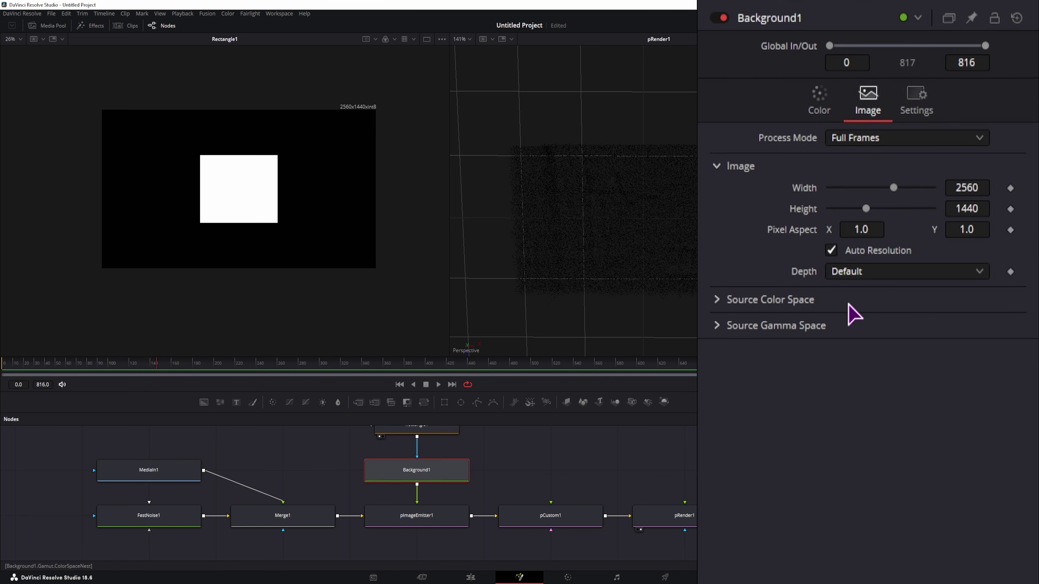
left_click(831, 251)
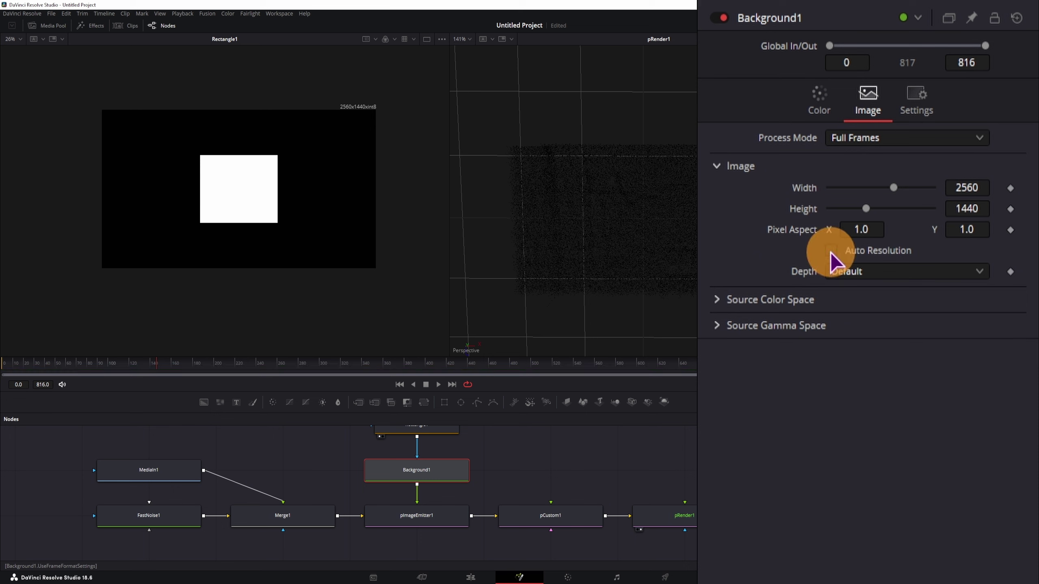
left_click(982, 187)
type("10")
left_click(979, 213)
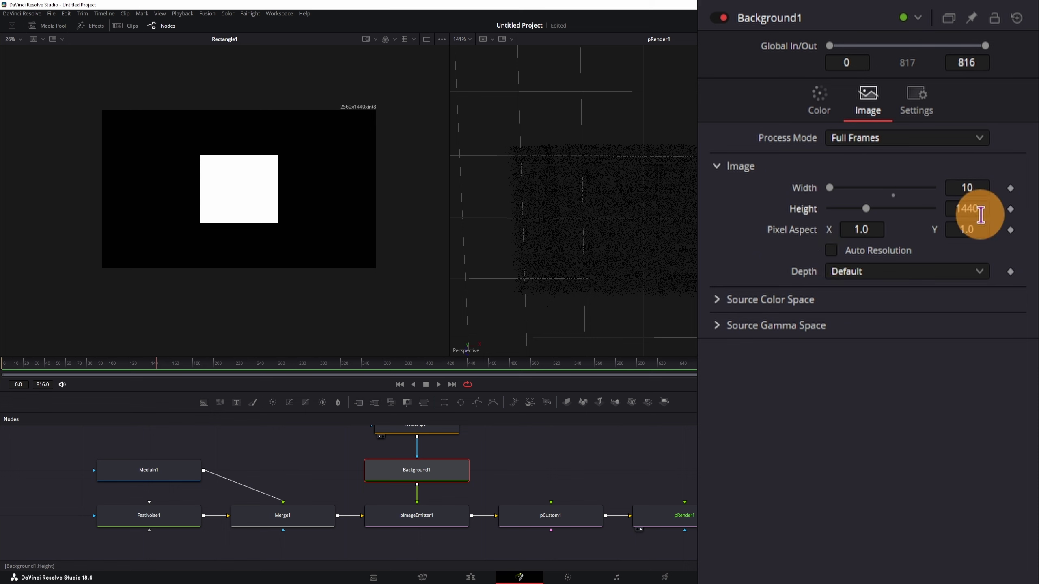
key("Tab")
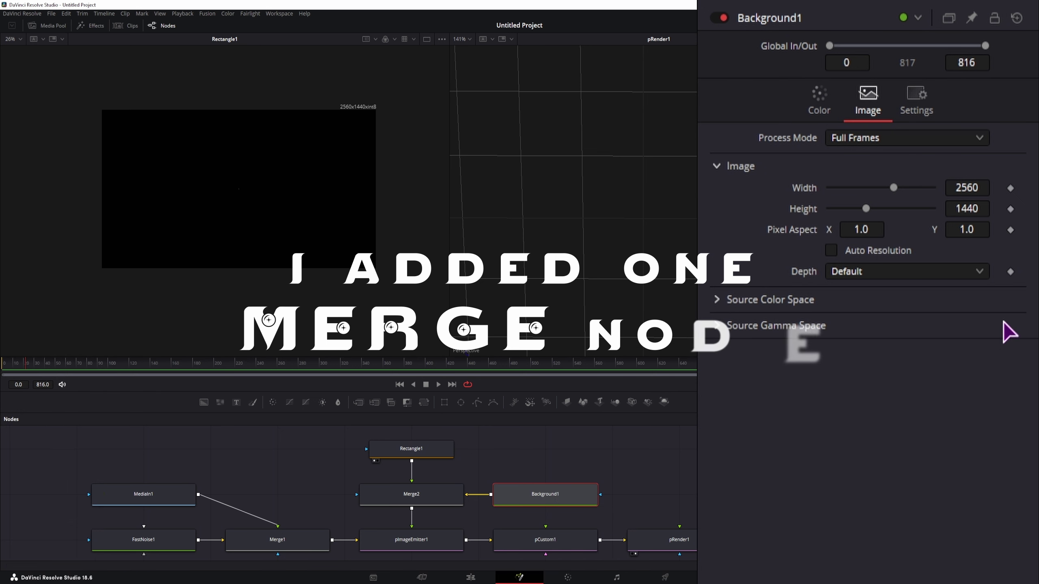
left_click(831, 250)
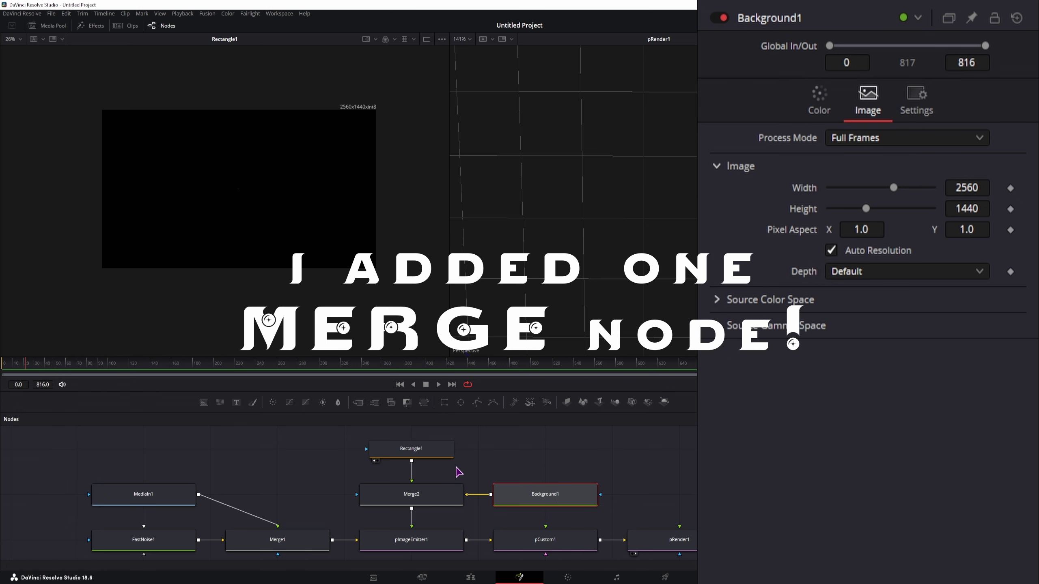
left_click(411, 449)
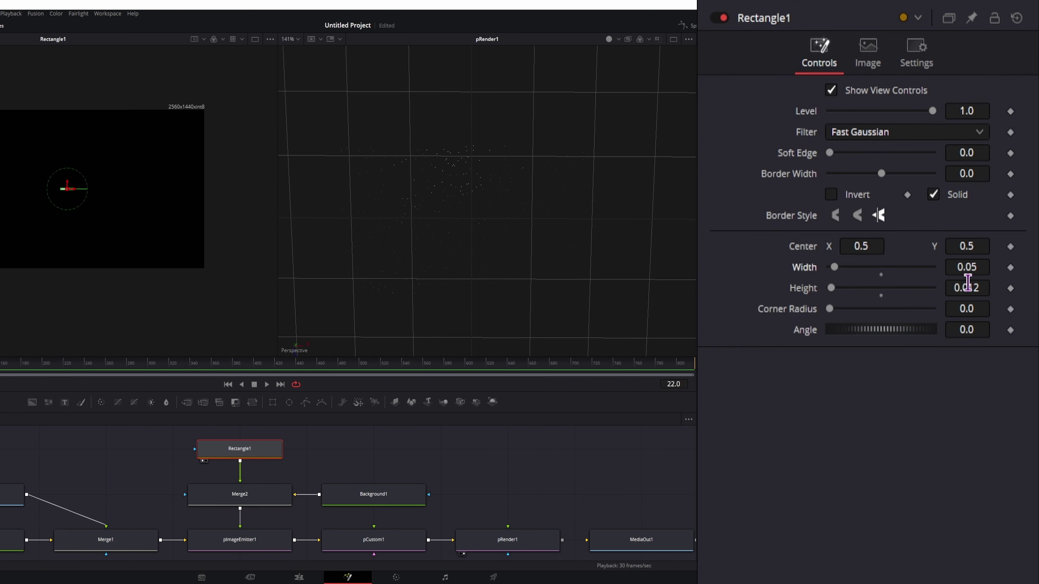
Enter new Width and Height values for Rectangle1 in its Controls.
mouse_move(964, 290)
left_mouse_down()
mouse_move(991, 283)
mouse_move(971, 264)
mouse_move(986, 290)
mouse_move(979, 278)
mouse_move(946, 295)
left_mouse_up()
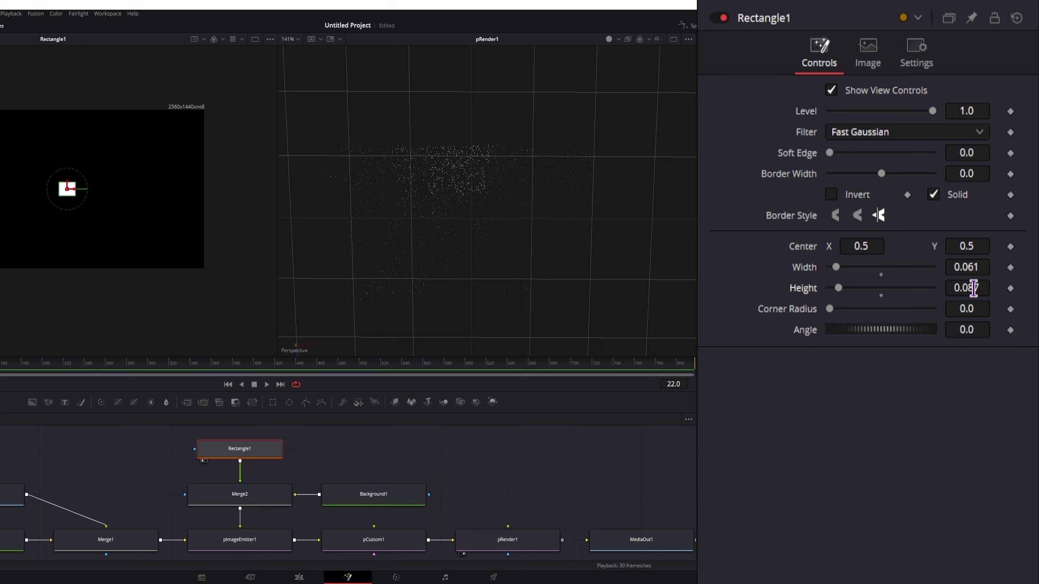
left_click(989, 290)
left_click(984, 269)
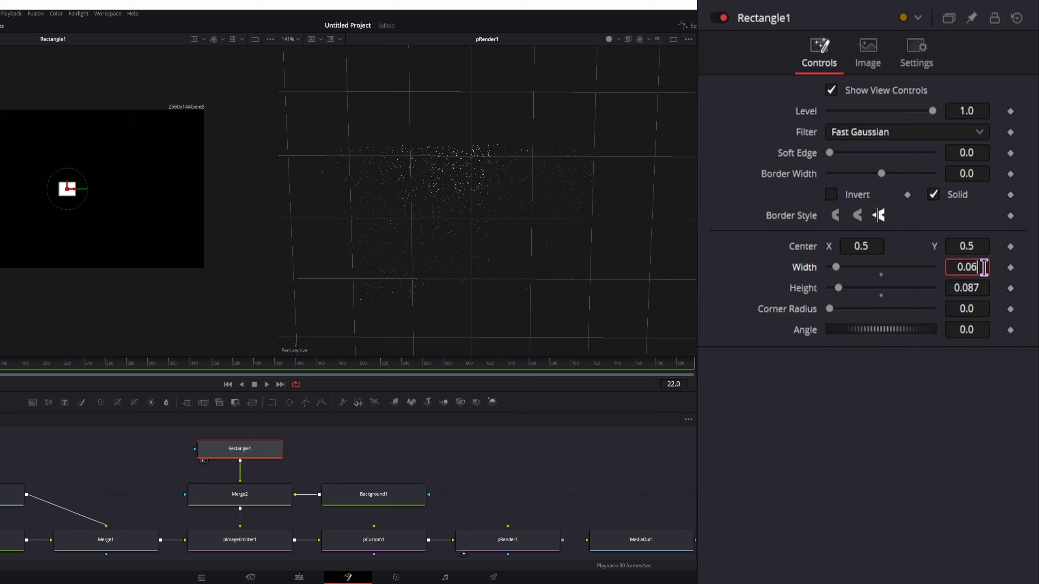
key("BackSpace")
key("BackSpace")
type("2")
key("Tab")
type("0.1")
key("Tab")
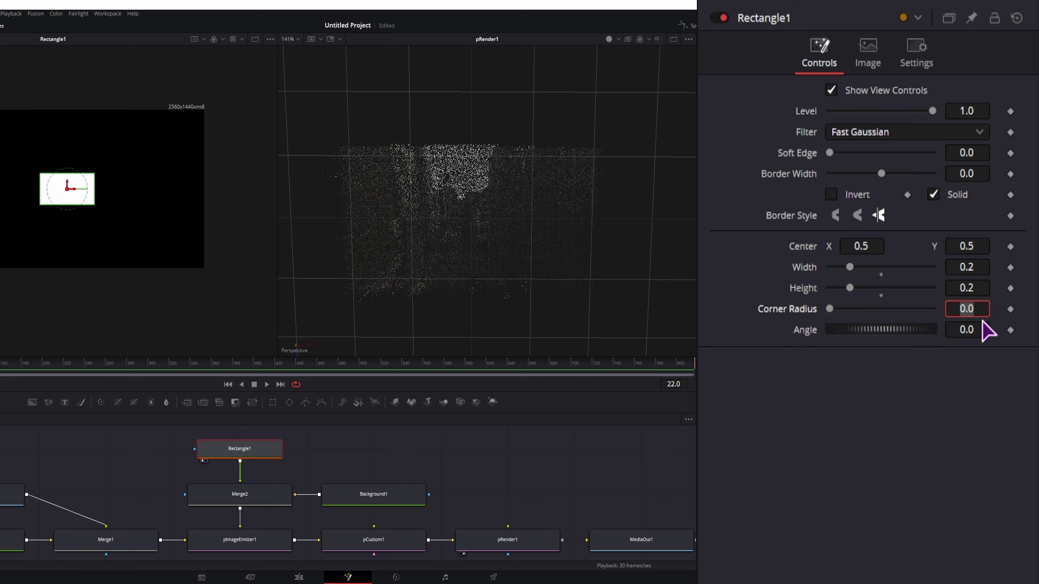
left_click(970, 267)
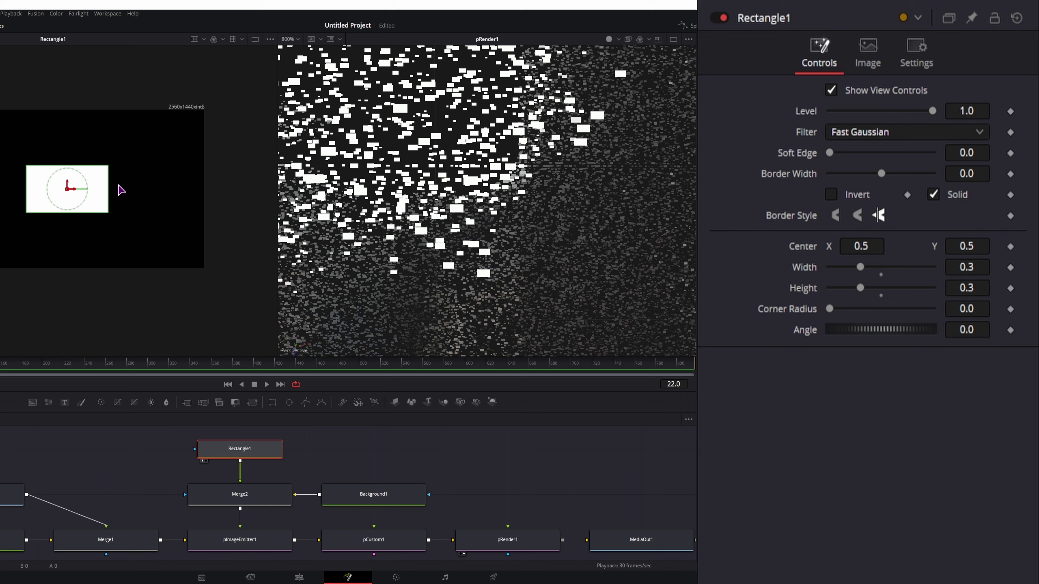
Stretch the rectangle to about 0.536842 high and zoom the pRender1 viewer out.
left_click_drag(90, 170, 90, 146)
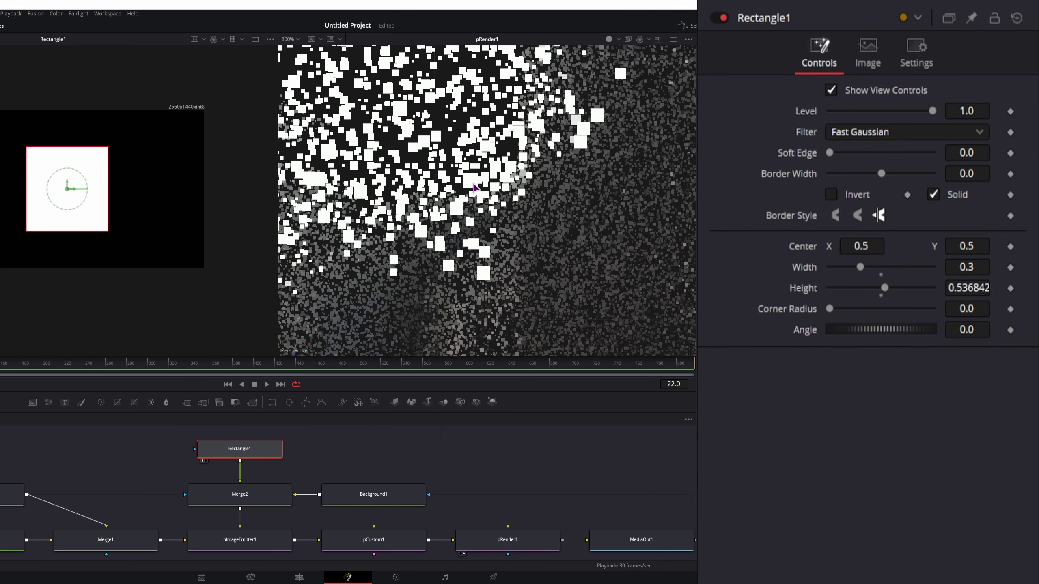
scroll(482, 218, "down", 2)
scroll(482, 219, "down", 2)
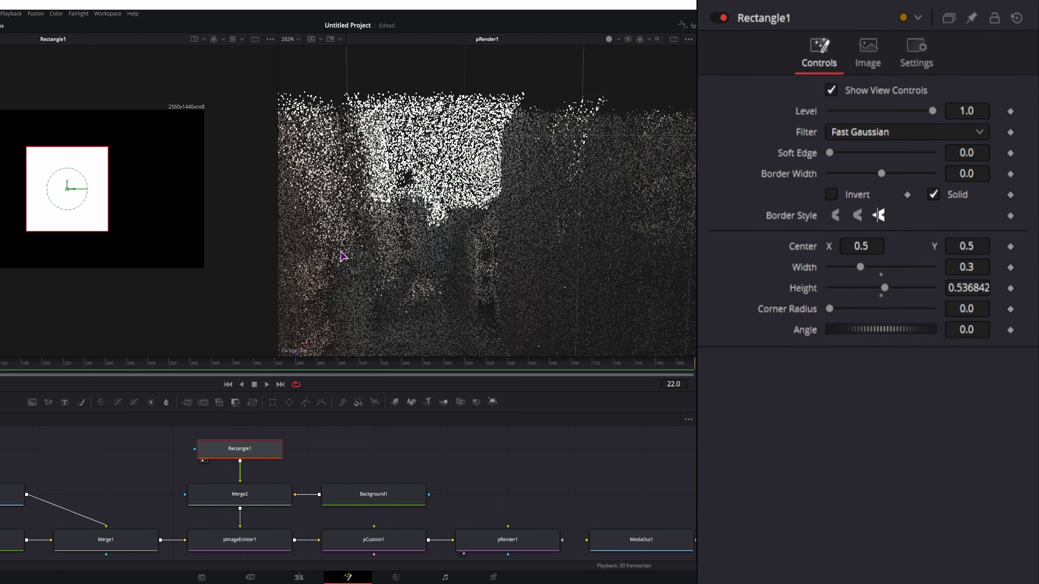
scroll(344, 254, "down", 2)
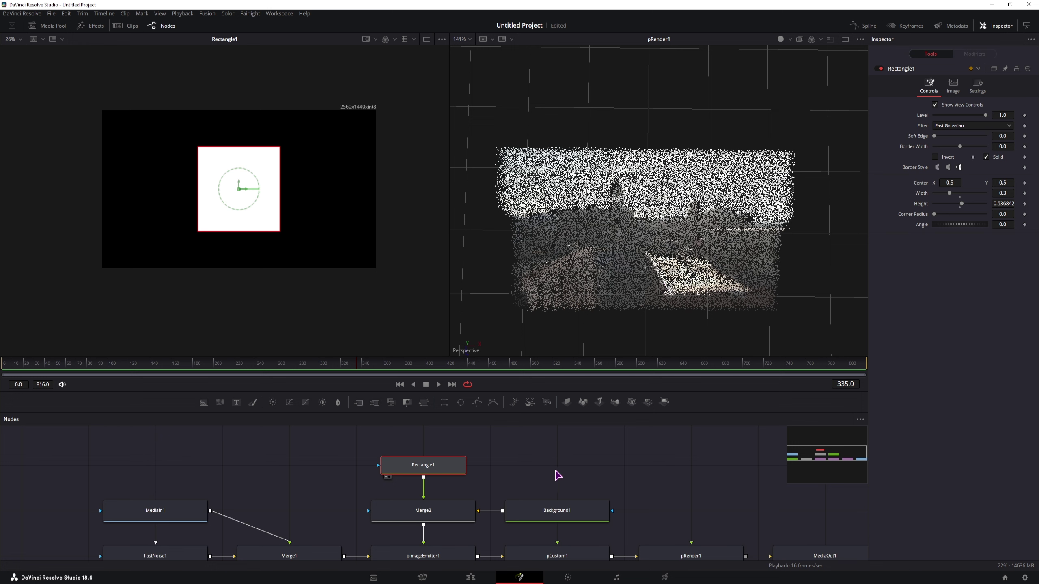
Add an sNGon hexagon node from Effects > Tools > Shape, moving Rectangle1 aside.
left_click(93, 26)
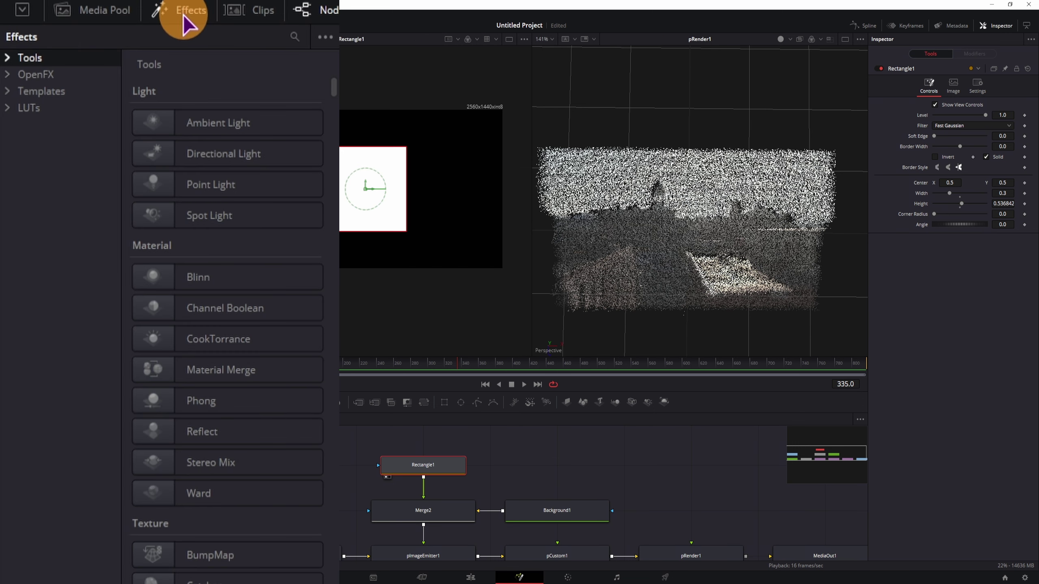
left_click(9, 58)
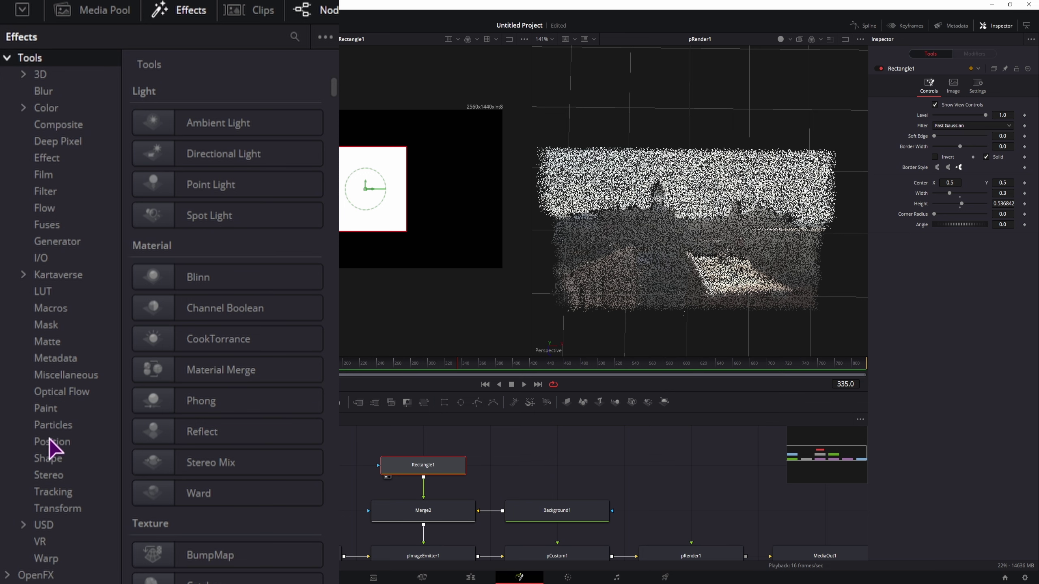
left_click(48, 458)
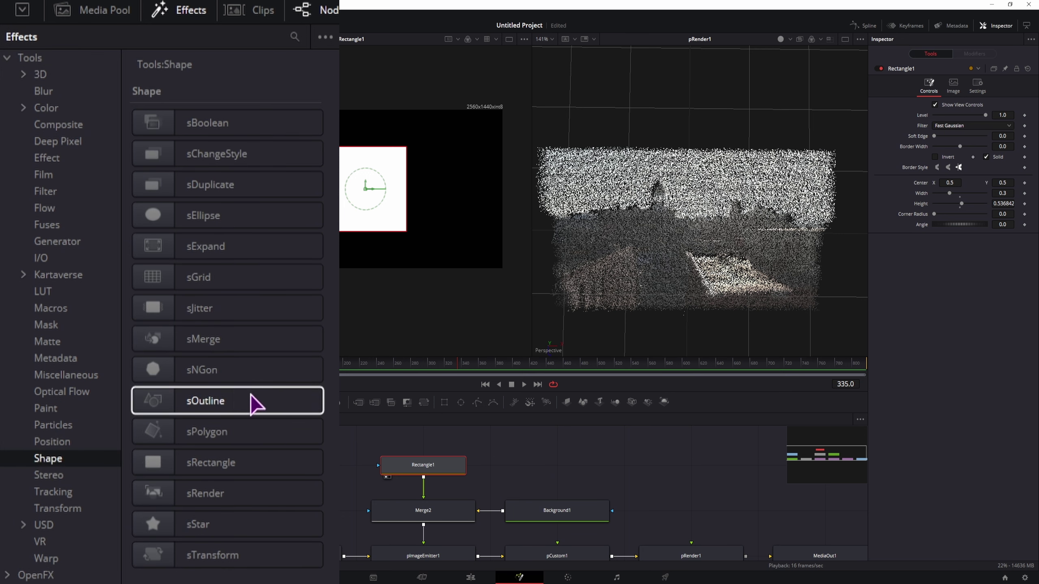
left_click_drag(204, 374, 309, 466)
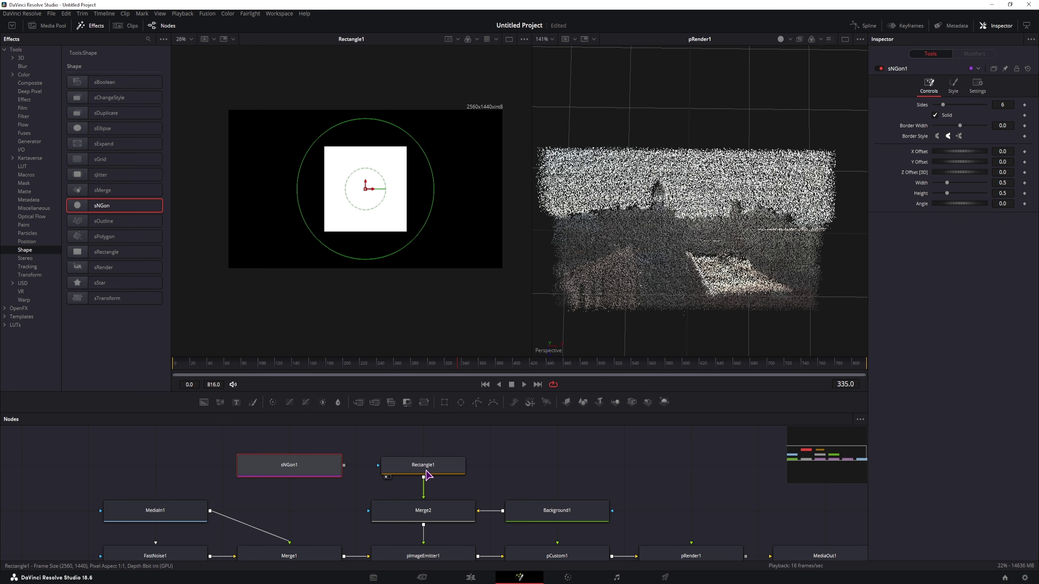
left_click_drag(430, 471, 637, 459)
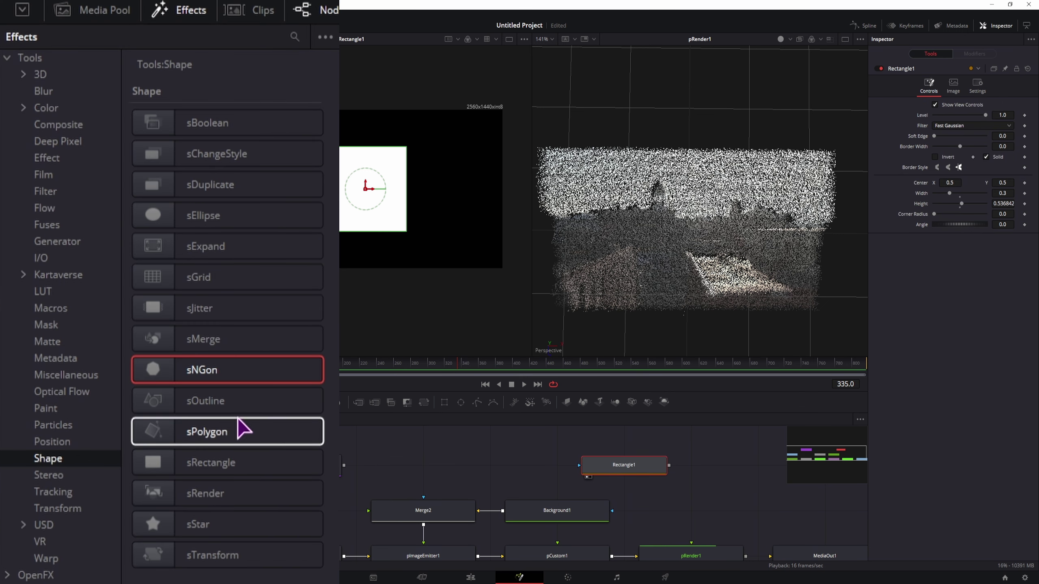
Add an sRender node and view the sNGon1 hexagon in the viewer.
left_click_drag(214, 494, 344, 467)
left_click(327, 465)
key("1")
scroll(736, 493, "right", 3)
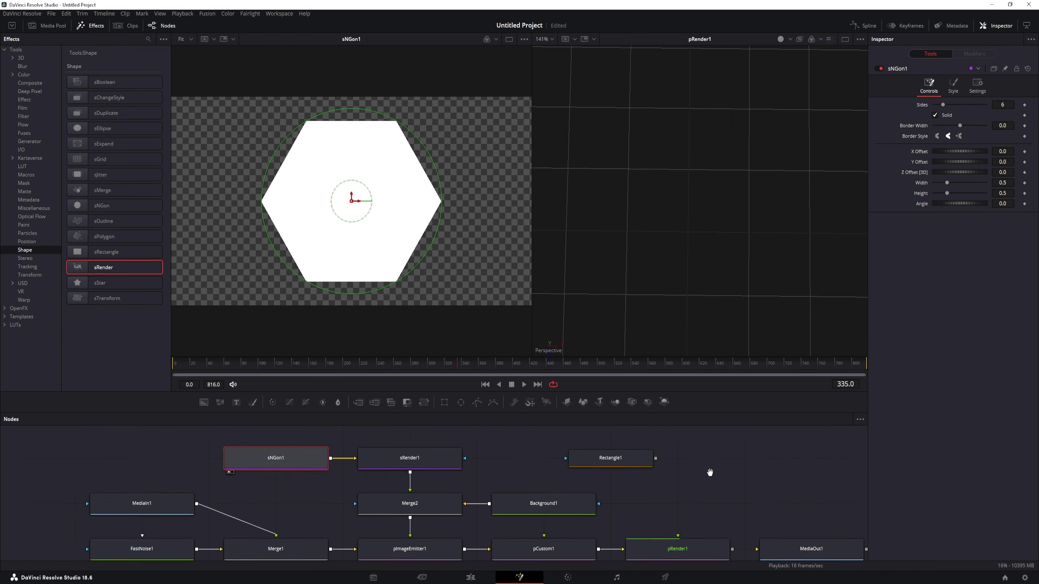
scroll(630, 207, "up", 10)
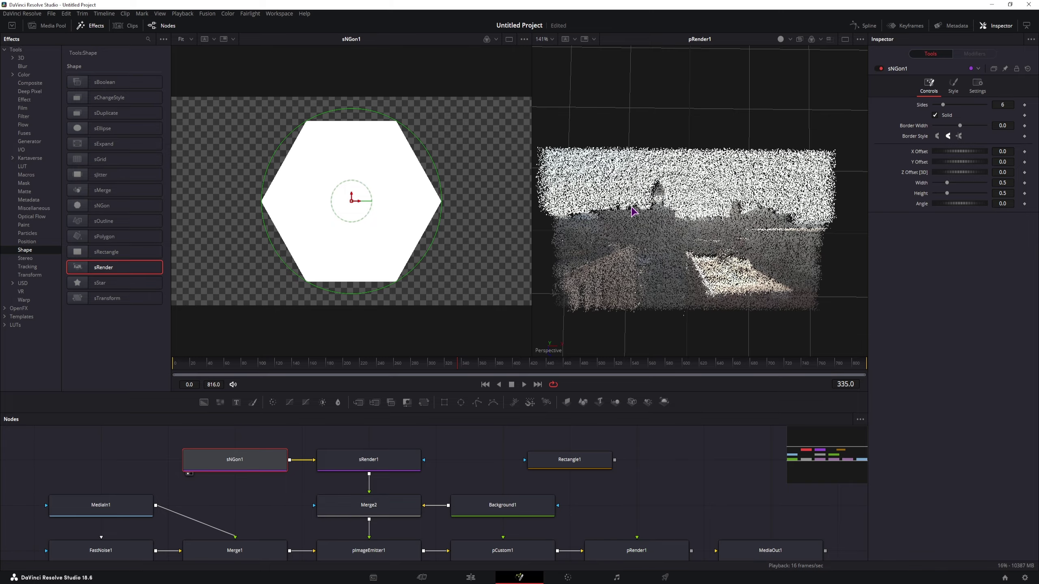
scroll(622, 199, "up", 3)
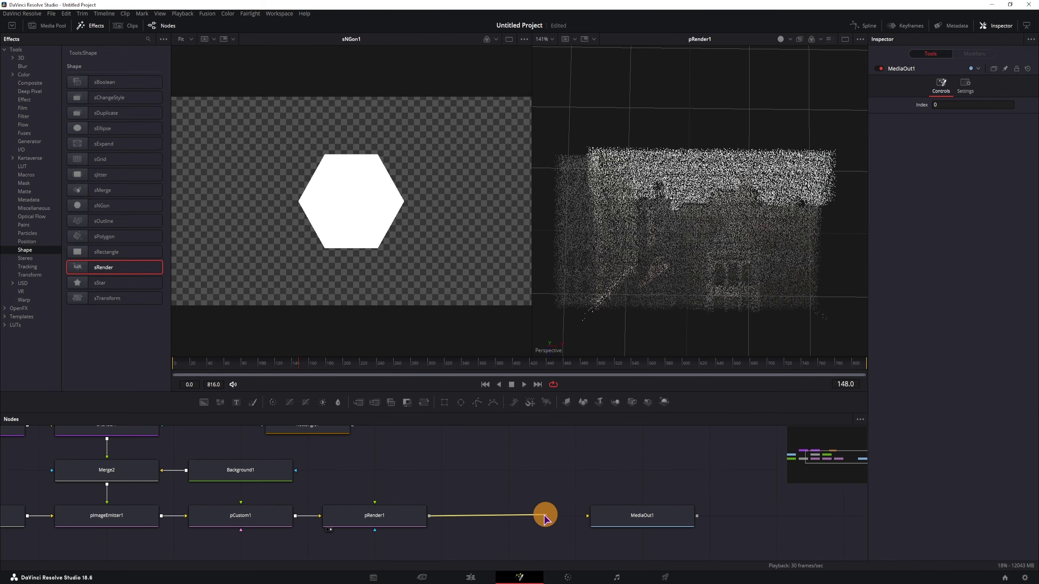
Set pRender1's Output Mode to 2D.
left_click_drag(545, 515, 584, 517)
left_click_drag(430, 519, 608, 516)
left_click(414, 515)
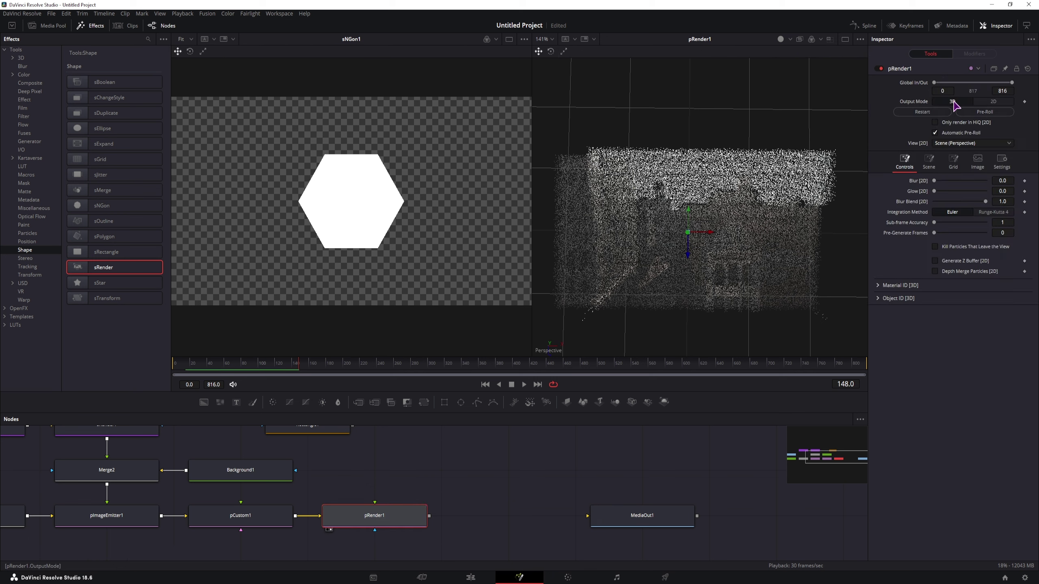
left_click(997, 102)
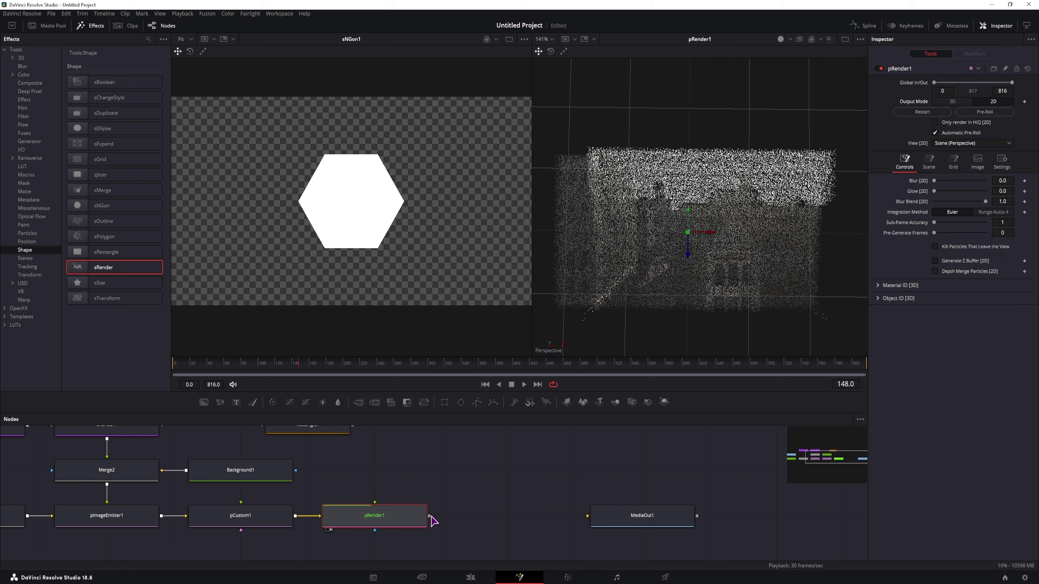
Connect pRender1 to MediaOut1 and view the flat 2560×1440 particle render.
left_click_drag(429, 516, 592, 520)
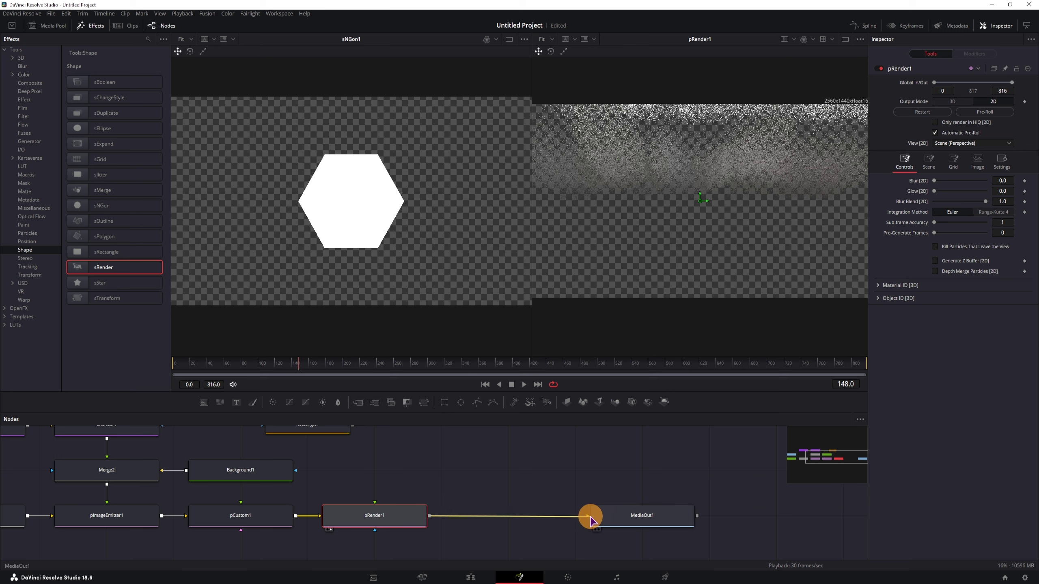
left_click(593, 520)
scroll(697, 238, "down", 2)
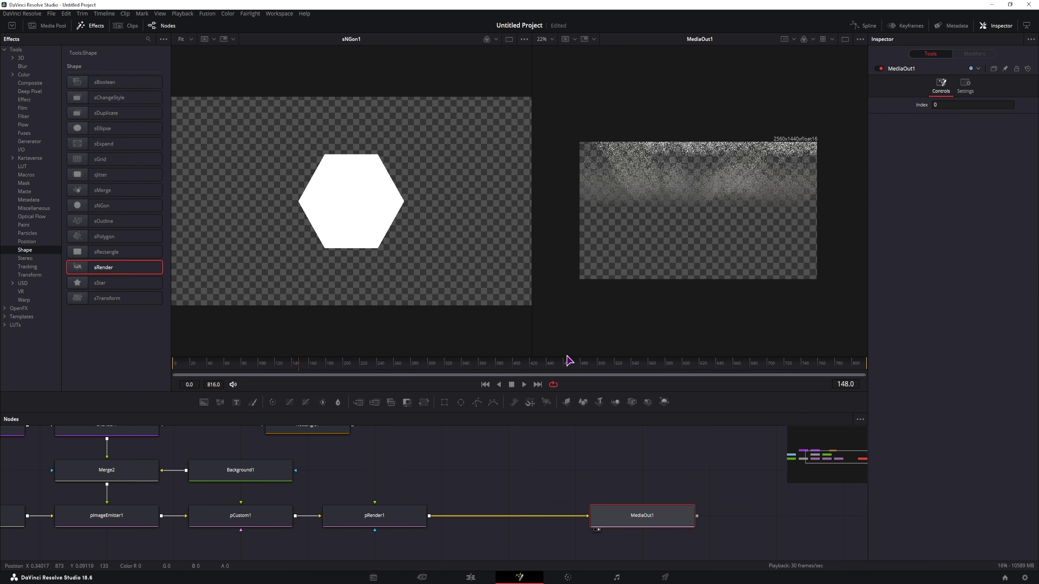
left_click(409, 516)
key("1")
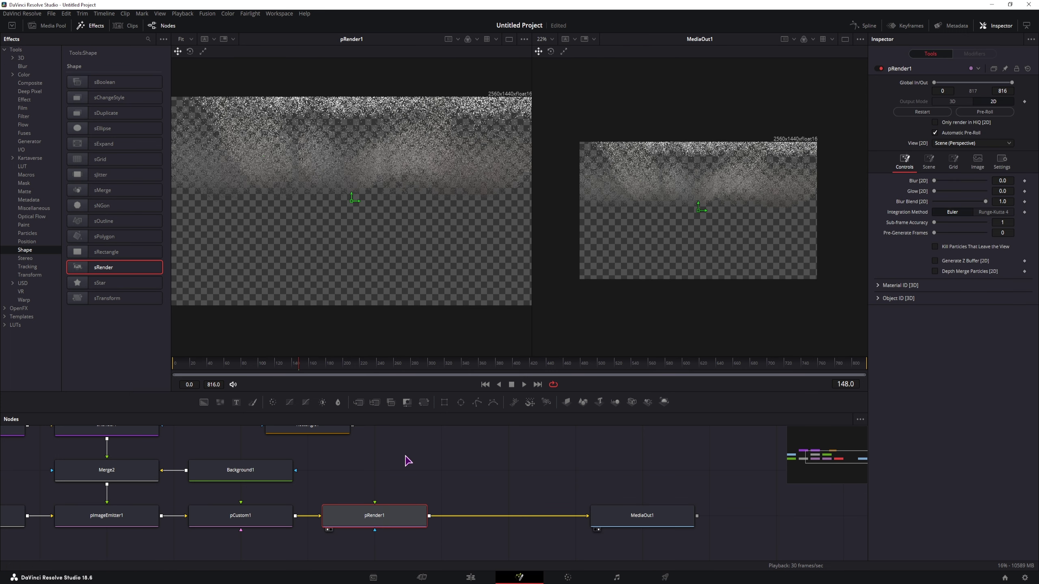
scroll(407, 461, "down", 2)
left_click(478, 461)
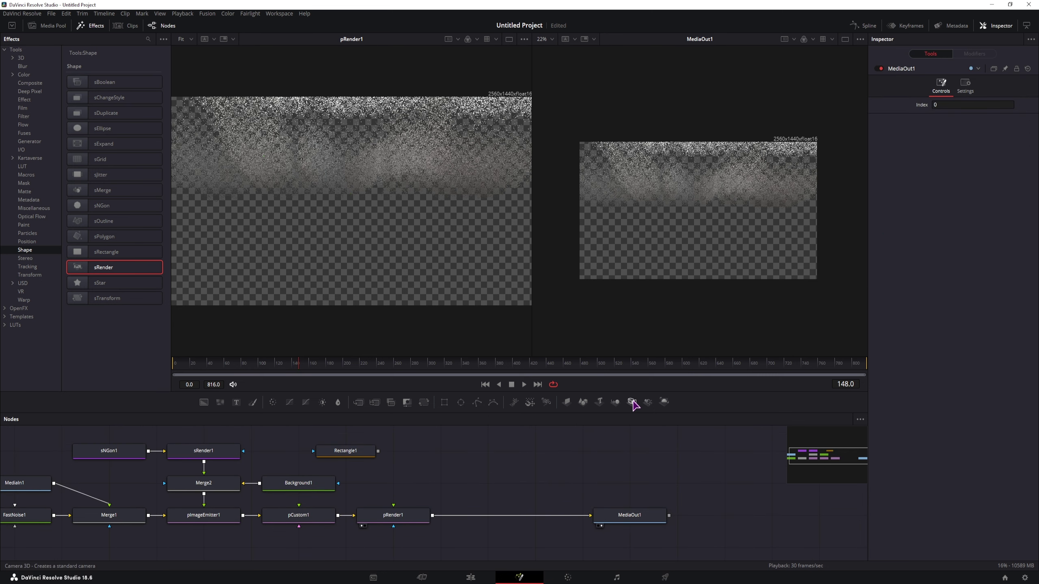
Add Camera 3D and Renderer 3D nodes and switch pRender1 back to 3D output.
left_click_drag(632, 403, 502, 465)
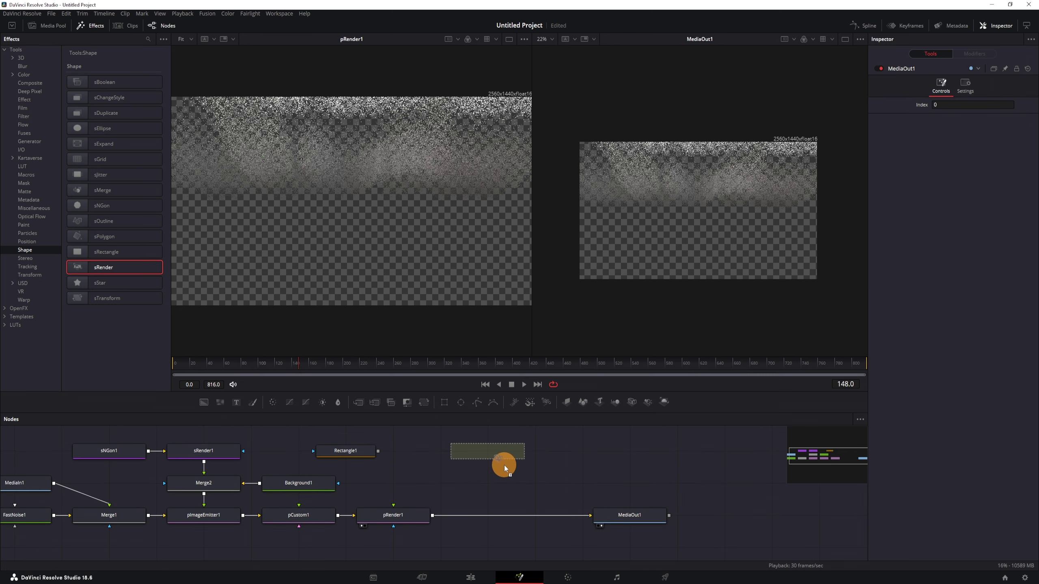
left_click_drag(665, 403, 564, 480)
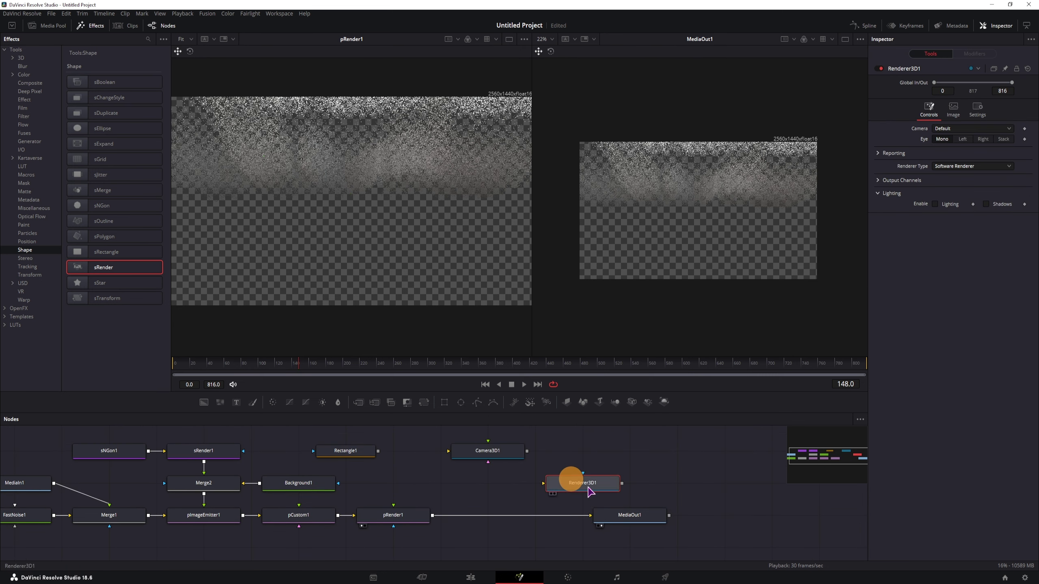
left_click_drag(629, 516, 471, 506)
left_click(400, 515)
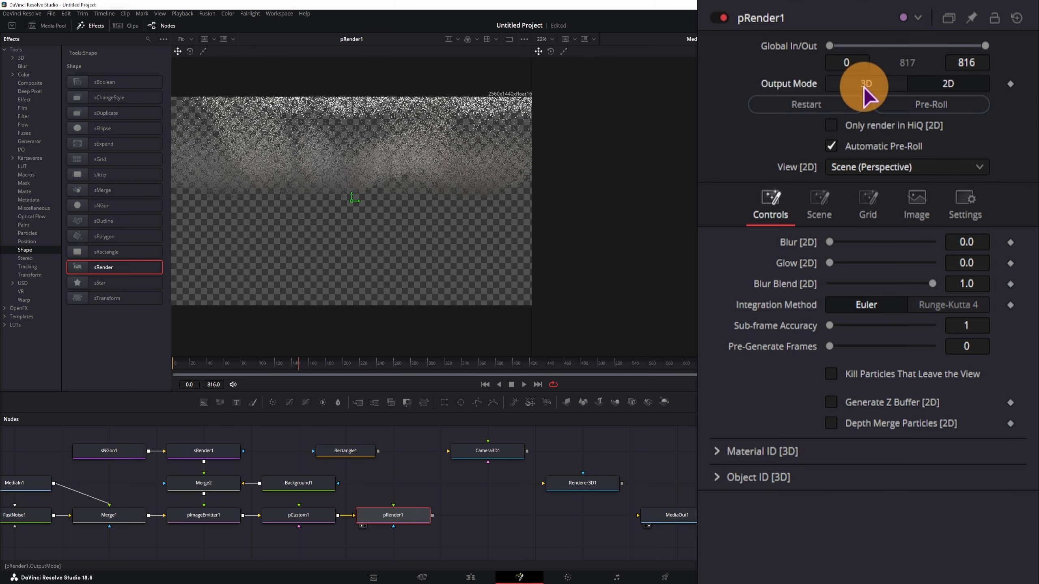
left_click(863, 86)
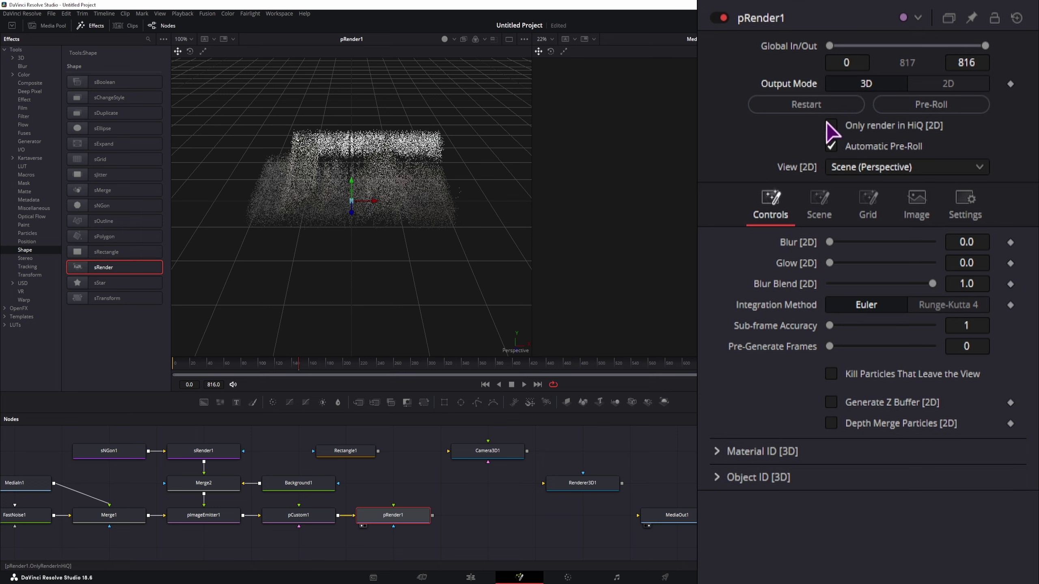
Merge pRender1 and Camera3D1 in Merge3D1, feeding Renderer3D1 into MediaOut1.
left_click_drag(616, 401, 440, 520)
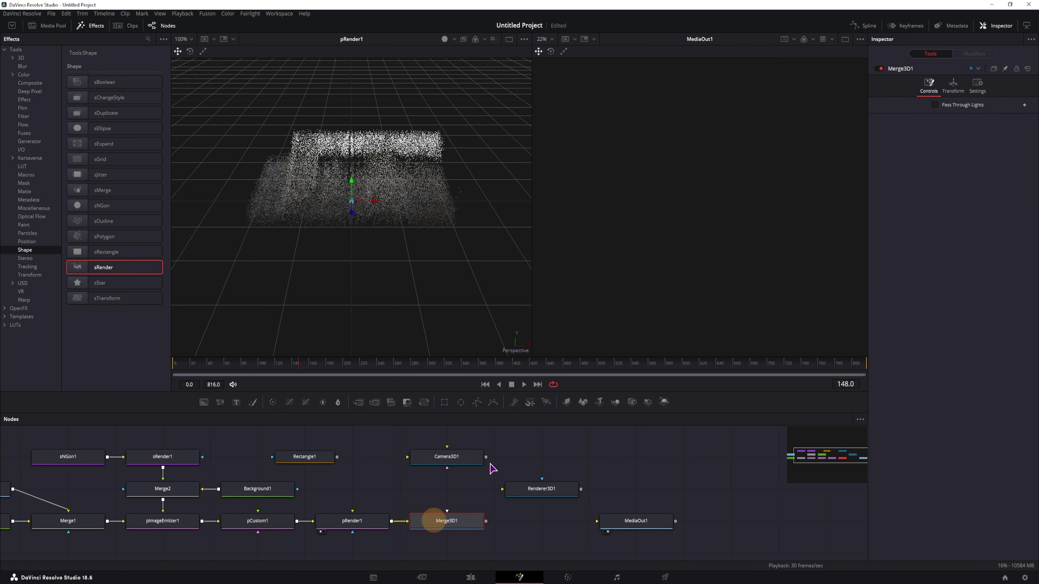
left_click_drag(485, 457, 447, 517)
left_click_drag(533, 491, 503, 523)
left_click_drag(581, 522, 596, 523)
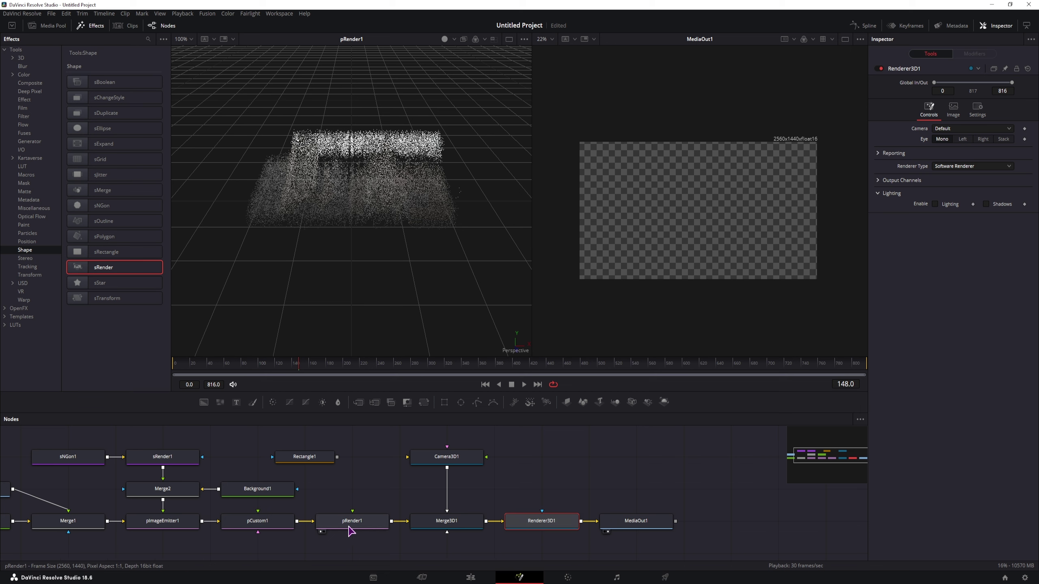
left_click_drag(350, 548, 567, 439)
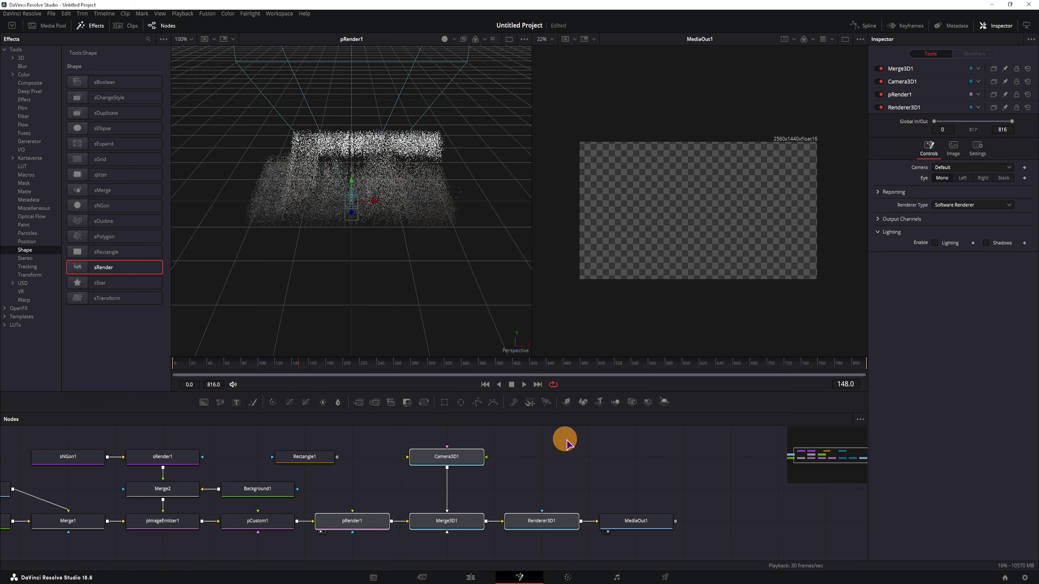
left_click(652, 518)
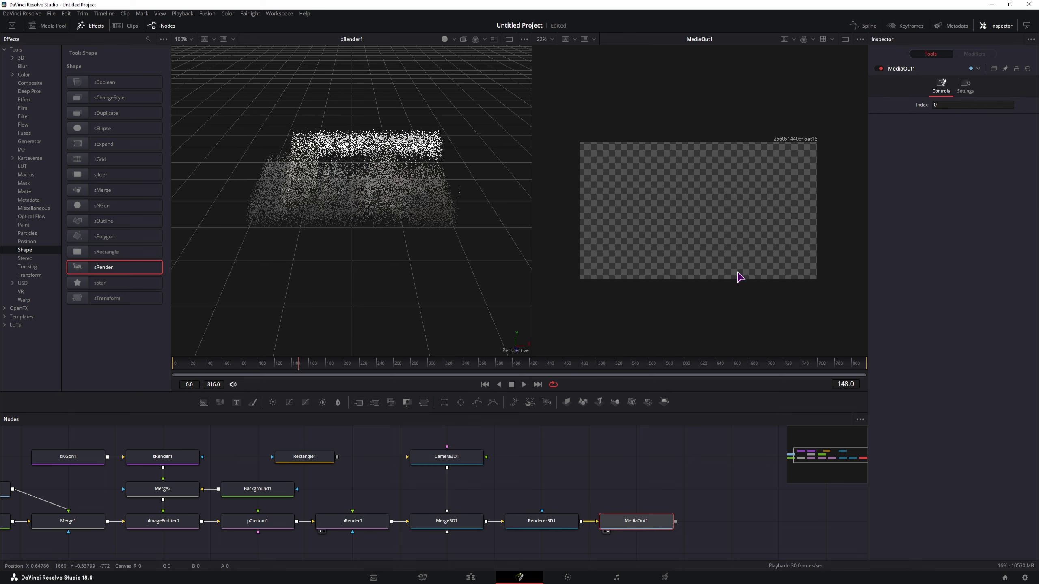
left_click(447, 529)
Orbit around the merged particle cloud and camera in 3D, then select Camera3D1.
key("1")
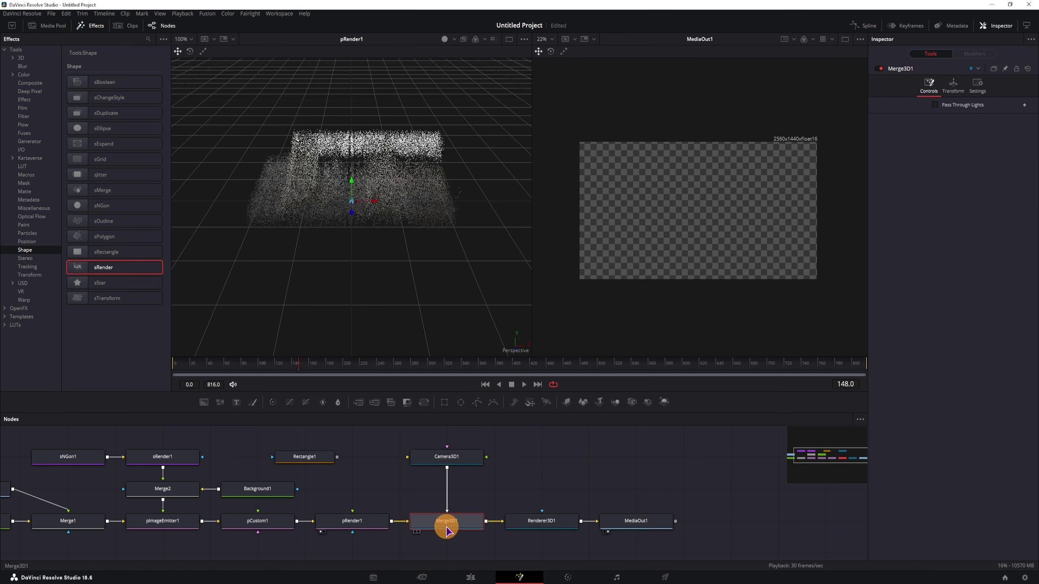
left_click_drag(432, 279, 436, 320)
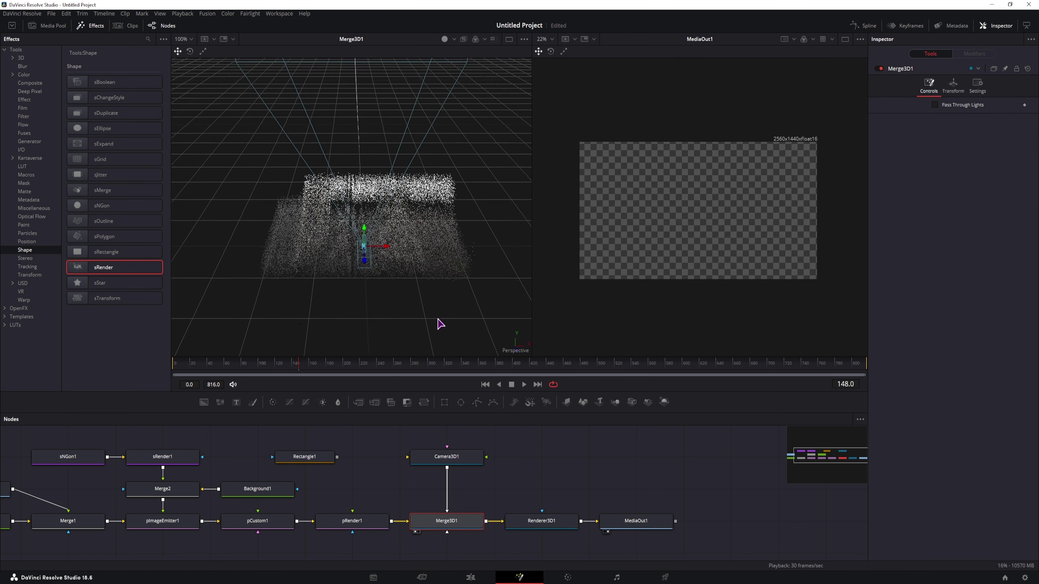
left_click_drag(370, 341, 560, 274)
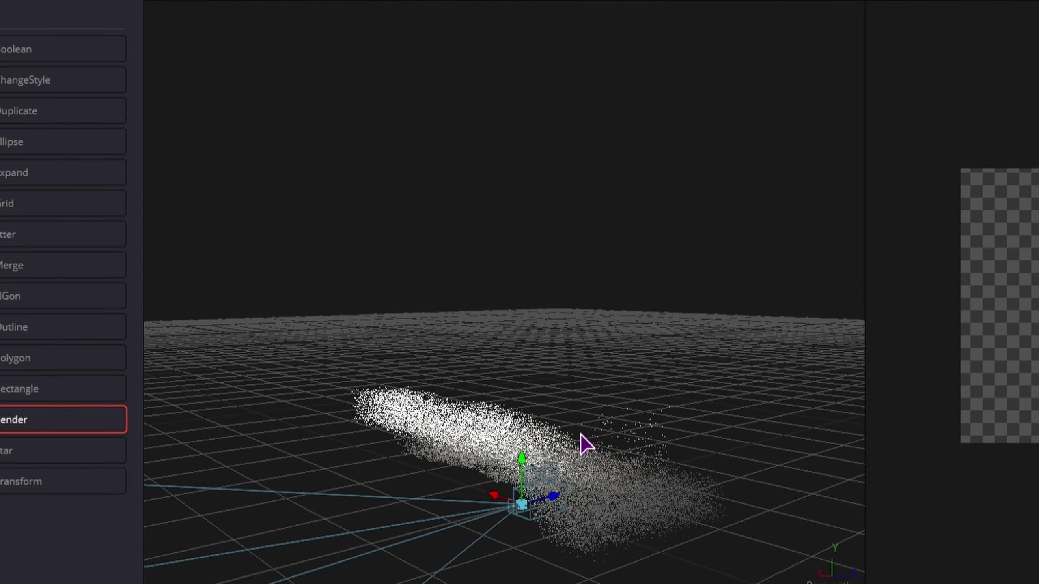
left_click_drag(586, 444, 274, 256)
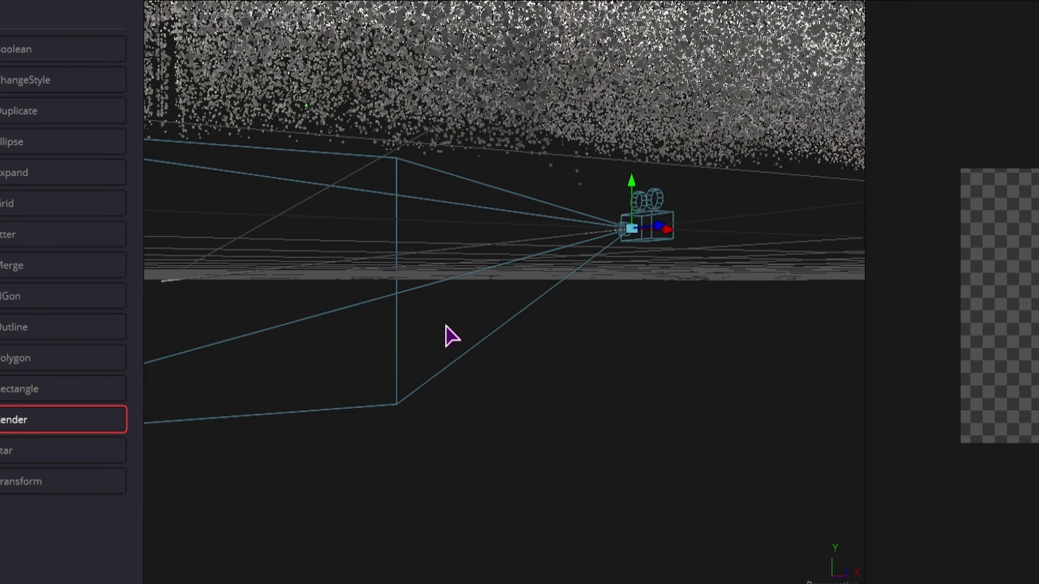
left_click_drag(446, 326, 658, 424)
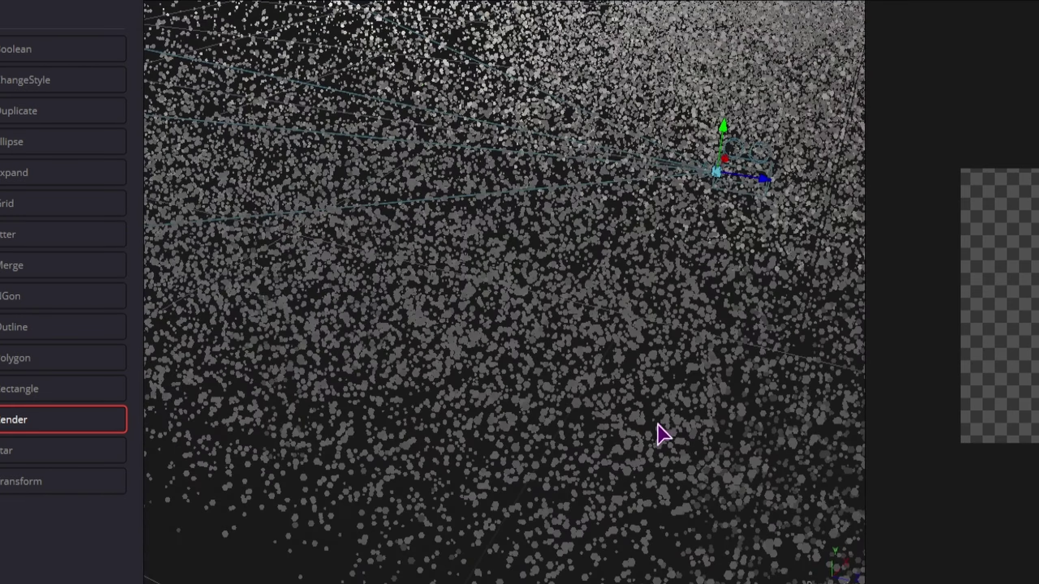
left_click(447, 457)
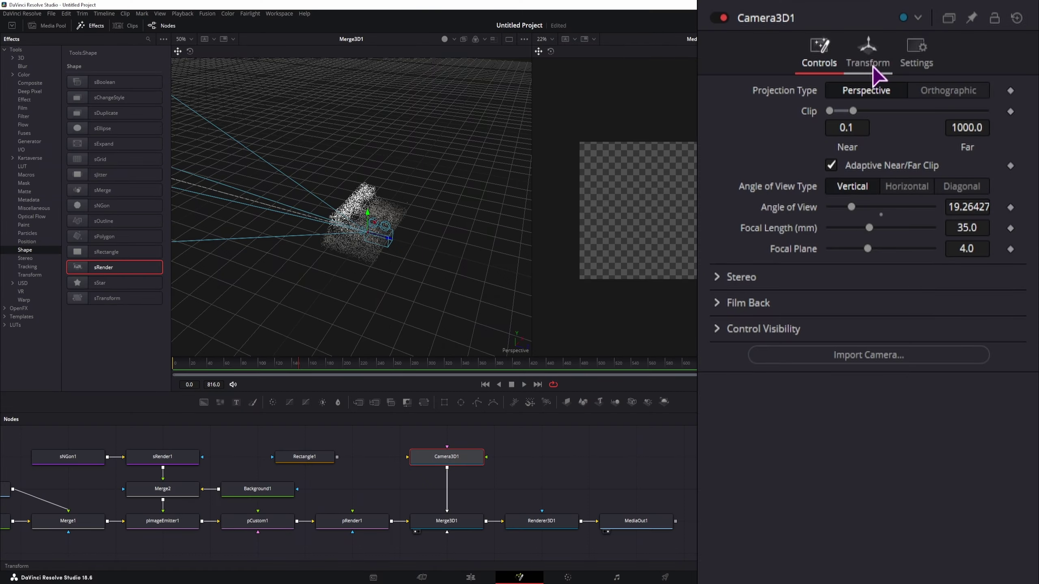
Rotate Camera3D1 to -90° on X and raise it to Y 1.739 so it looks straight down.
left_click(869, 63)
left_click_drag(412, 214, 448, 225)
left_click_drag(968, 221, 695, 221)
left_click(973, 224)
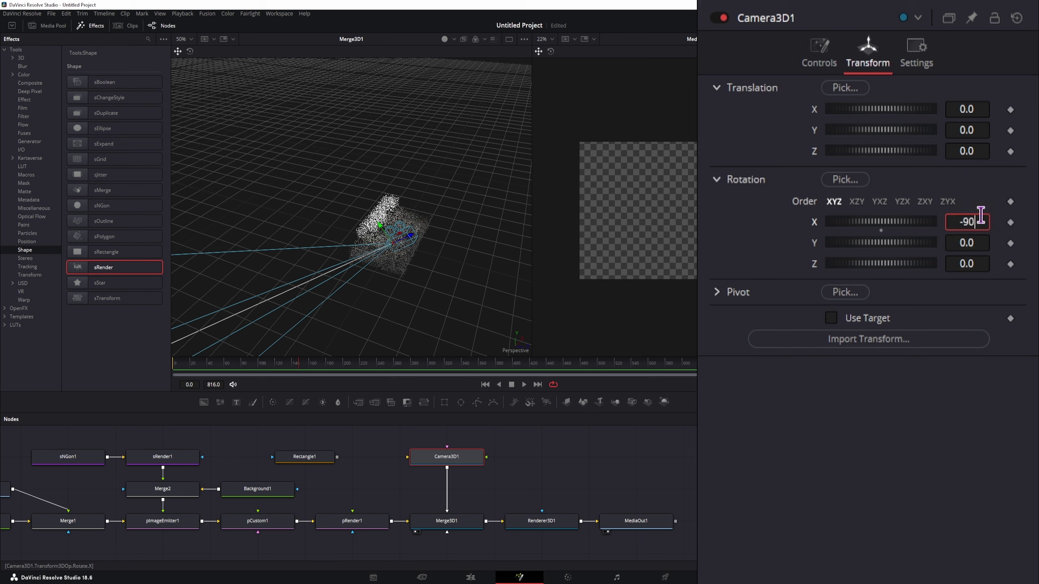
key("Tab")
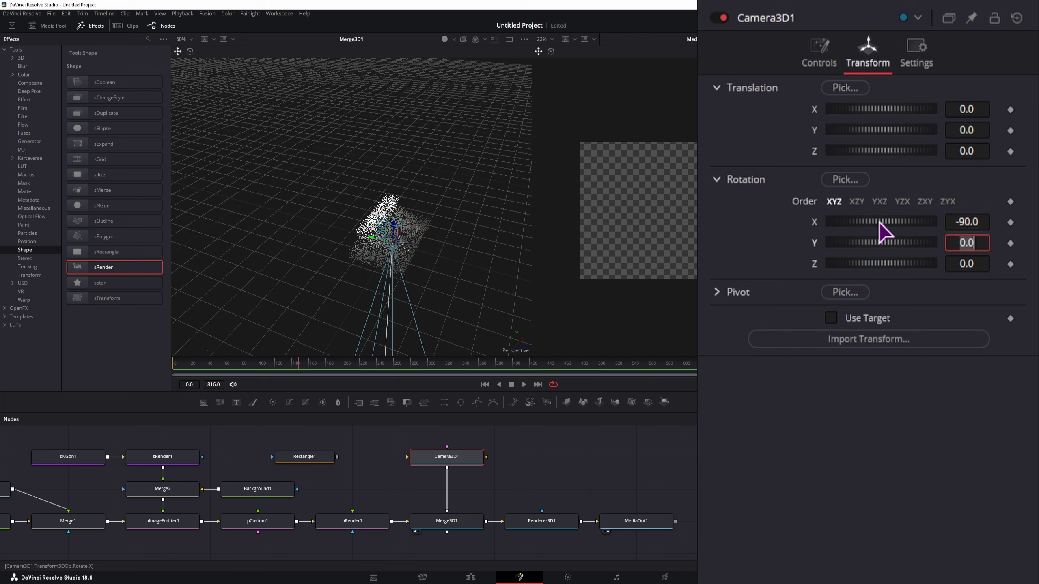
left_click_drag(965, 128, 1038, 130)
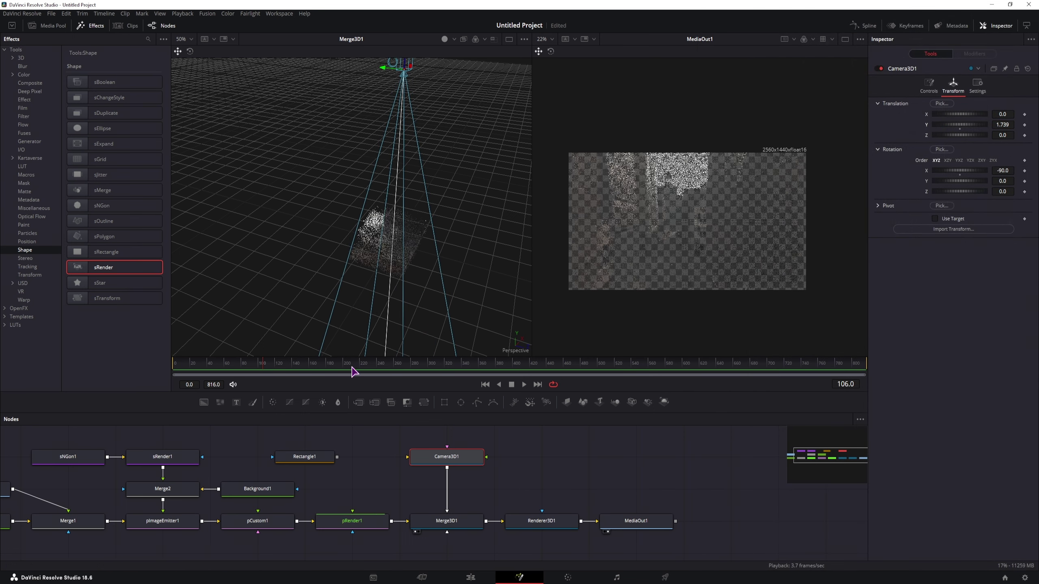
At frame 148, move the sRender1 and Rectangle1 nodes above Merge2.
left_click(298, 363)
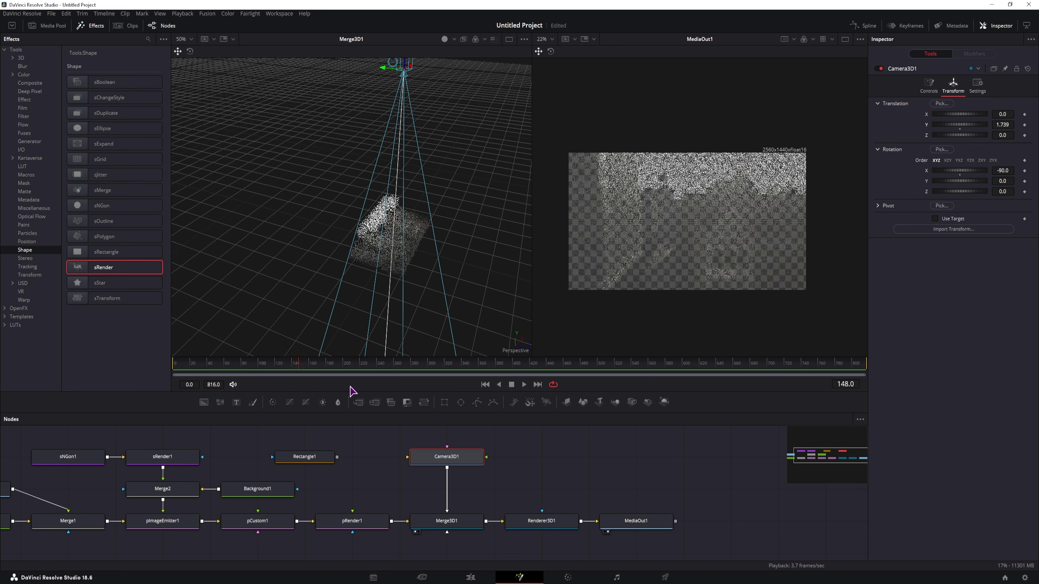
mouse_move(237, 453)
left_mouse_down()
mouse_move(299, 455)
mouse_move(241, 447)
left_mouse_up()
left_click_drag(374, 465, 191, 490)
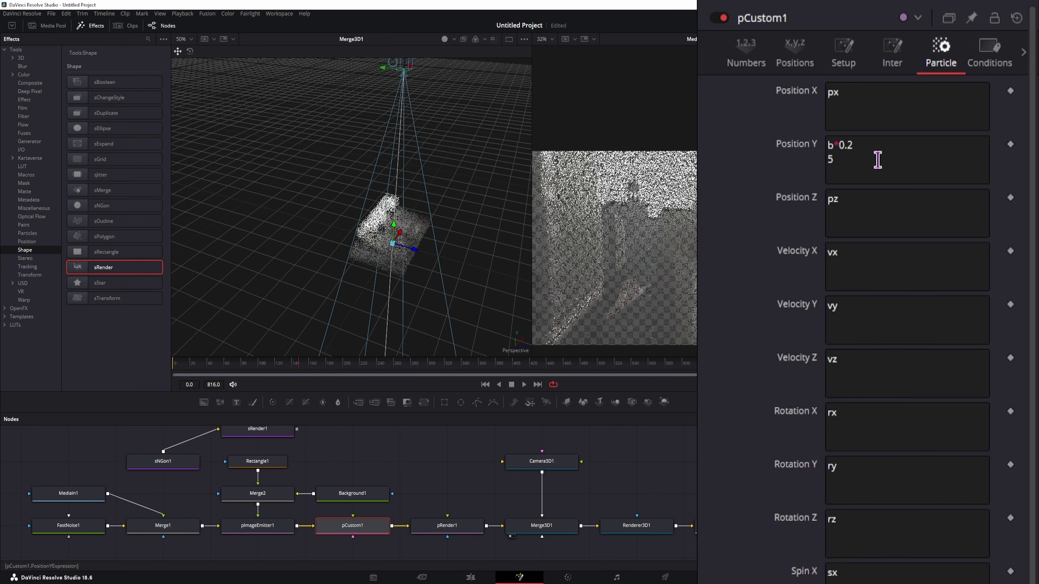
Enter 0.35 for both X Density and Y Density in pImageEmitter1's Controls.
left_click(870, 145)
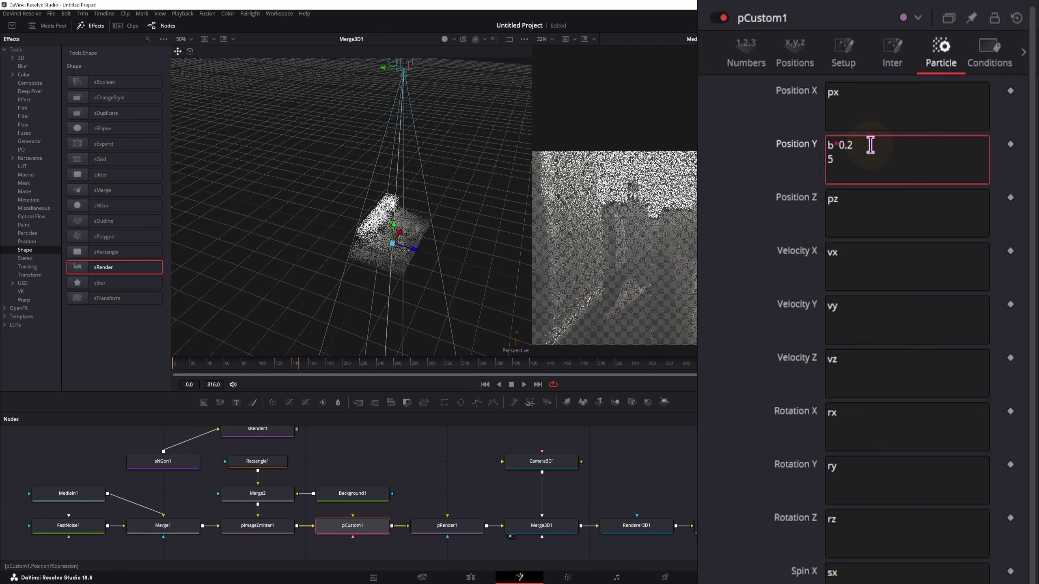
left_click(750, 50)
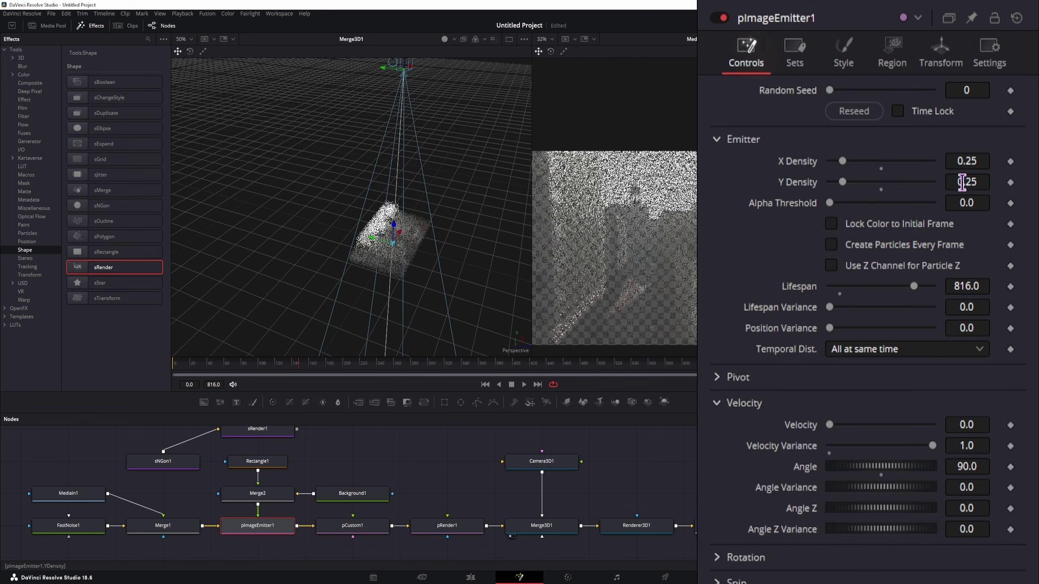
left_click(972, 163)
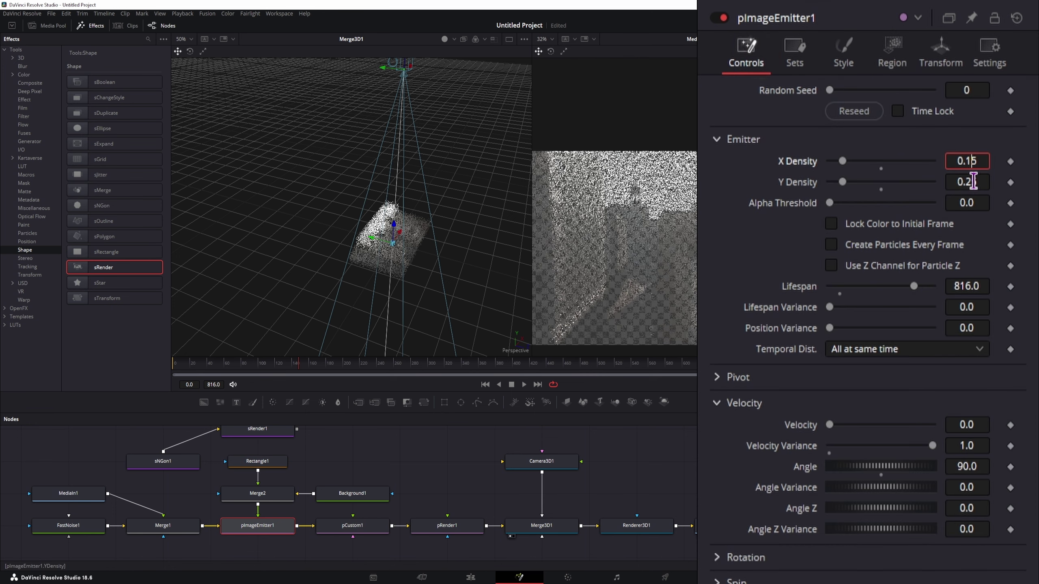
left_click(973, 181)
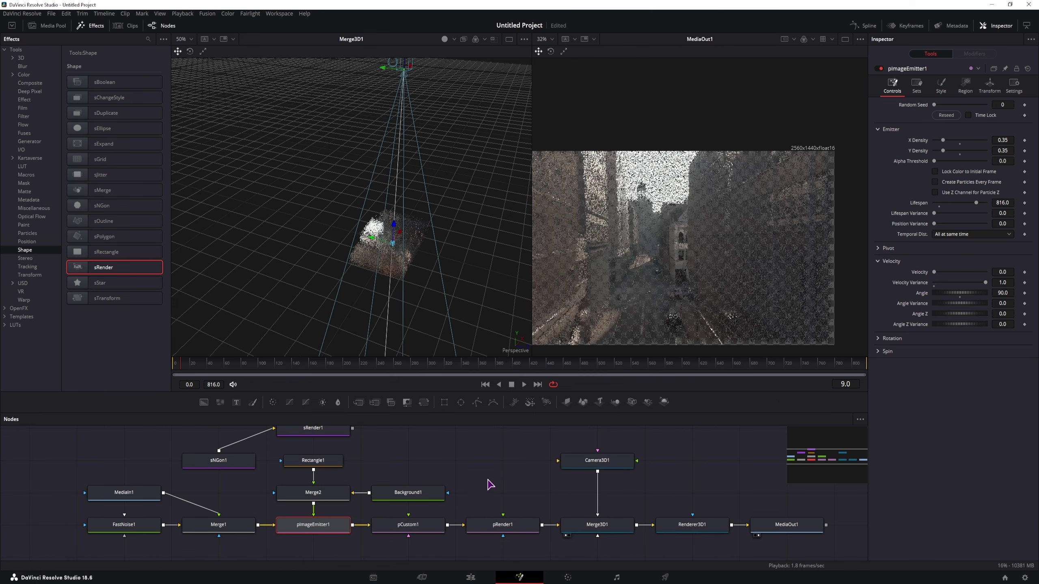
Add Chromatic Aberration Removal after Renderer3D1 and adjust its Red/Cyan Scale.
left_click(689, 528)
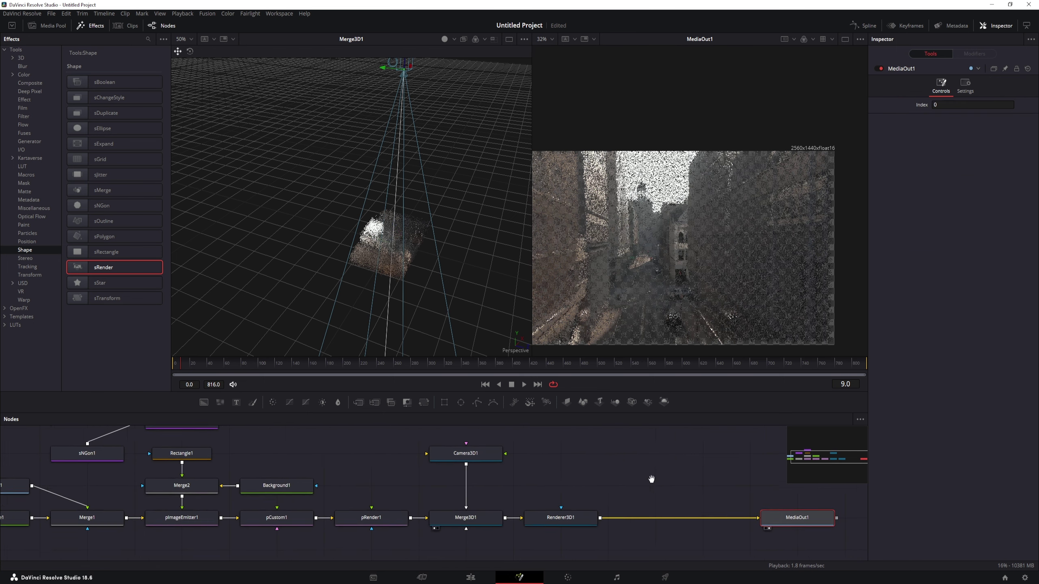
left_click(501, 519)
key("shift+space")
type("pCustom")
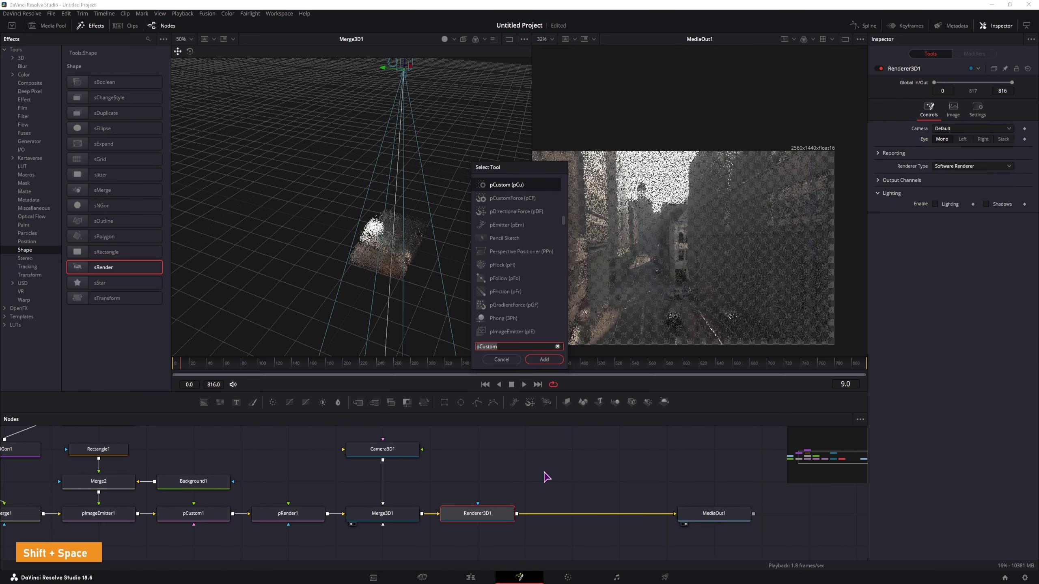
type("chr")
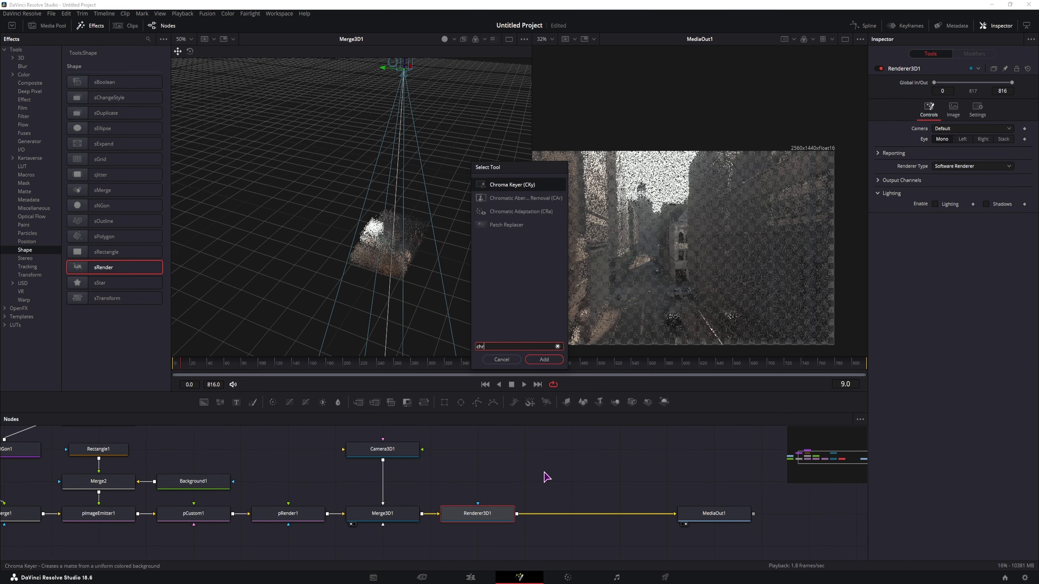
left_click(526, 198)
key("Return")
left_click_drag(961, 140, 983, 140)
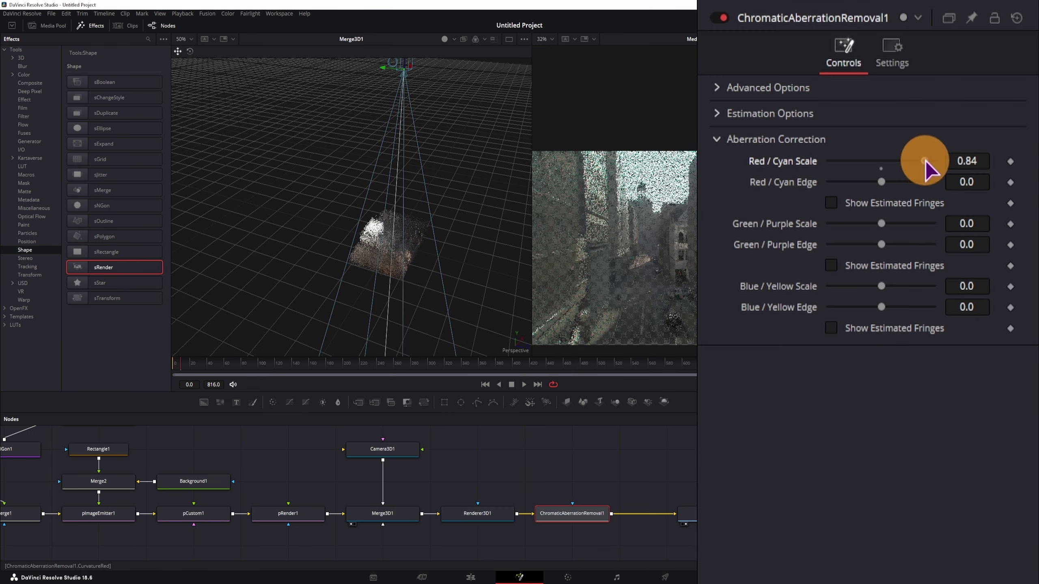
left_click_drag(908, 168, 925, 185)
Delete the Chromatic Aberration Removal node and reselect Renderer3D1 to add another tool.
key("Delete")
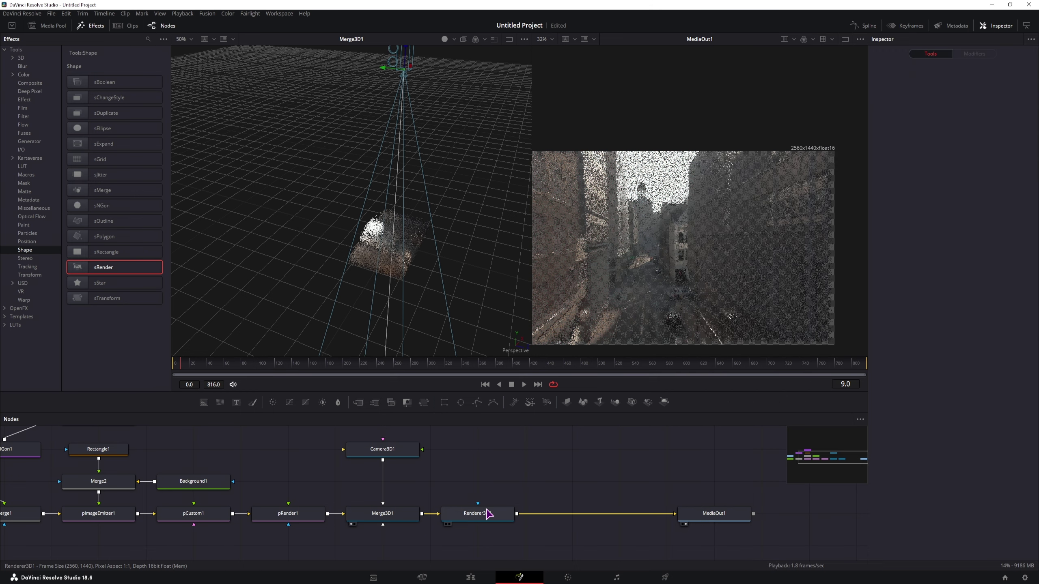
left_click(484, 513)
key("shift+space")
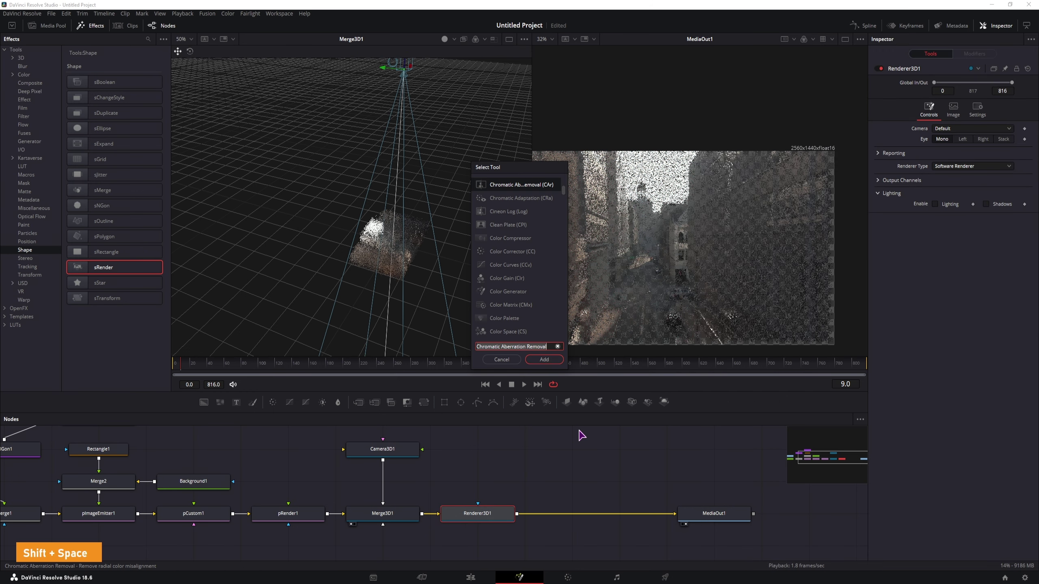
Add a Glow node after Renderer3D1 with Glow Size 0.8, shifting MediaOut1 right.
type("glow")
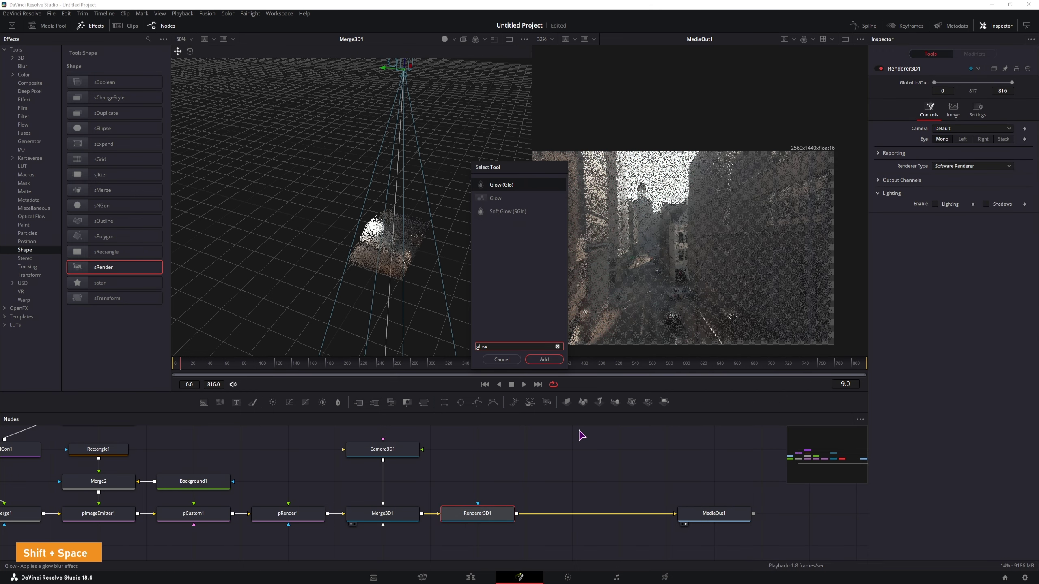
left_click(545, 360)
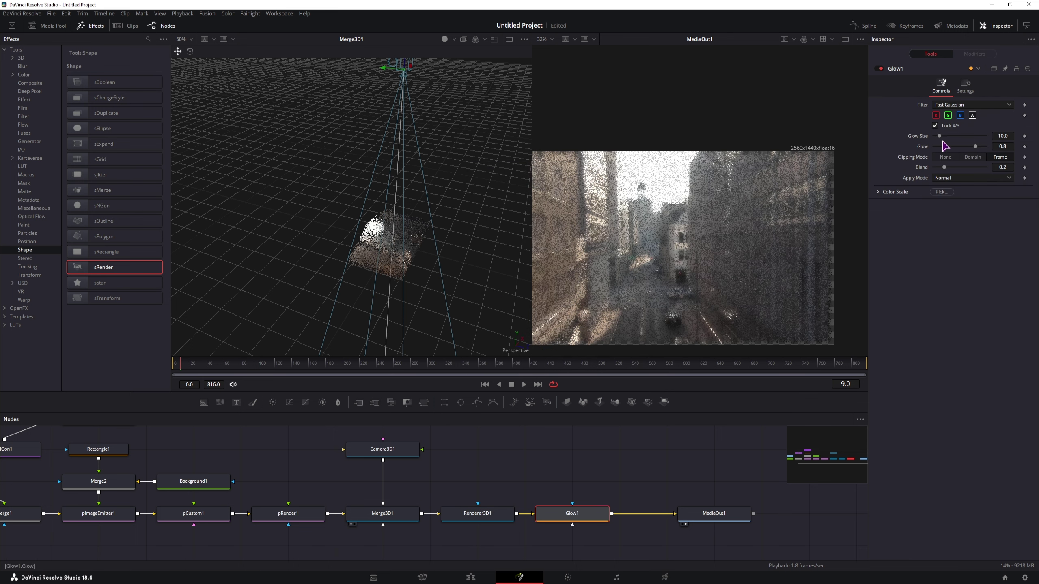
left_click_drag(719, 513, 765, 512)
Add a Soft Glow after Glow1 and set its Threshold to about 0.496.
left_click(596, 513)
key("shift+space")
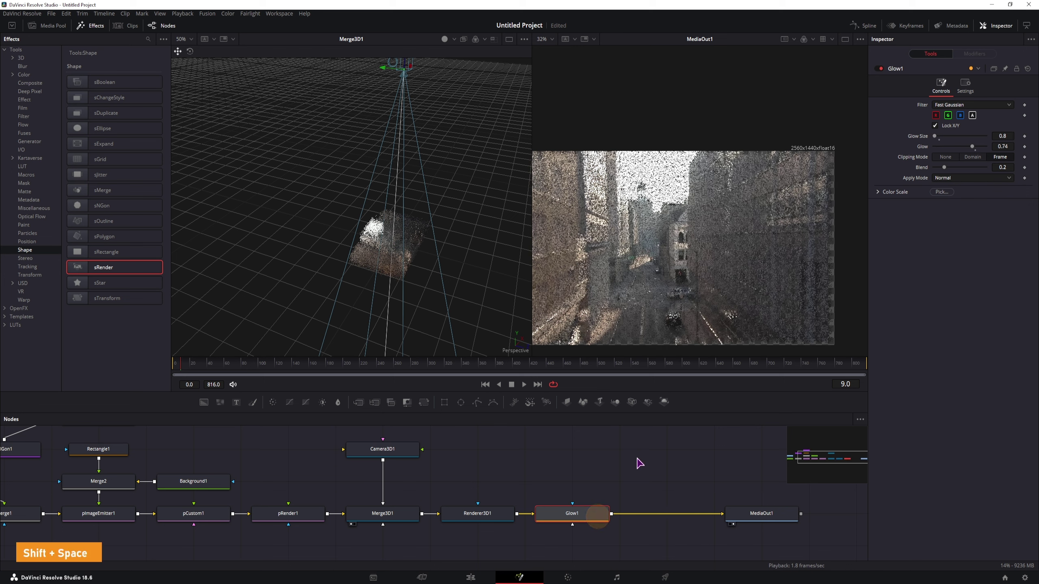
type("soft")
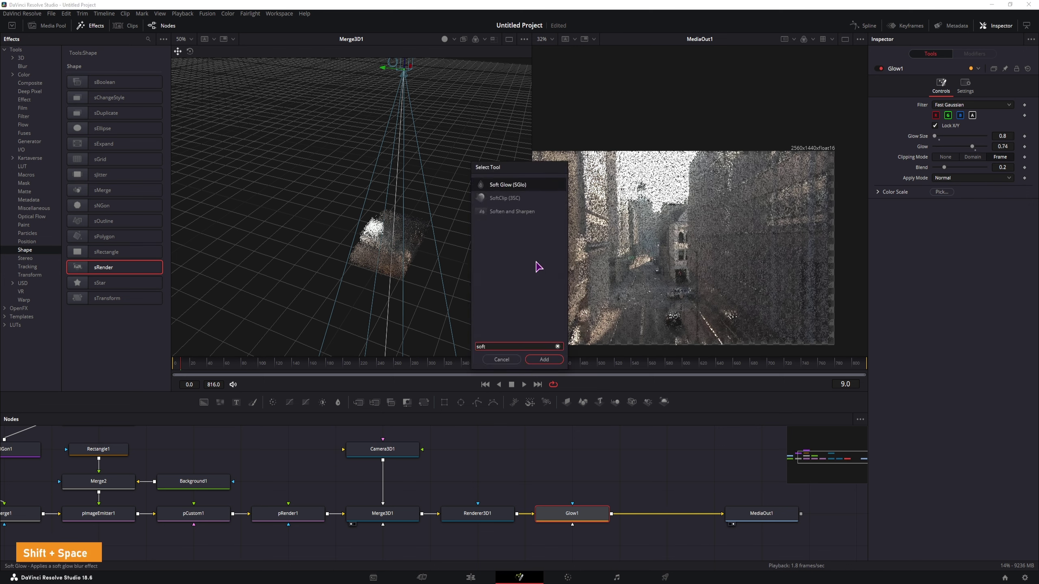
left_click(544, 360)
left_click_drag(935, 127, 959, 130)
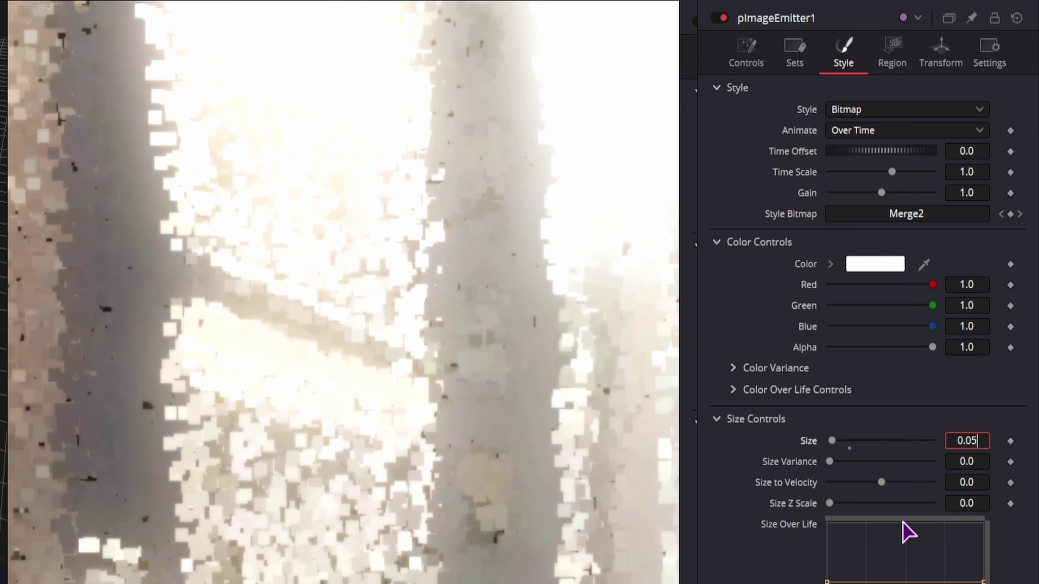
Set pImageEmitter1's particle Size to 0.05 and Size Variance to 0.0.
key("Tab")
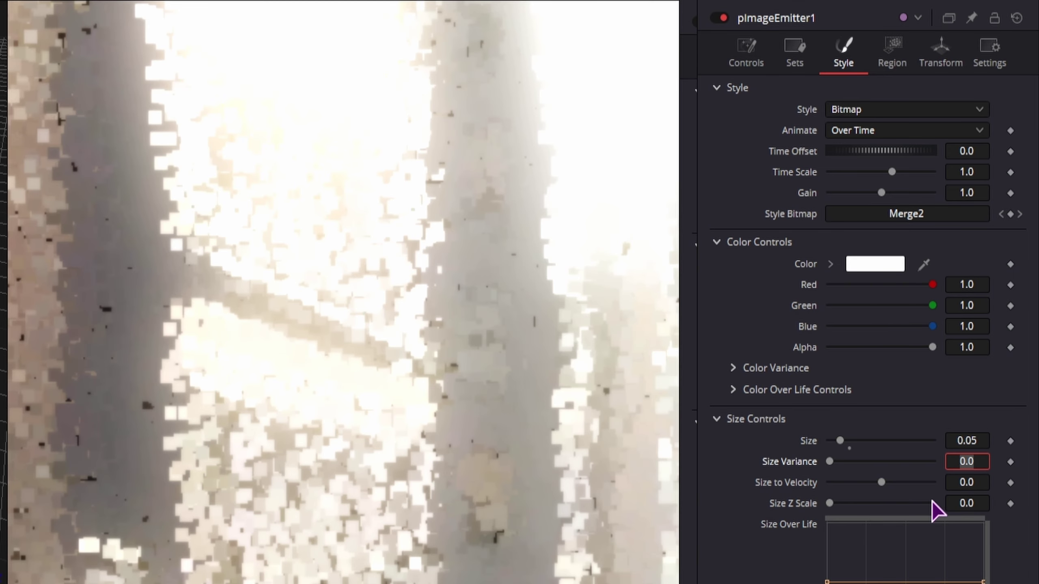
left_click(989, 438)
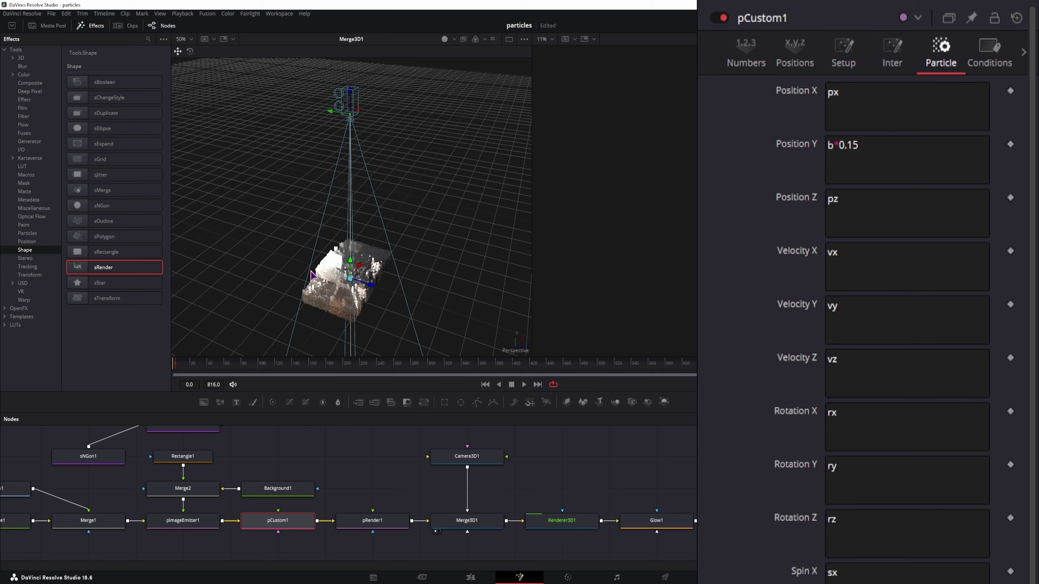
left_click(157, 520)
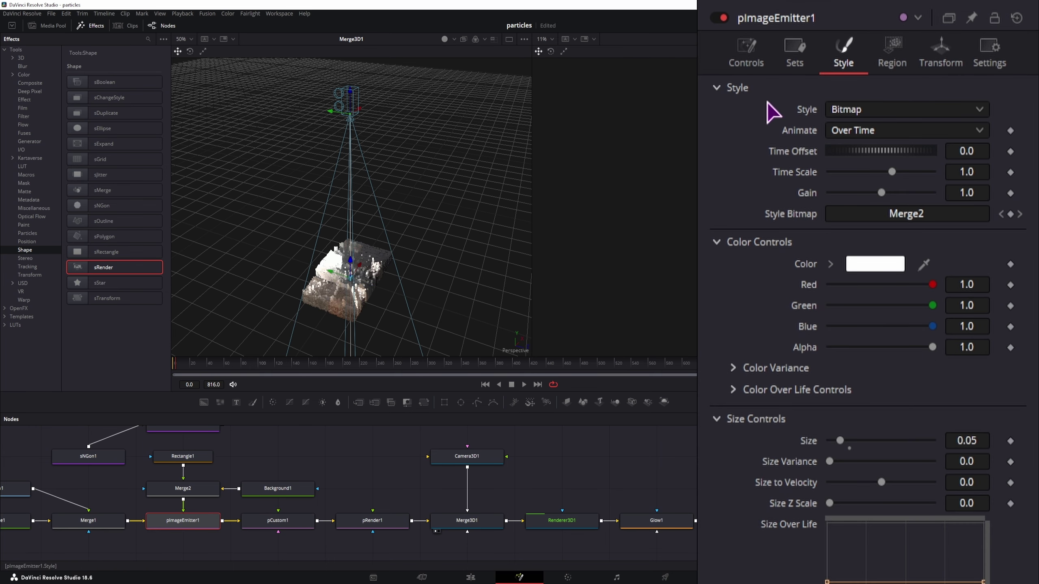
Set pImageEmitter1's X and Y Density to 0.15 and play back to check.
left_click(755, 42)
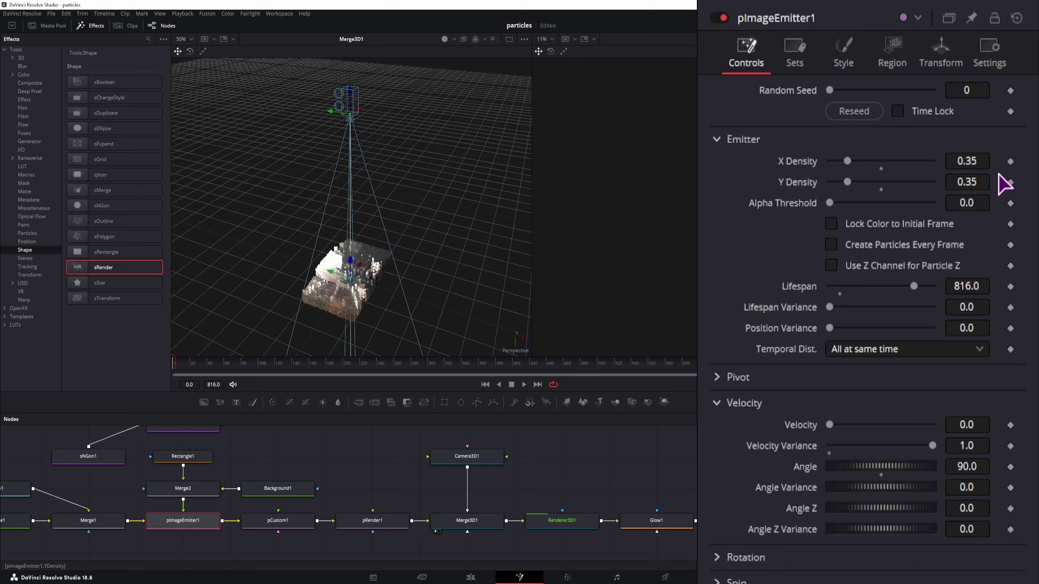
left_click(973, 161)
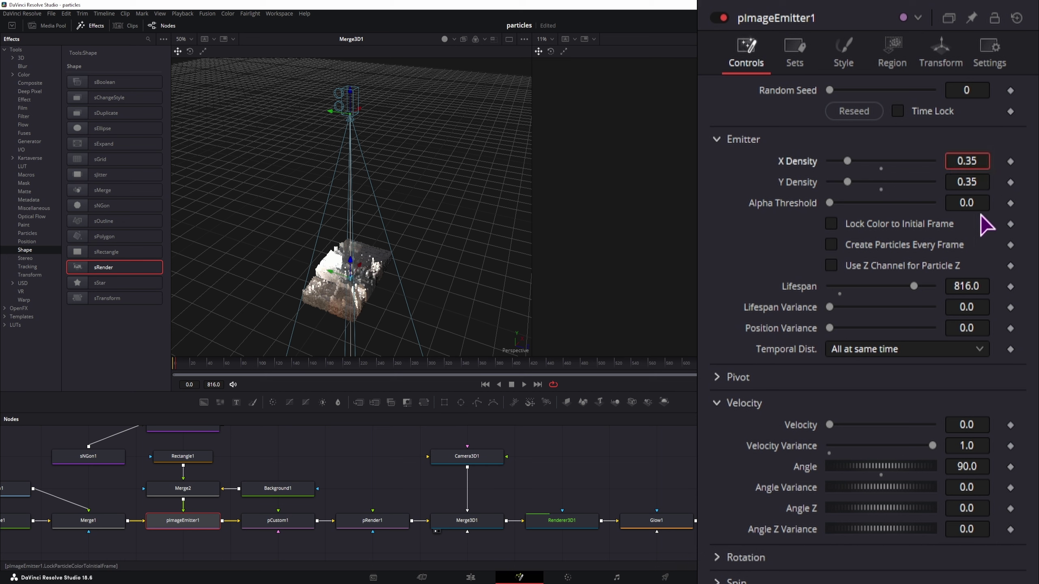
type("0.15")
left_click(967, 182)
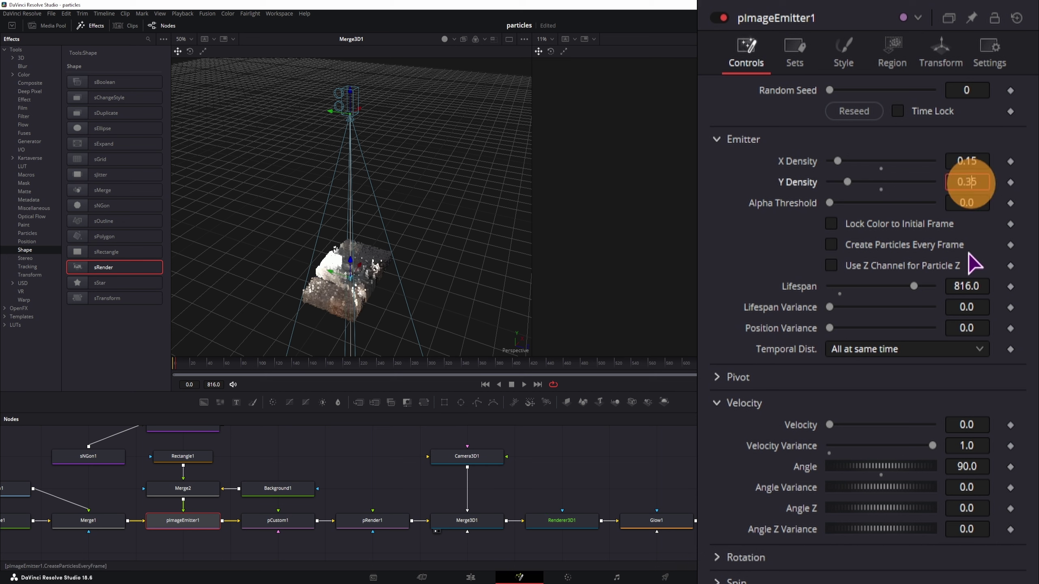
type("0.15")
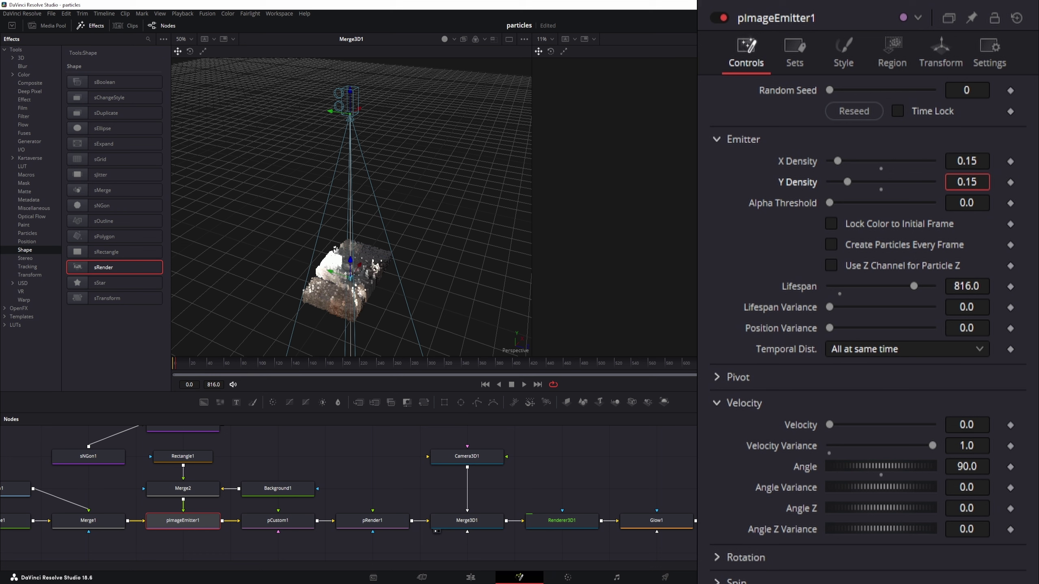
key("Return")
scroll(650, 495, "right", 2)
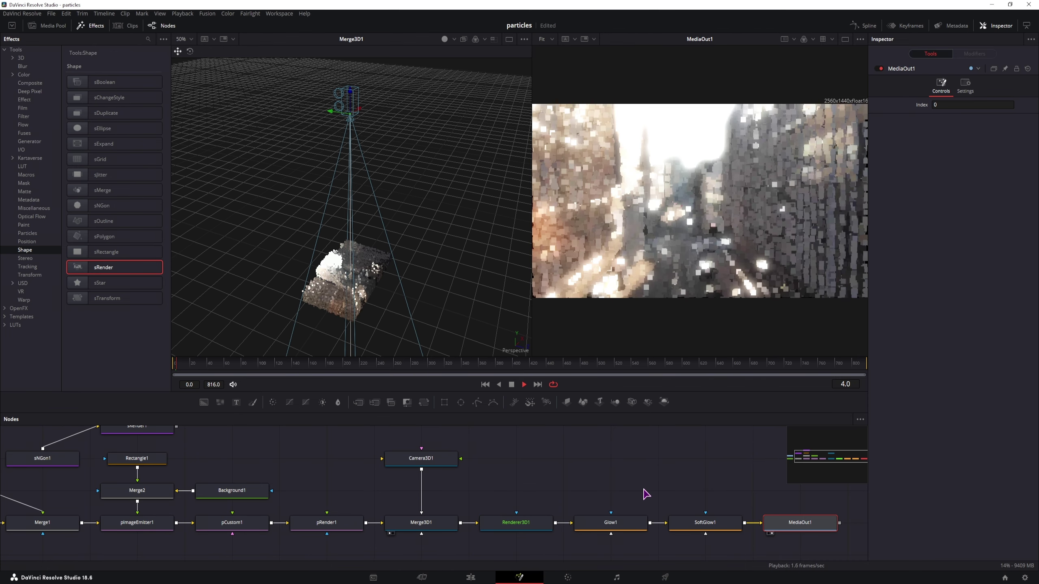
key("space")
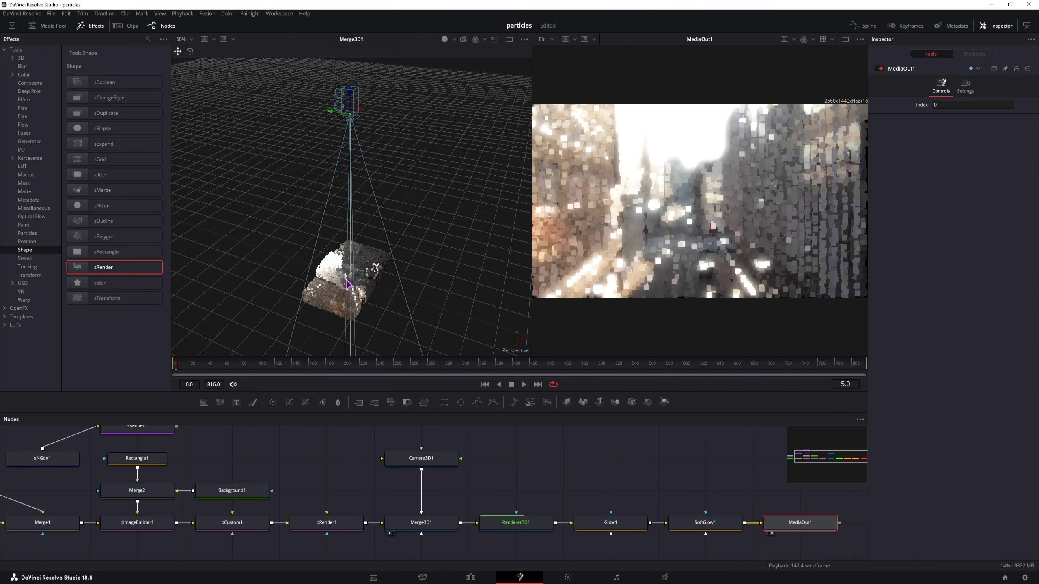
Lower X and Y Density to 0.05 and play back the thinner particle cloud.
left_click(239, 527)
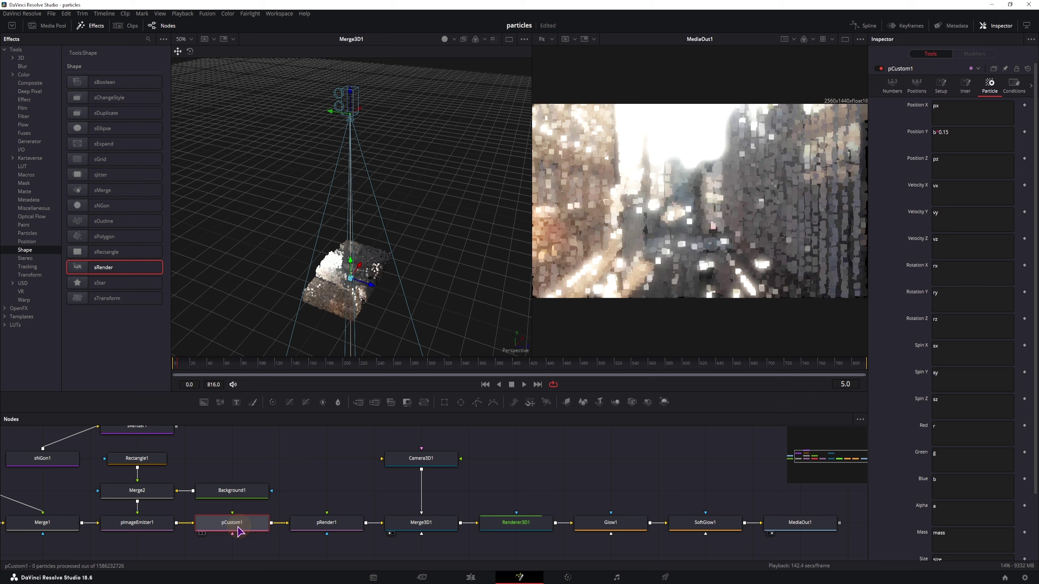
left_click(162, 526)
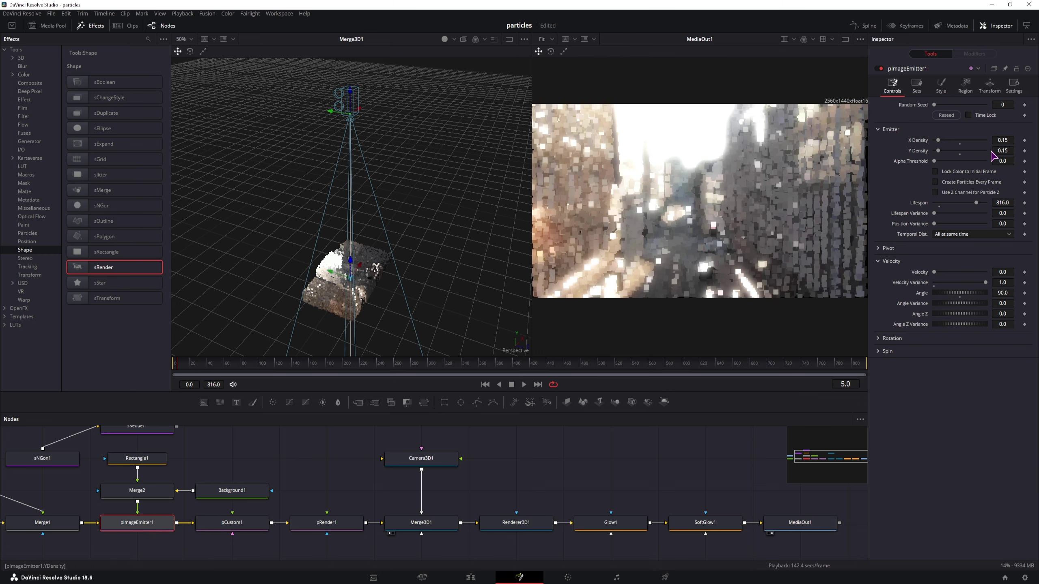
left_click(1003, 139)
left_click(1003, 151)
type("0.05")
key("Return")
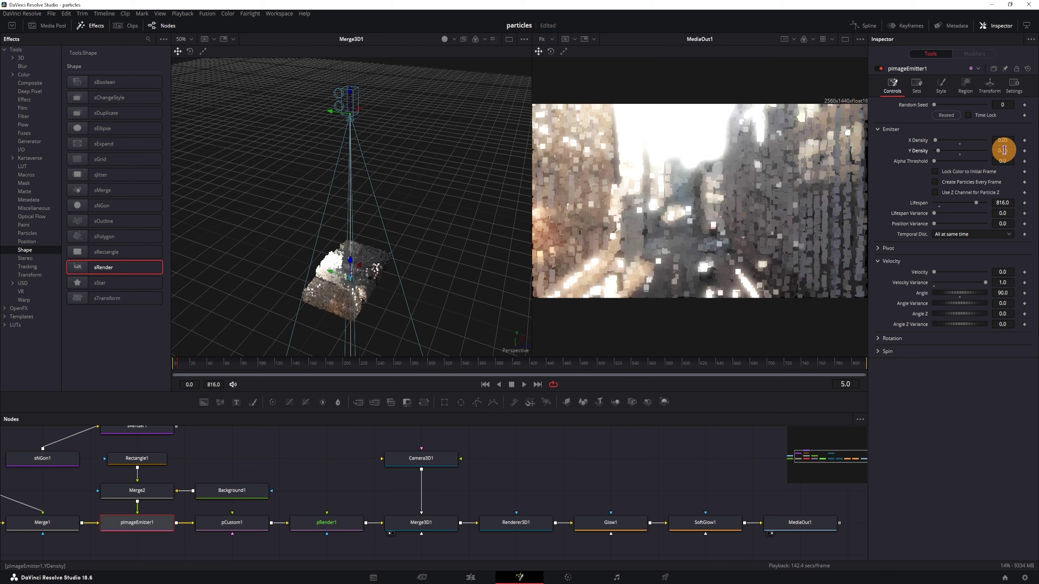
key("space")
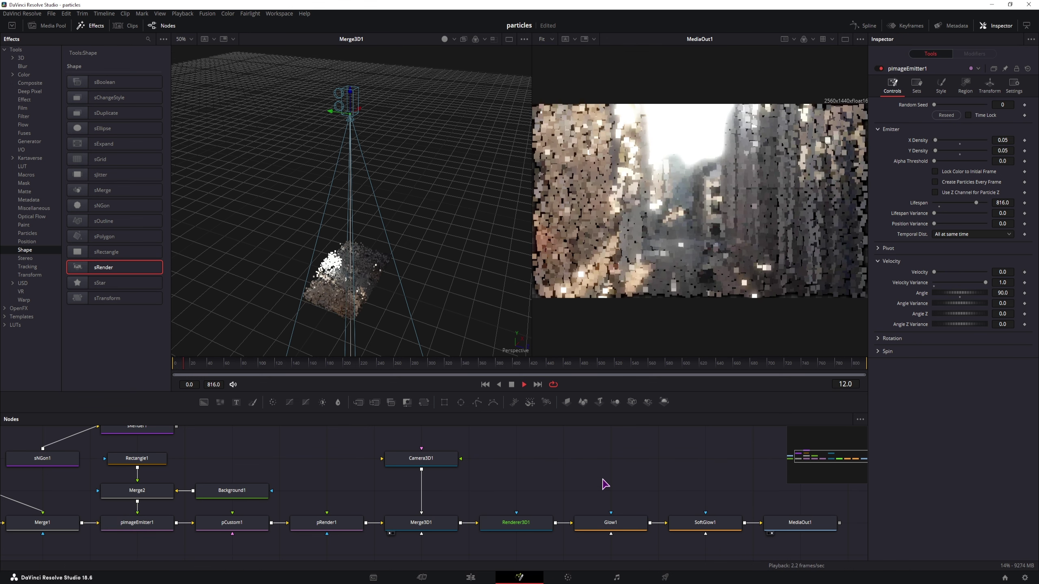
key("space")
Switch Playback > Timeline Proxy Resolution to Half and clear the node selection.
left_click(182, 13)
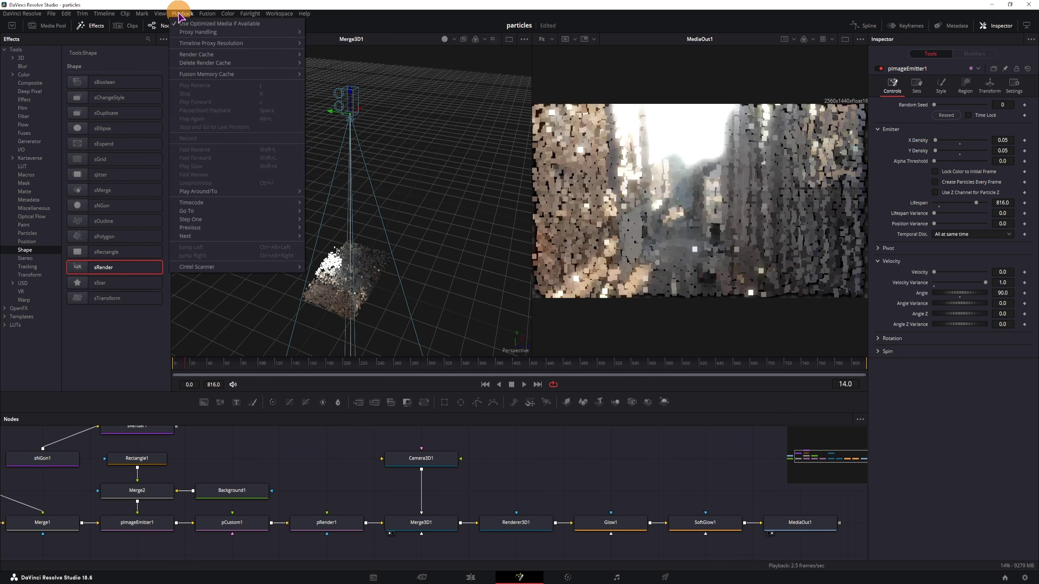
mouse_move(266, 43)
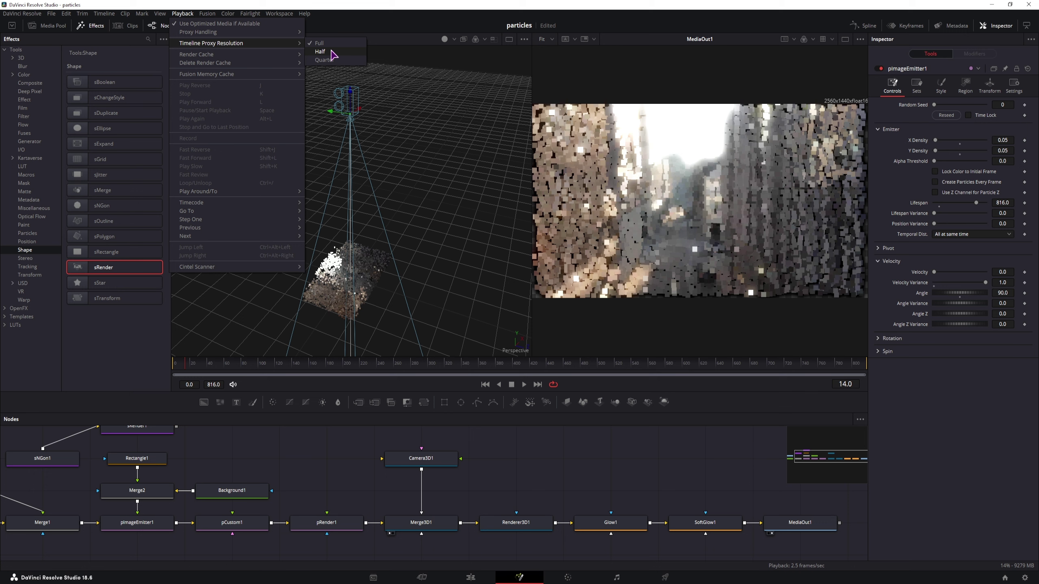
left_click(333, 53)
left_click(591, 475)
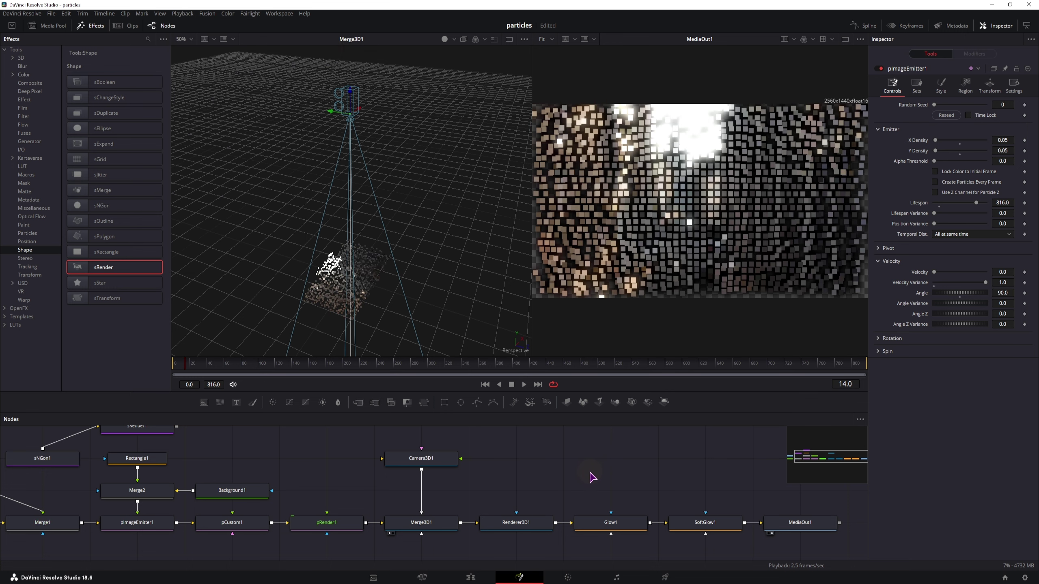
left_click(589, 478)
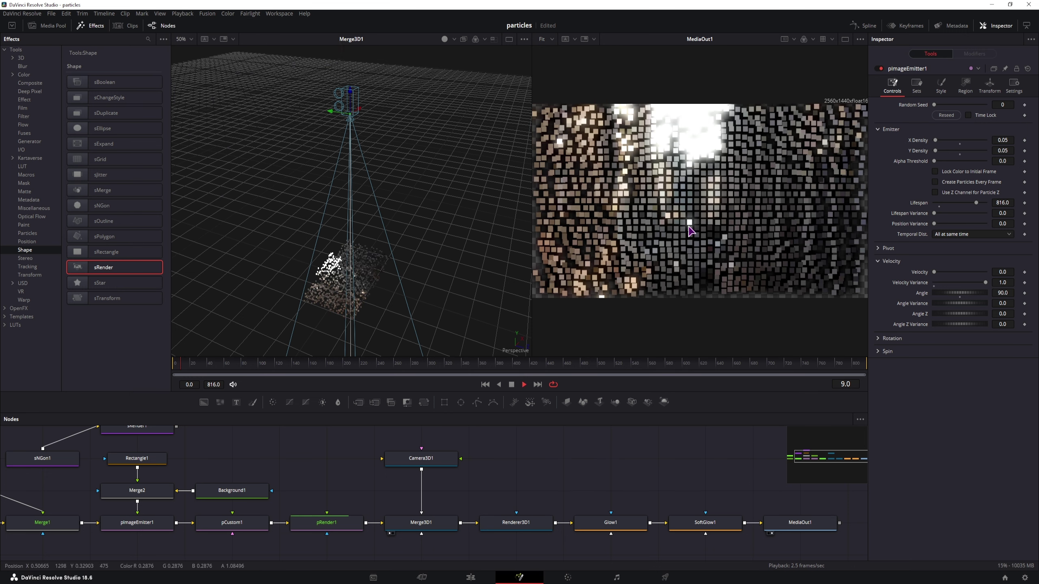
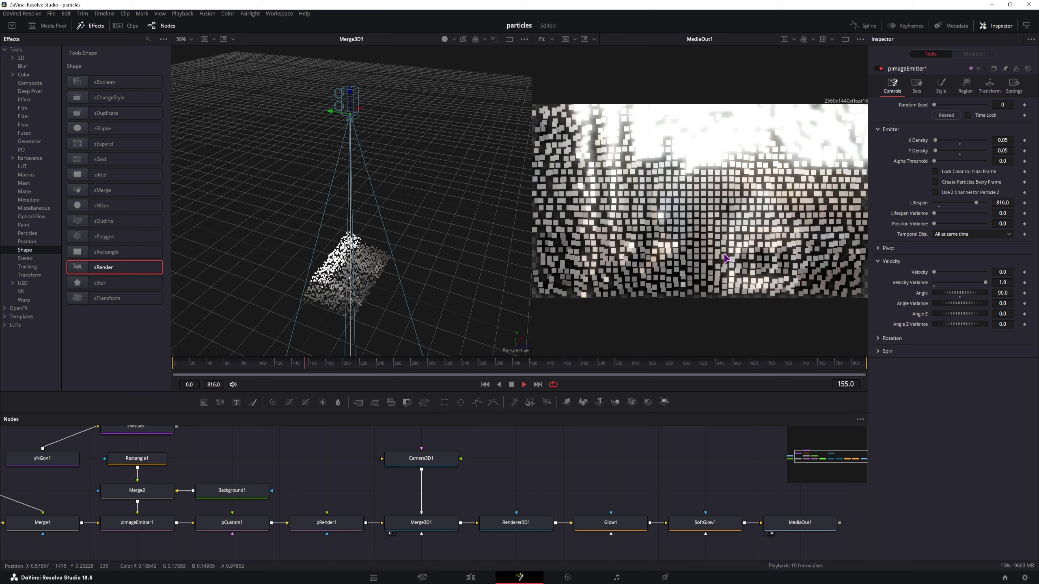
Stop playback at frame 0, then move MediaOut1 right and MediaIn1 up to make room.
key("space")
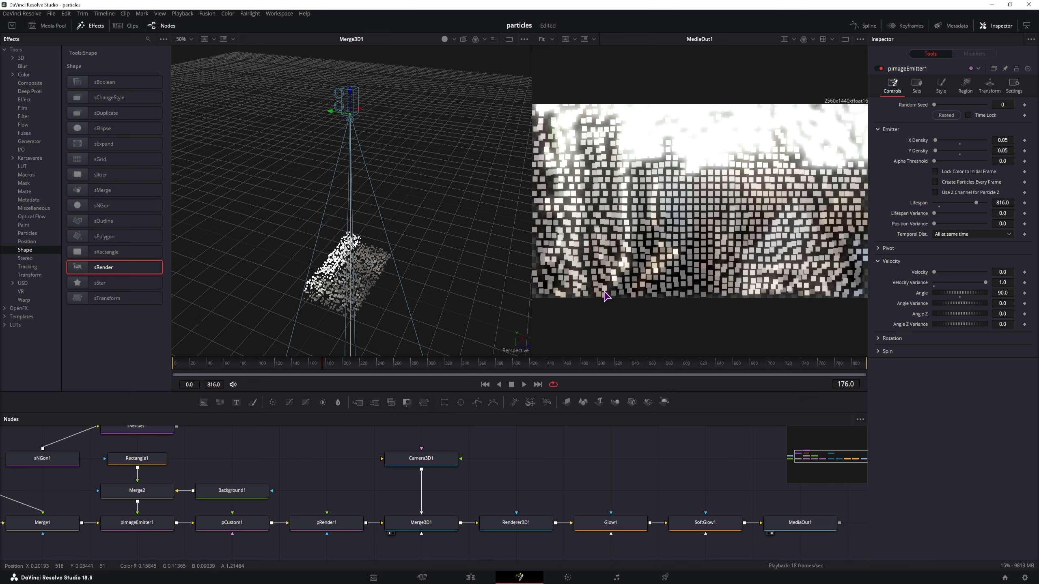
key("Home")
scroll(654, 490, "up", 2)
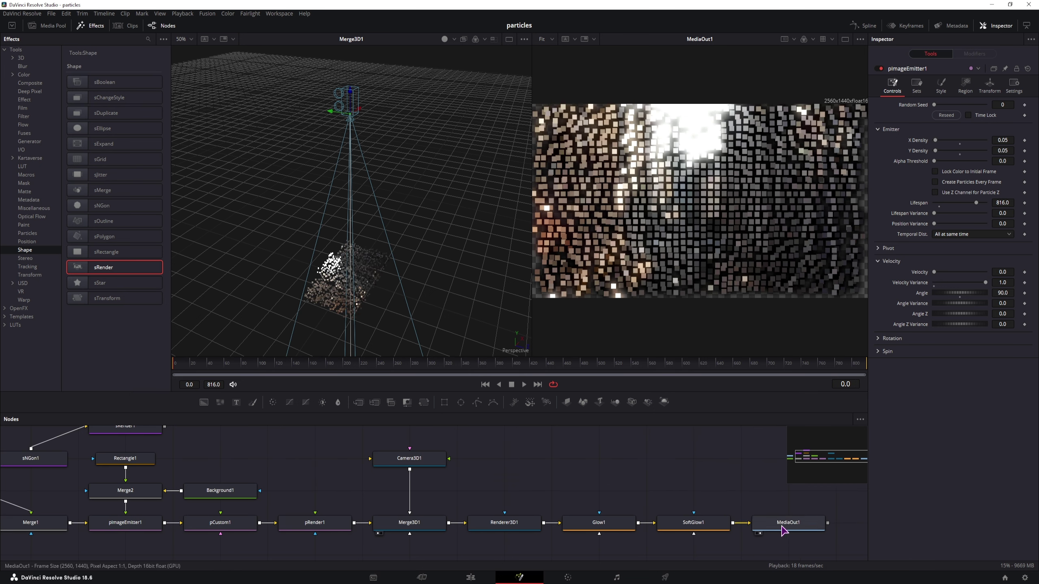
left_click(782, 531)
left_click_drag(716, 480, 499, 471)
left_click_drag(599, 523, 690, 521)
scroll(530, 476, "down", 3)
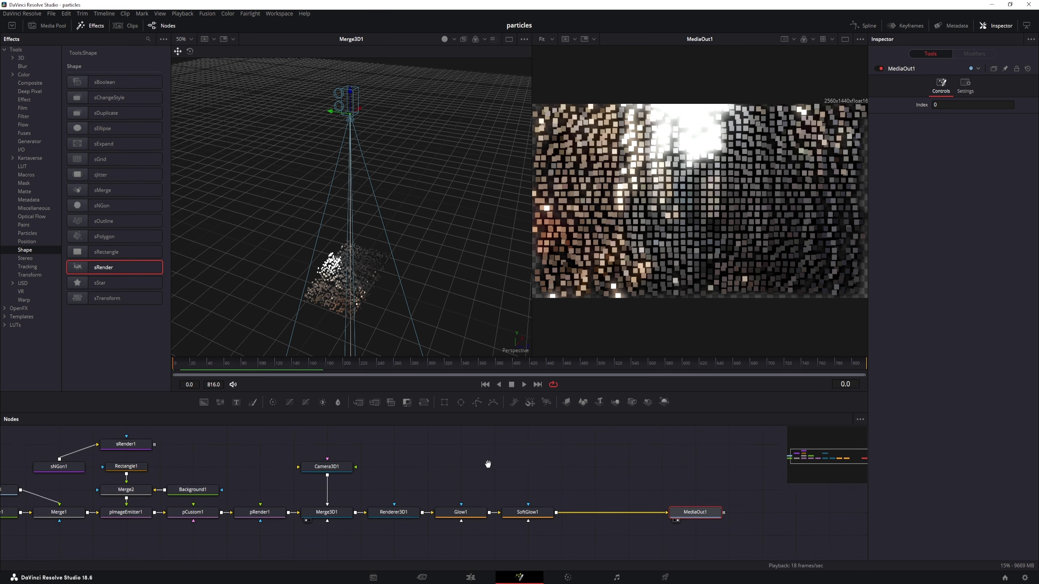
left_click_drag(487, 464, 557, 473)
left_click_drag(65, 495, 67, 453)
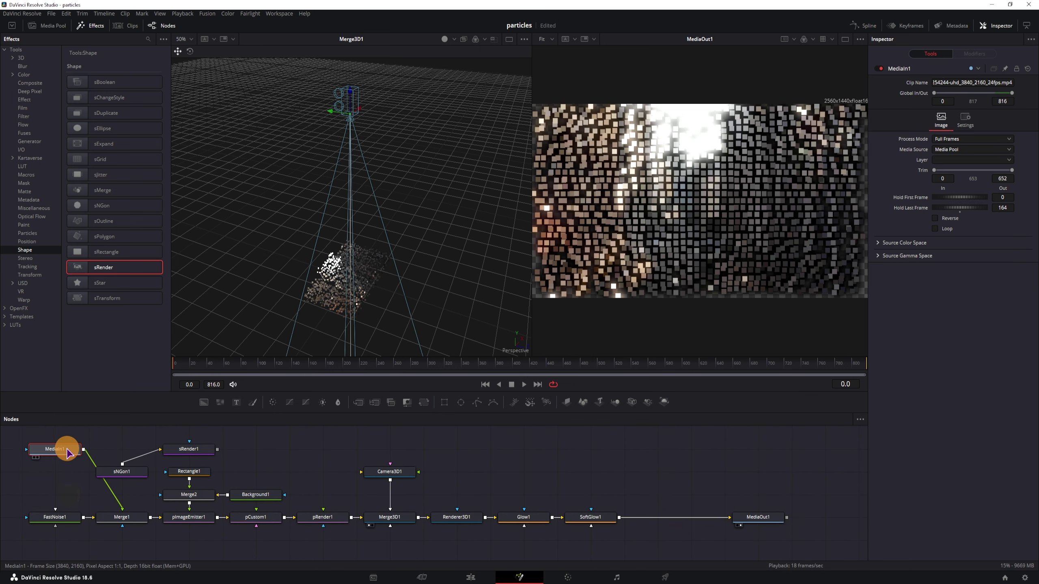
Delete the sRender1 and sNGon1 nodes and place MediaIn1 above Merge1.
left_click(186, 449)
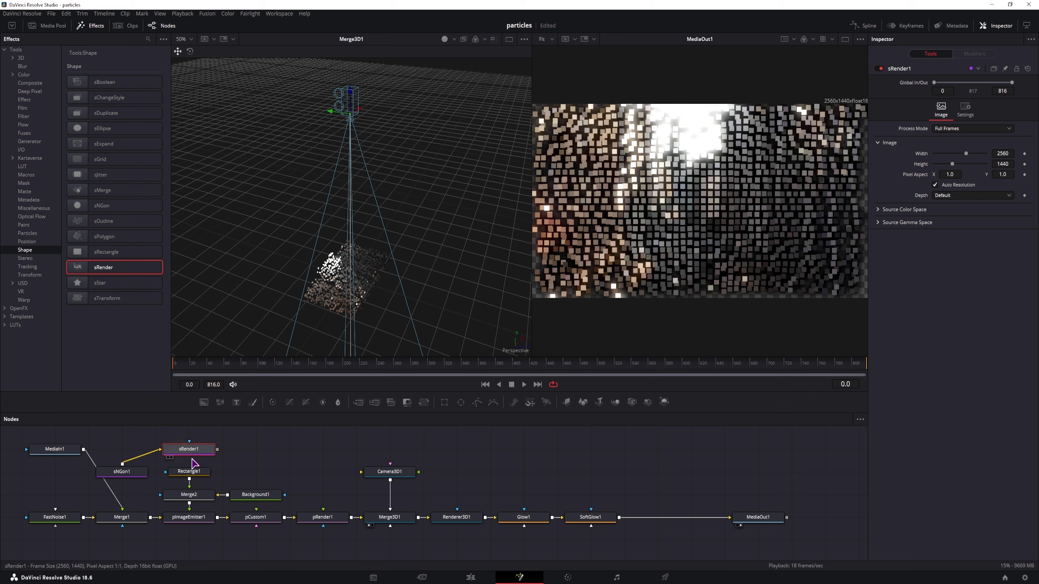
key("Delete")
left_click(128, 473)
key("Delete")
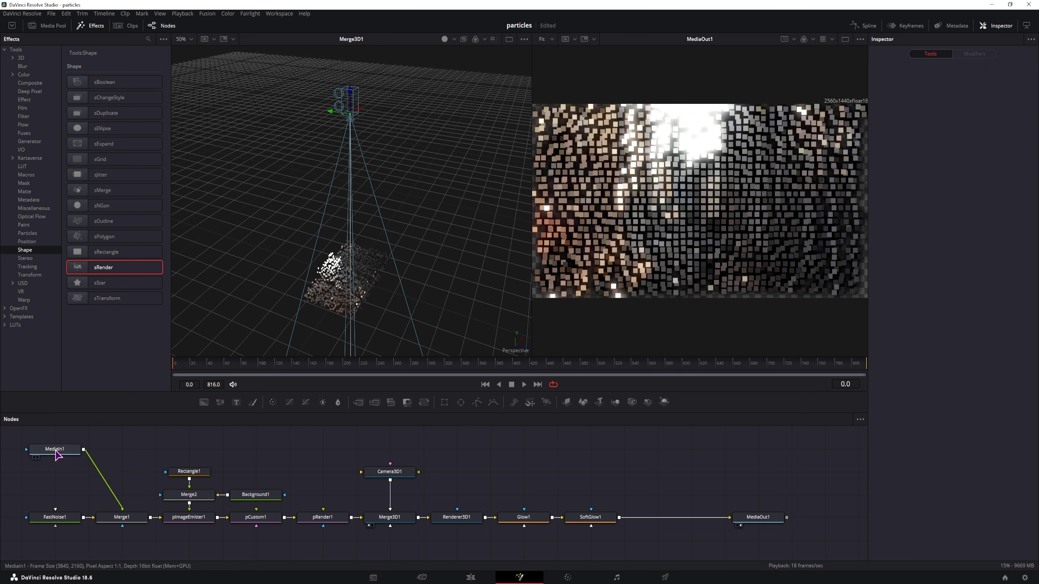
left_click_drag(58, 450, 139, 454)
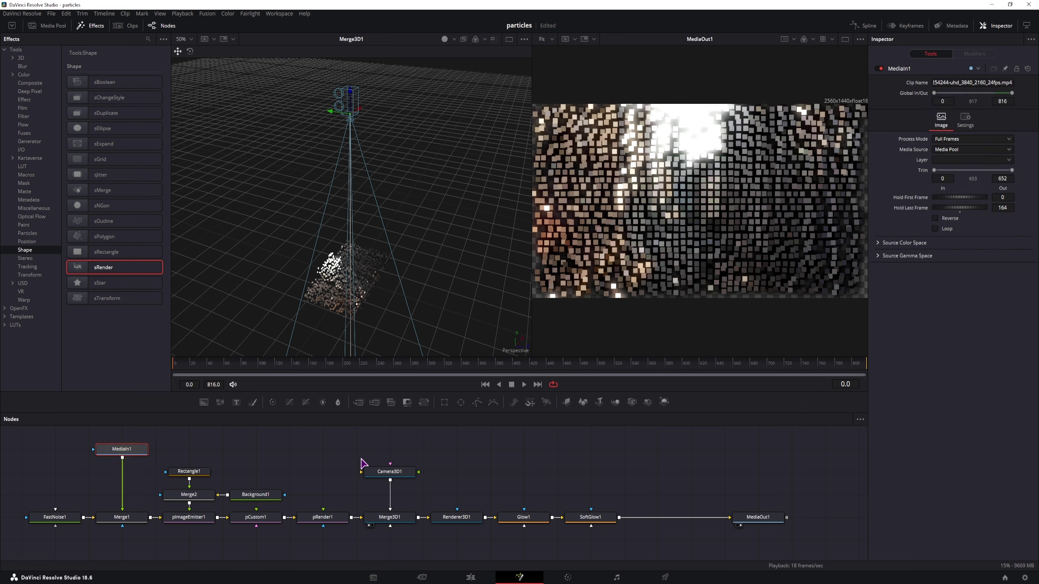
Insert Merge3 between SoftGlow1 and MediaOut1, wire in MediaIn1, and swap its inputs.
left_click_drag(358, 402, 519, 466)
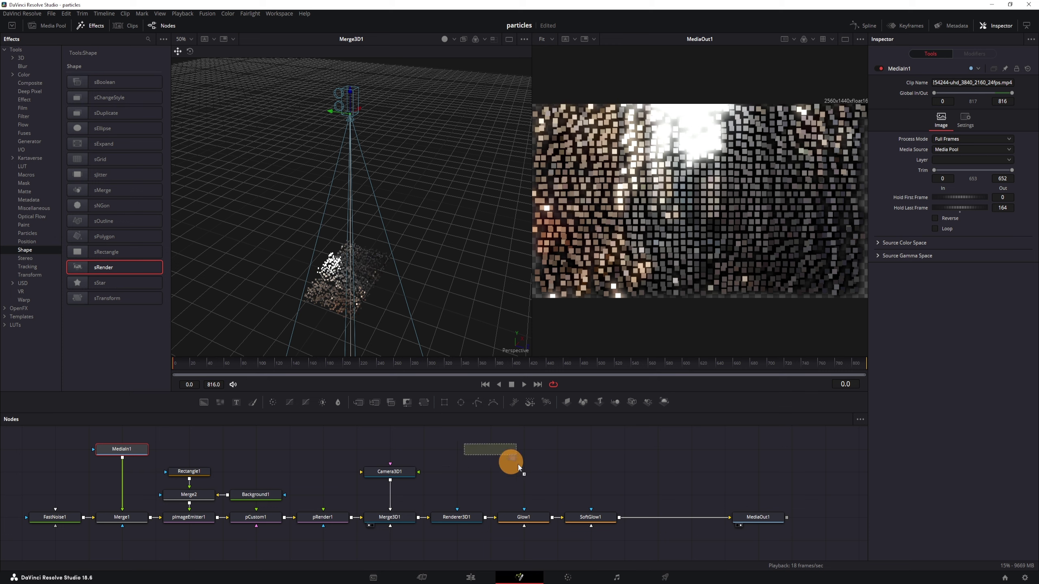
left_click_drag(664, 520, 664, 517)
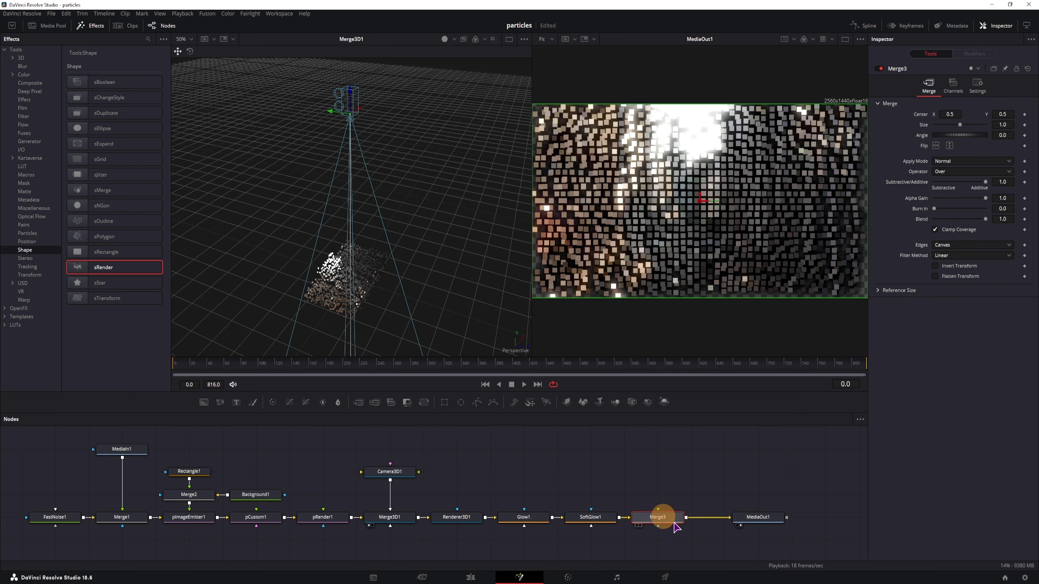
left_click_drag(122, 457, 658, 519)
left_click(667, 530)
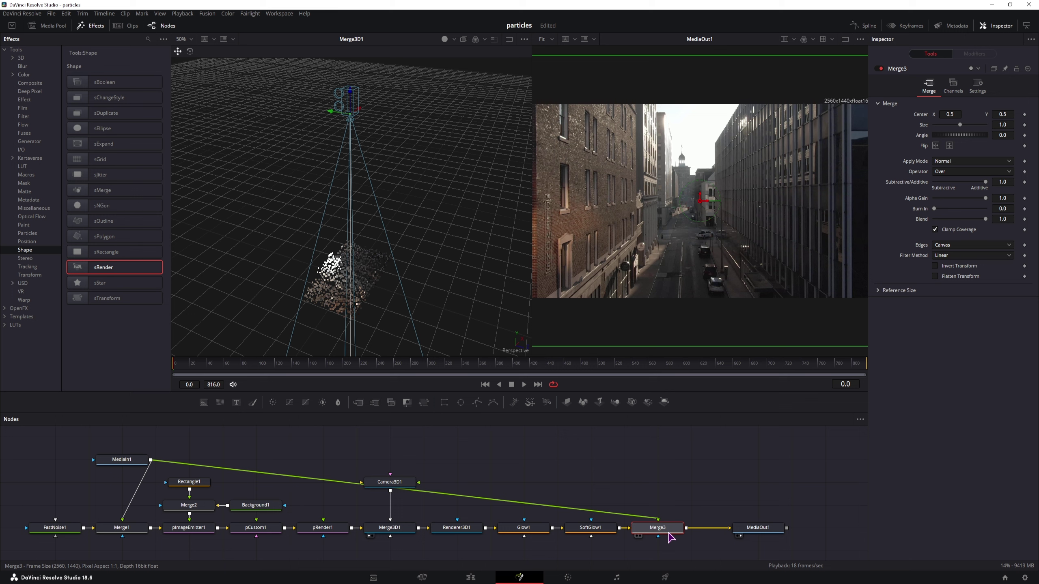
key("ctrl+t")
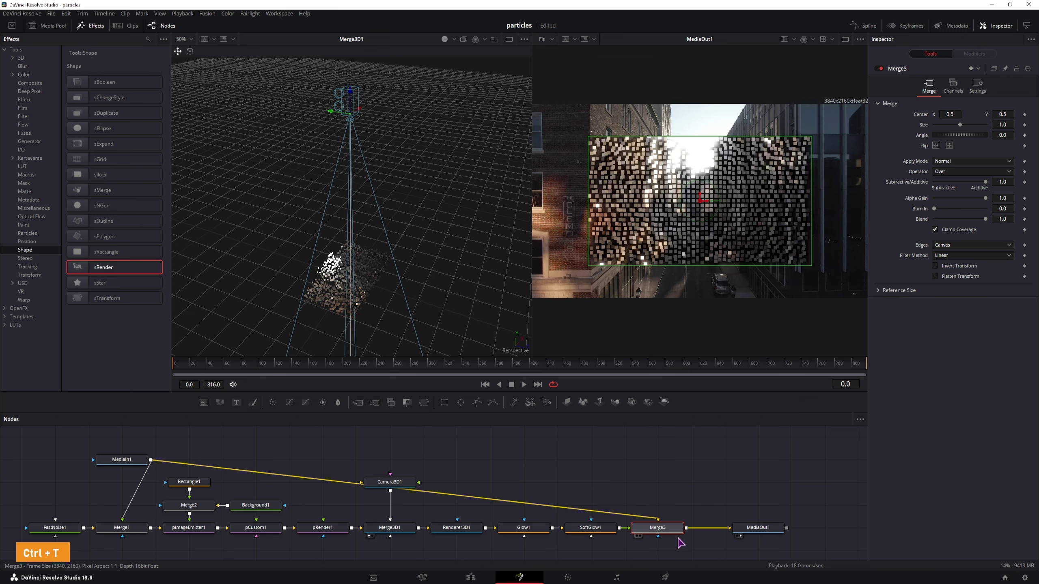
Set Merge3's Size to 1.5 so the particle layer fills the frame.
left_click(683, 513)
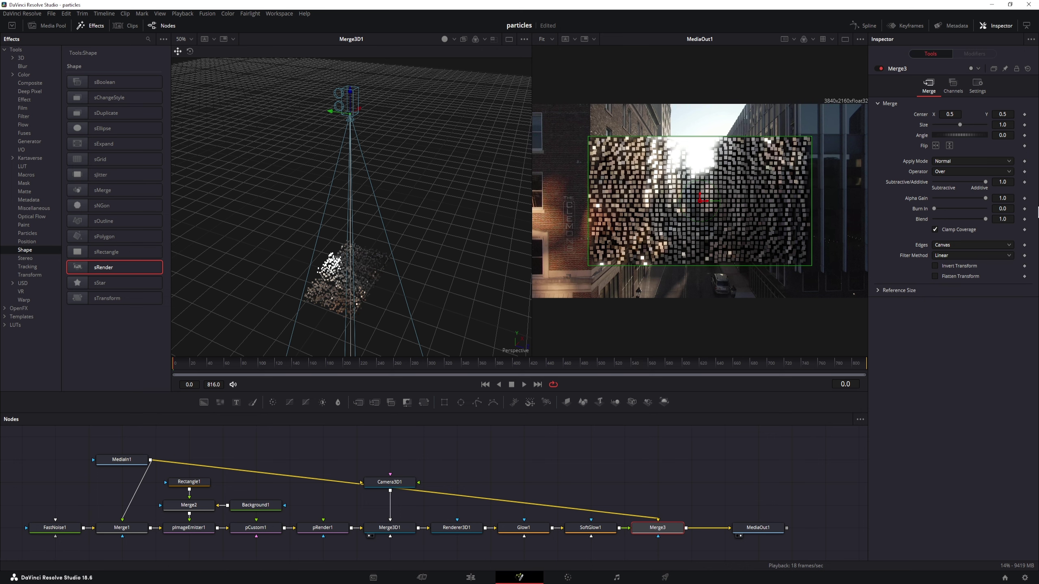
left_click_drag(1002, 125, 968, 131)
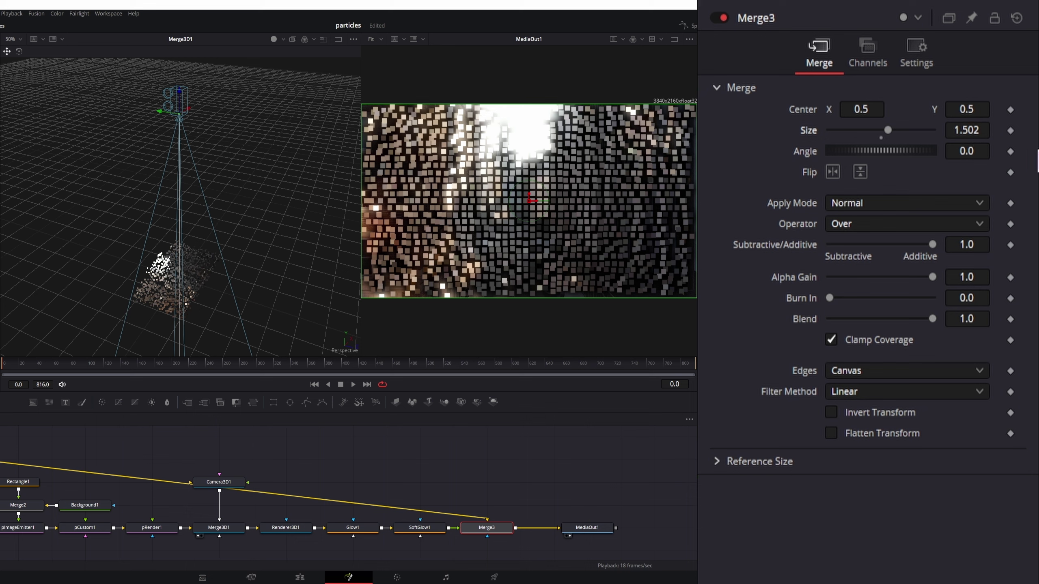
left_click(980, 128)
key("BackSpace")
key("BackSpace")
key("Tab")
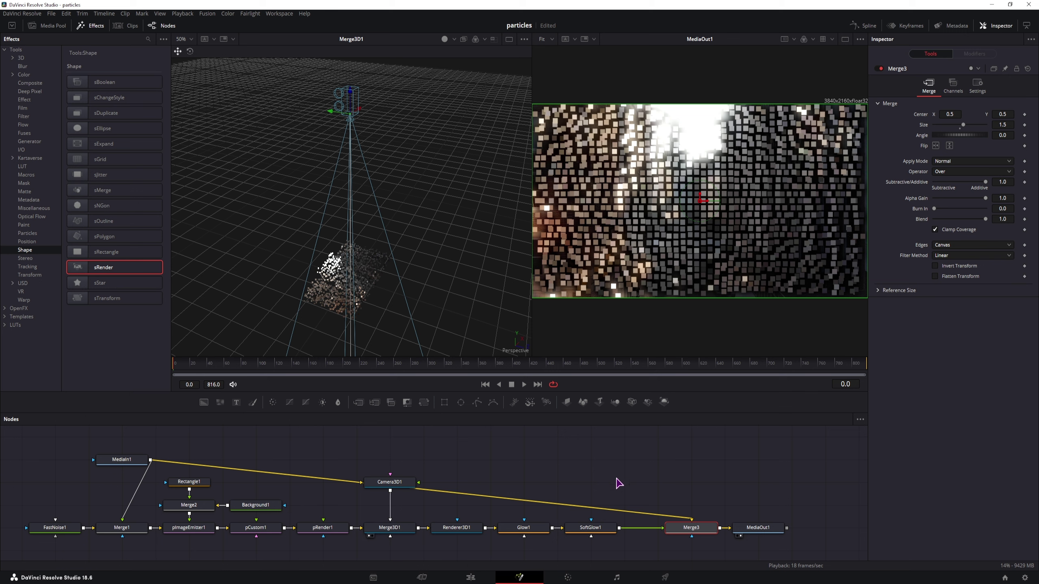
left_click(592, 528)
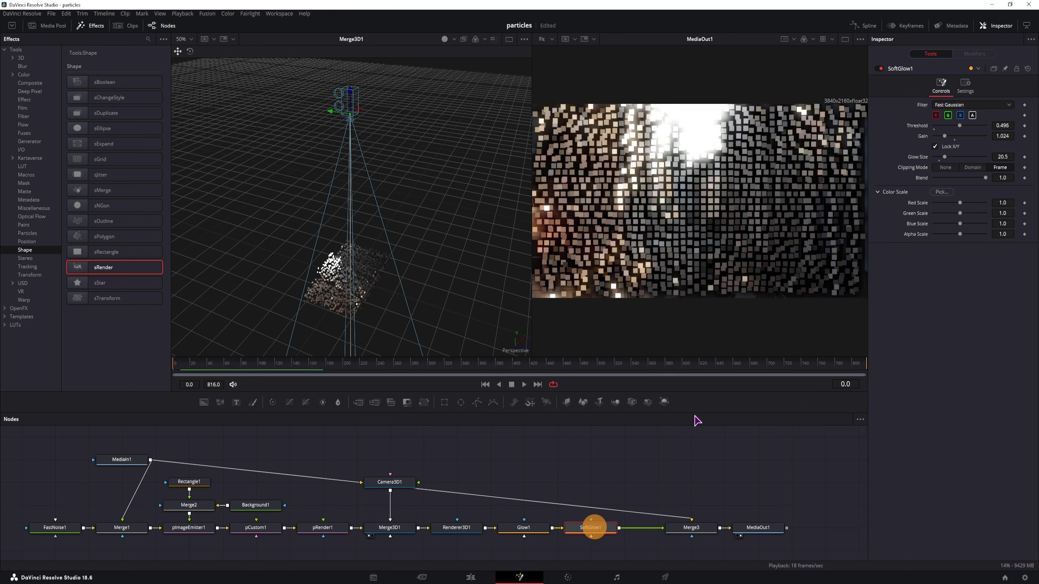
Add Merge4 and a Background2 node, feeding Background2 and MediaIn1 into Merge4.
left_click(659, 471)
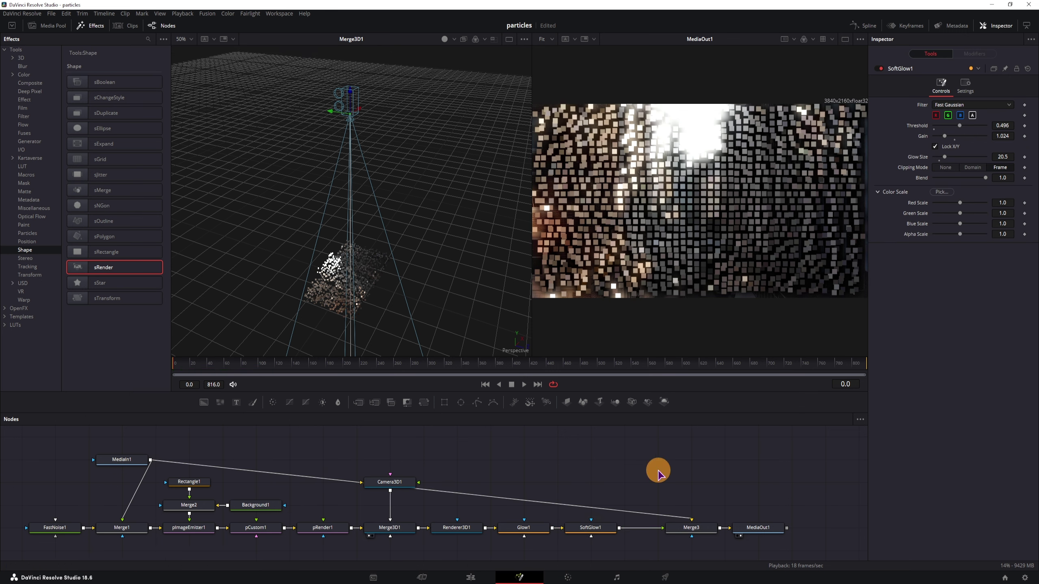
left_click(130, 463)
left_click(602, 482)
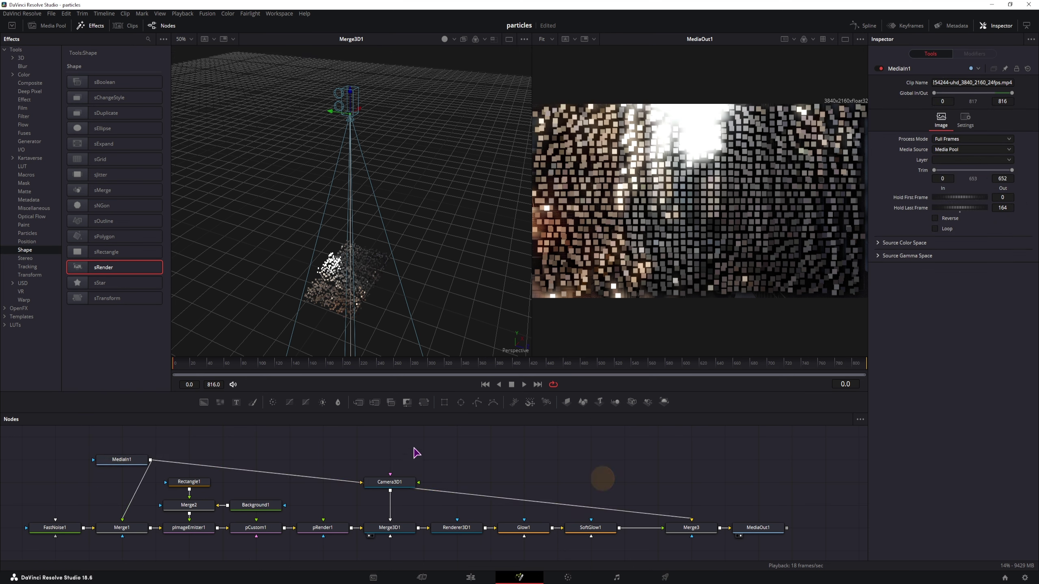
left_click_drag(359, 403, 686, 476)
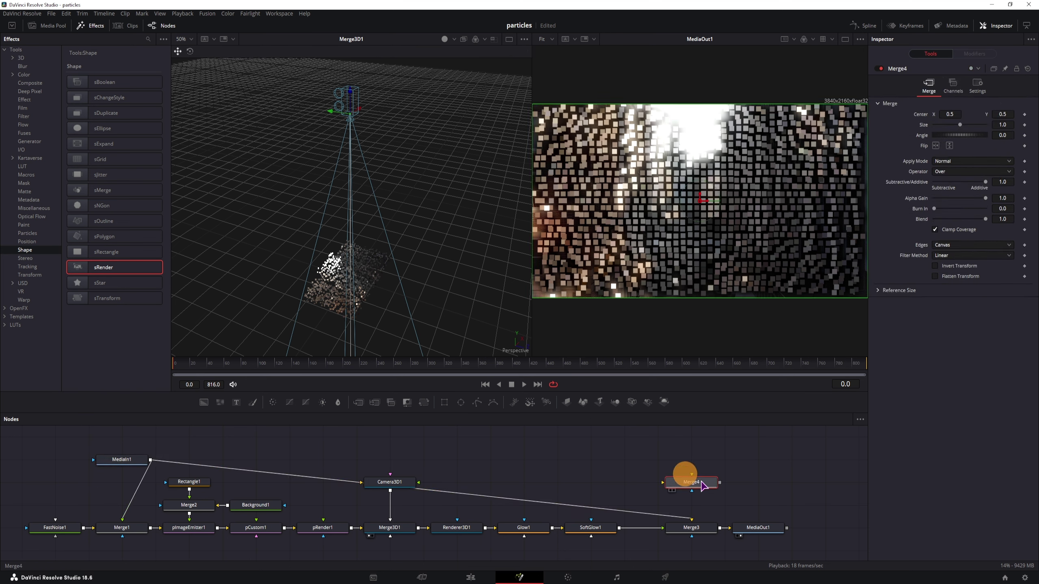
left_click_drag(205, 404, 682, 459)
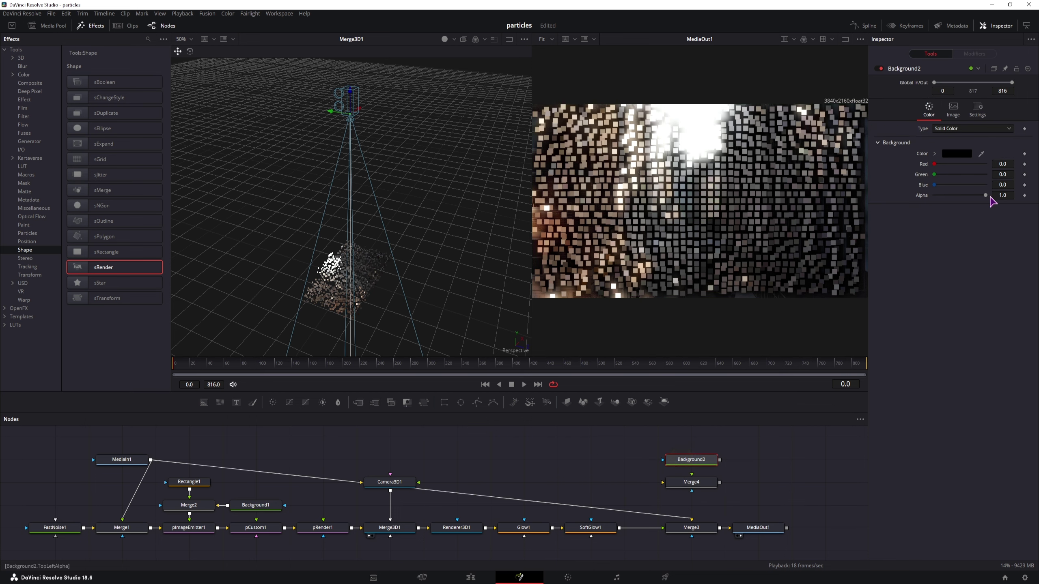
left_click_drag(985, 195, 907, 195)
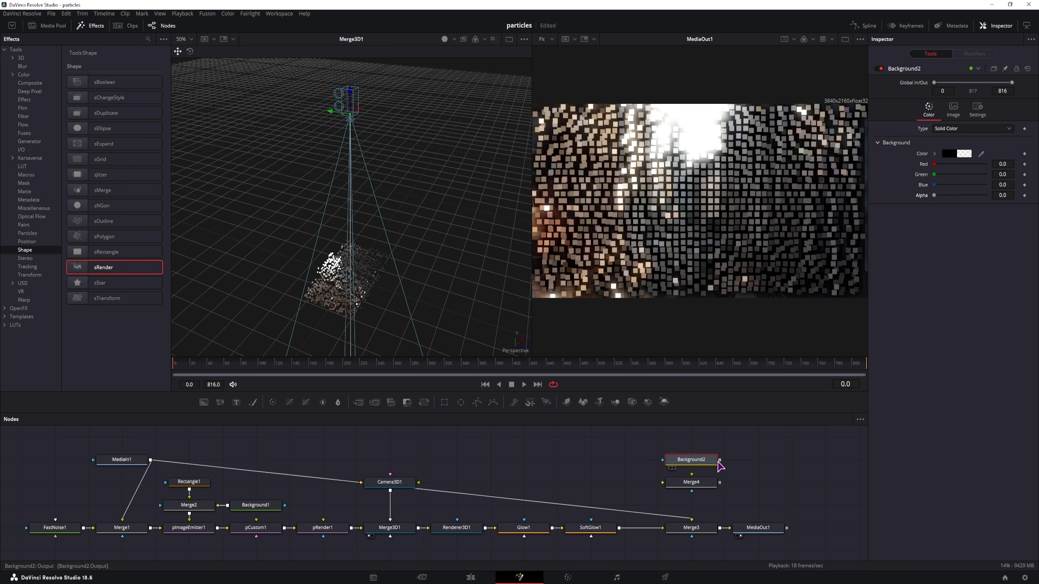
left_click_drag(719, 461, 663, 486)
left_click_drag(483, 435, 691, 531)
scroll(610, 503, "down", 2)
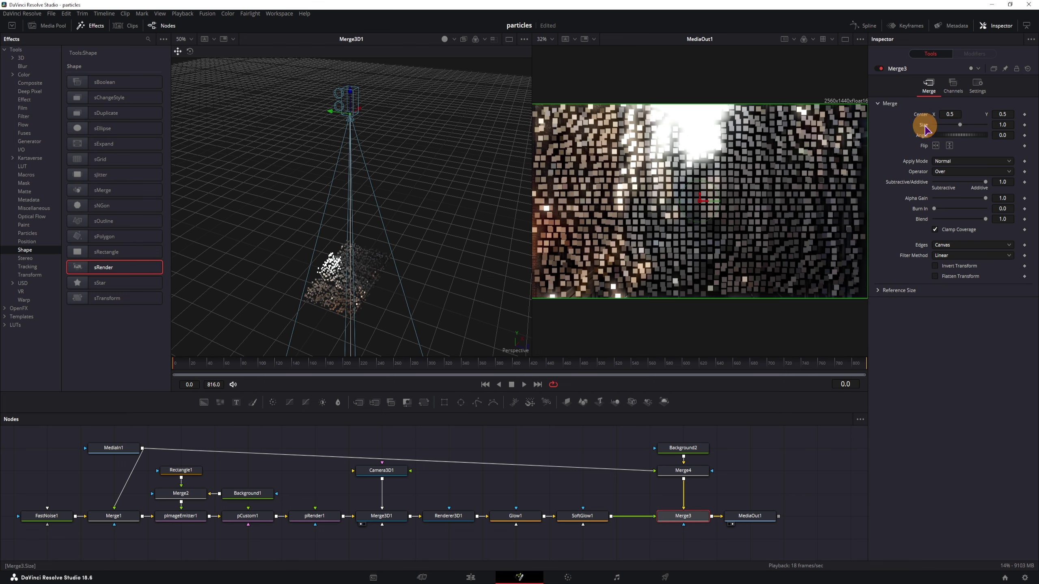
Show a single large MediaOut1 viewer and lower Merge4's Blend to 0.
left_click(683, 470)
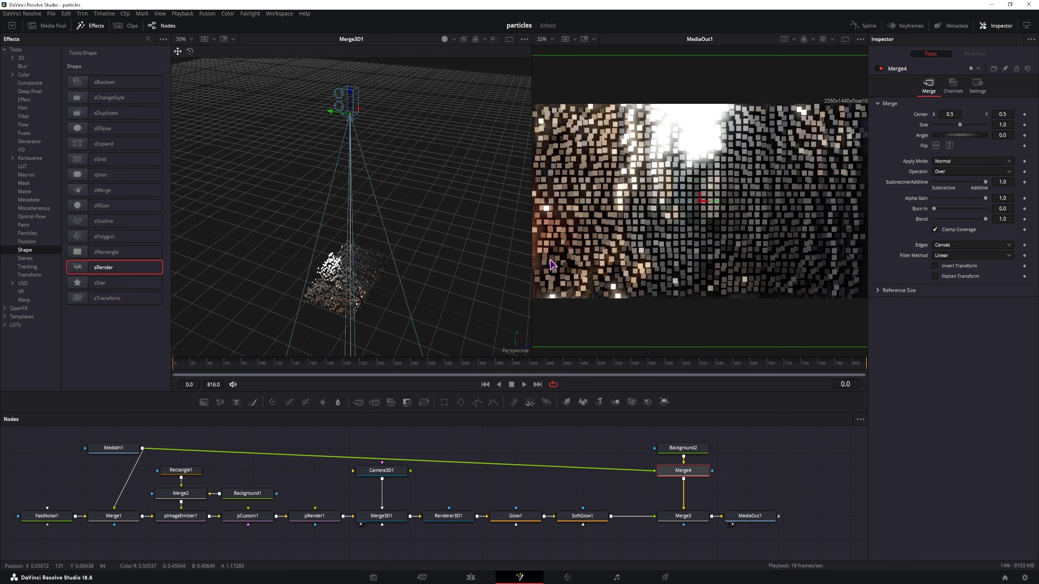
key("F4")
scroll(441, 233, "up", 3)
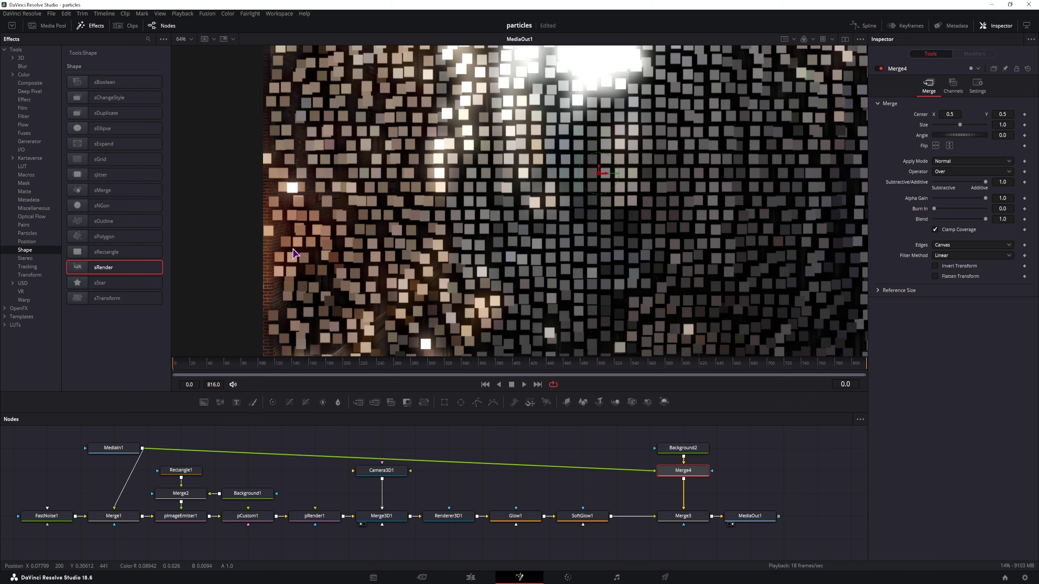
scroll(340, 235, "down", 2)
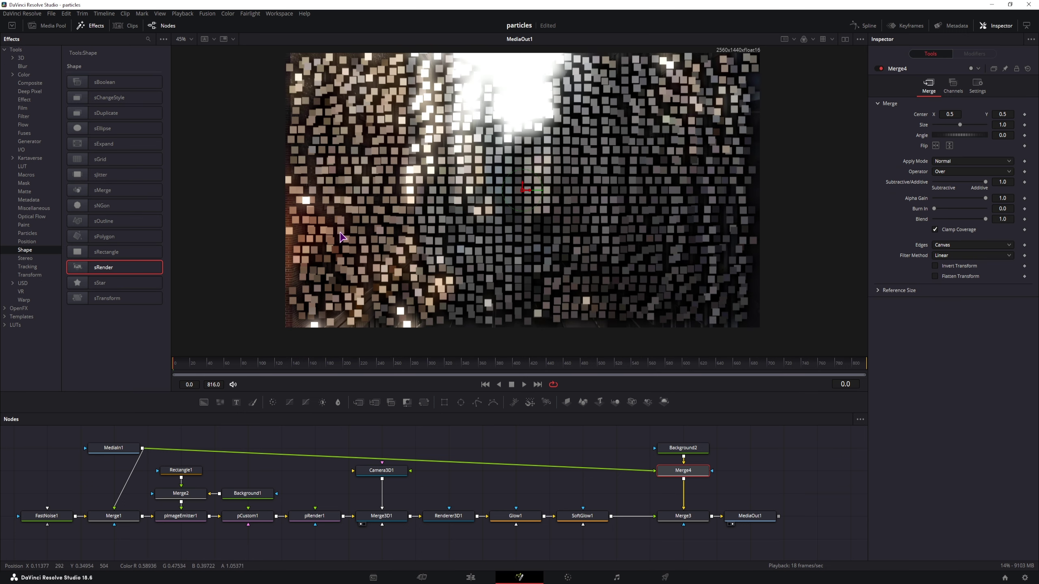
left_click(695, 474)
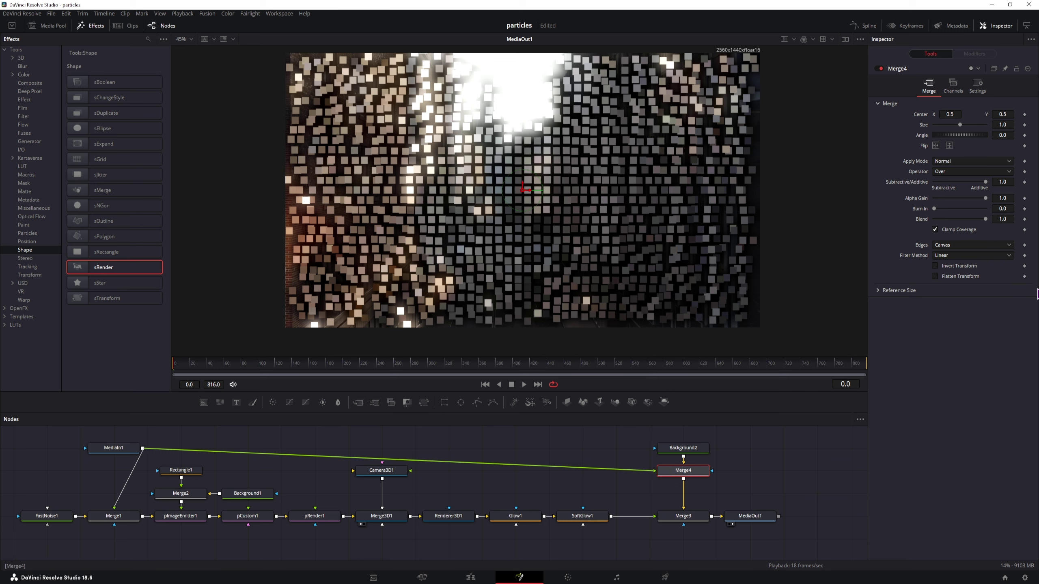
left_click_drag(980, 223, 876, 225)
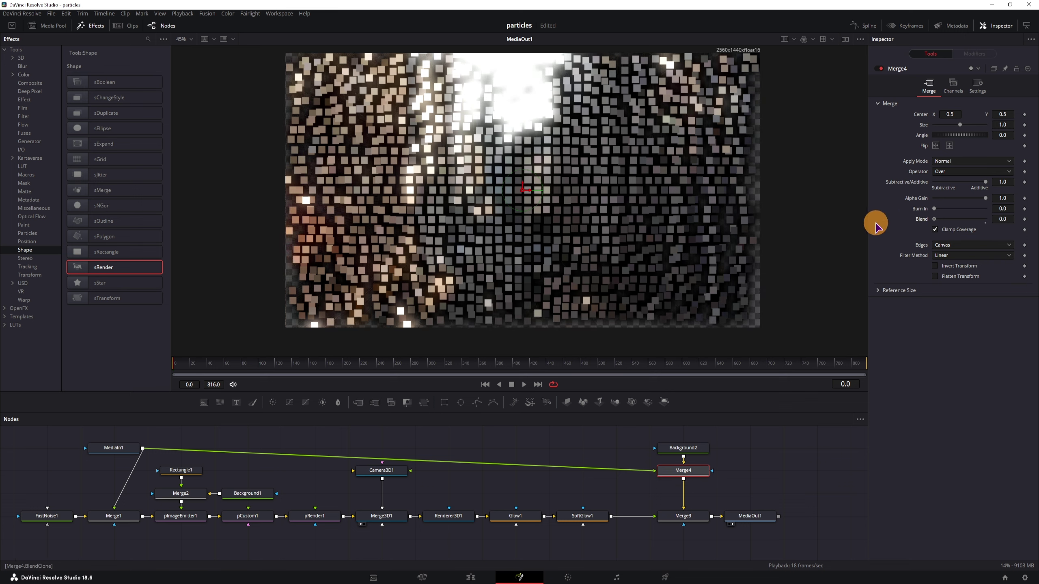
Make Background2 opaque black with Alpha 1.0 and move to frame 200.
left_click(681, 452)
mouse_move(934, 195)
left_mouse_down()
mouse_move(1035, 209)
mouse_move(863, 197)
mouse_move(977, 207)
mouse_move(868, 211)
mouse_move(1025, 213)
mouse_move(934, 202)
left_mouse_up()
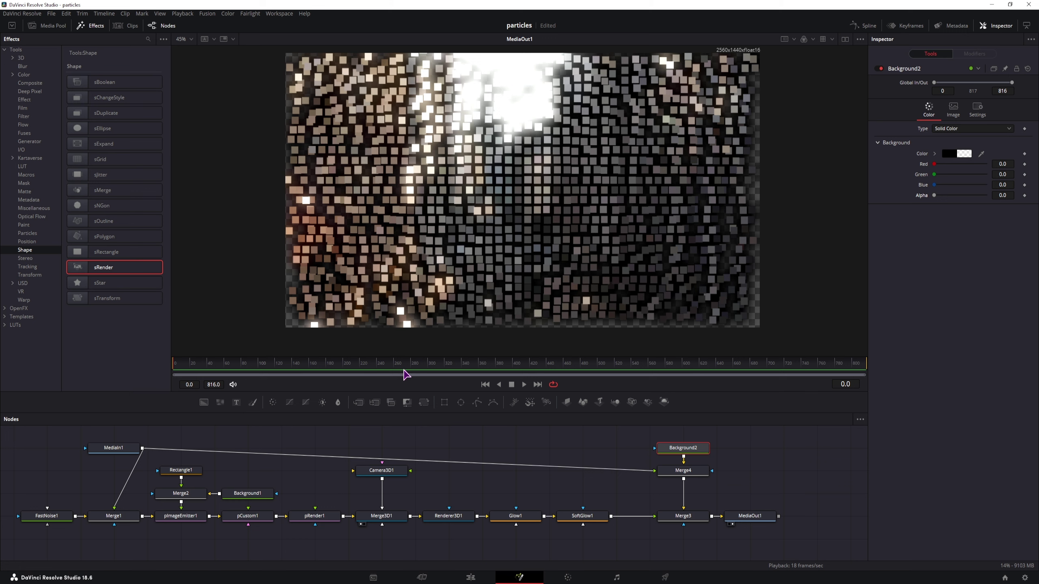
left_click(345, 368)
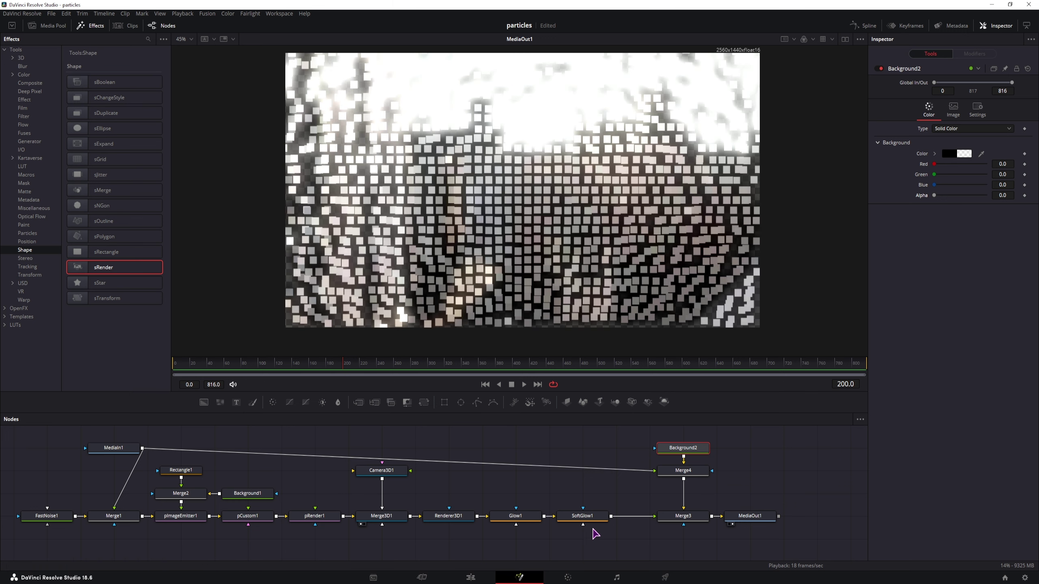
left_click(582, 519)
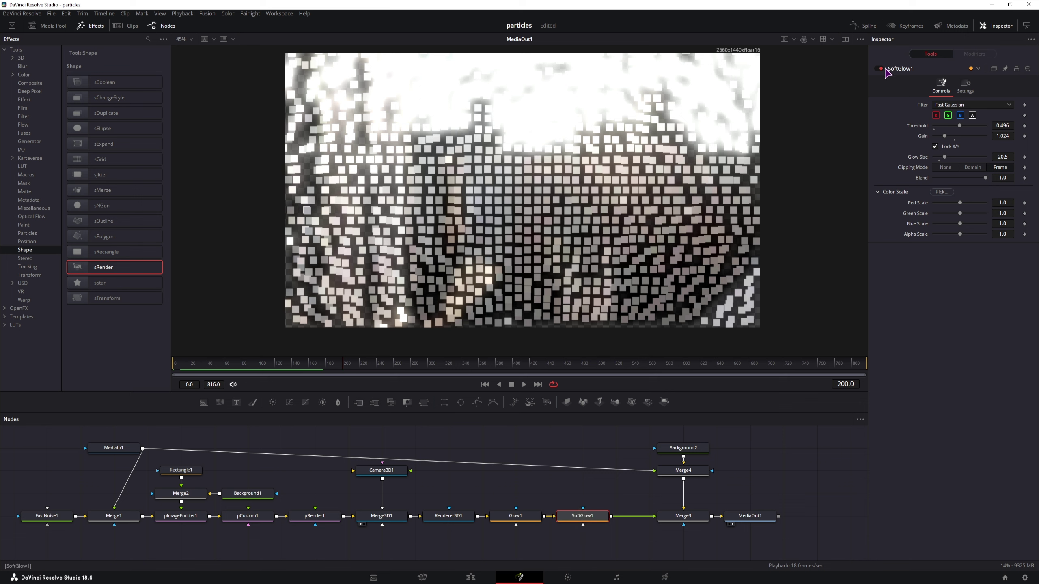
Bypass the SoftGlow1 and Glow1 effects.
left_click(880, 68)
left_click(511, 519)
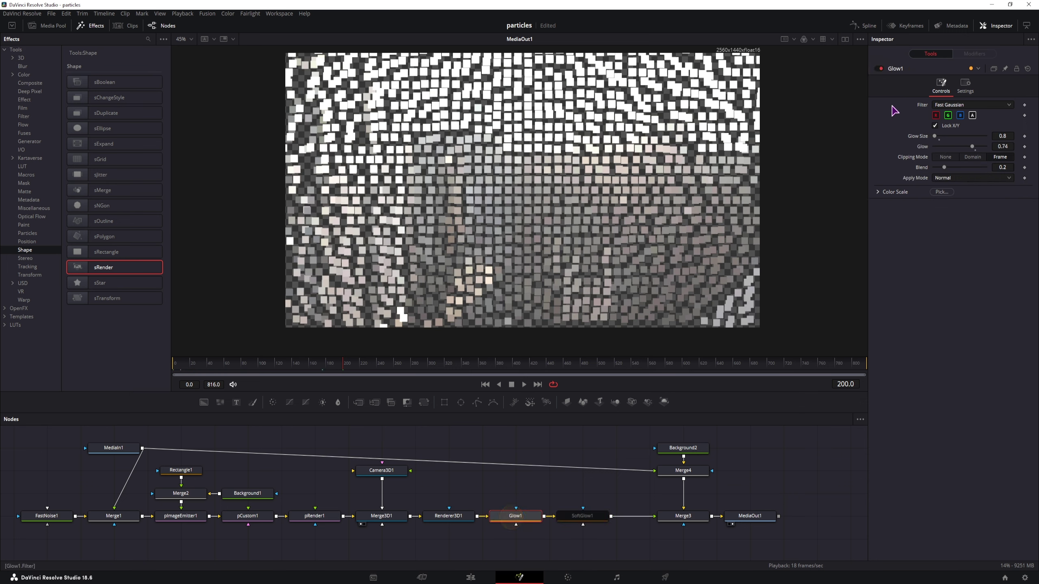
left_click(881, 68)
Keyframe Merge4's Blend at 0 on frame 200 and 1.0 on frame 260.
left_click(689, 473)
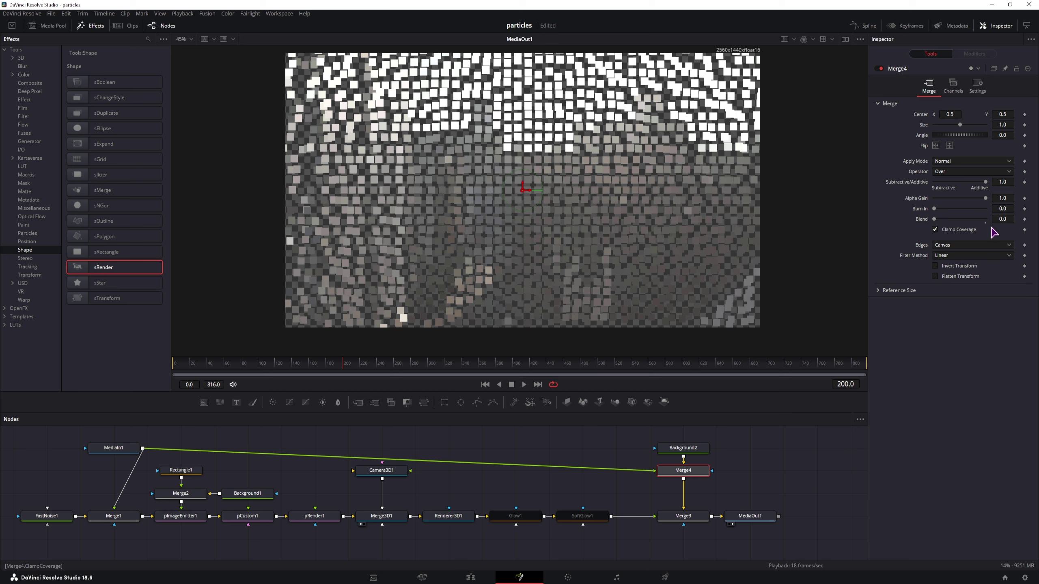
left_click(1024, 220)
left_click(360, 365)
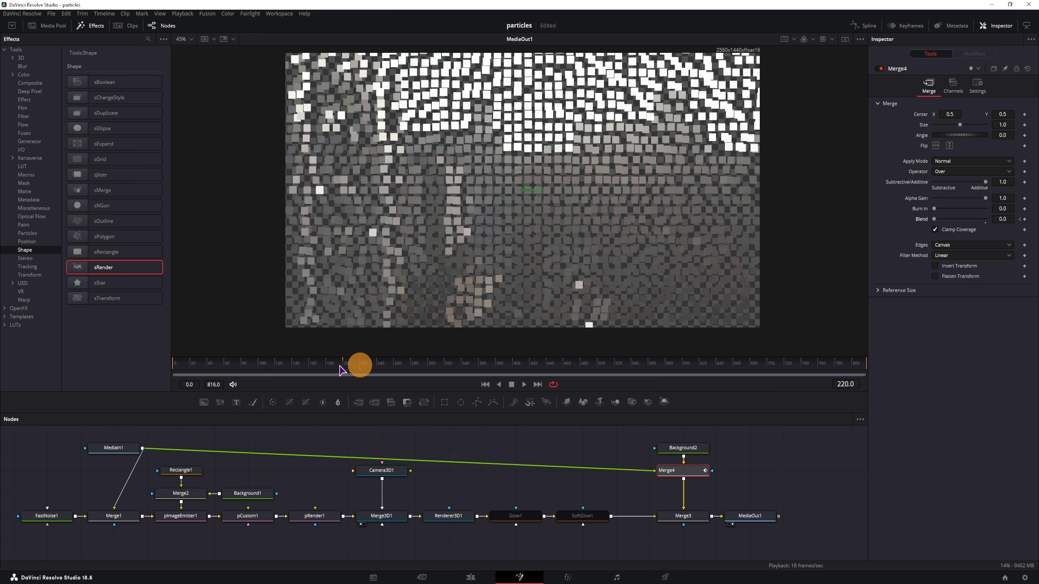
left_click_drag(368, 371, 394, 370)
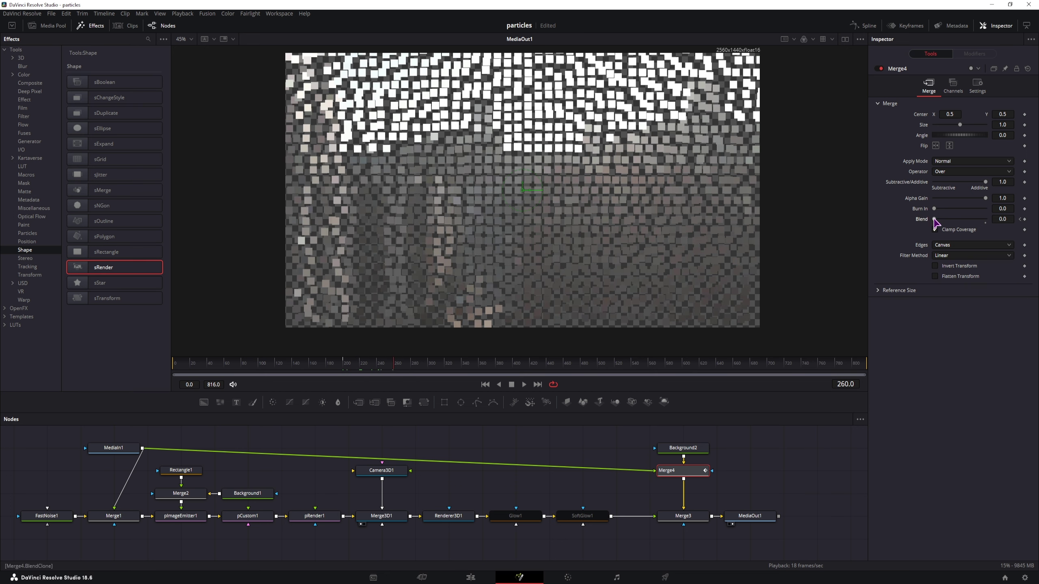
left_click_drag(939, 222, 1022, 224)
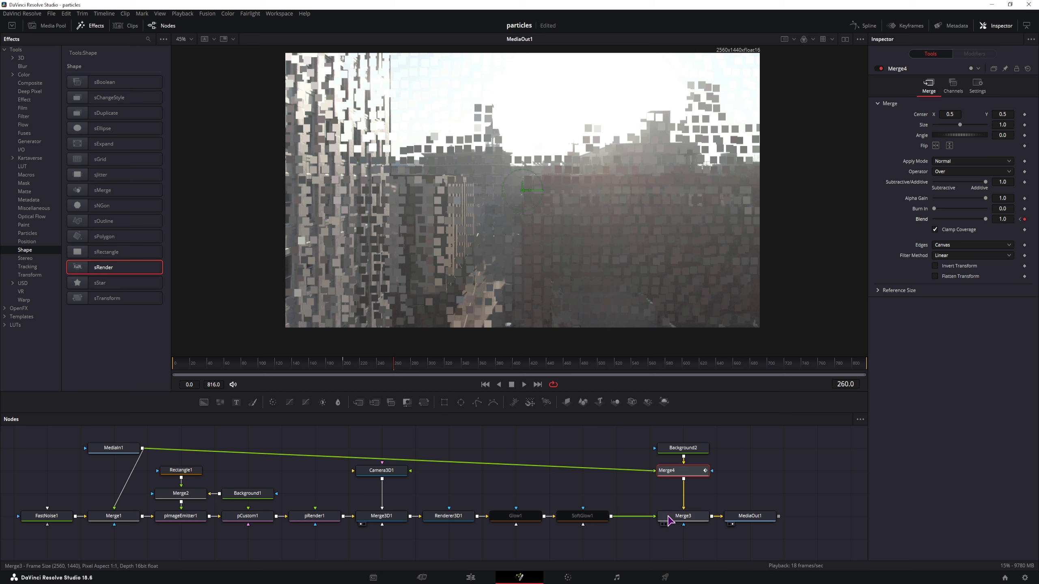
Keyframe Merge3's Blend at 0 on frame 260 and 1.0 on frame 200, then scrub the transition.
left_click(668, 519)
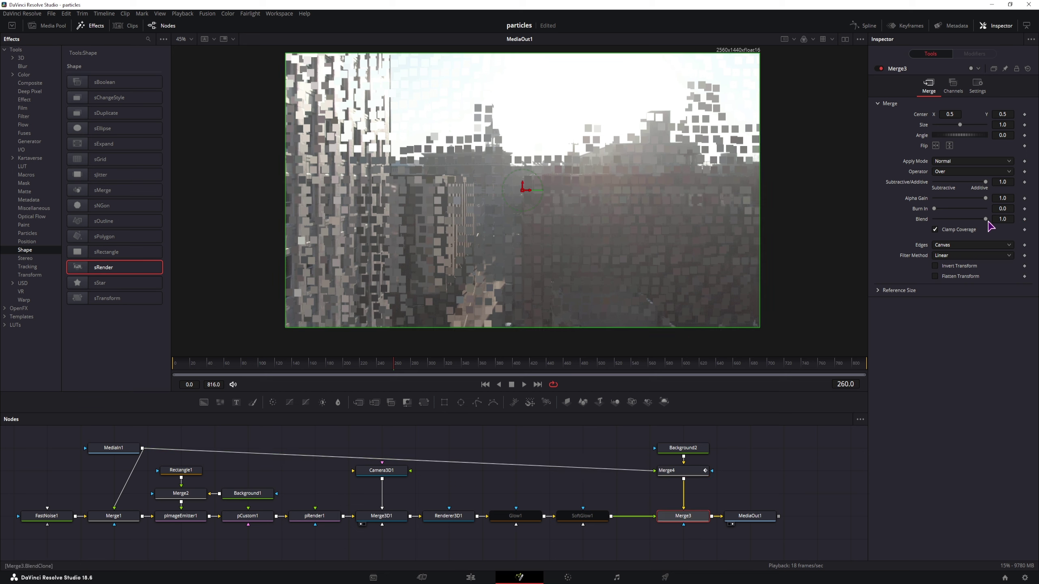
left_click_drag(986, 221, 902, 221)
left_click(1025, 219)
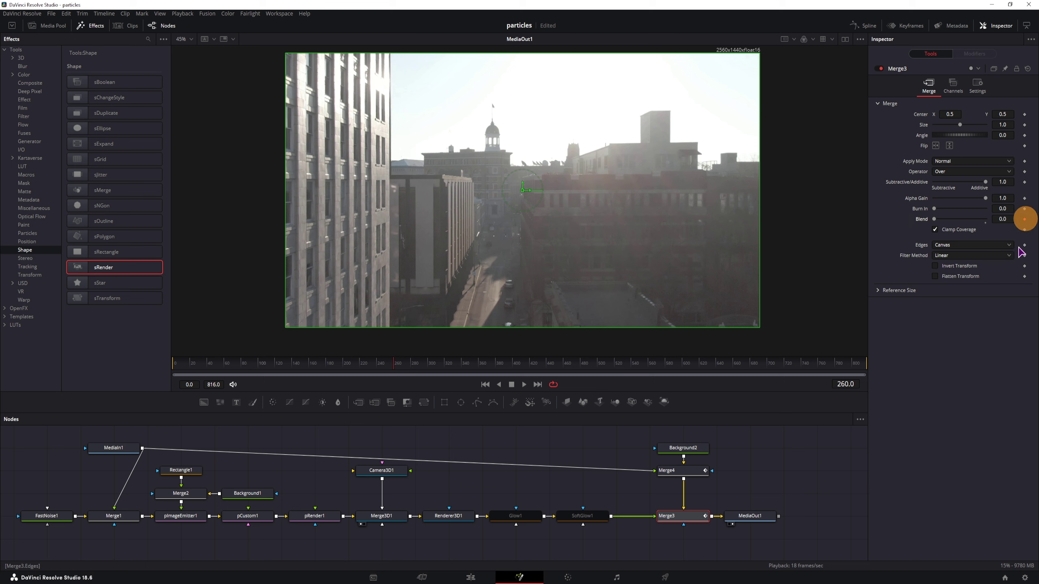
left_click(344, 369)
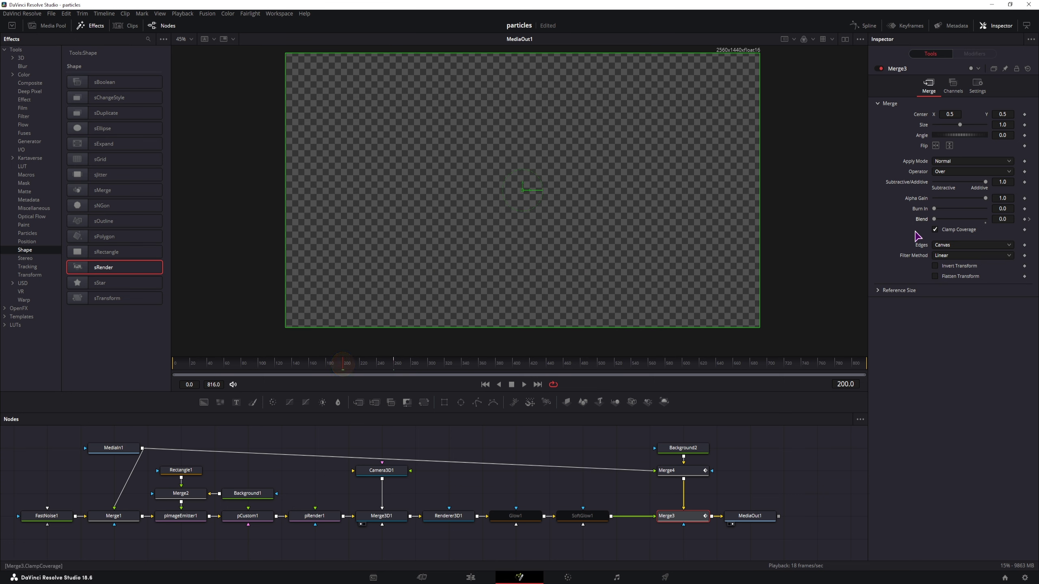
left_click_drag(935, 221, 1011, 223)
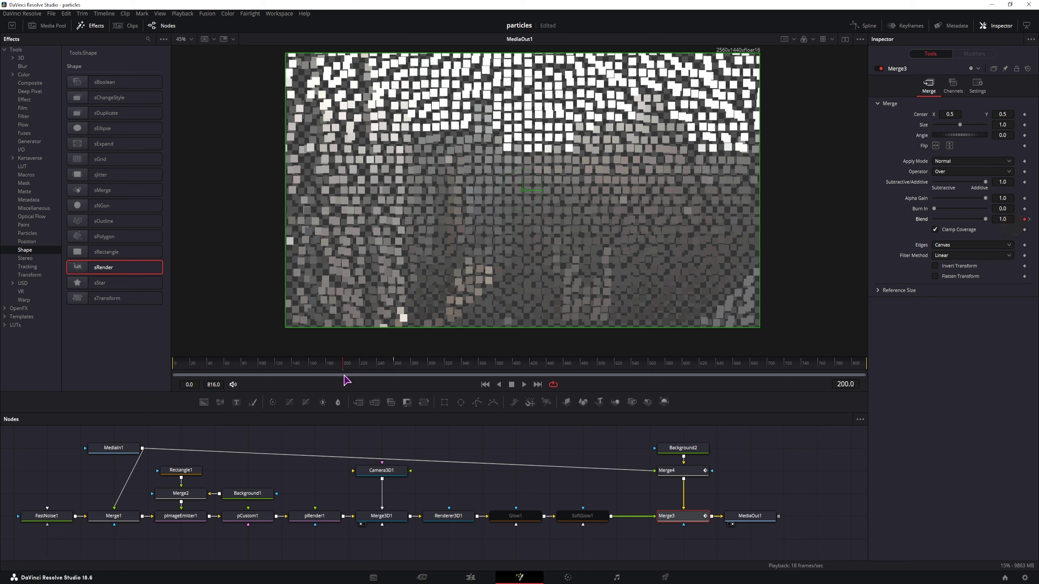
left_click_drag(327, 373, 412, 364)
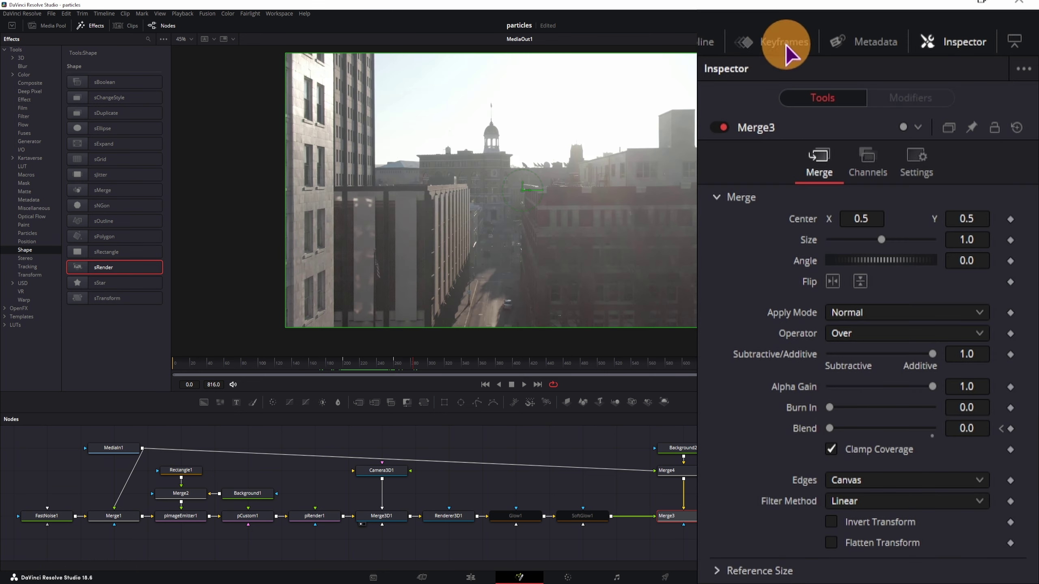
left_click(785, 44)
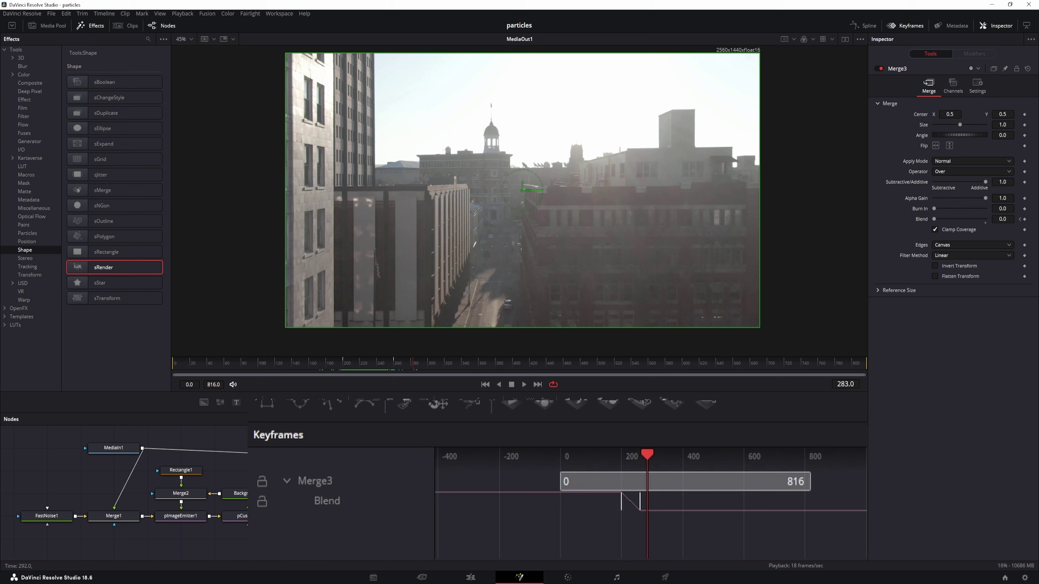
mouse_move(654, 521)
left_mouse_down()
mouse_move(608, 507)
mouse_move(666, 509)
left_mouse_up()
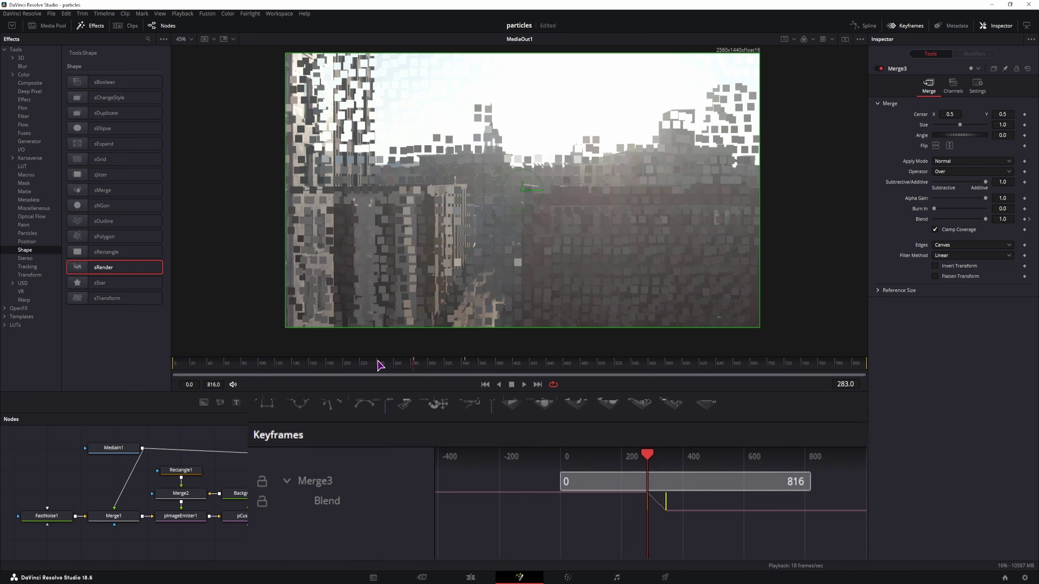
left_click(906, 25)
left_click_drag(302, 373, 522, 373)
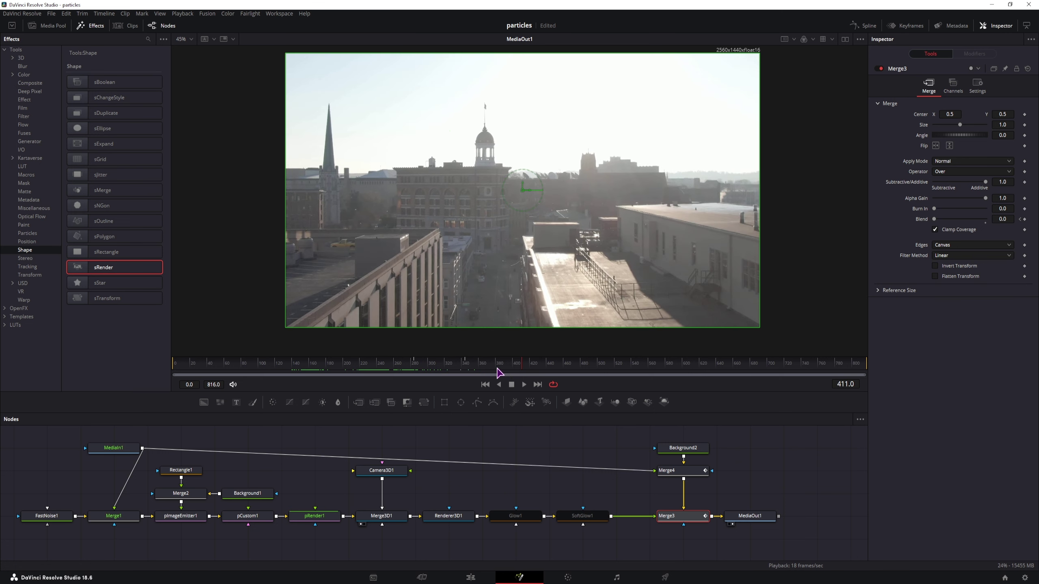
Set Timeline Proxy Resolution to Full and check frames 300 and 292.
left_click_drag(427, 362, 433, 366)
left_click(182, 13)
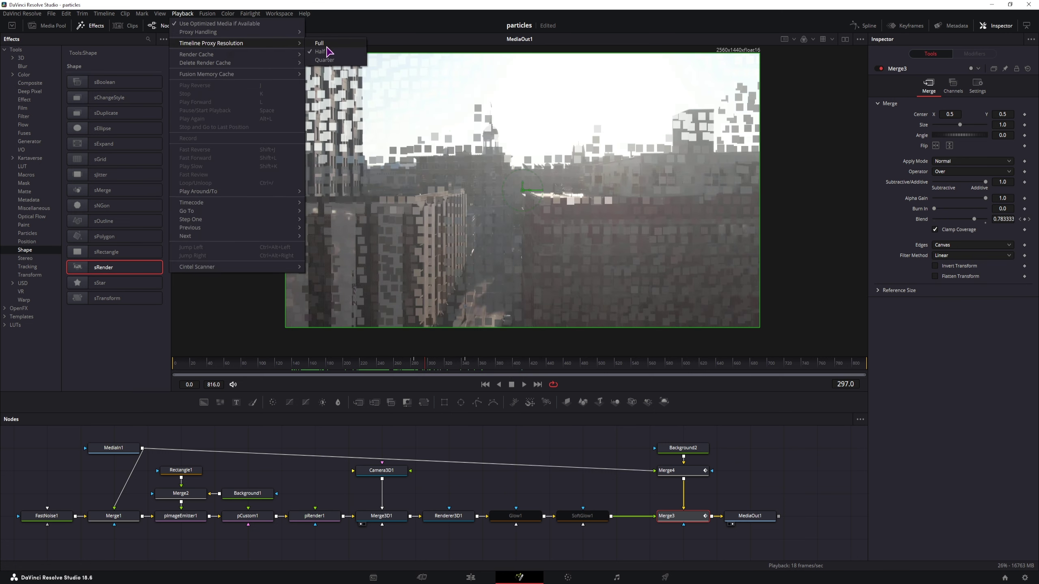
mouse_move(246, 43)
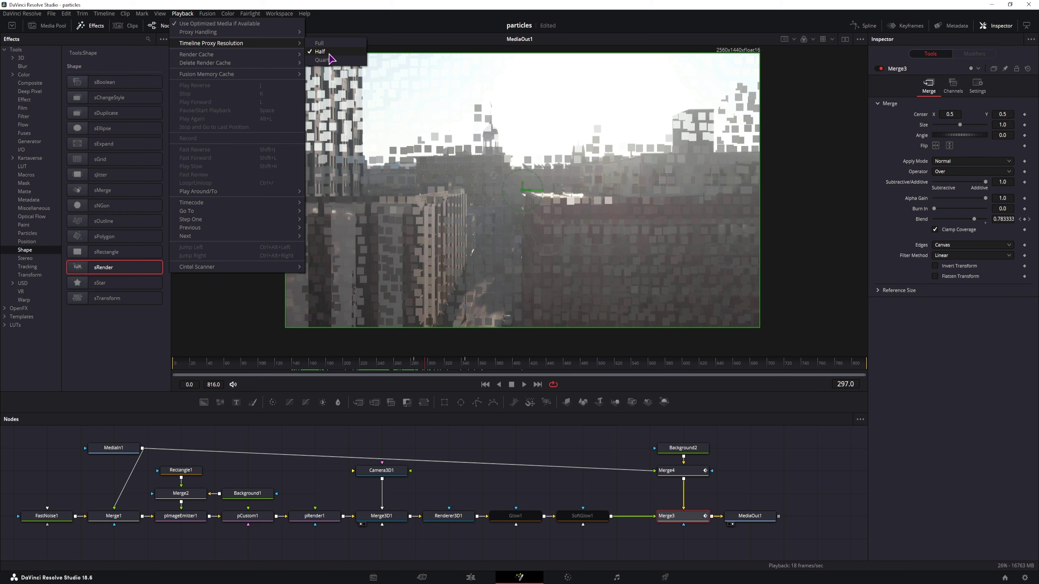
left_click(319, 44)
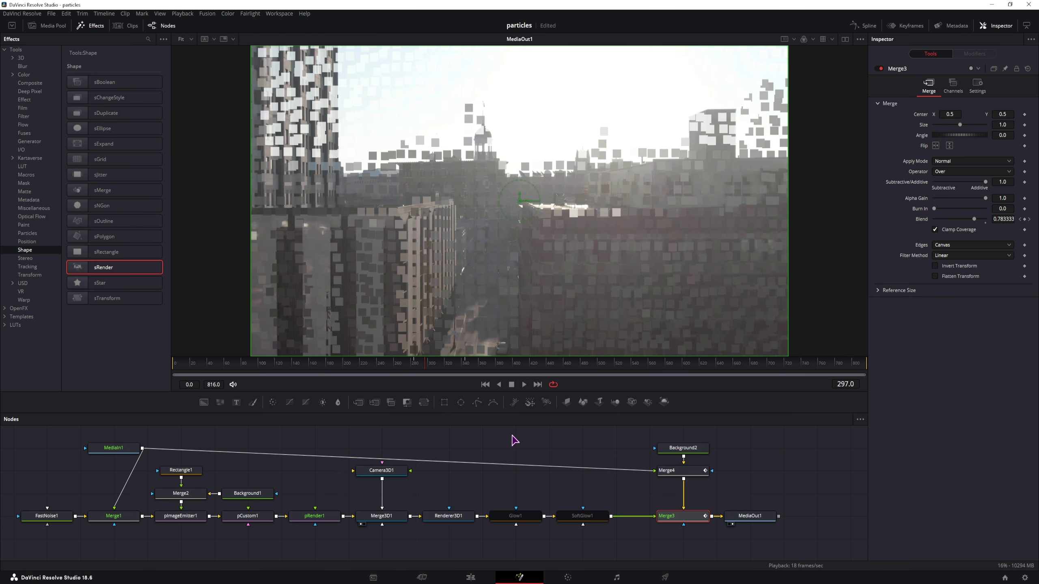
left_click(428, 363)
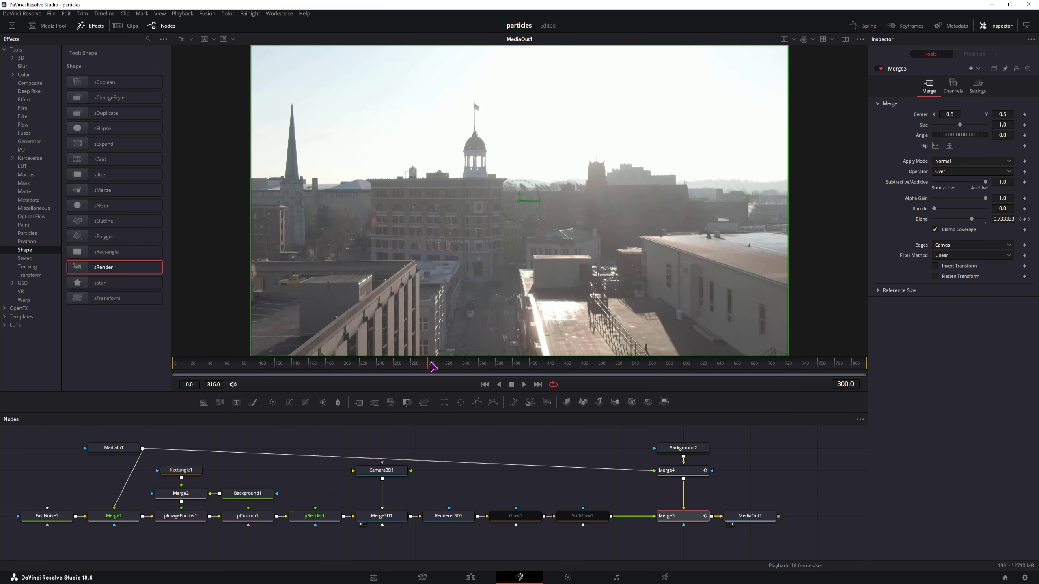
left_click(422, 363)
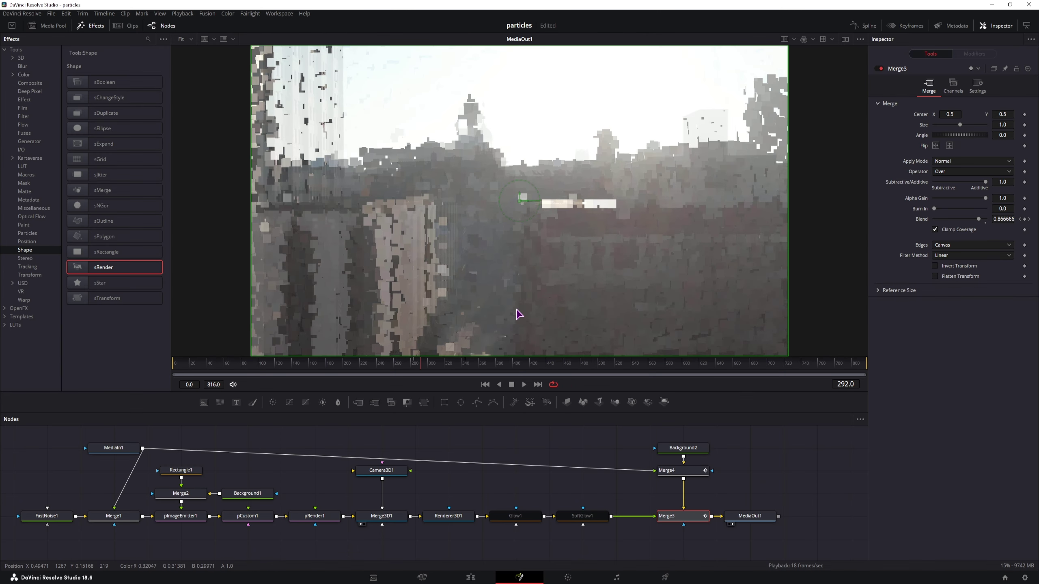
left_click(515, 516)
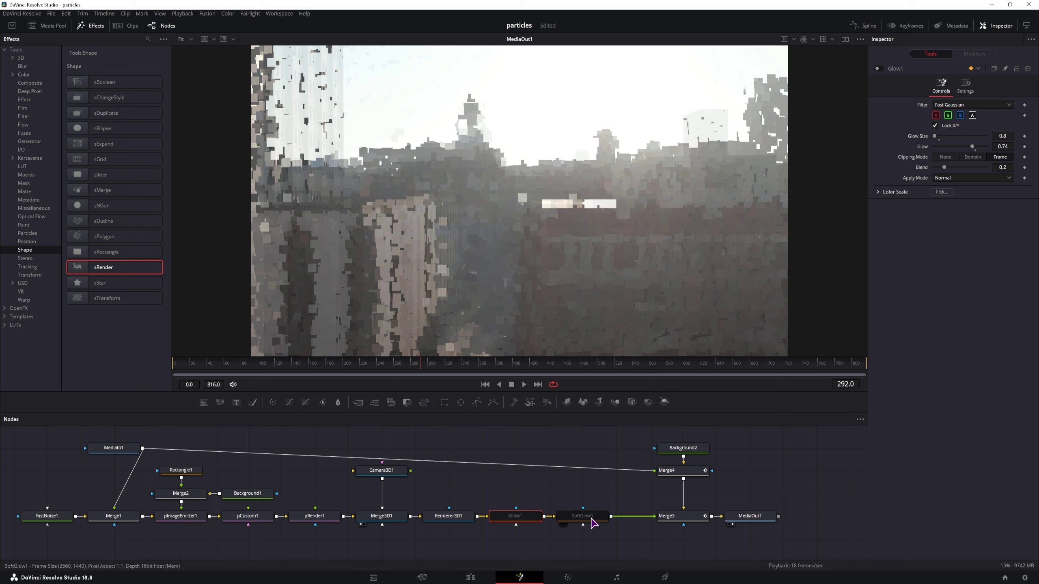